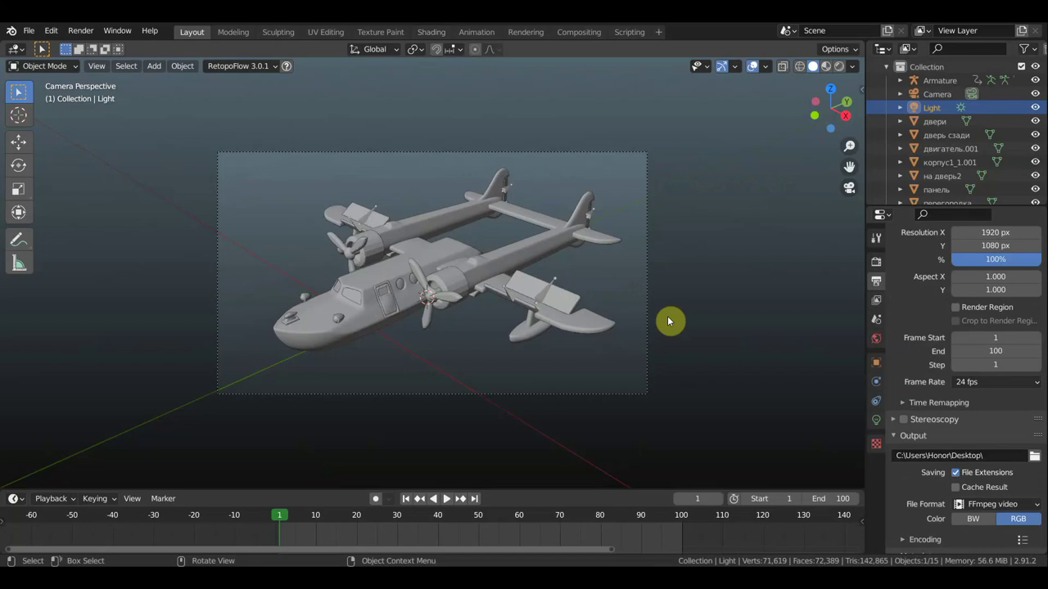
Zoom in, pick the propeller пропеллер_1 in the viewport, then zoom back out
scroll(668, 317, up, 1)
scroll(667, 318, up, 1)
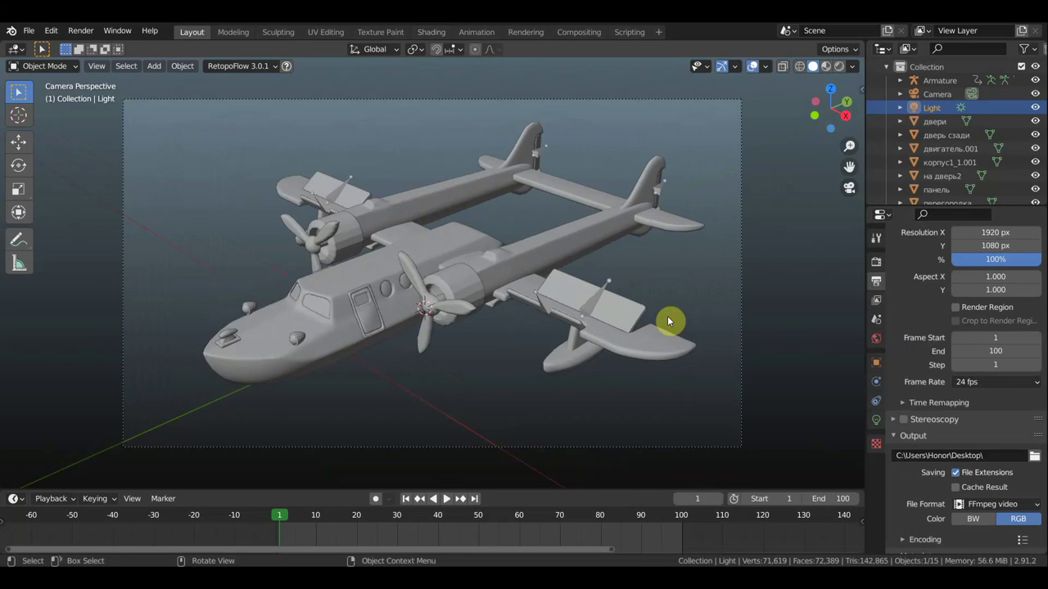
scroll(406, 335, up, 3)
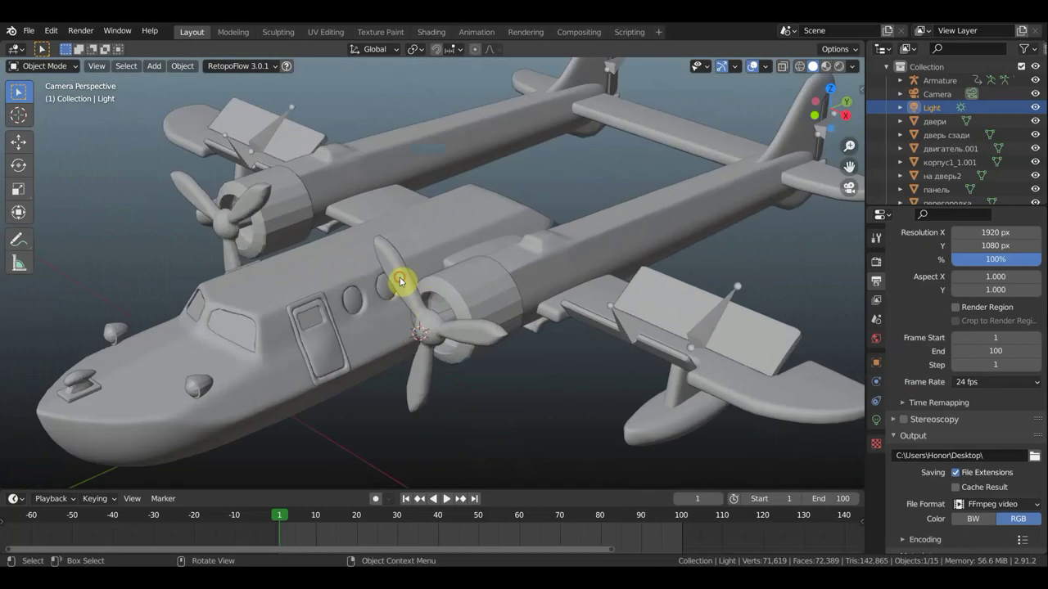
click(400, 281)
scroll(405, 293, down, 3)
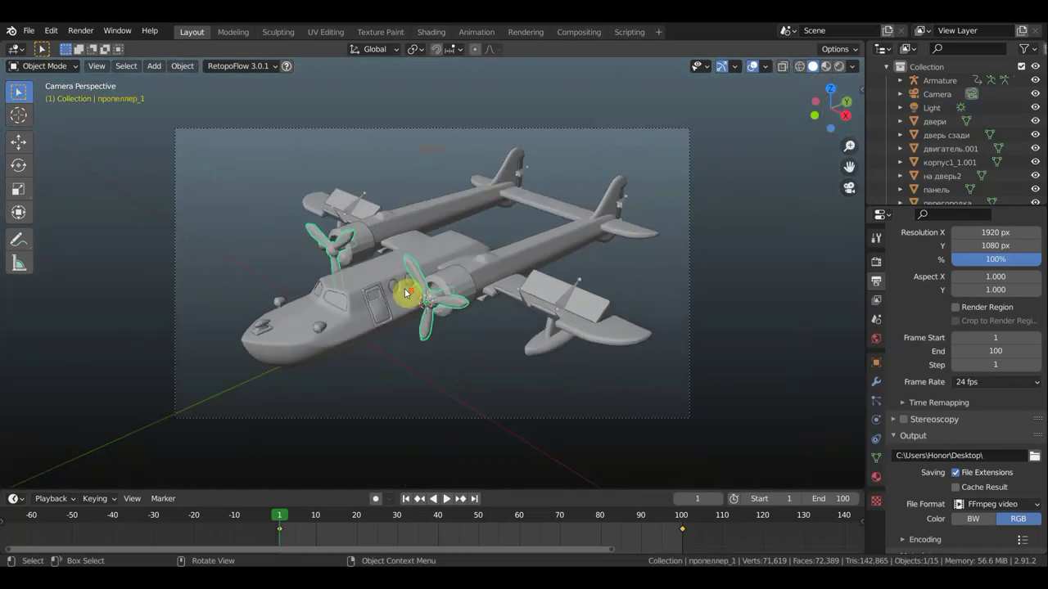
Hide the camera and light, then box-select every object of the plane
key(KP_3)
scroll(456, 300, up, 3)
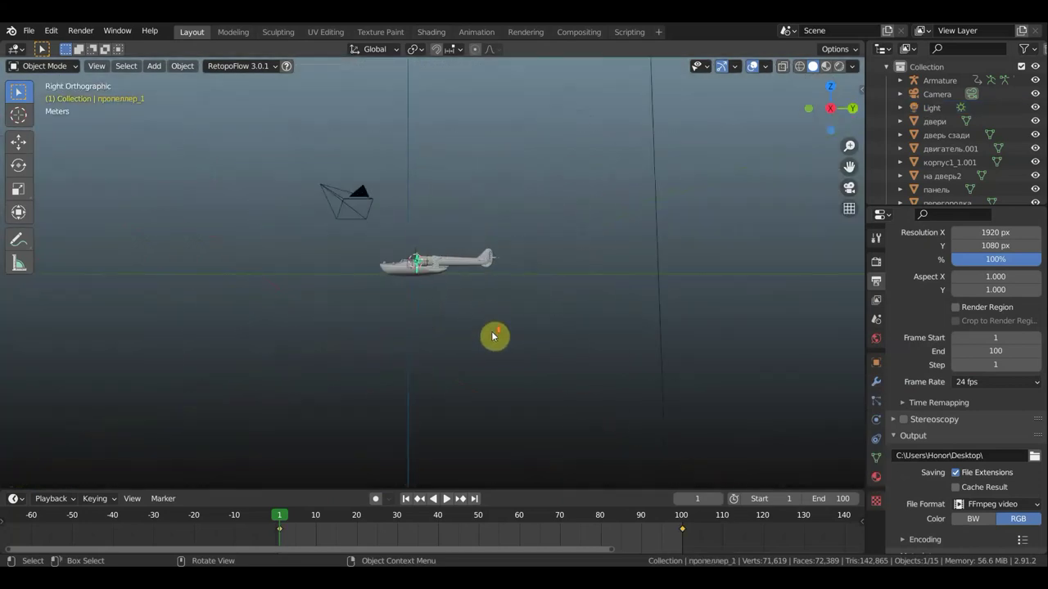
click(1034, 93)
click(1034, 107)
key(b)
drag(578, 342, 327, 229)
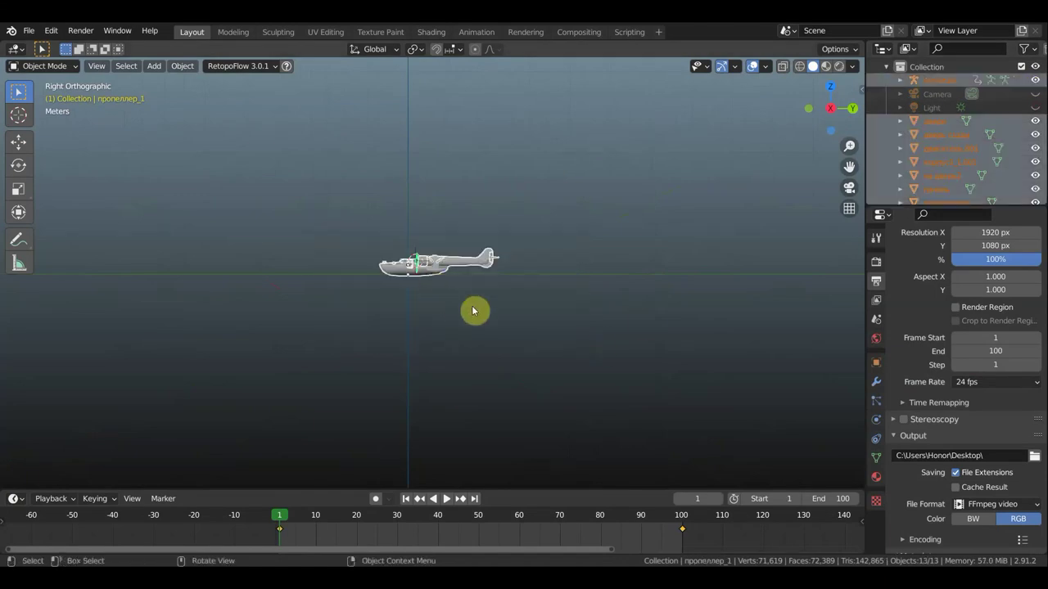
At frame 20, rotate the plane about 45°, shift it left, and keyframe its rotation
click(358, 522)
key(KP_7)
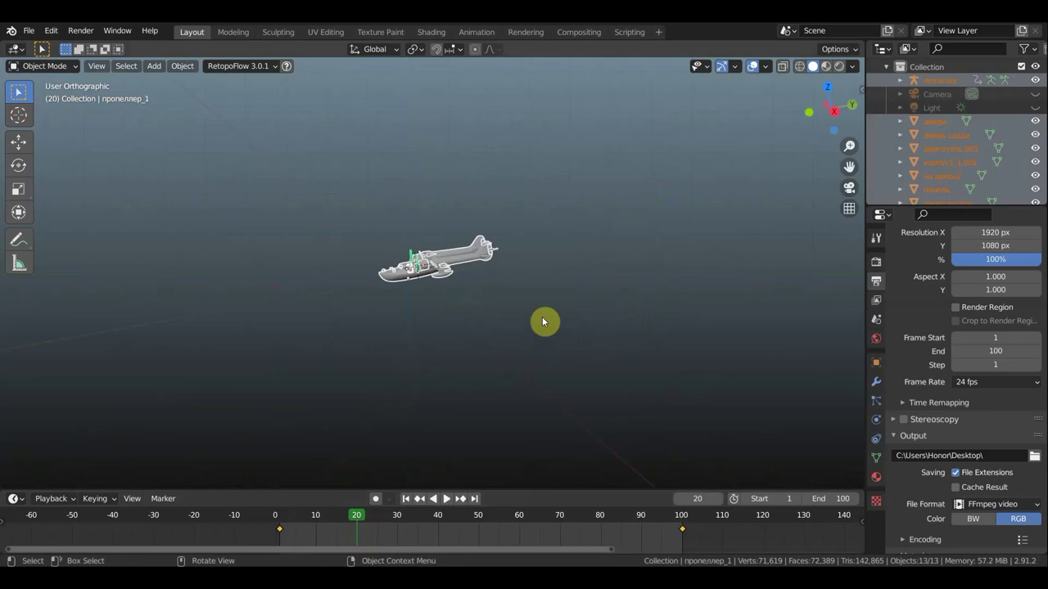
key(r)
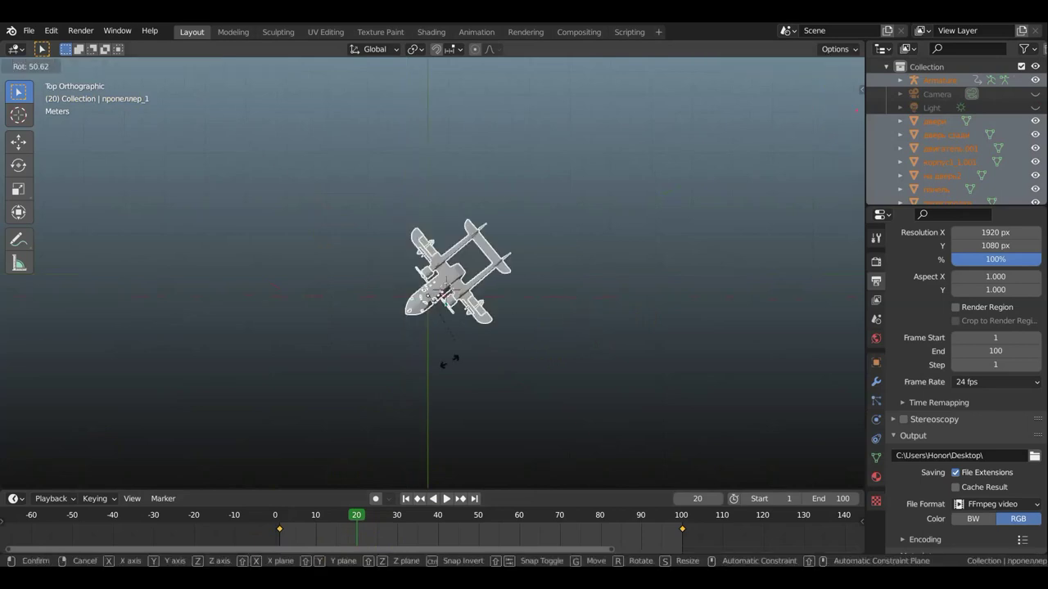
click(479, 368)
key(g)
click(494, 365)
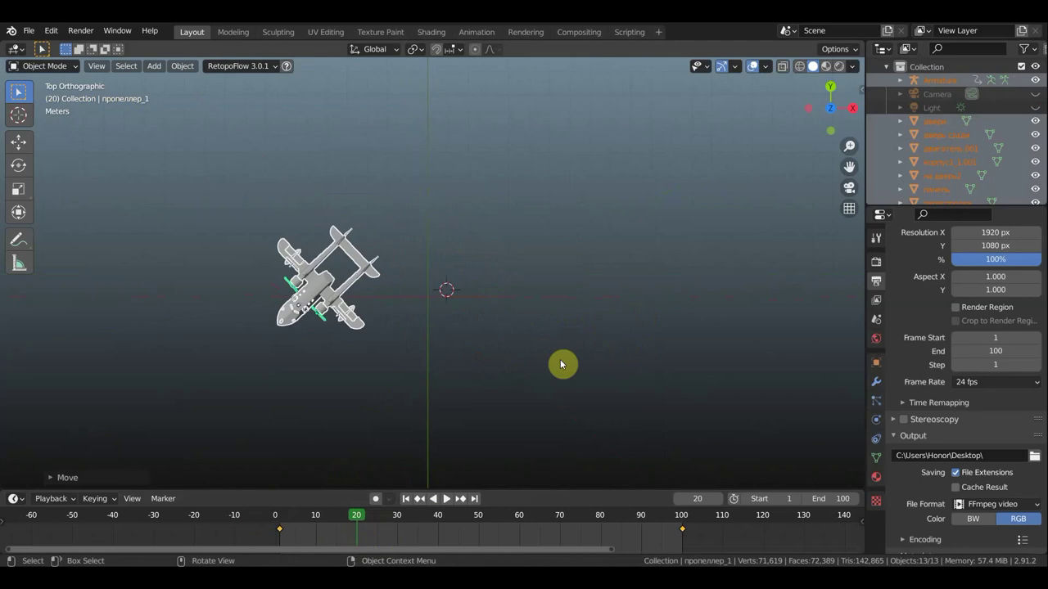
key(i)
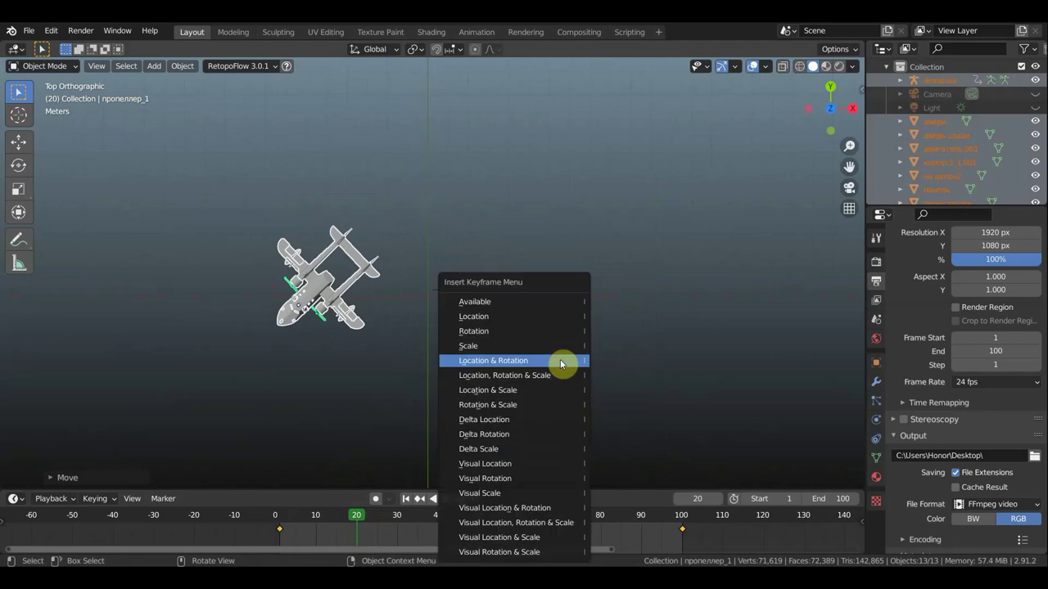
click(486, 332)
Return the timeline to frame 0 and orbit to a new angle on the plane
mouse_move(512, 320)
middle_down()
mouse_move(491, 230)
mouse_move(525, 277)
mouse_move(502, 279)
middle_up()
scroll(483, 300, up, 5)
shift+middle_drag(304, 297, 610, 211)
click(355, 527)
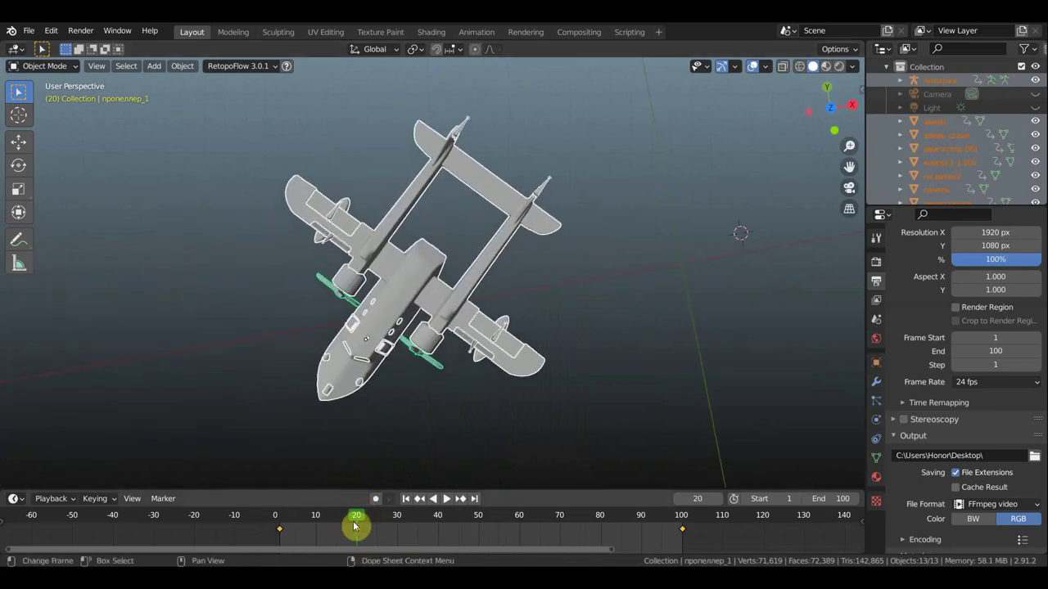
drag(355, 517, 277, 515)
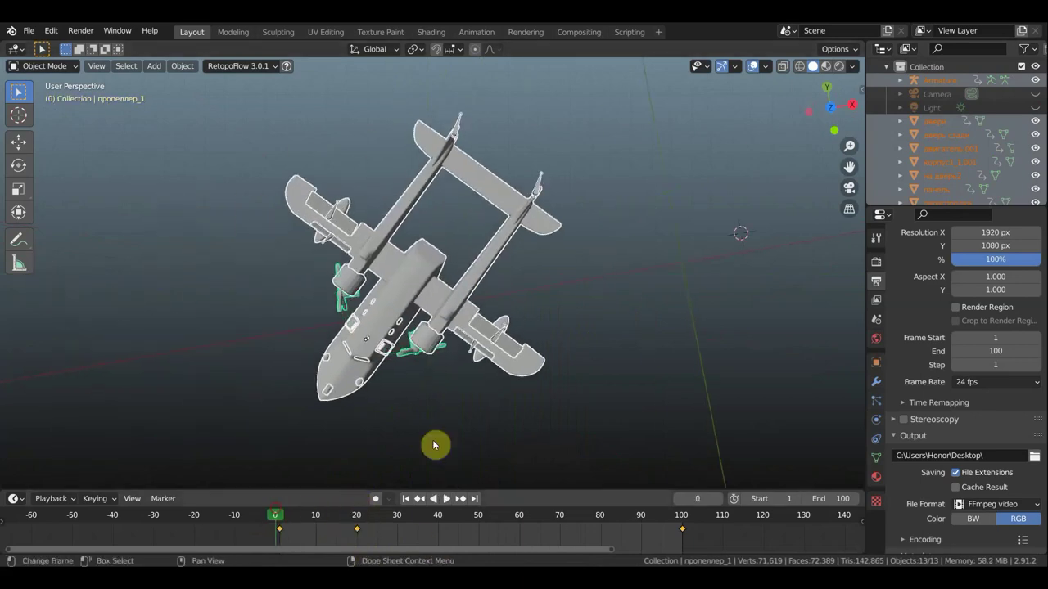
scroll(492, 352, up, 5)
mouse_move(495, 348)
middle_down()
mouse_move(584, 210)
mouse_move(579, 238)
mouse_move(586, 161)
mouse_move(718, 136)
mouse_move(620, 160)
mouse_move(484, 145)
mouse_move(480, 168)
mouse_move(346, 192)
mouse_move(455, 197)
middle_up()
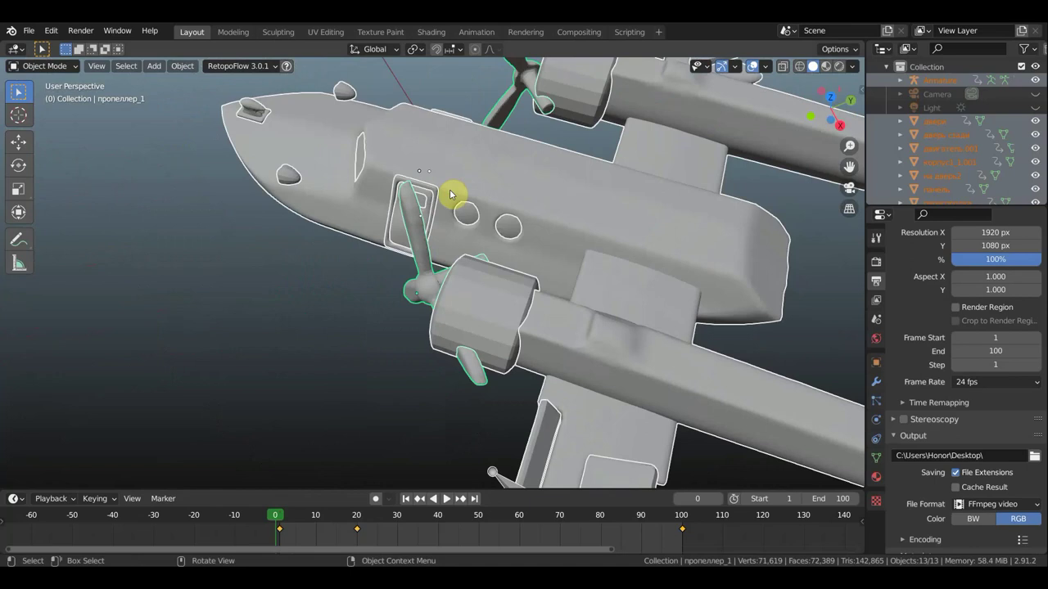
Play the animation while orbiting from the nose to the underside, then stop playback
mouse_move(508, 224)
middle_down()
mouse_move(636, 164)
mouse_move(648, 175)
middle_up()
key(space)
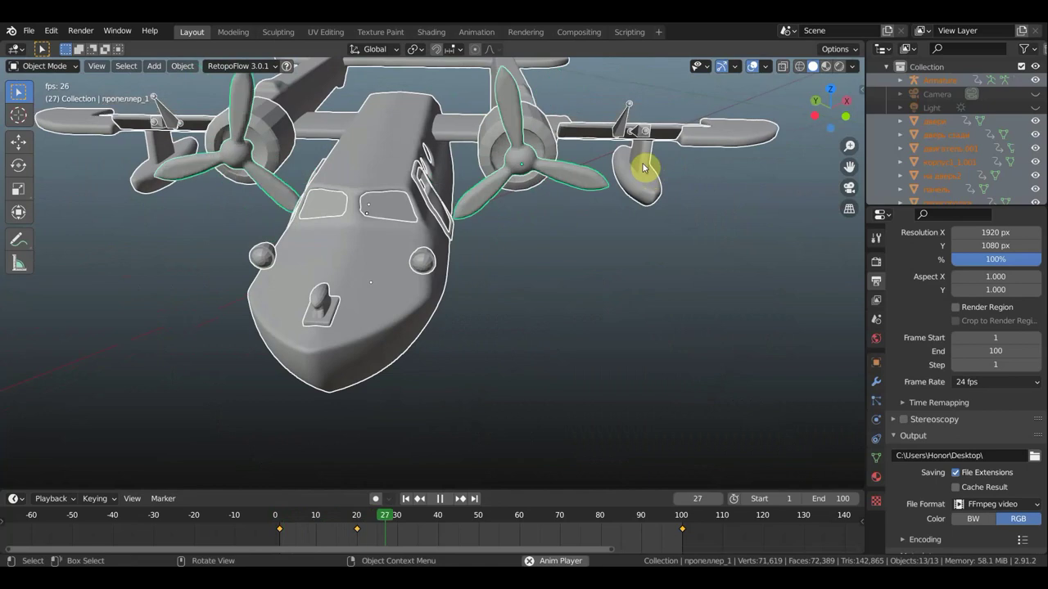
mouse_move(643, 168)
middle_down()
mouse_move(634, 238)
mouse_move(611, 262)
middle_up()
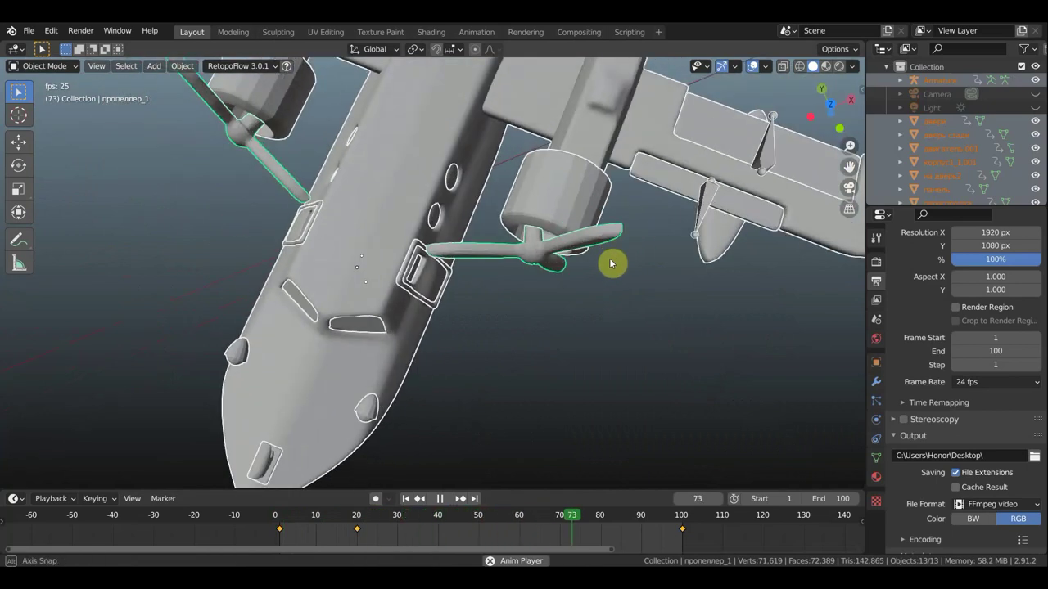
key(space)
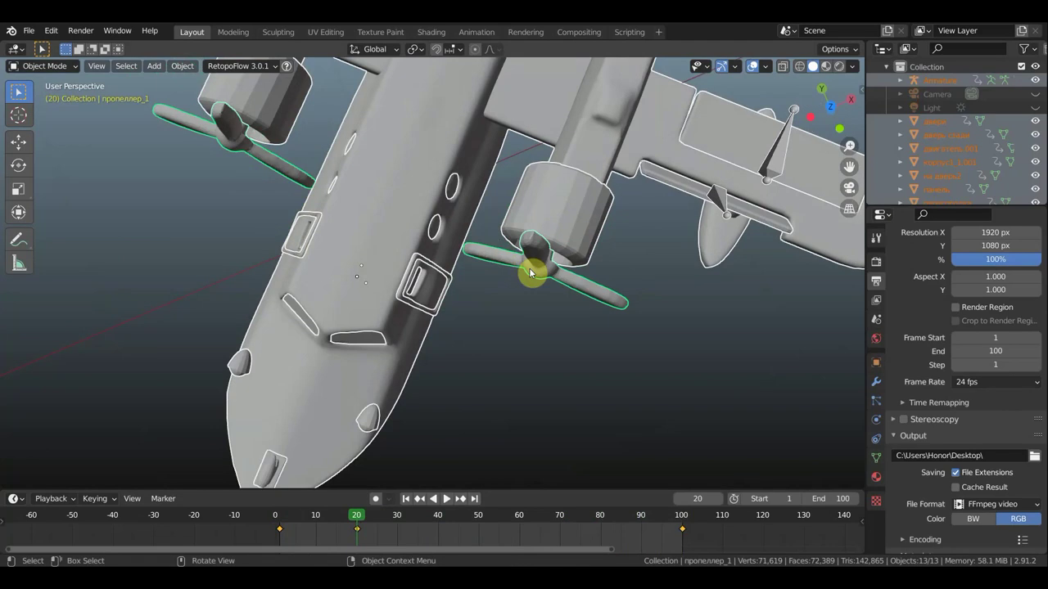
key(h)
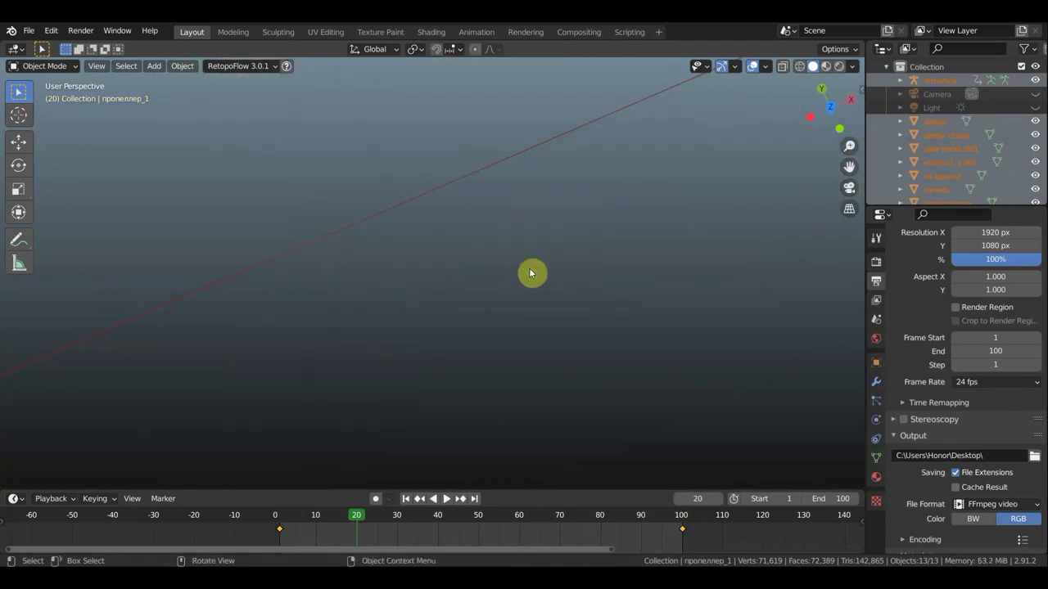
From a straight front view, play the animation again and stop at frame 40
key(KP_1)
ctrl+scroll(526, 260, down, 2)
ctrl+scroll(536, 259, down, 3)
mouse_move(537, 258)
middle_down()
mouse_move(669, 262)
mouse_move(274, 318)
middle_up()
scroll(613, 262, up, 3)
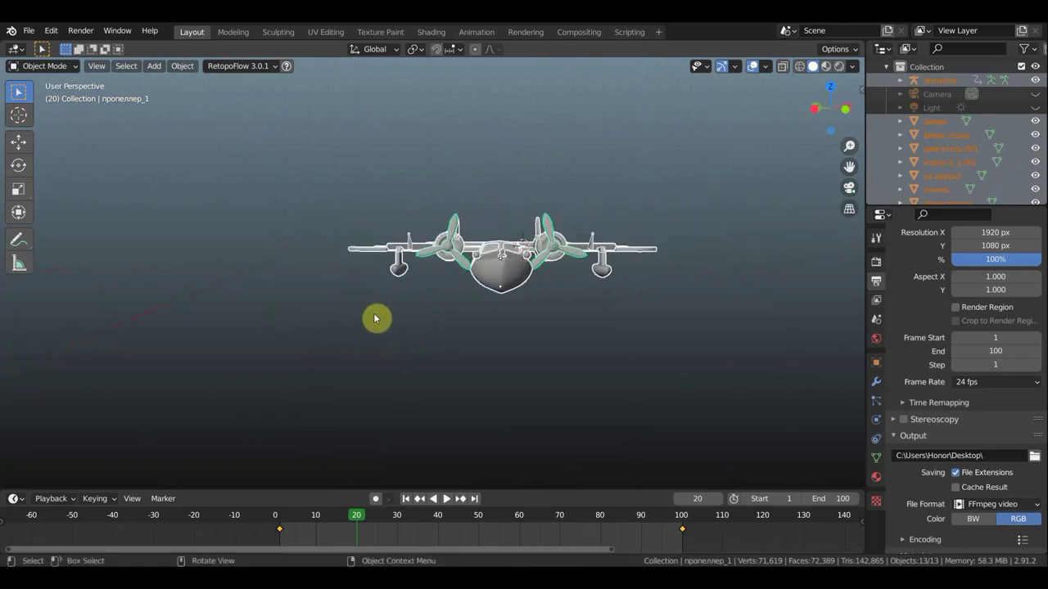
mouse_move(376, 314)
middle_down()
mouse_move(580, 346)
mouse_move(597, 365)
mouse_move(328, 386)
middle_up()
key(KP_3)
key(KP_1)
mouse_move(564, 388)
middle_down()
mouse_move(661, 390)
mouse_move(205, 404)
mouse_move(437, 420)
middle_up()
key(KP_1)
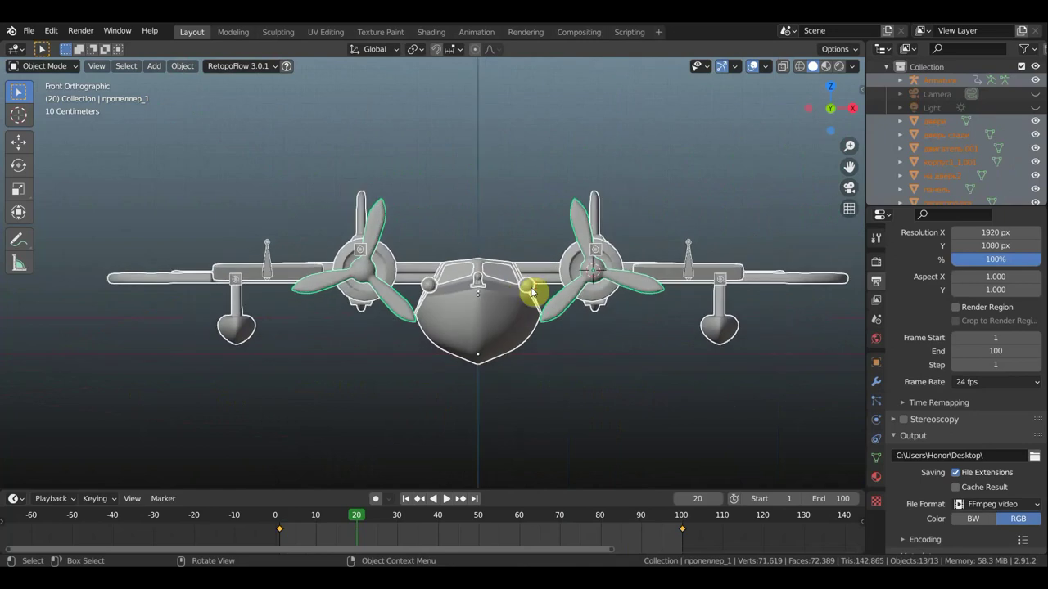
key(space)
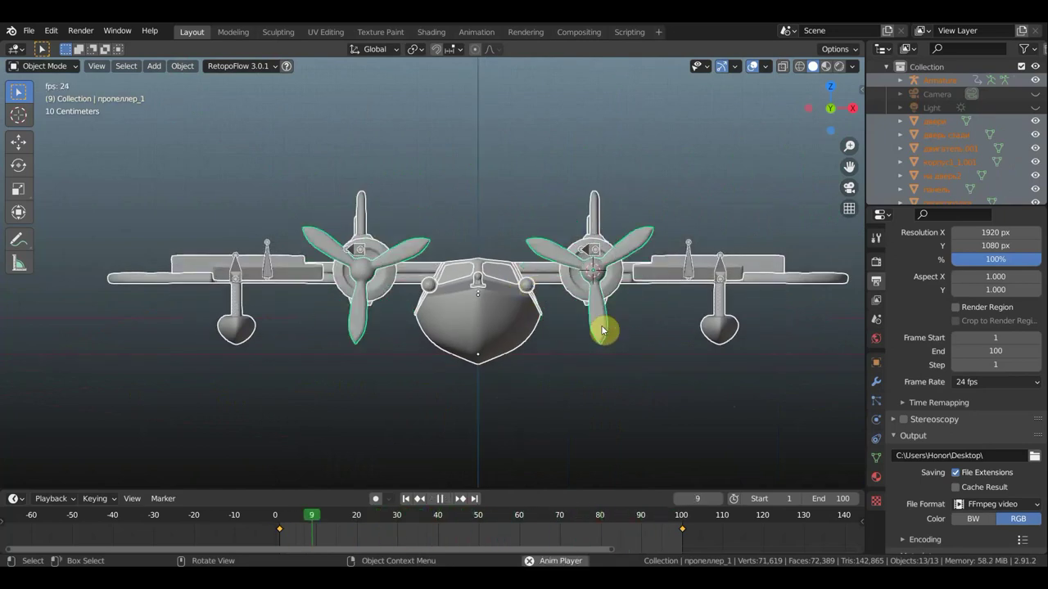
key(space)
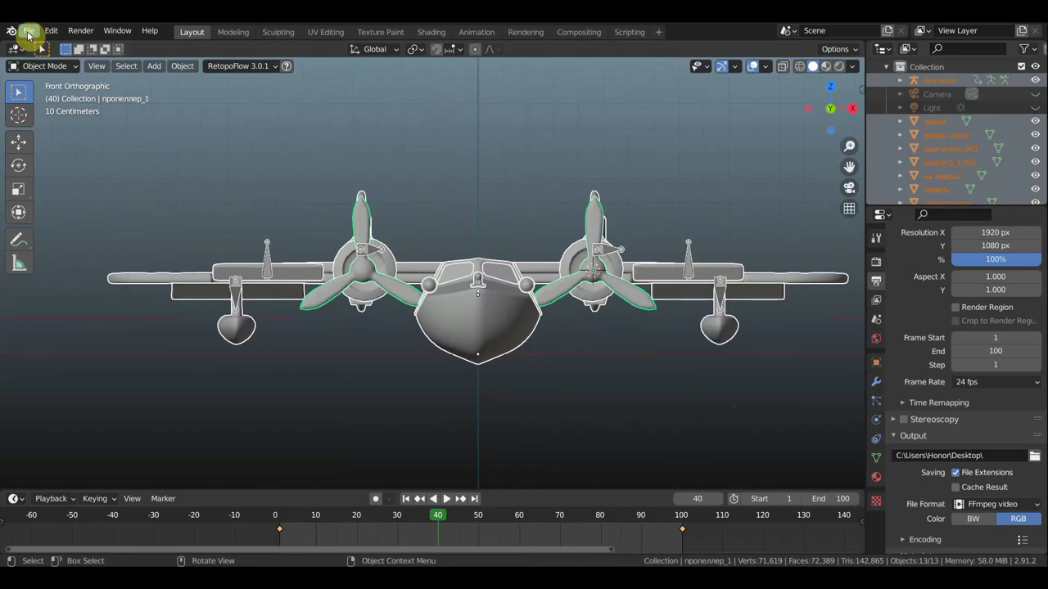
Open another seaplane .blend file from the самолет folder without saving the current scene
click(28, 33)
click(180, 46)
click(570, 316)
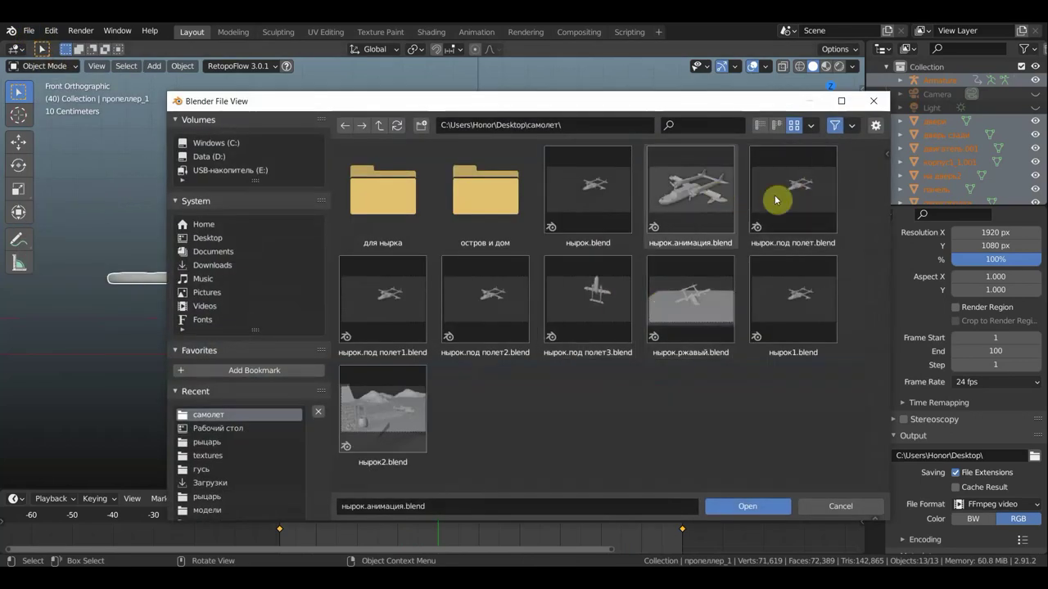
click(801, 197)
click(734, 505)
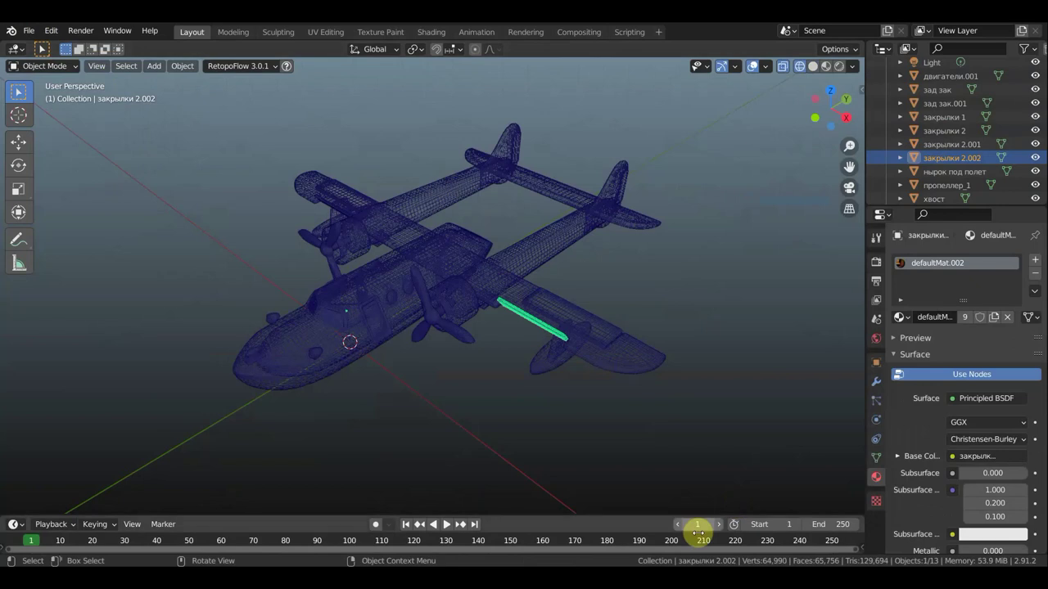
Orbit around the plane and switch the viewport to Solid shading
scroll(533, 368, up, 2)
scroll(516, 363, up, 3)
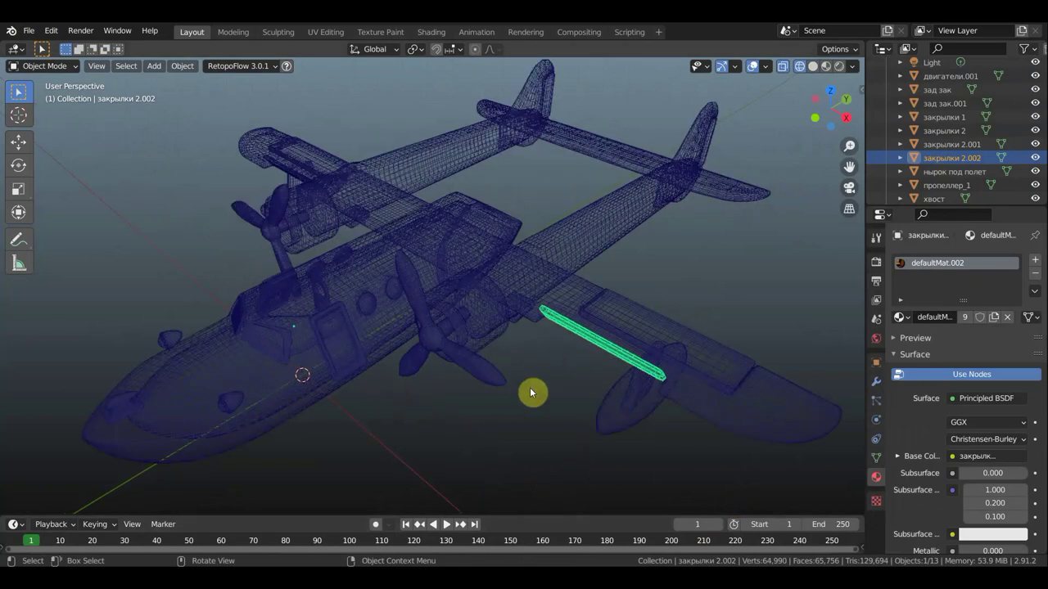
middle_drag(535, 386, 804, 49)
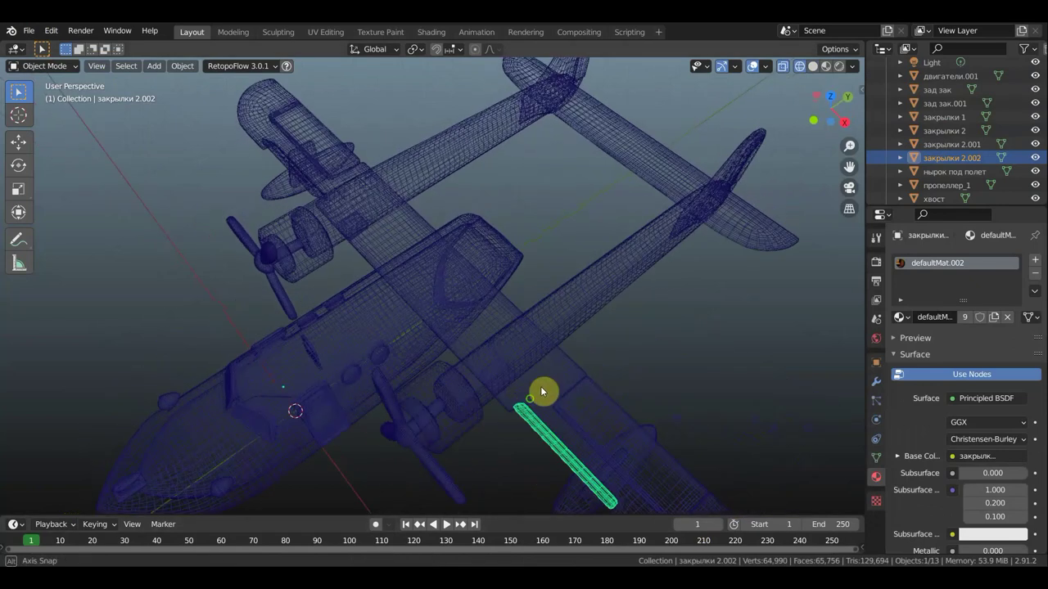
click(814, 66)
scroll(541, 352, down, 2)
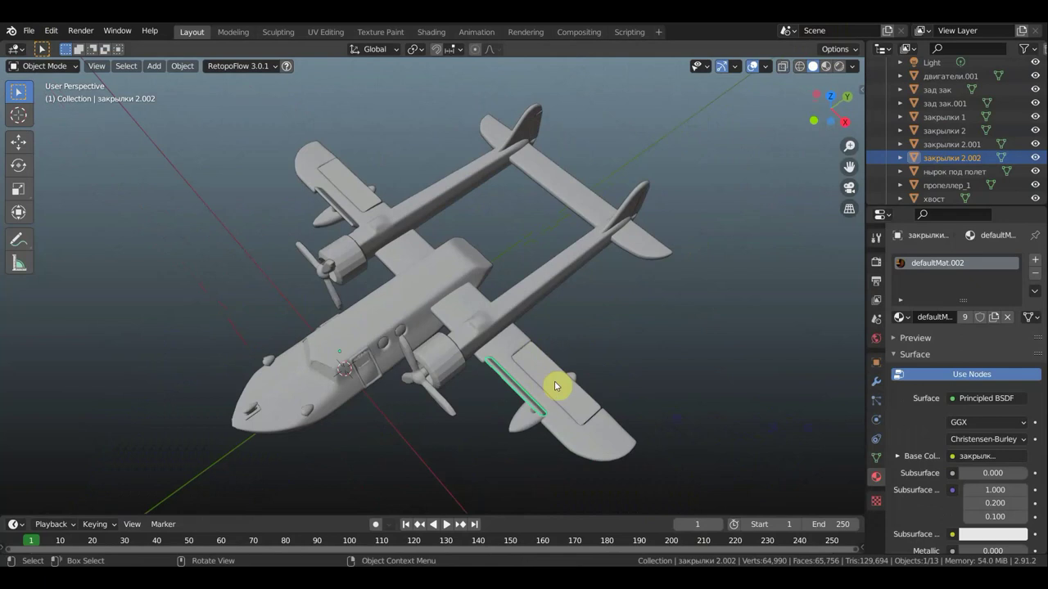
Select the flaps закрылки 1, 2, 2.001, 2.002 and the tail rudder зад зак
click(553, 381)
click(366, 183)
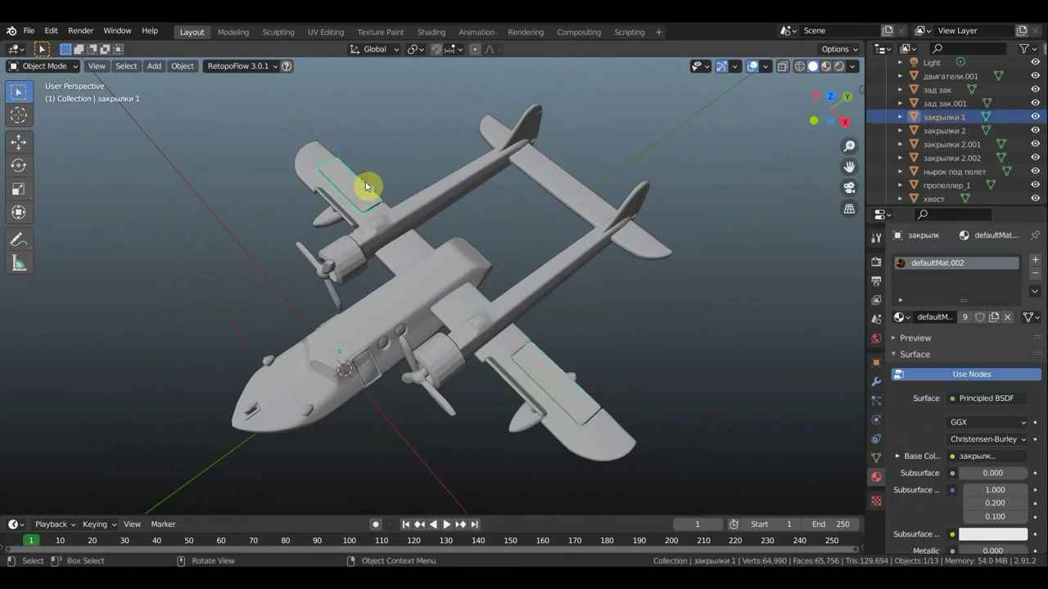
click(568, 396)
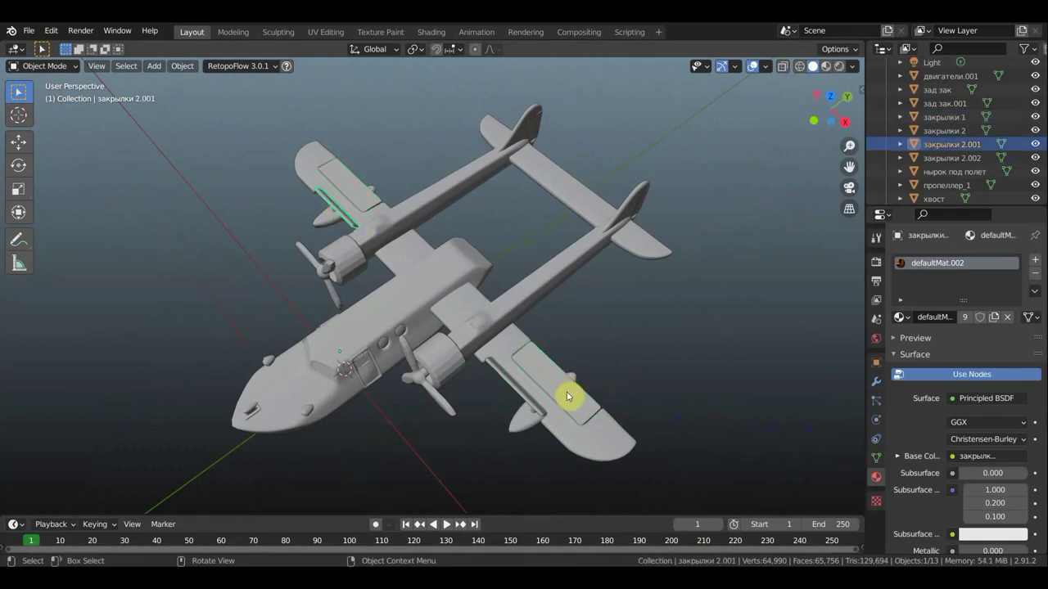
click(519, 398)
mouse_move(611, 314)
middle_down()
mouse_move(489, 268)
mouse_move(626, 285)
mouse_move(679, 270)
middle_up()
click(596, 290)
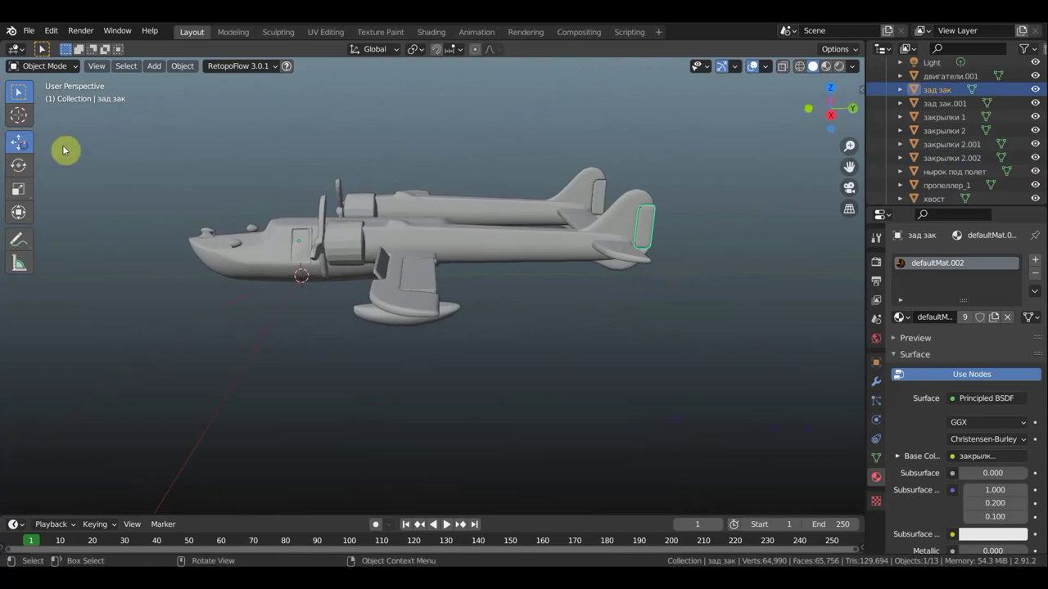
Slide the rudder off the tail and delete the хвост tail piece
click(18, 142)
drag(360, 242, 395, 241)
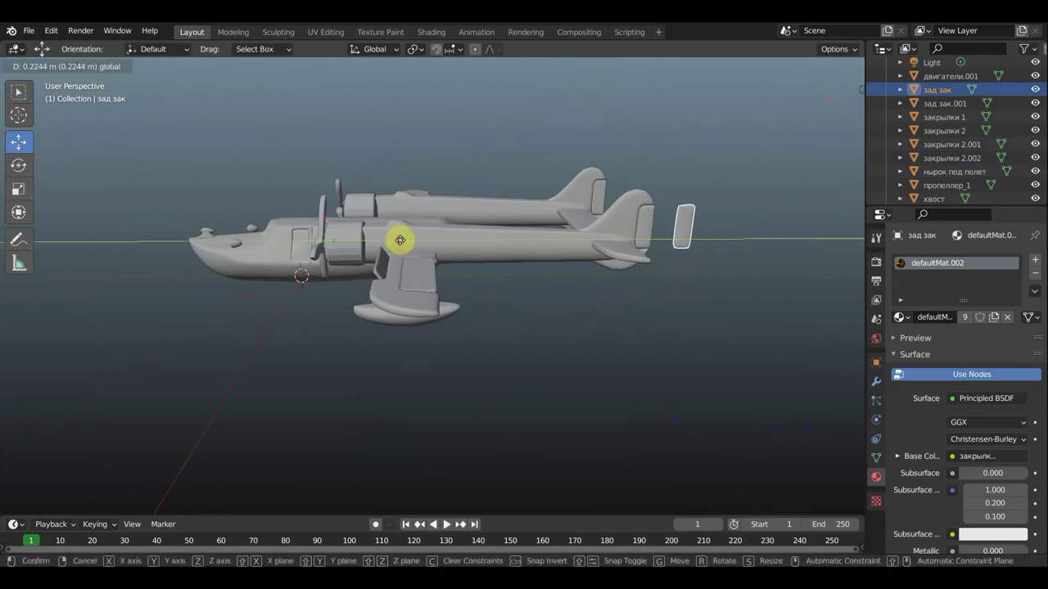
click(647, 225)
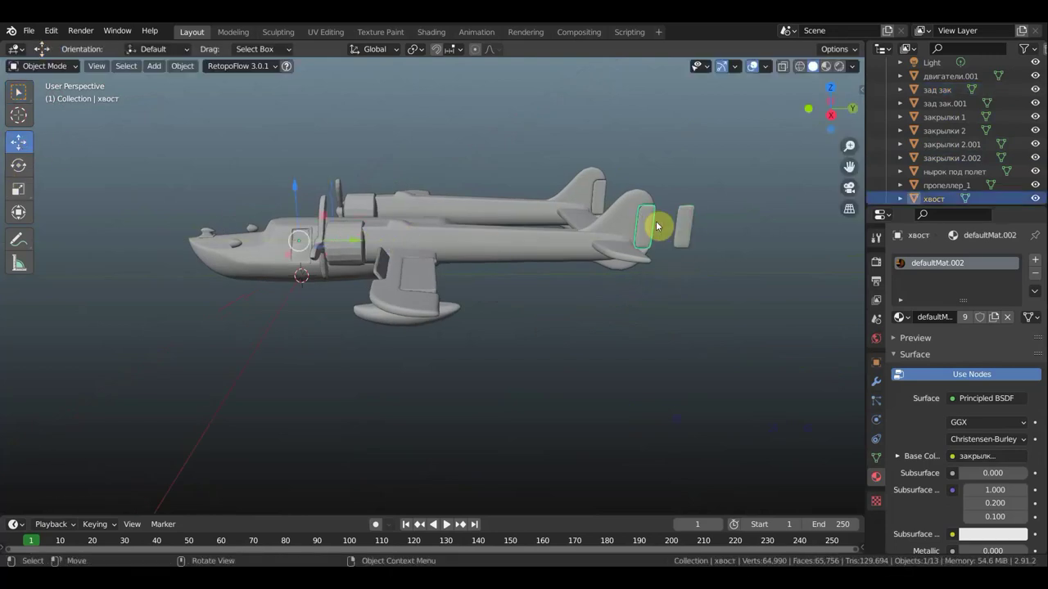
key(Delete)
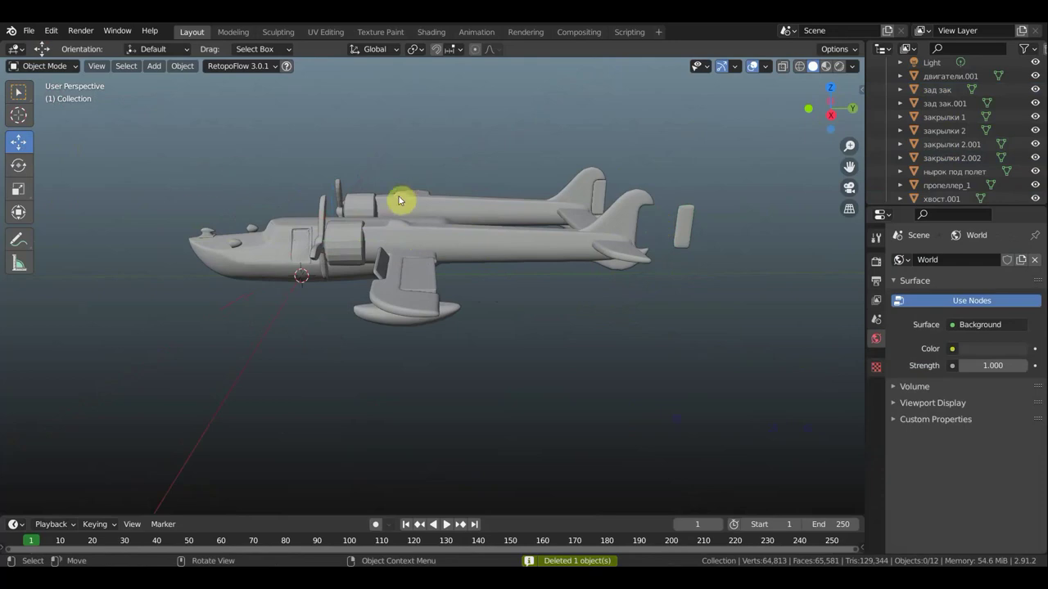
Move the зад зак rudder along Y onto the end of the tail boom
click(685, 231)
drag(389, 238, 356, 239)
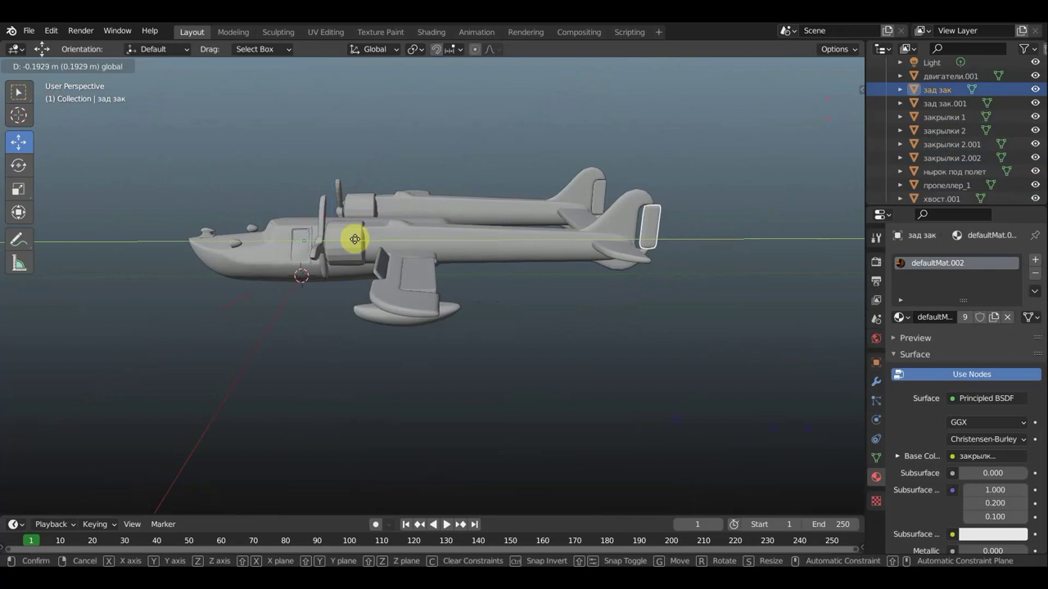
drag(351, 239, 388, 243)
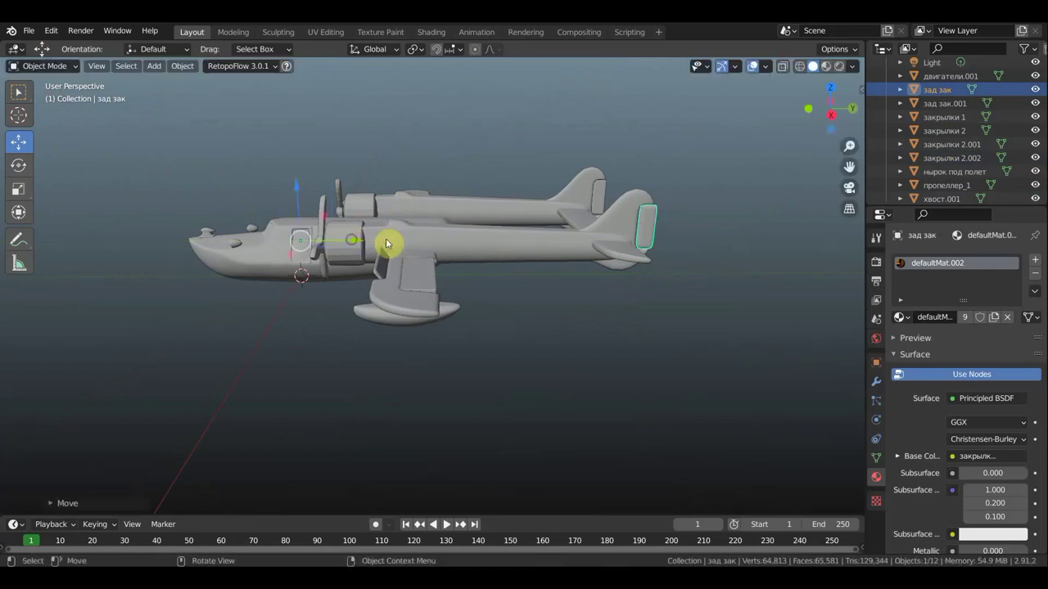
middle_drag(711, 236, 691, 226)
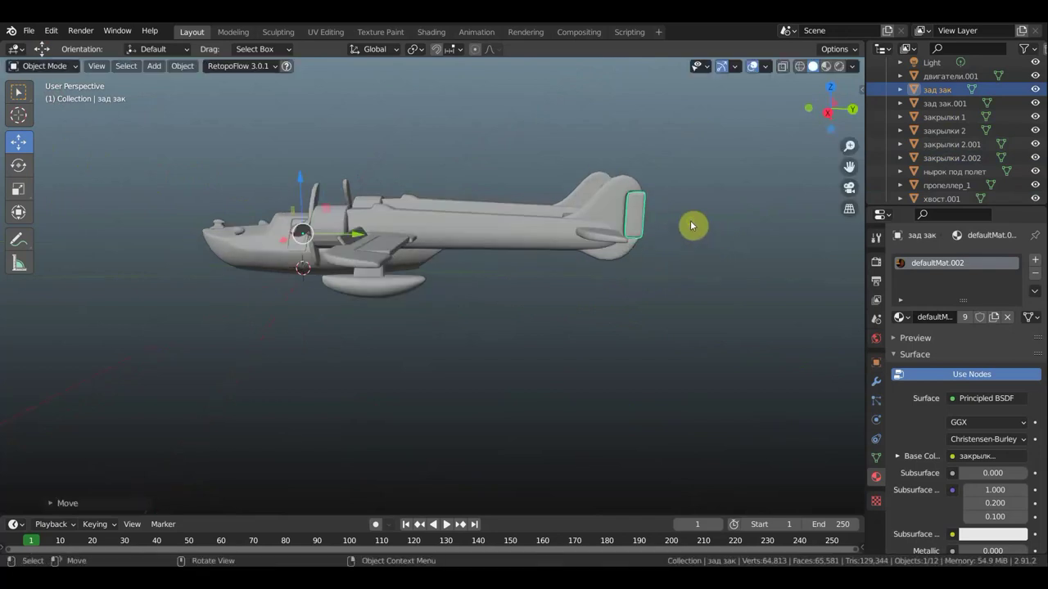
key(KP_3)
scroll(699, 223, up, 3)
mouse_move(702, 222)
shift+middle_down()
mouse_move(503, 390)
mouse_move(393, 343)
shift+middle_up()
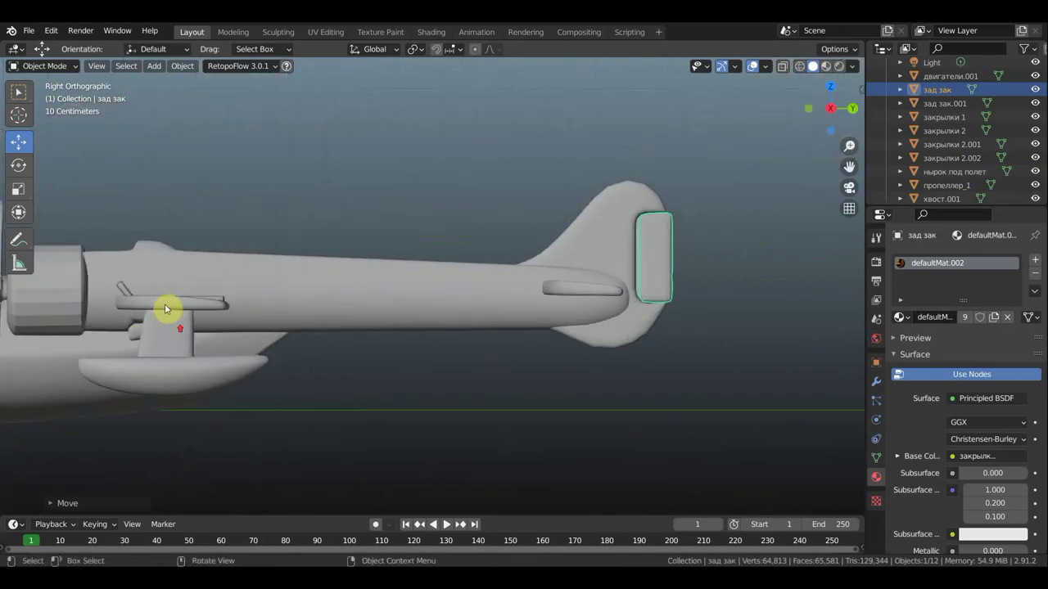
scroll(173, 307, down, 5)
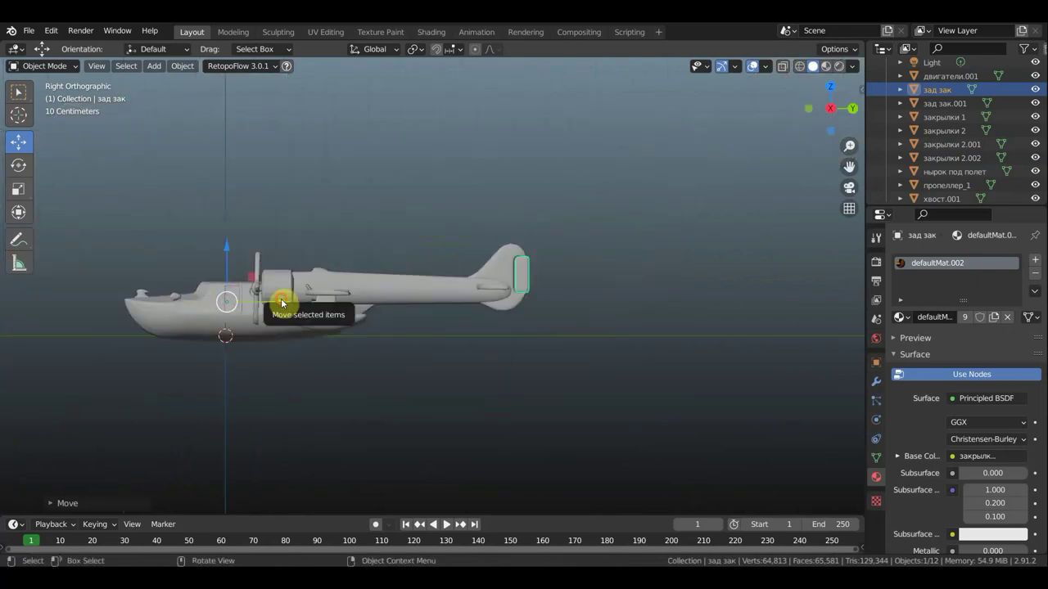
key(g)
key(y)
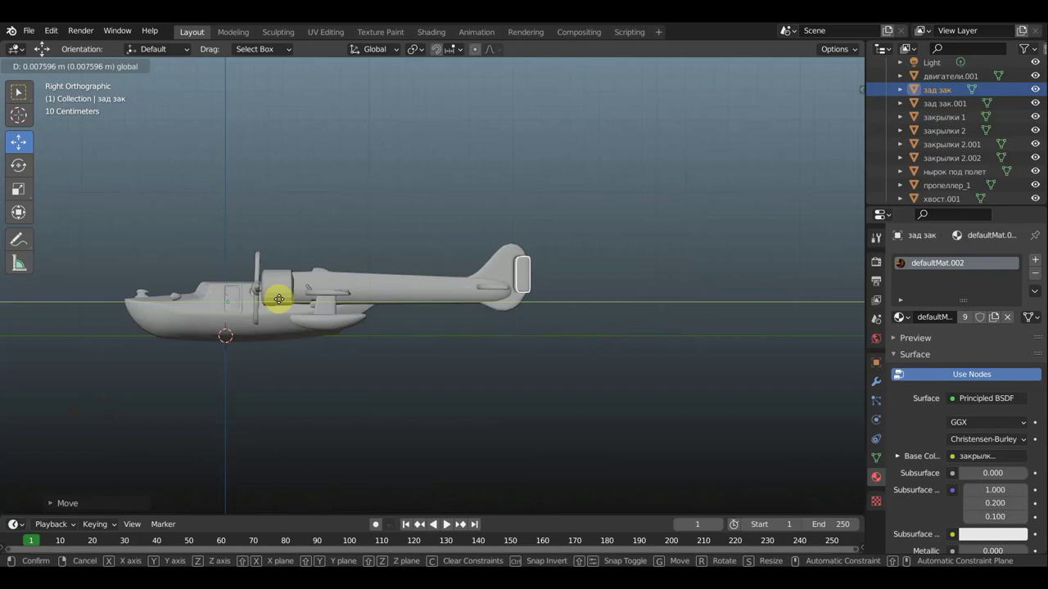
click(277, 299)
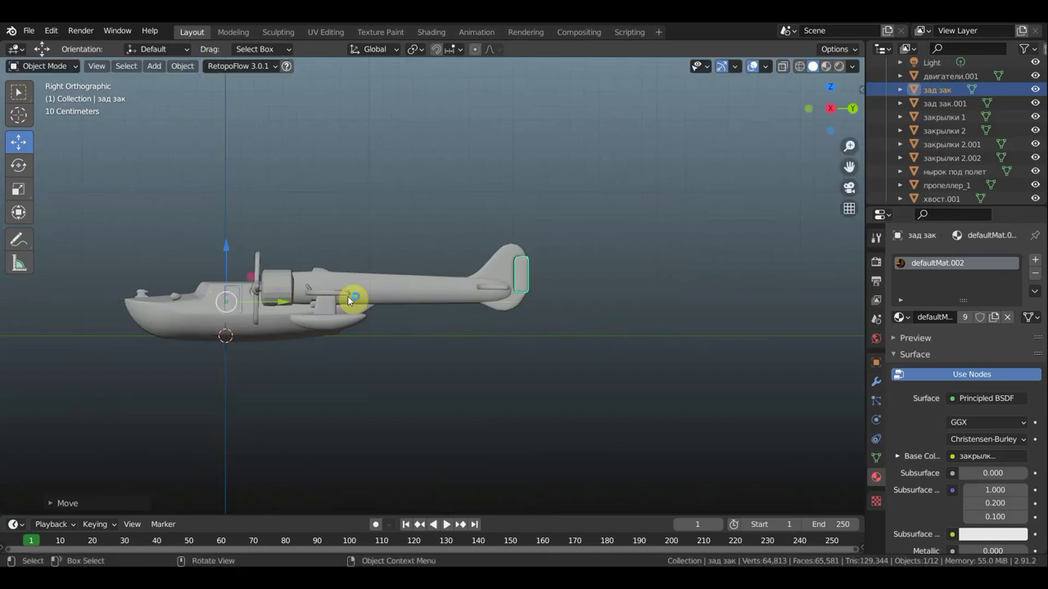
Select the зад зак.001 fin piece and the engine nacelles
middle_drag(348, 300, 469, 244)
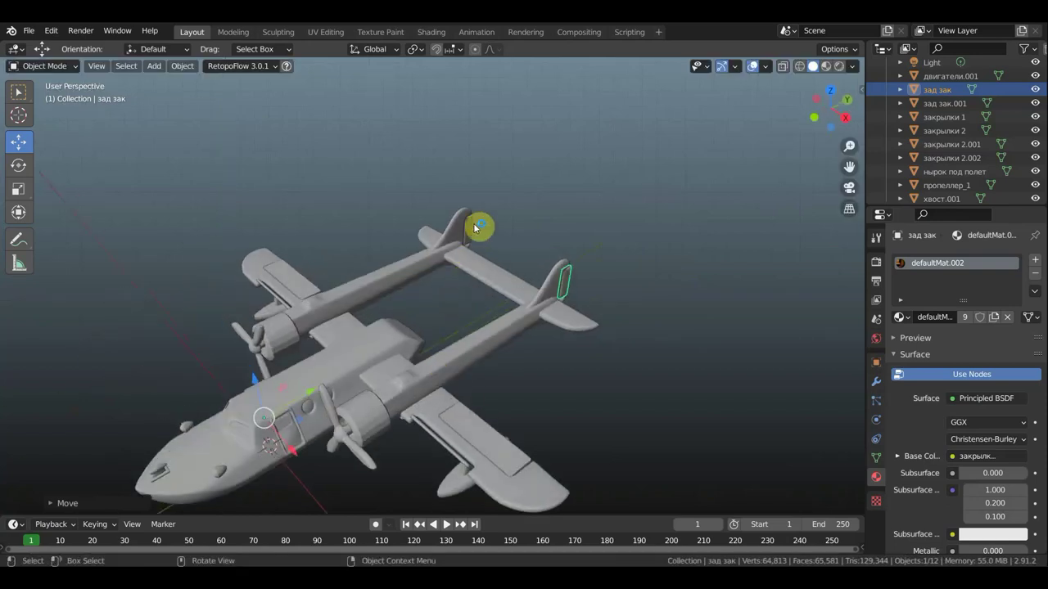
click(472, 230)
click(374, 422)
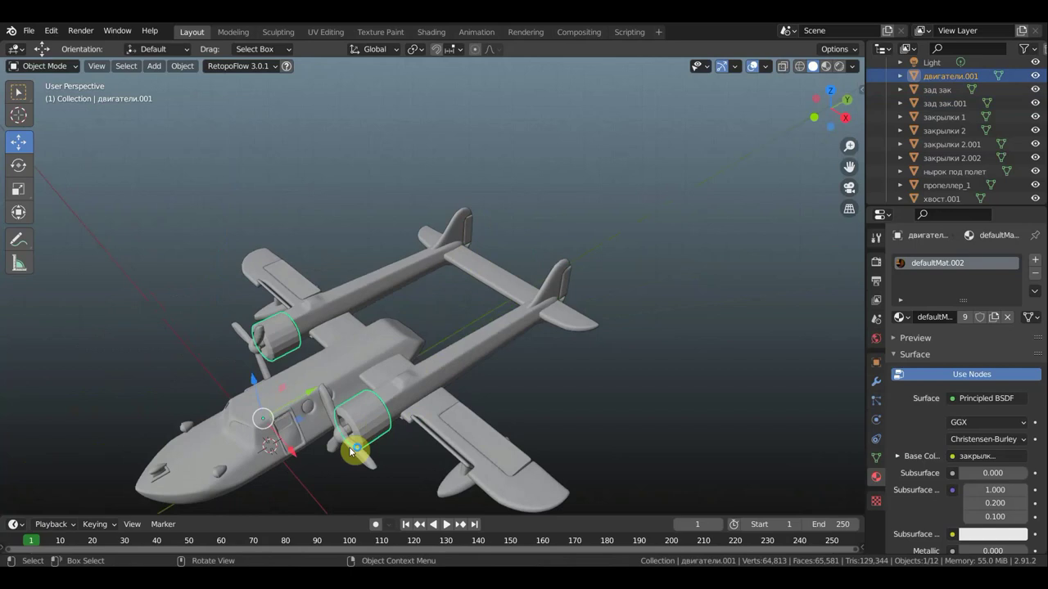
Select the propellers, check side, front and top views, then bring up the Add menu
click(373, 467)
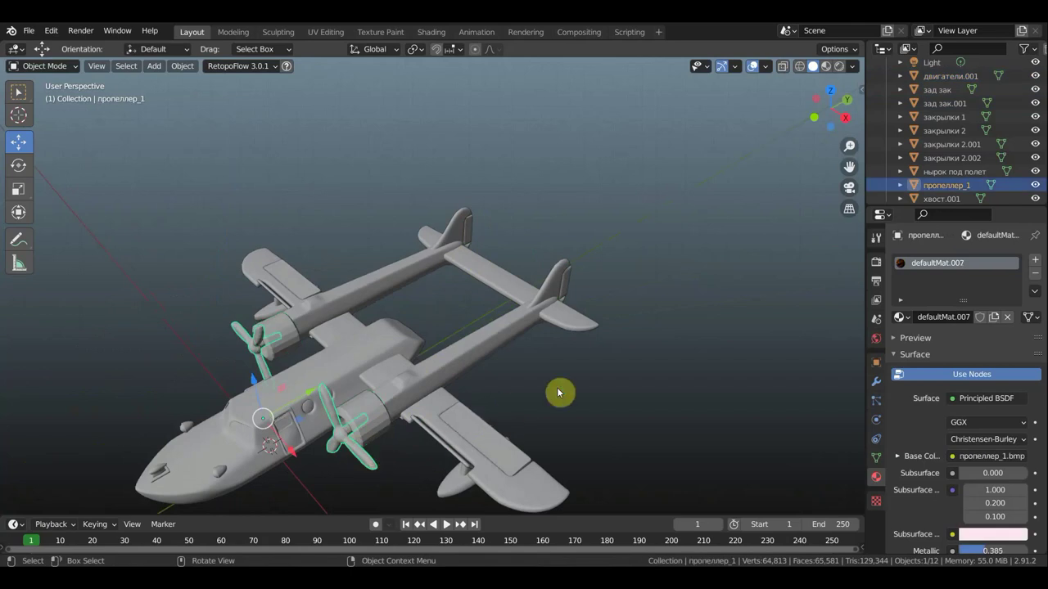
key(KP_3)
key(KP_1)
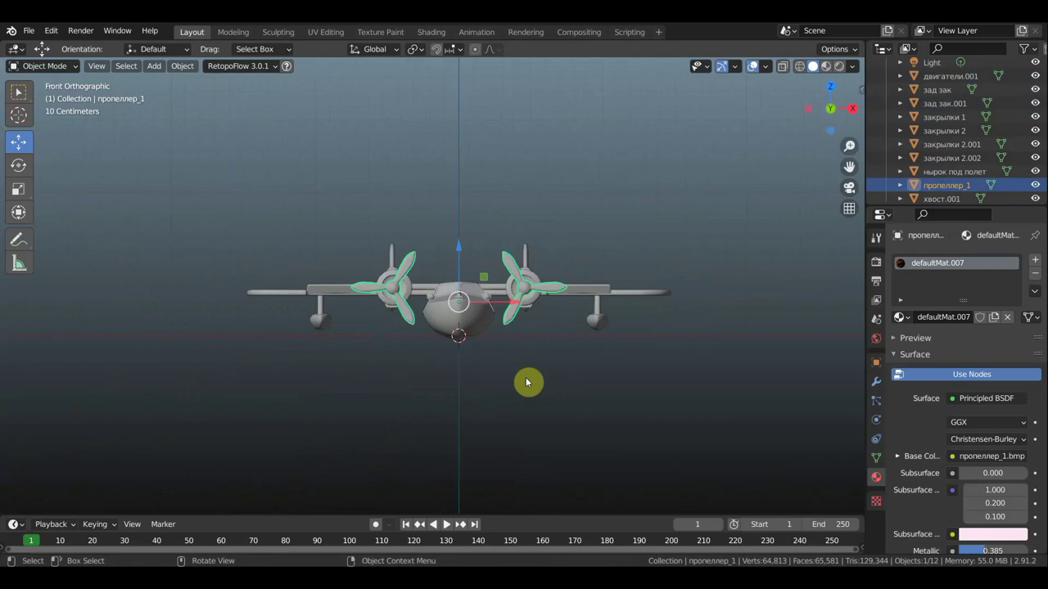
key(KP_7)
key(KP_1)
click(11, 97)
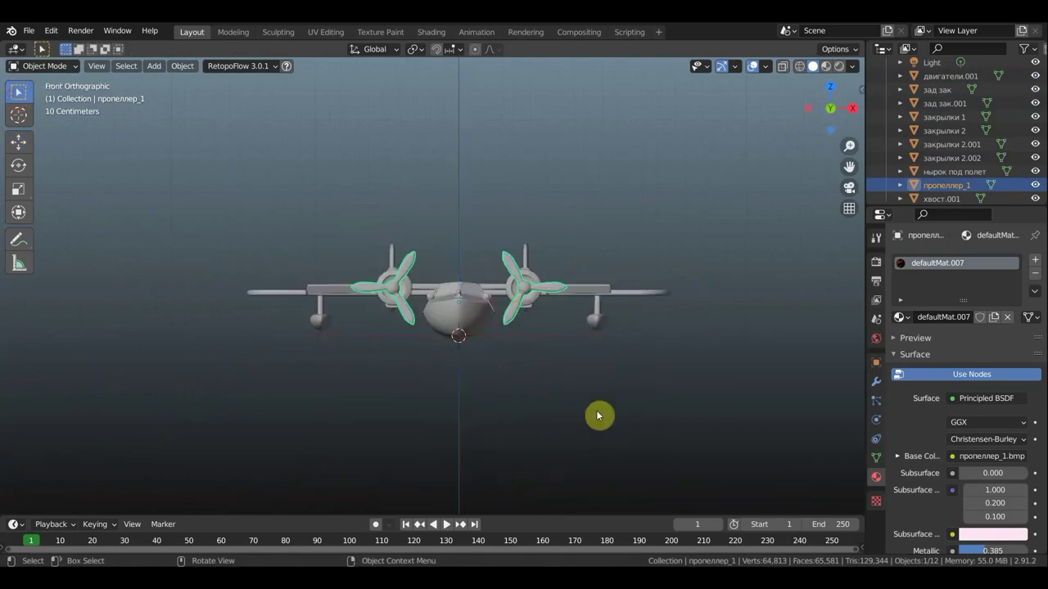
key(shift+a)
Add a Single Bone armature, expand its Viewport Display settings, and rotate the bone -90° horizontal
mouse_move(533, 379)
click(676, 382)
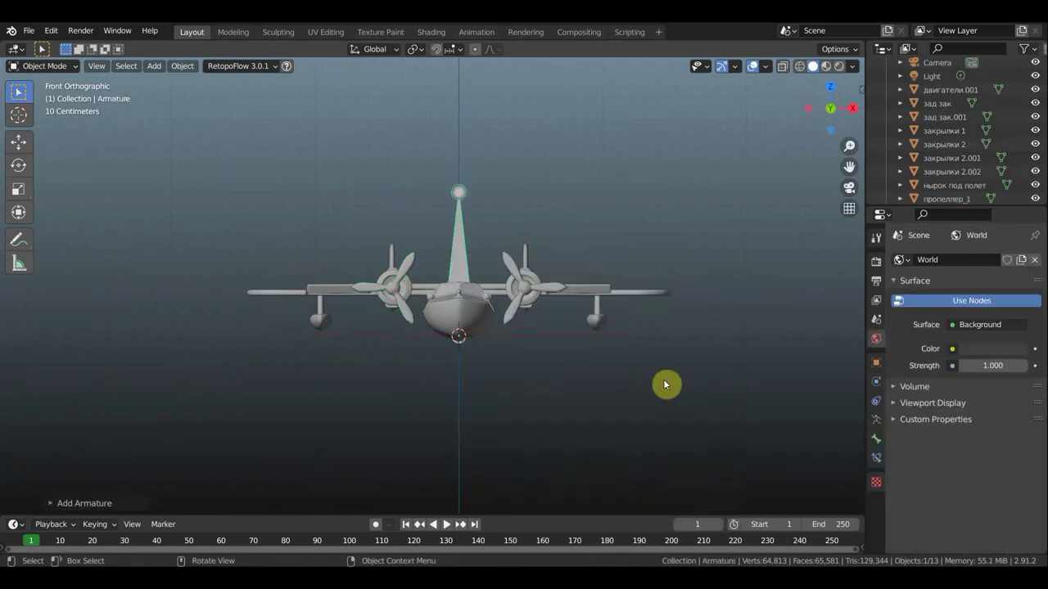
key(KP_3)
click(877, 420)
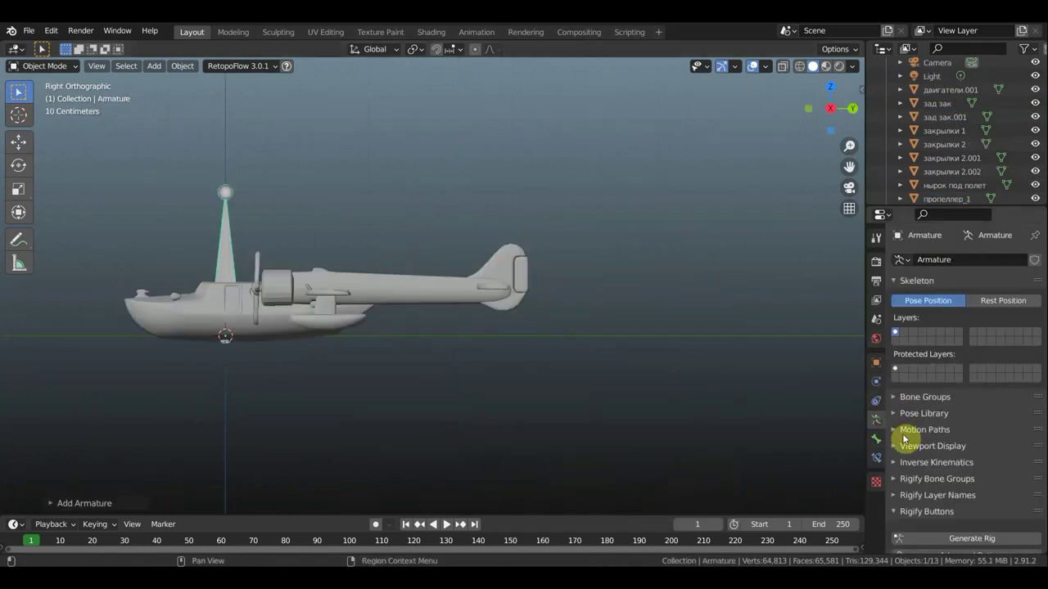
click(931, 447)
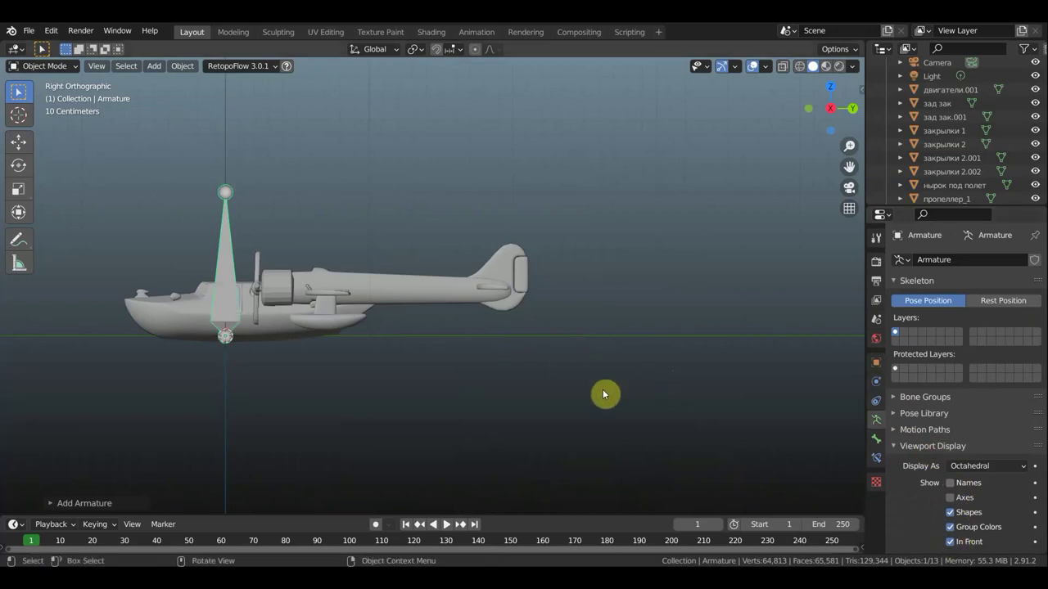
key(r)
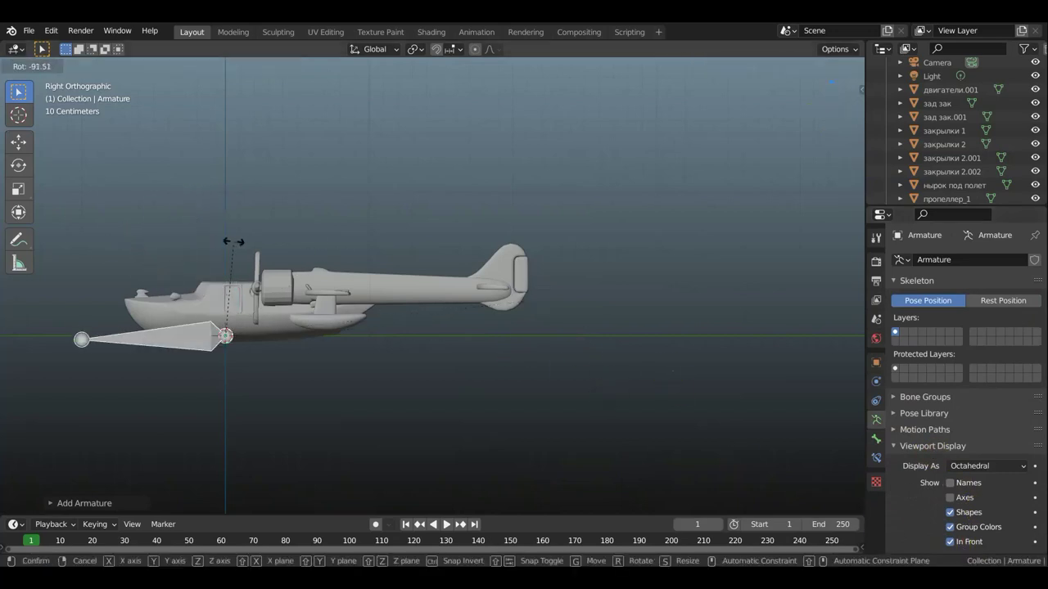
click(234, 242)
mouse_move(200, 193)
shift+middle_down()
mouse_move(420, 218)
mouse_move(374, 199)
shift+middle_up()
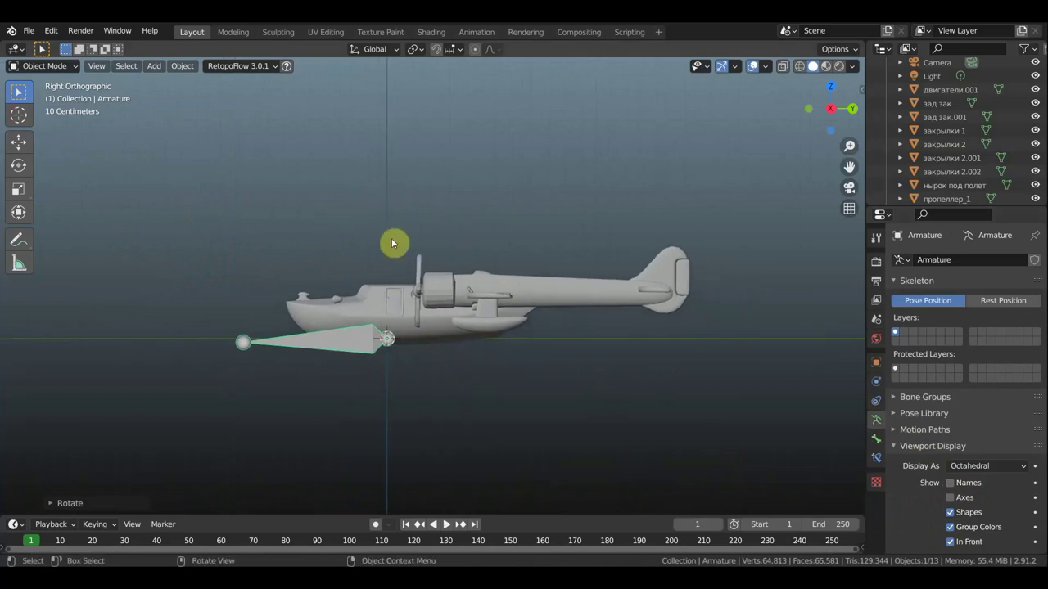
click(45, 65)
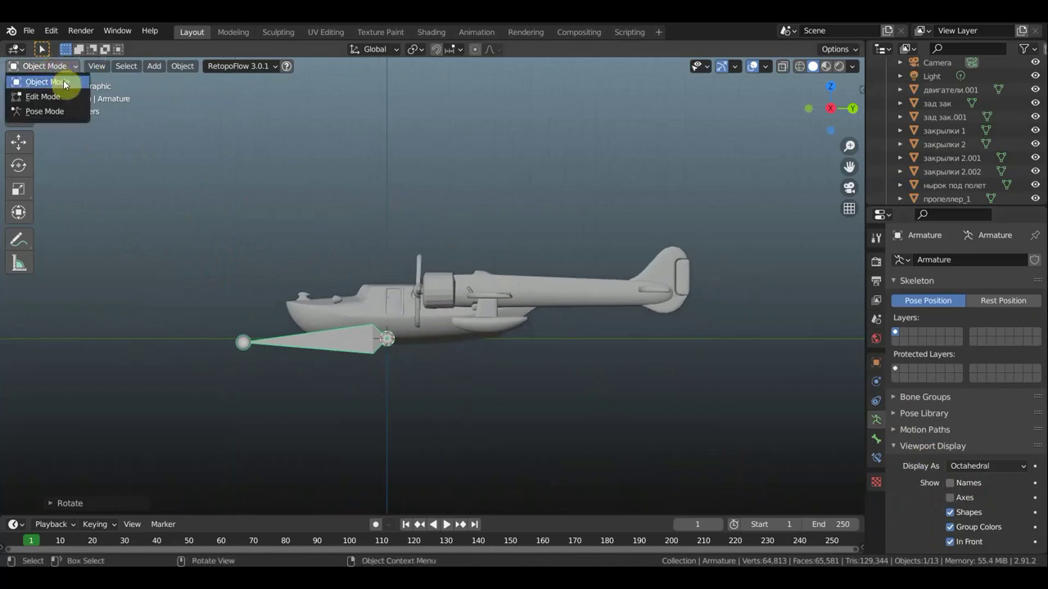
In Edit Mode, shift the bone rearward and raise it into the fuselage
click(43, 92)
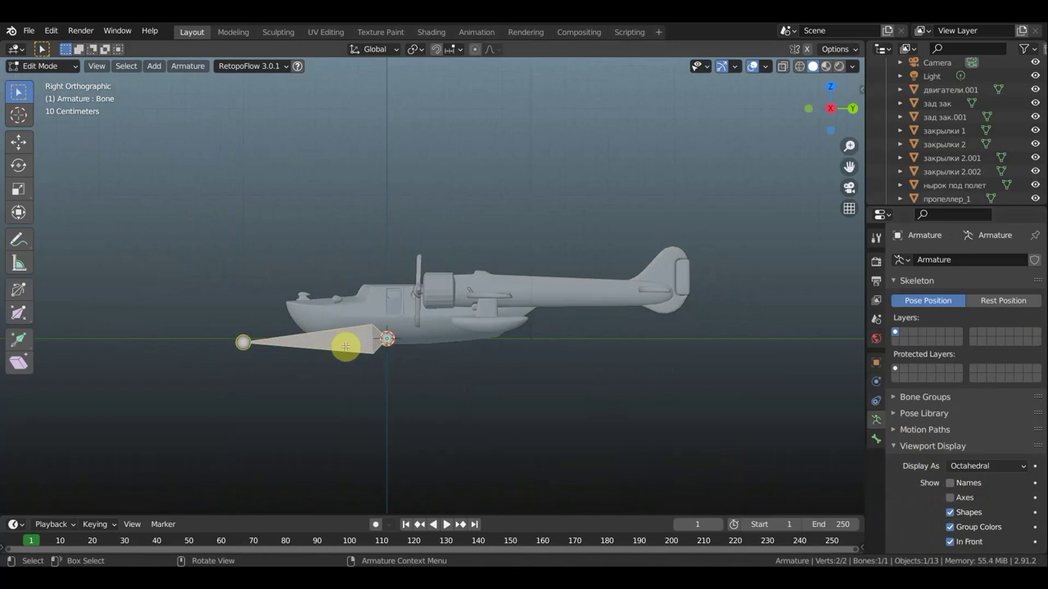
click(16, 141)
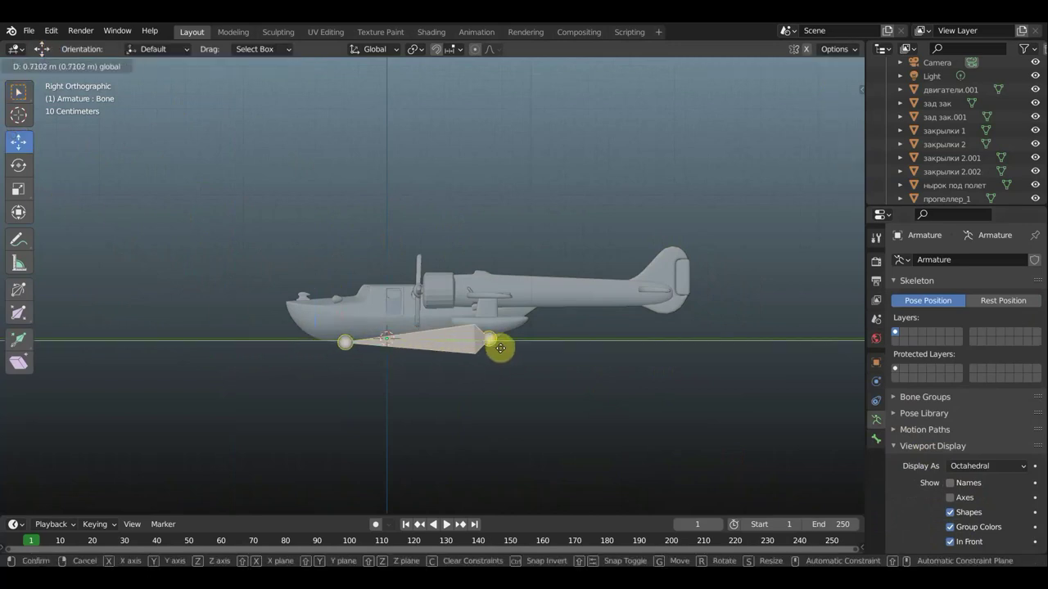
click(515, 344)
key(g)
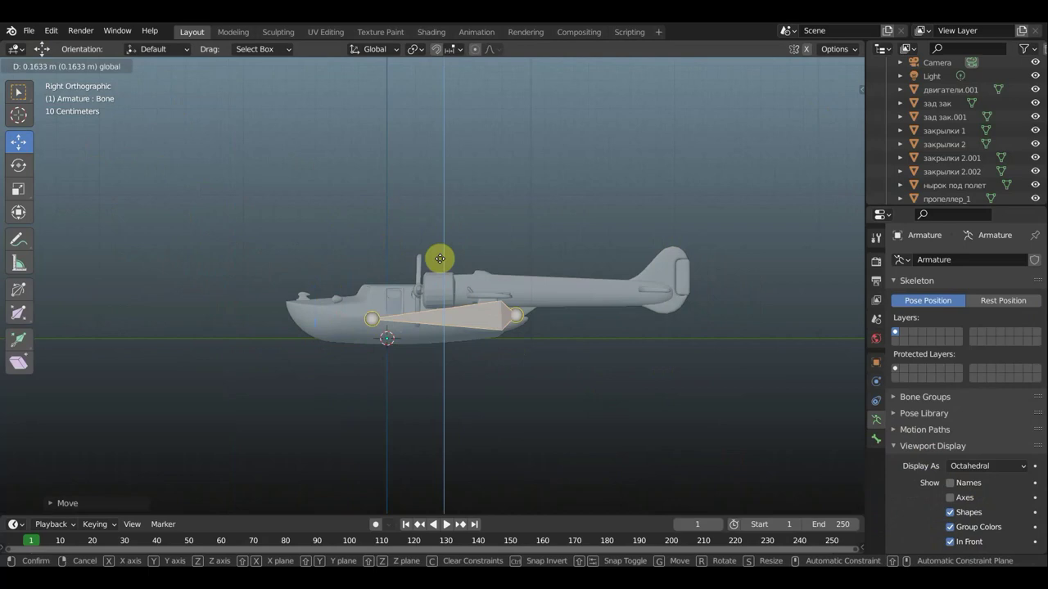
click(447, 275)
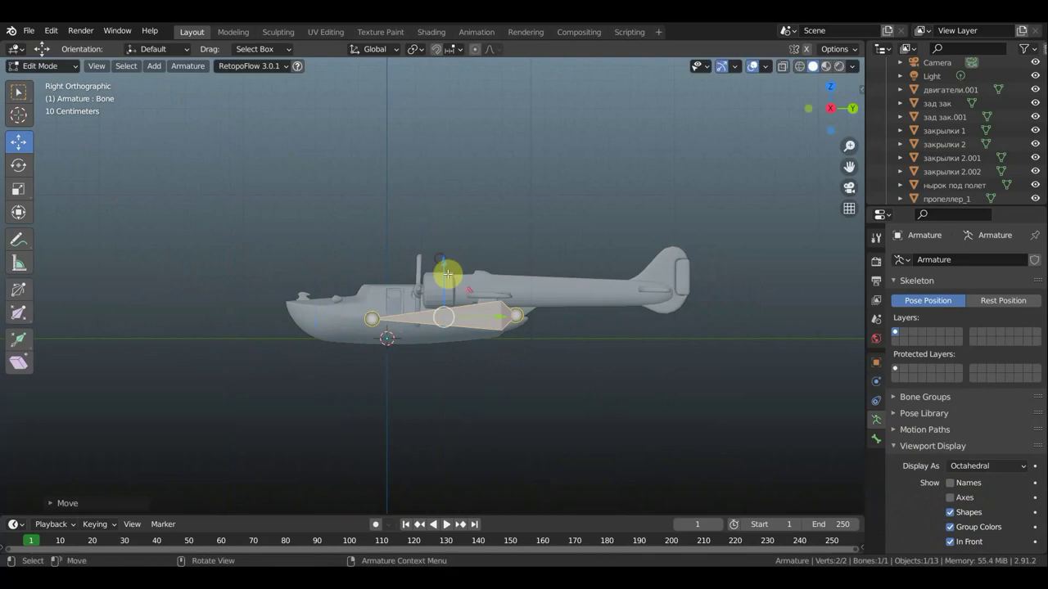
Drag the bone's front joint to the nose and check it from side and top
click(374, 333)
key(g)
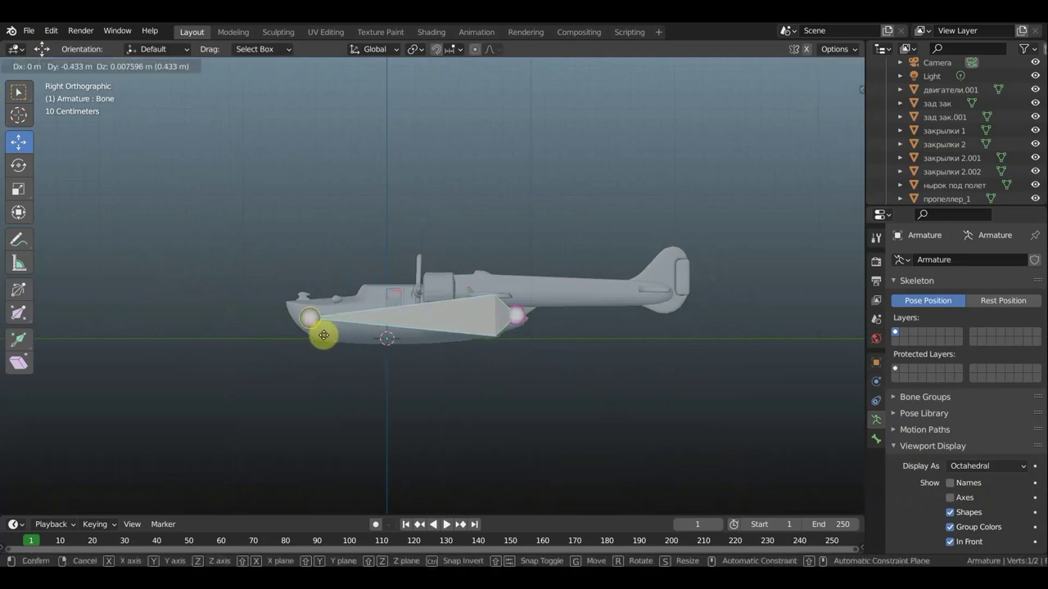
click(296, 335)
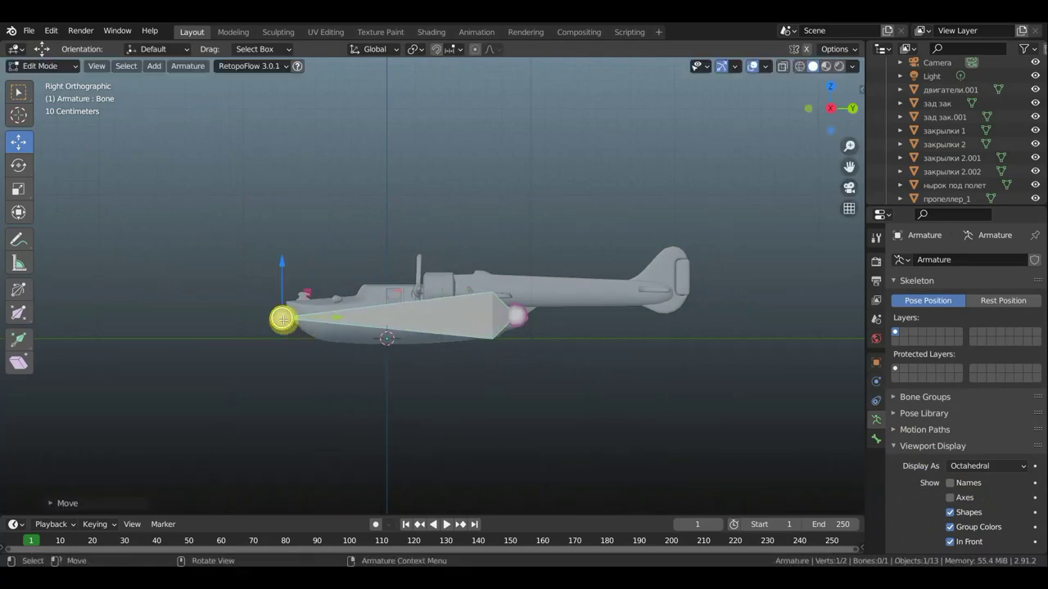
mouse_move(306, 328)
middle_down()
mouse_move(449, 429)
mouse_move(355, 420)
mouse_move(439, 367)
middle_up()
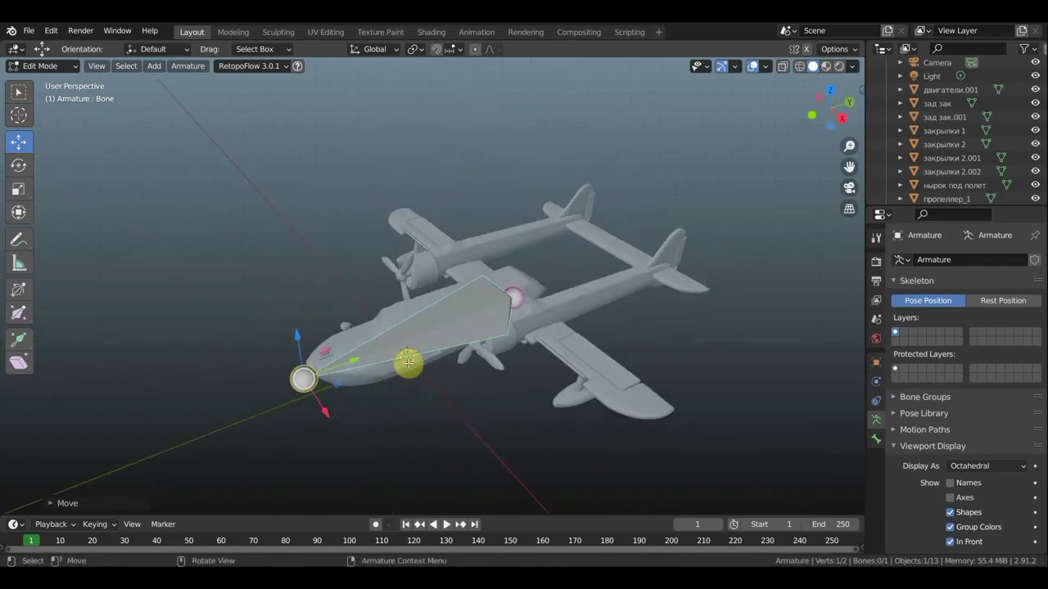
middle_drag(406, 314, 422, 312)
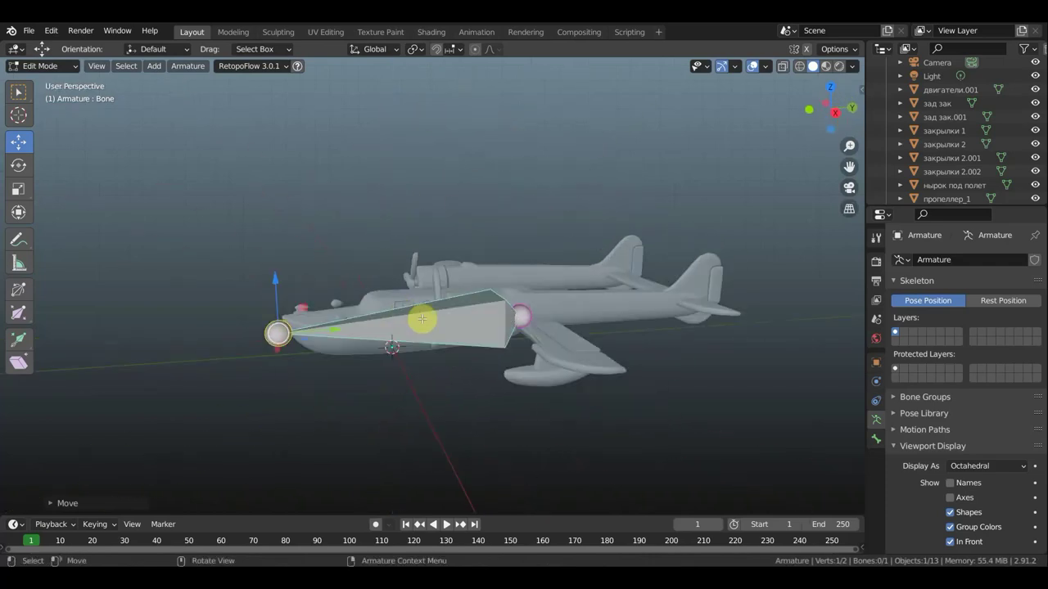
key(KP_3)
key(KP_7)
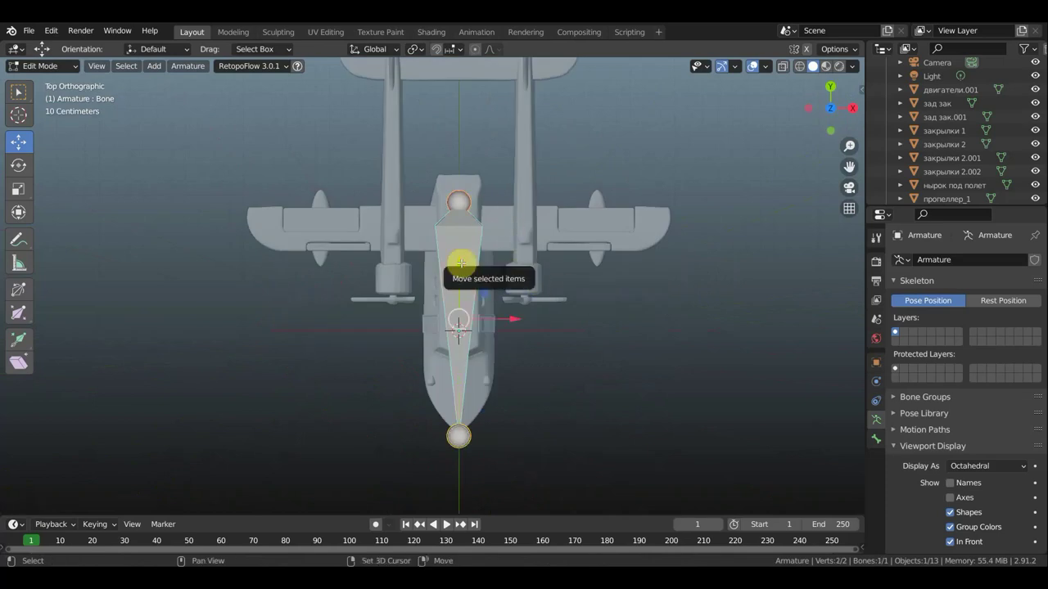
Duplicate the bone, turn it 90°, and lay it across the right wing from its root
key(shift+d)
right_click(461, 262)
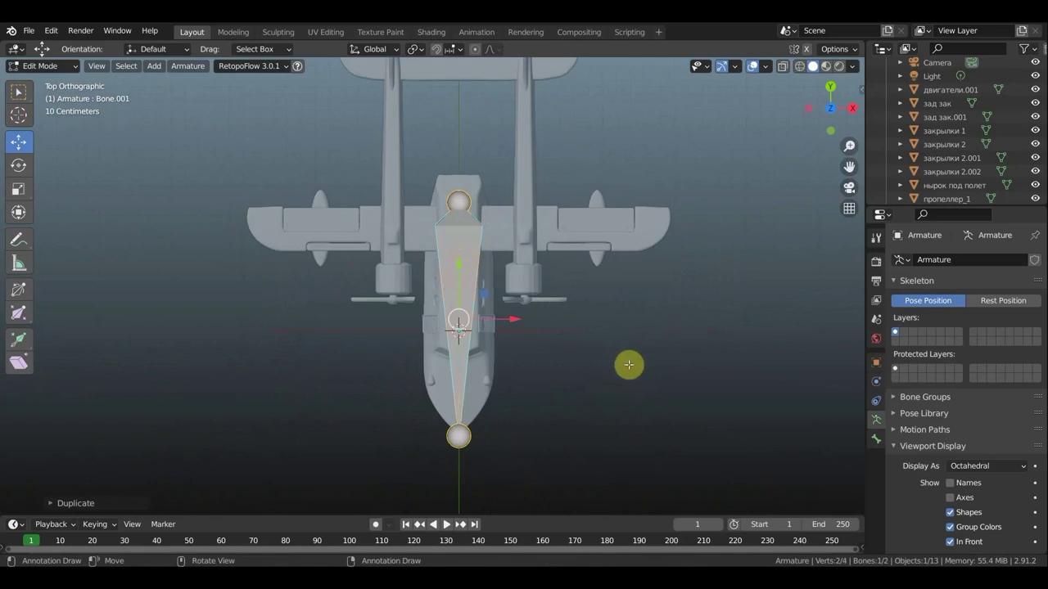
key(r)
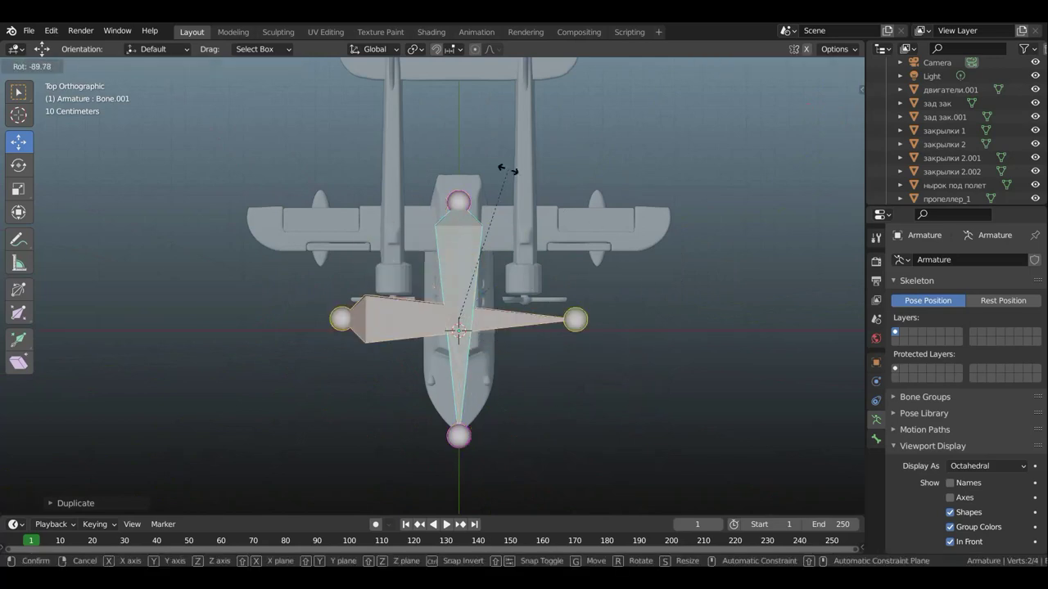
click(513, 169)
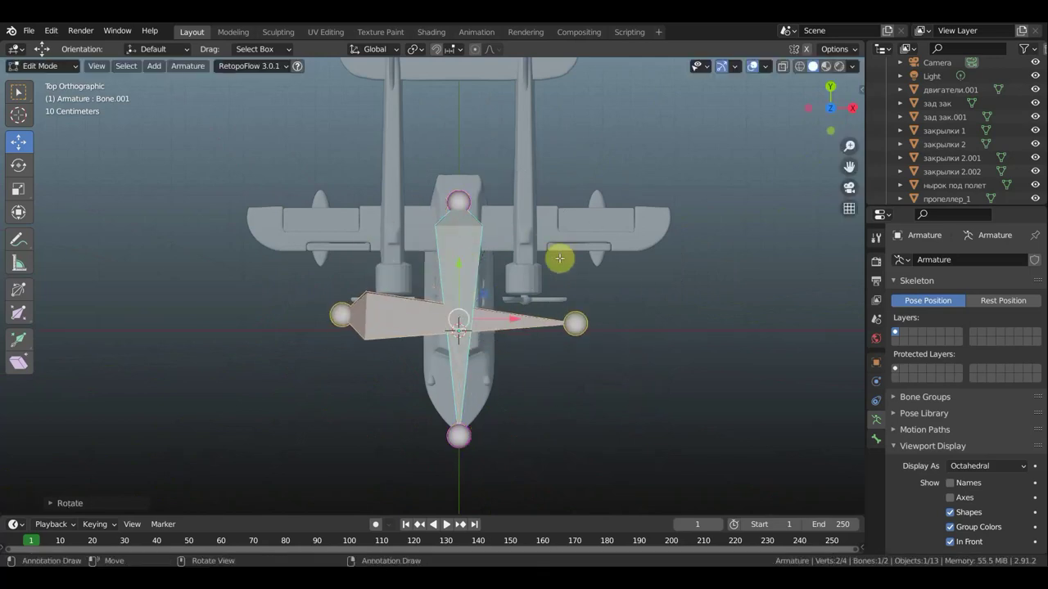
key(g)
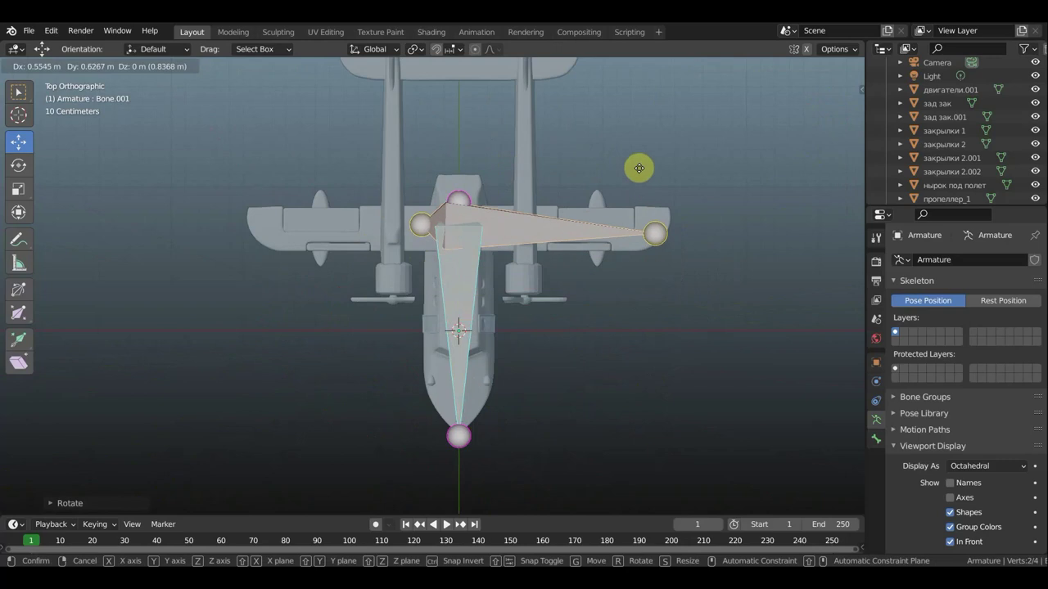
click(638, 168)
click(418, 223)
drag(451, 223, 514, 227)
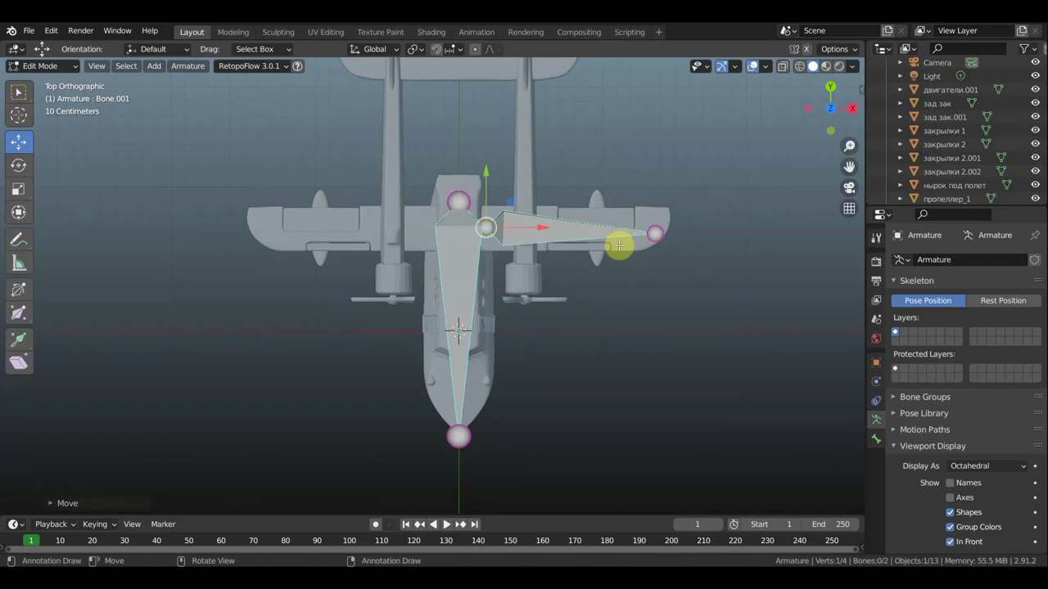
Duplicate the fuselage bone in place
click(456, 285)
scroll(547, 304, down, 1)
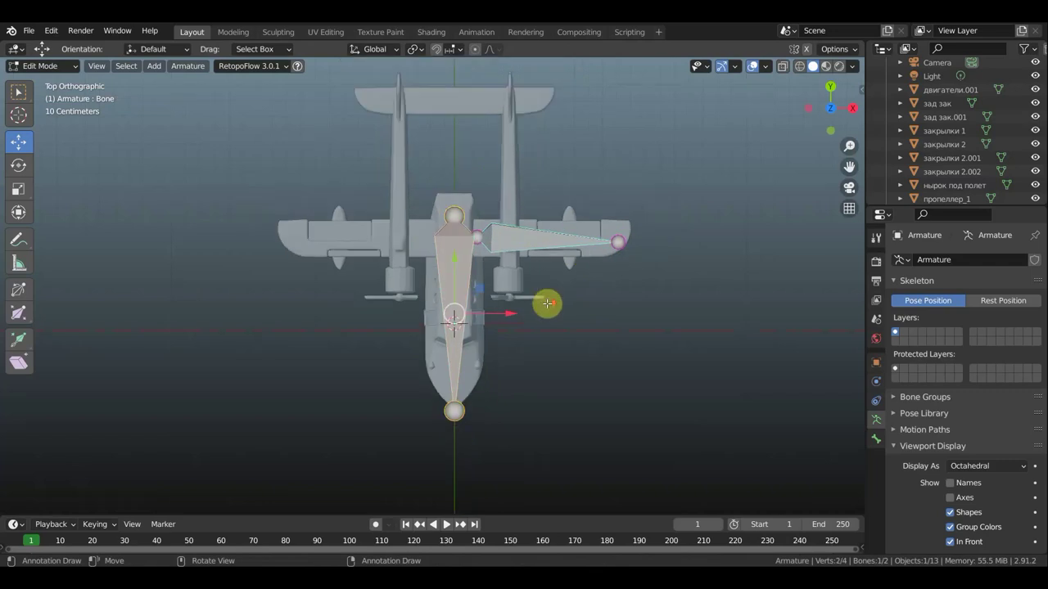
key(shift+d)
right_click(547, 302)
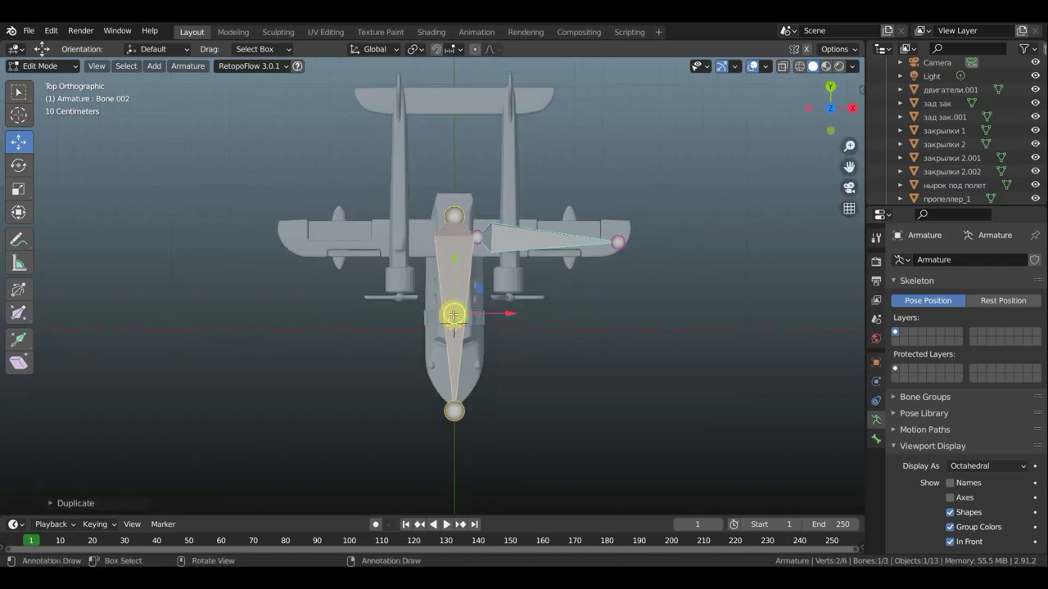
Slide Bone.002 onto the right tail boom and extend its tip up to the tailplane
drag(512, 314, 568, 314)
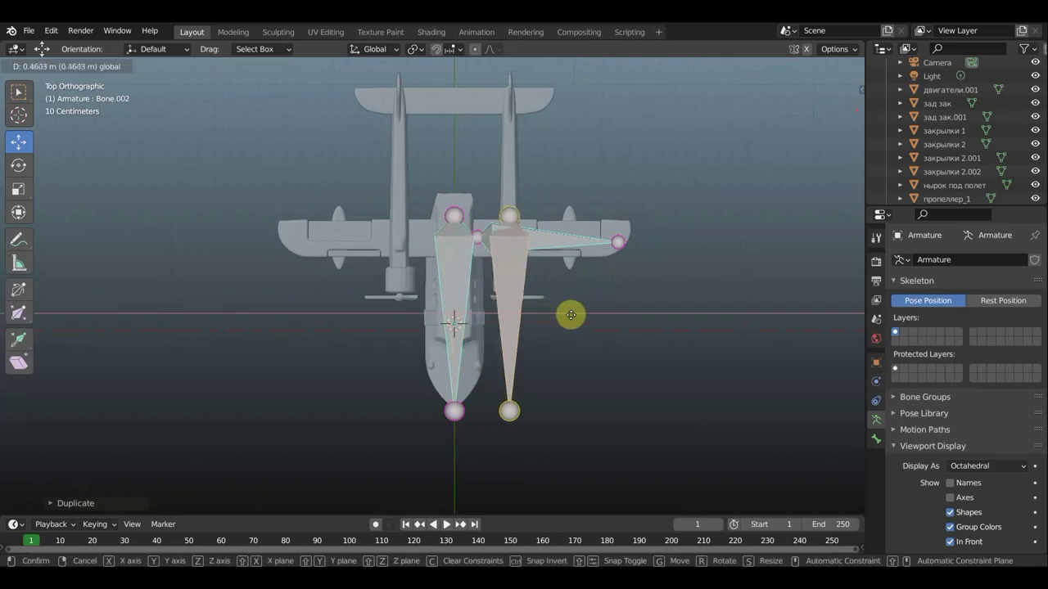
drag(518, 248, 501, 123)
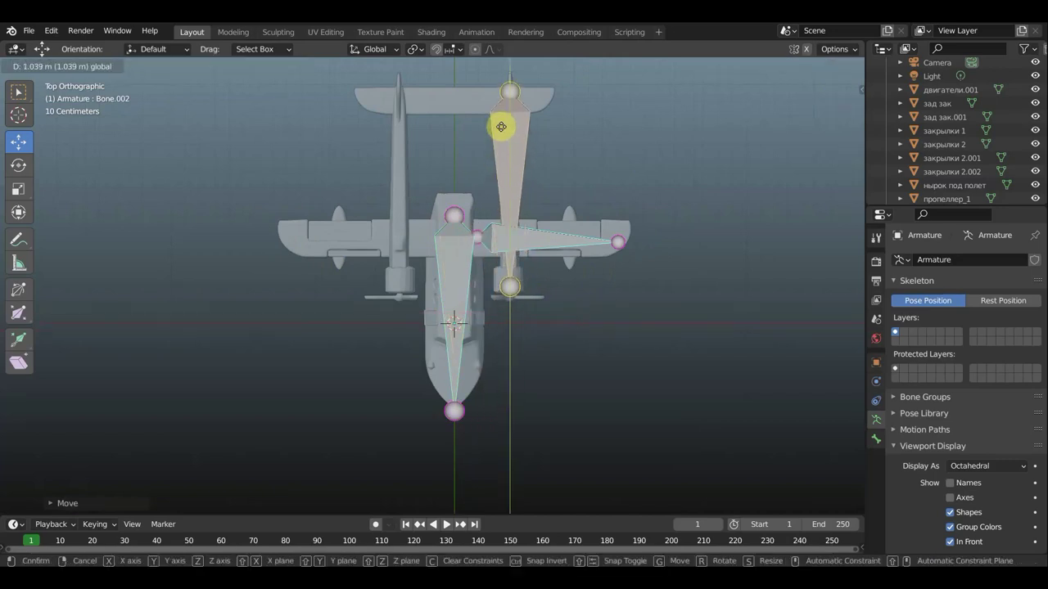
drag(501, 126, 498, 120)
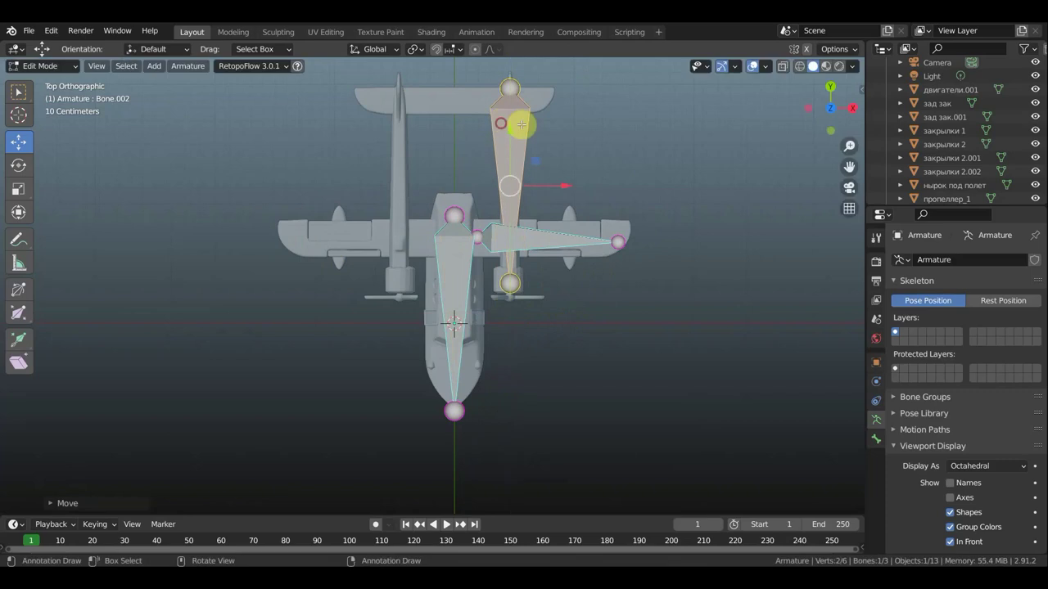
shift+middle_drag(627, 241, 592, 329)
scroll(553, 335, up, 2)
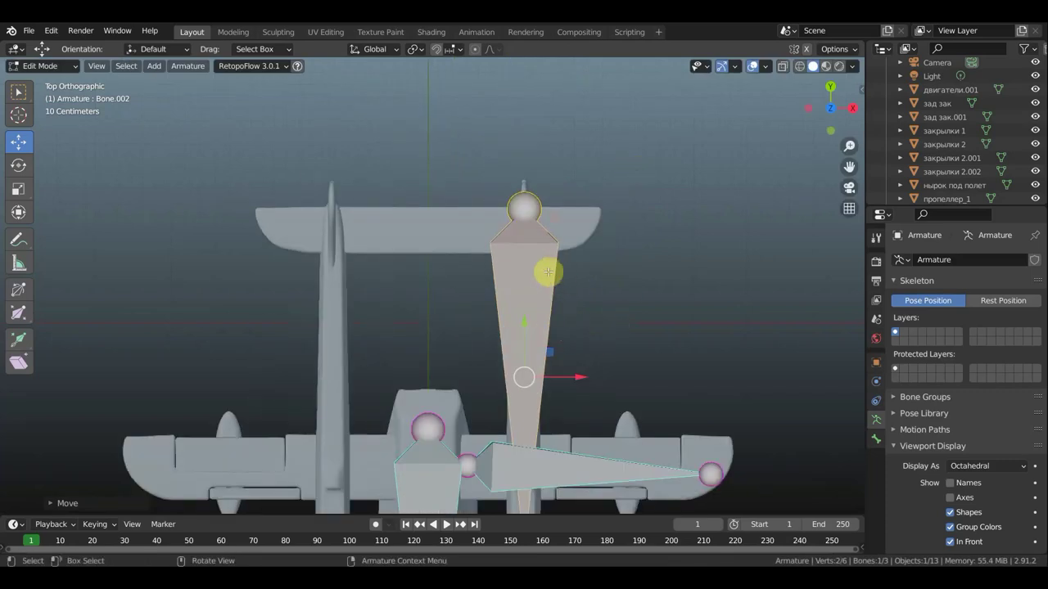
key(g)
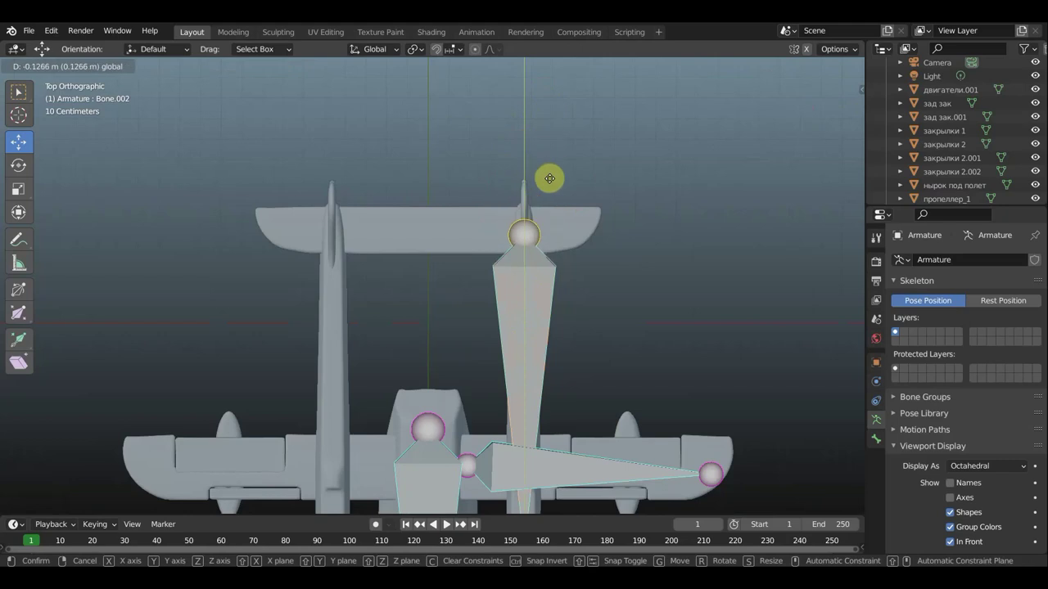
click(549, 205)
mouse_move(617, 264)
middle_down()
mouse_move(496, 139)
mouse_move(510, 136)
mouse_move(504, 234)
middle_up()
In side view, raise the tail-boom bone to boom height and stretch it back toward the tail
key(KP_3)
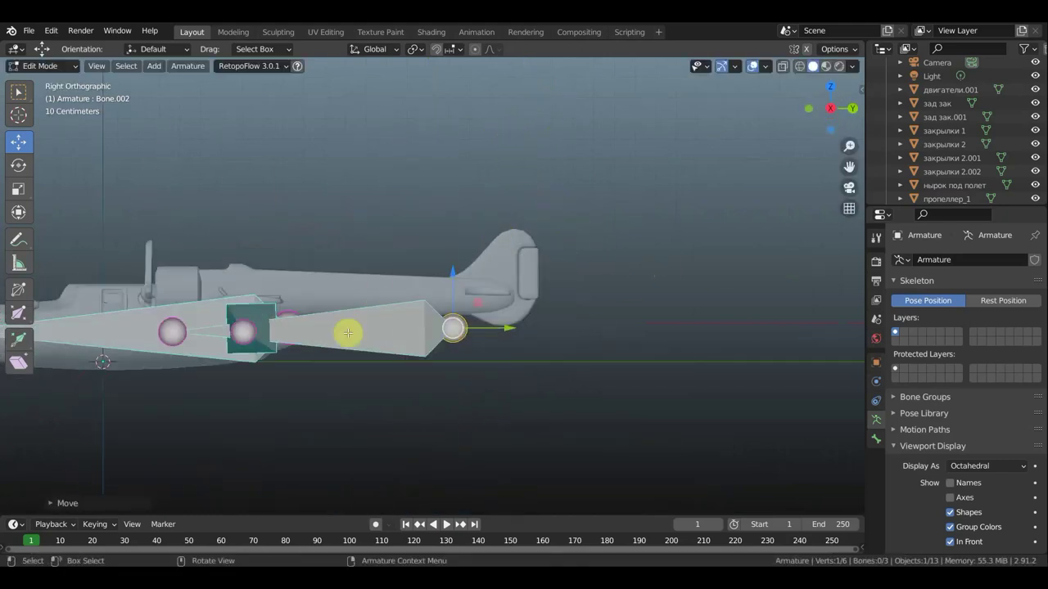
click(346, 336)
drag(311, 274, 318, 239)
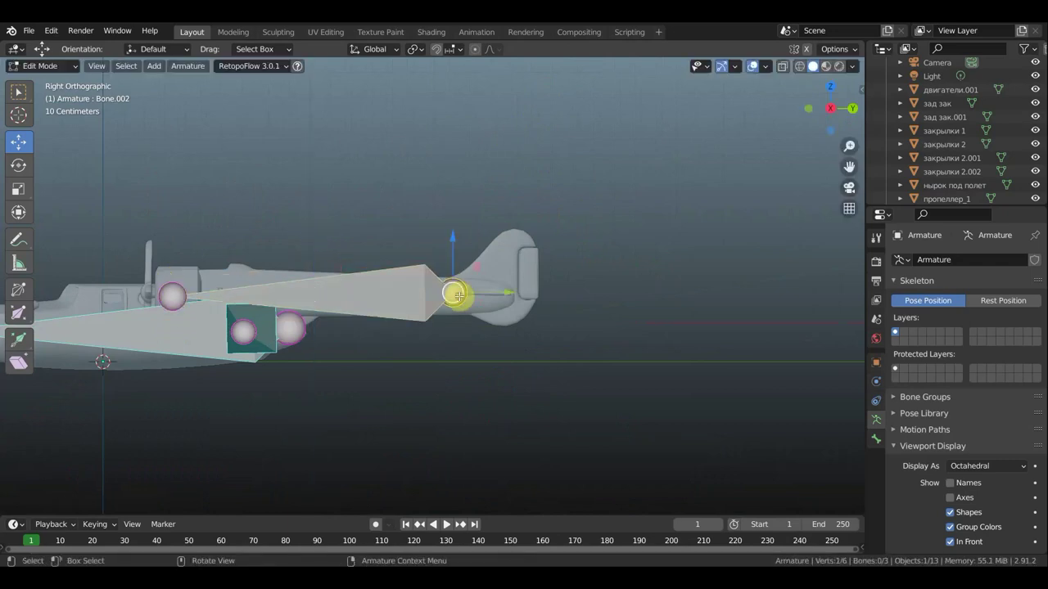
drag(456, 295, 491, 296)
drag(187, 299, 191, 295)
scroll(263, 349, down, 2)
In front view, lift the wing bone's end up to wing height
key(KP_1)
click(504, 279)
drag(522, 270, 524, 247)
mouse_move(545, 297)
middle_down()
mouse_move(461, 299)
mouse_move(413, 391)
mouse_move(404, 454)
mouse_move(561, 390)
mouse_move(524, 353)
mouse_move(428, 304)
mouse_move(346, 334)
mouse_move(315, 309)
middle_up()
scroll(402, 454, up, 2)
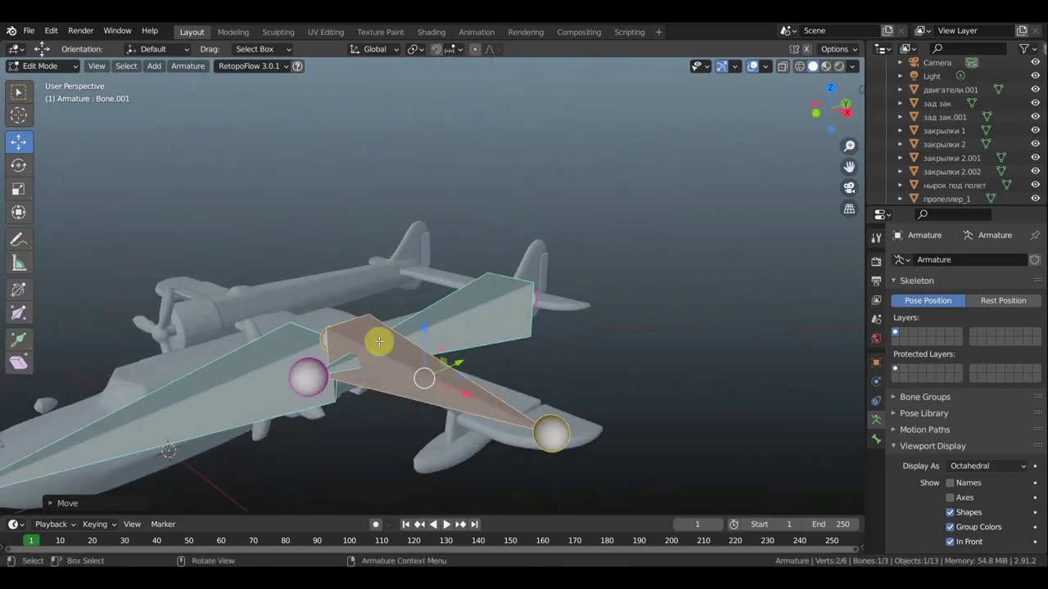
Extrude a new upright bone, Bone.003, from the tail bone's front joint
key(KP_3)
shift+middle_drag(360, 289, 554, 300)
click(226, 333)
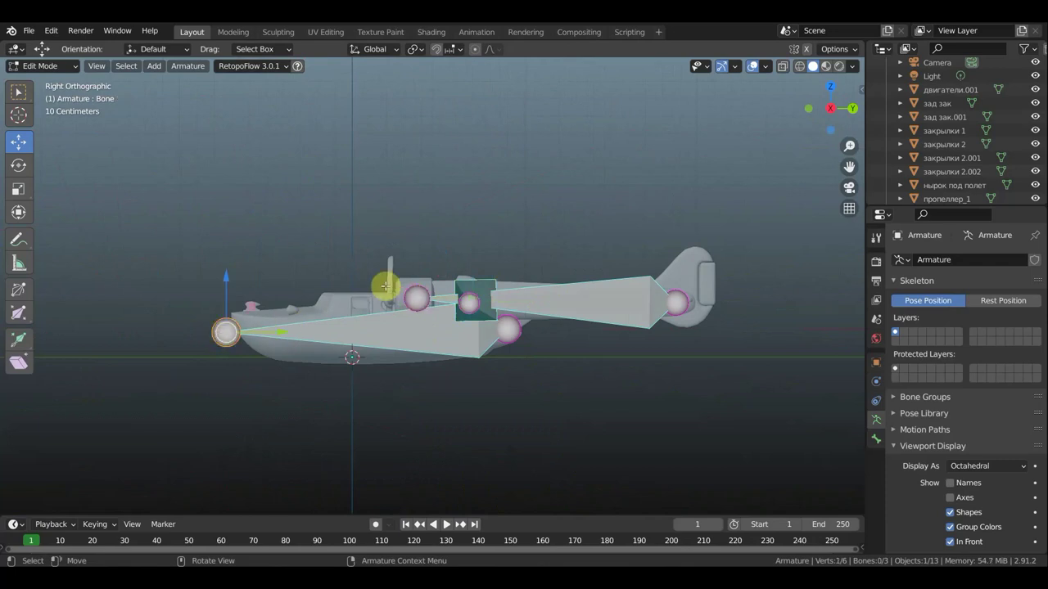
key(e)
click(417, 198)
click(416, 250)
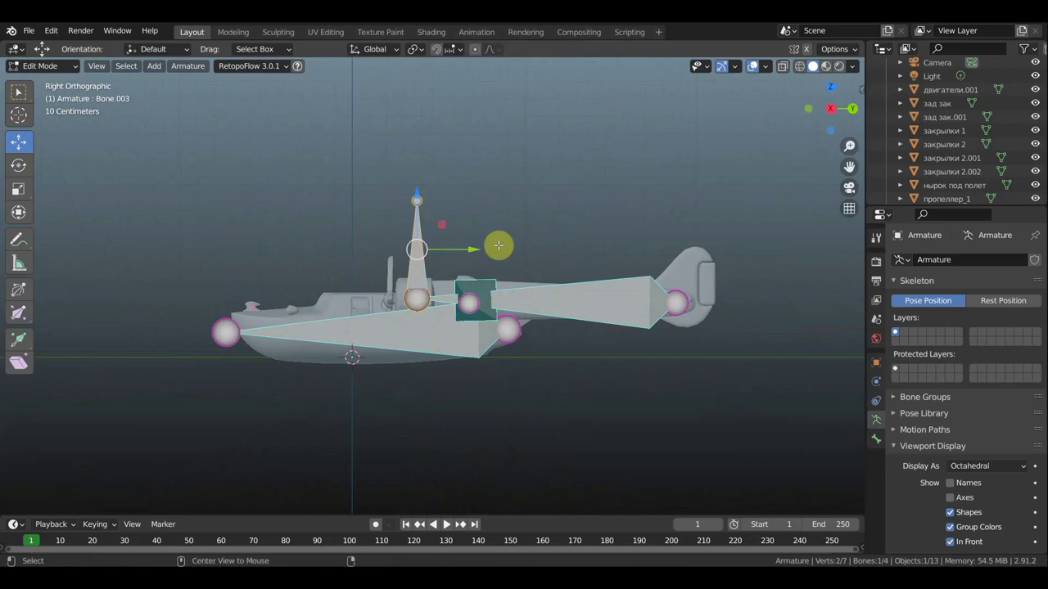
Clear the parent of the upright Bone.003 with Alt+P > Clear Parent
key(alt+p)
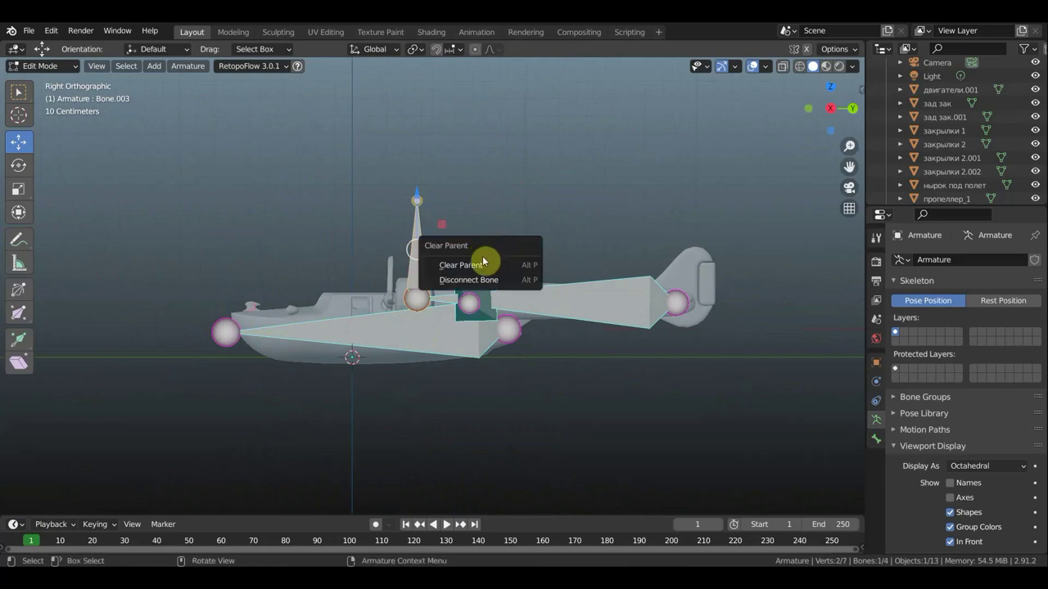
click(483, 265)
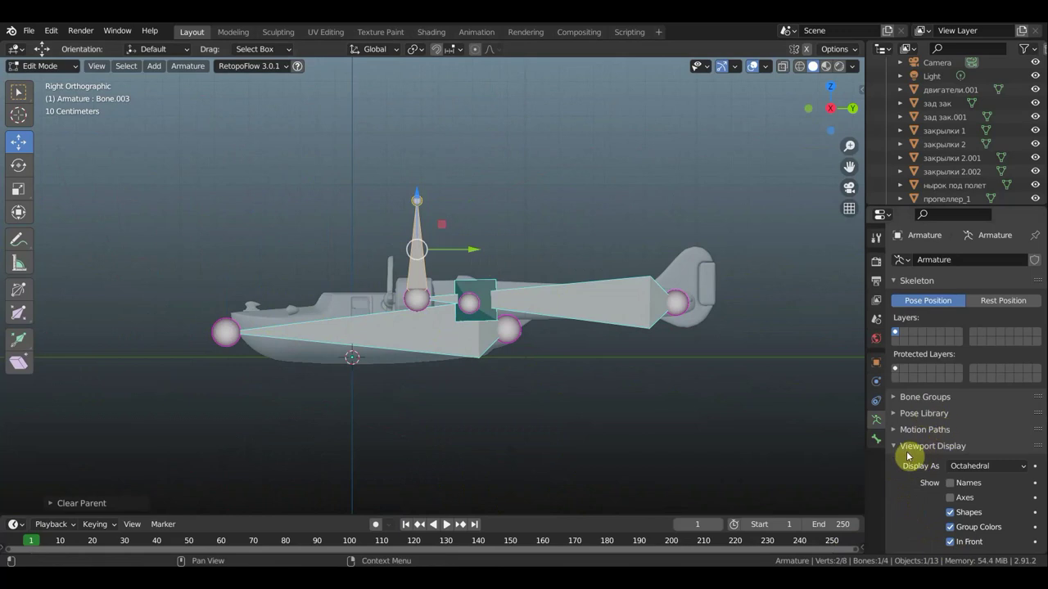
Set the armature's Display As to Wire and slide Bone.003 rearward over the tail boom
click(976, 468)
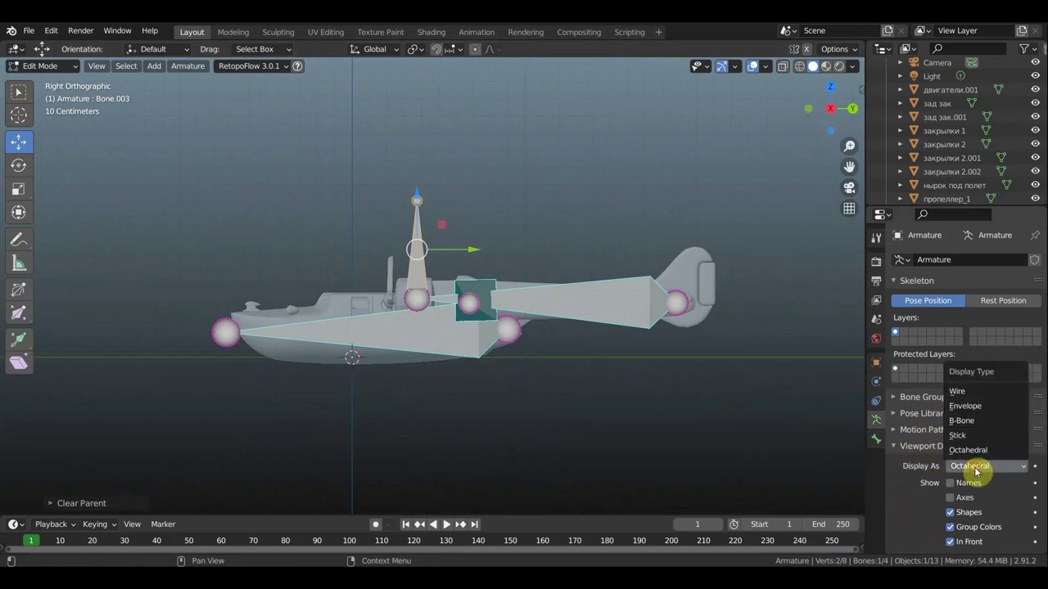
click(976, 394)
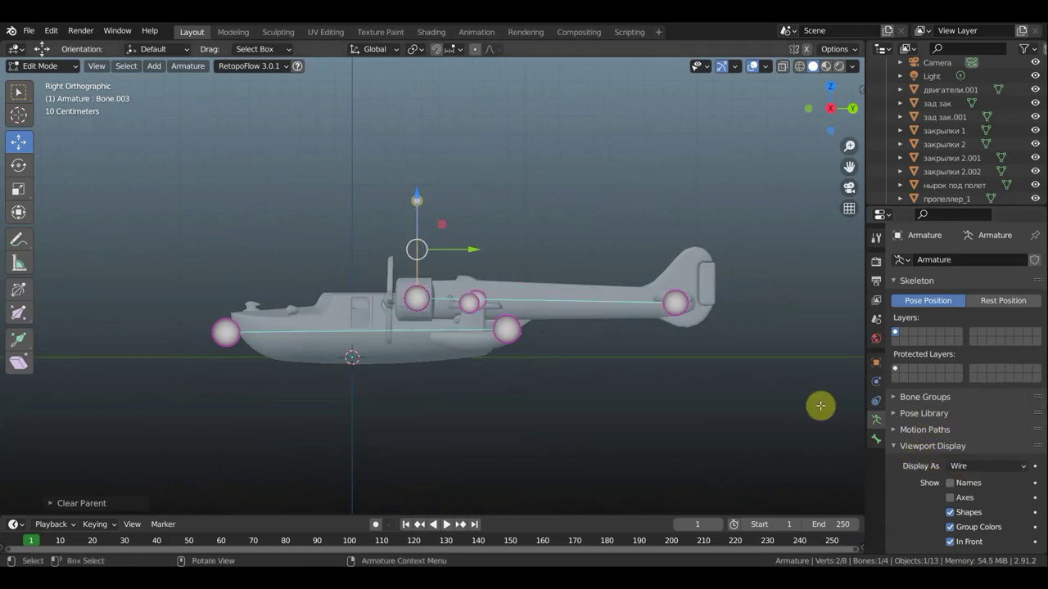
mouse_move(445, 304)
middle_down()
mouse_move(523, 373)
mouse_move(512, 400)
middle_up()
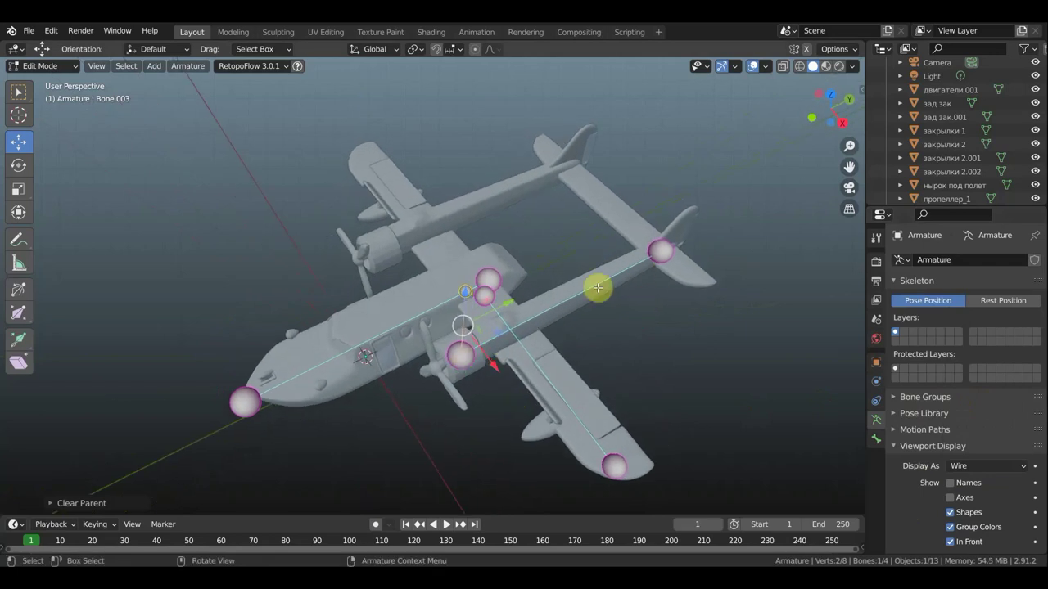
mouse_move(632, 358)
middle_down()
mouse_move(585, 327)
mouse_move(580, 304)
mouse_move(592, 300)
middle_up()
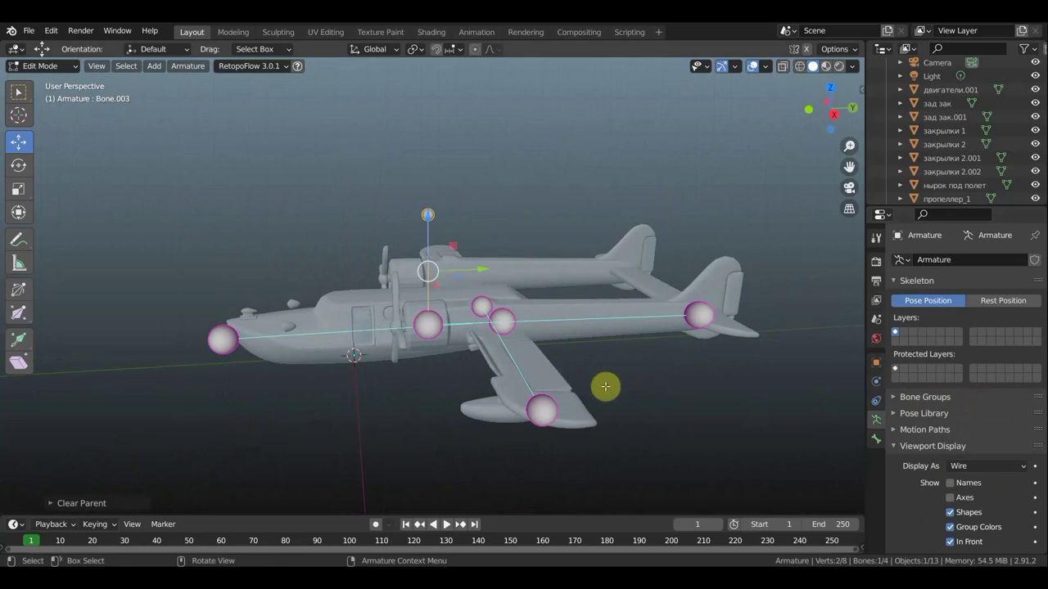
key(KP_3)
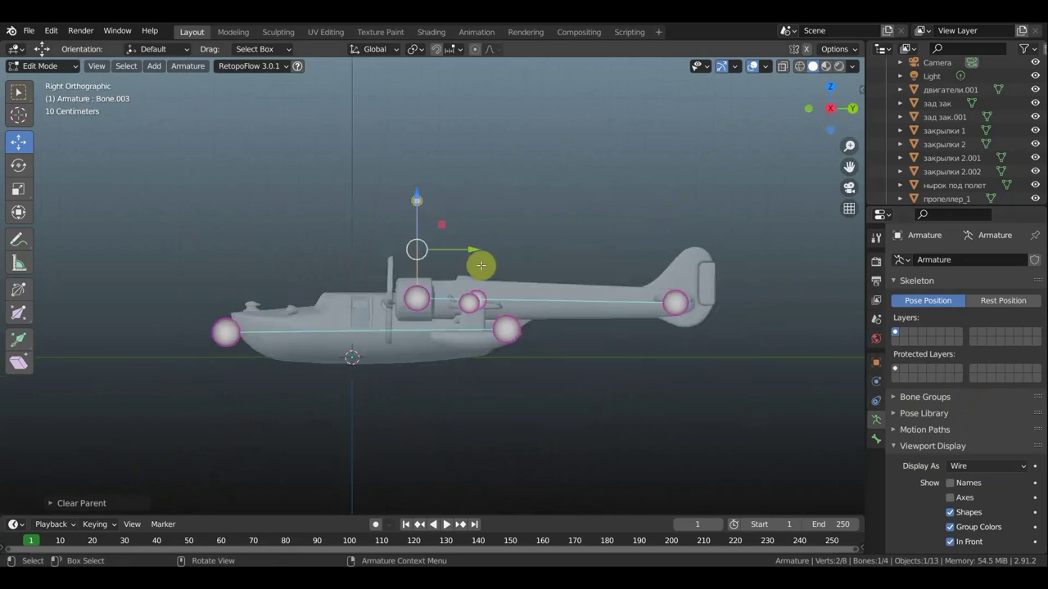
drag(472, 254, 655, 390)
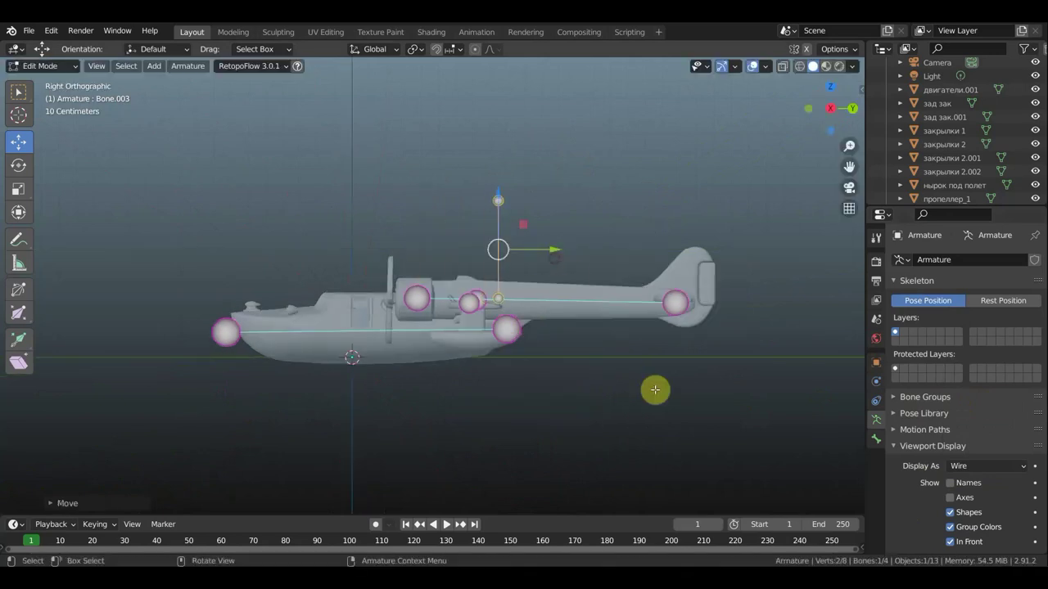
Rotate the upright bone to lie horizontal and lower it to tail-boom height
key(r)
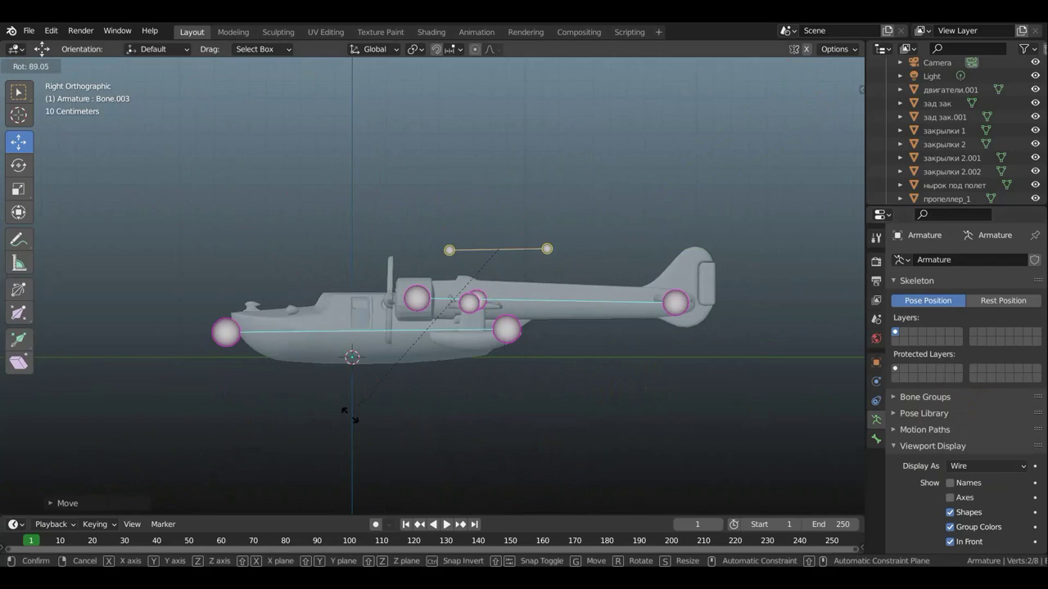
click(348, 415)
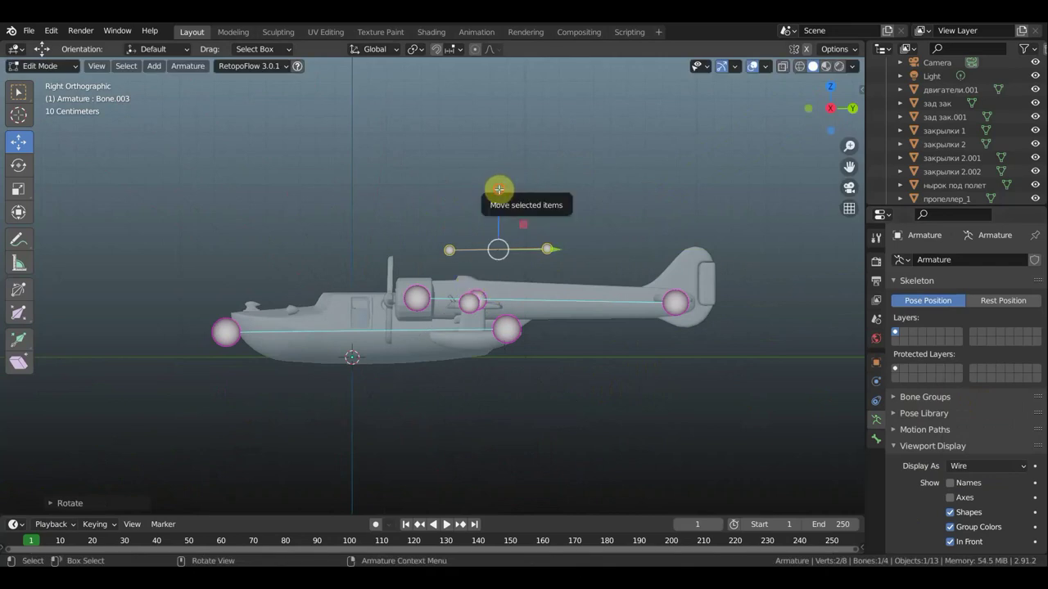
drag(499, 189, 509, 284)
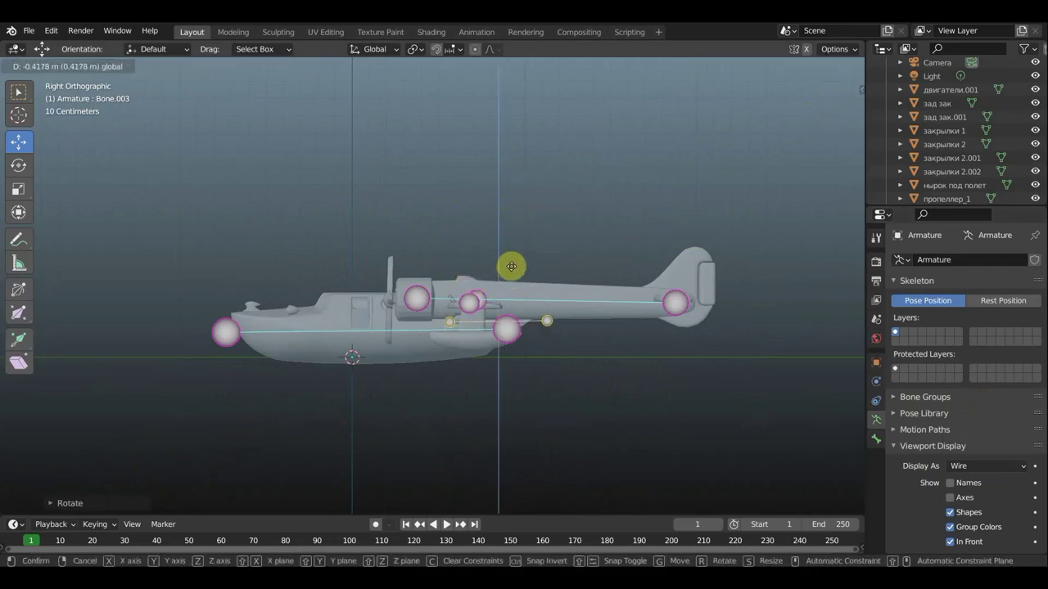
drag(512, 261, 510, 246)
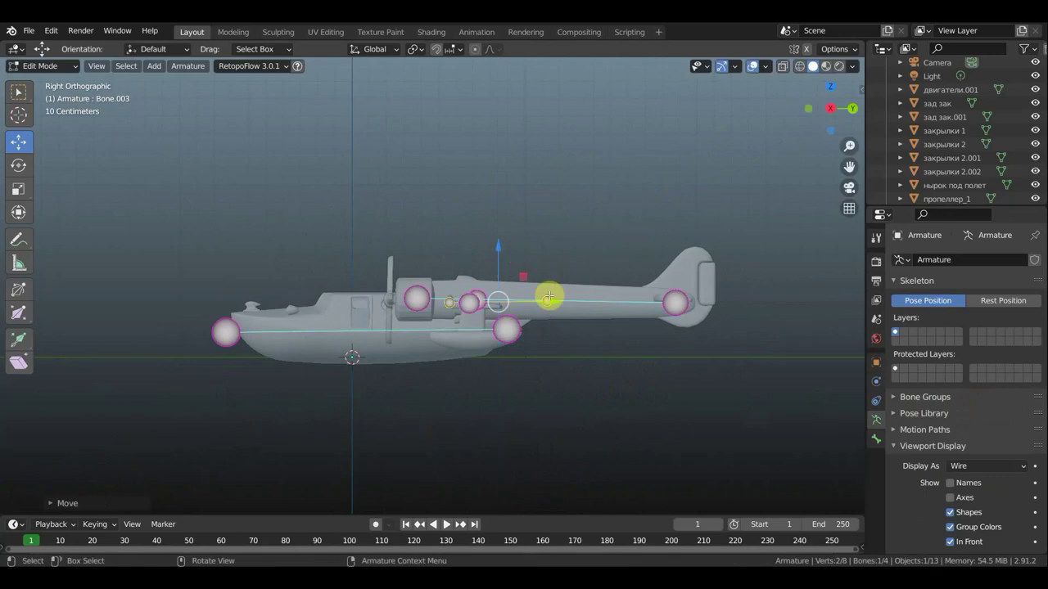
From top view, reposition the small bone, shrink it to about 0.79 length, and slide it along Y
key(KP_7)
drag(559, 222, 644, 213)
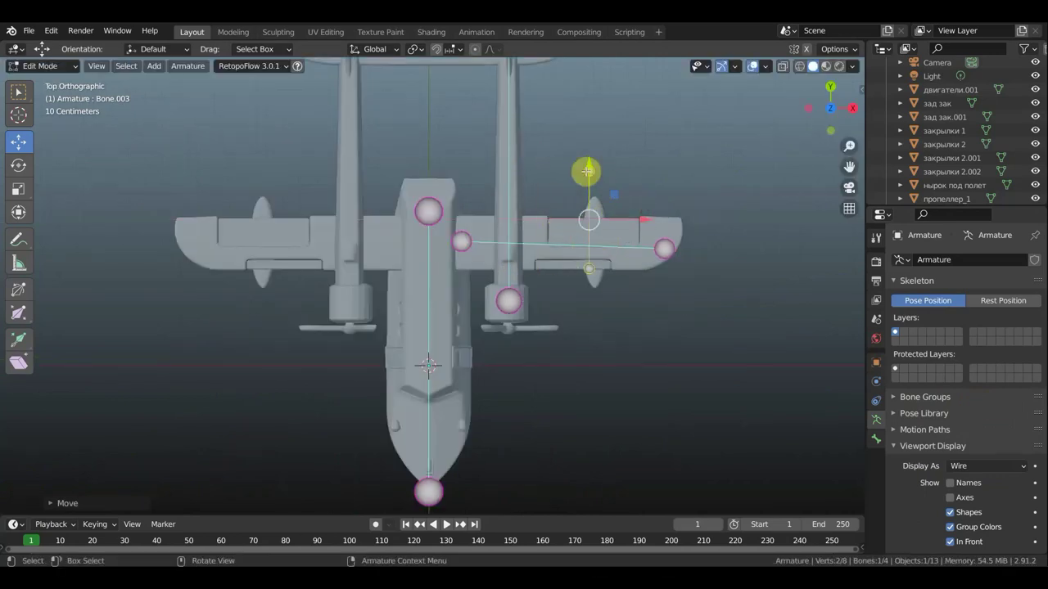
key(s)
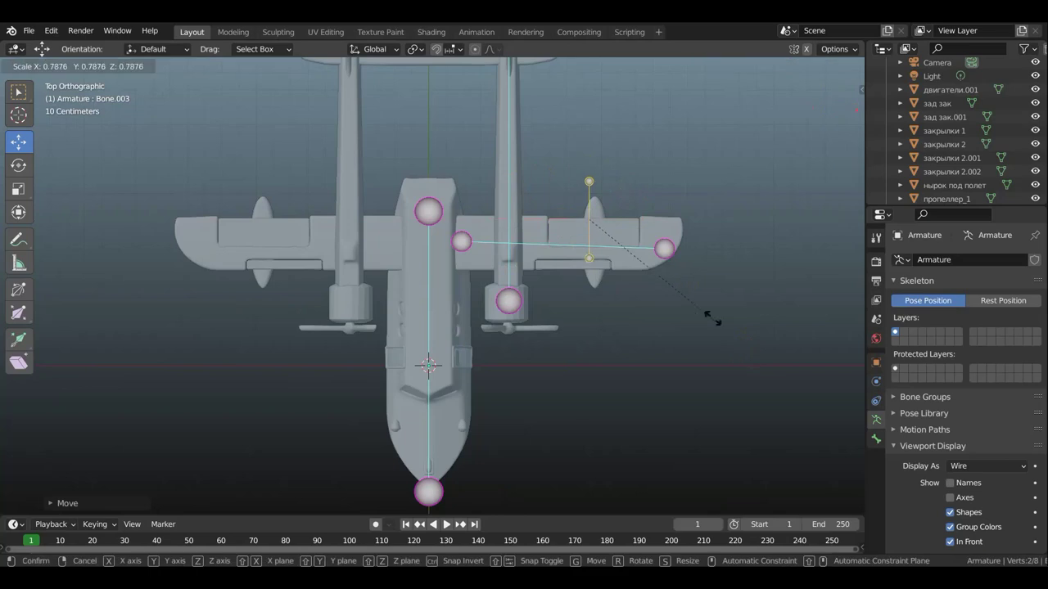
click(642, 288)
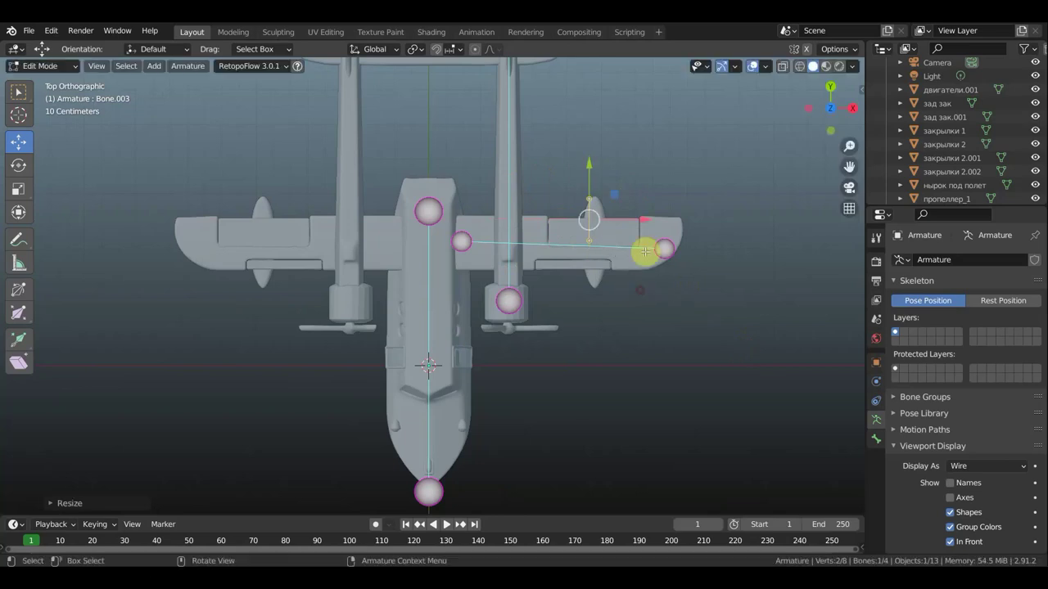
drag(588, 163, 580, 167)
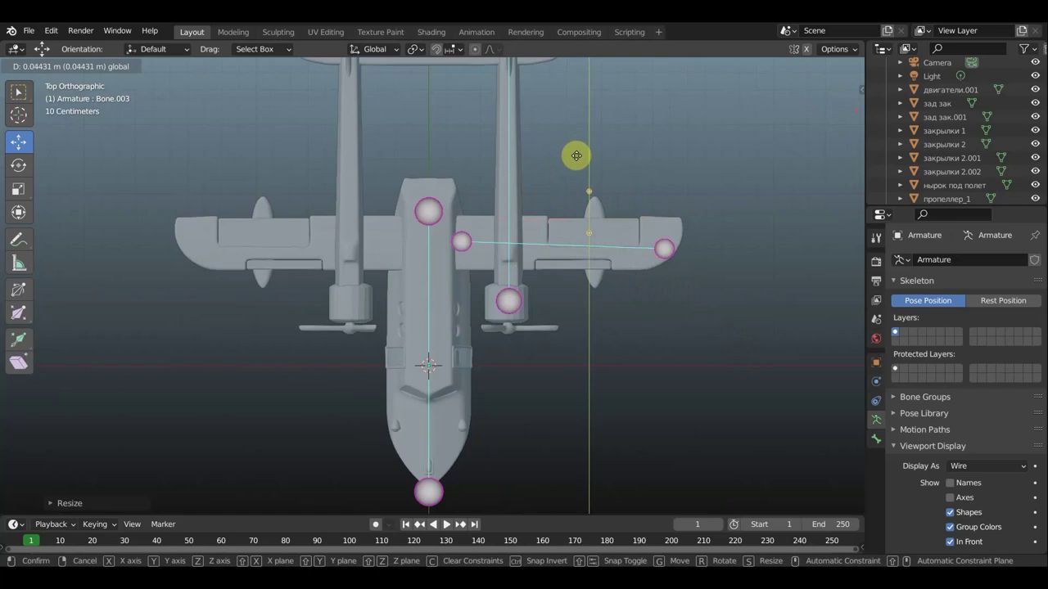
click(576, 155)
Drag the wing bone's outer joint out to the wingtip
scroll(713, 191, up, 3)
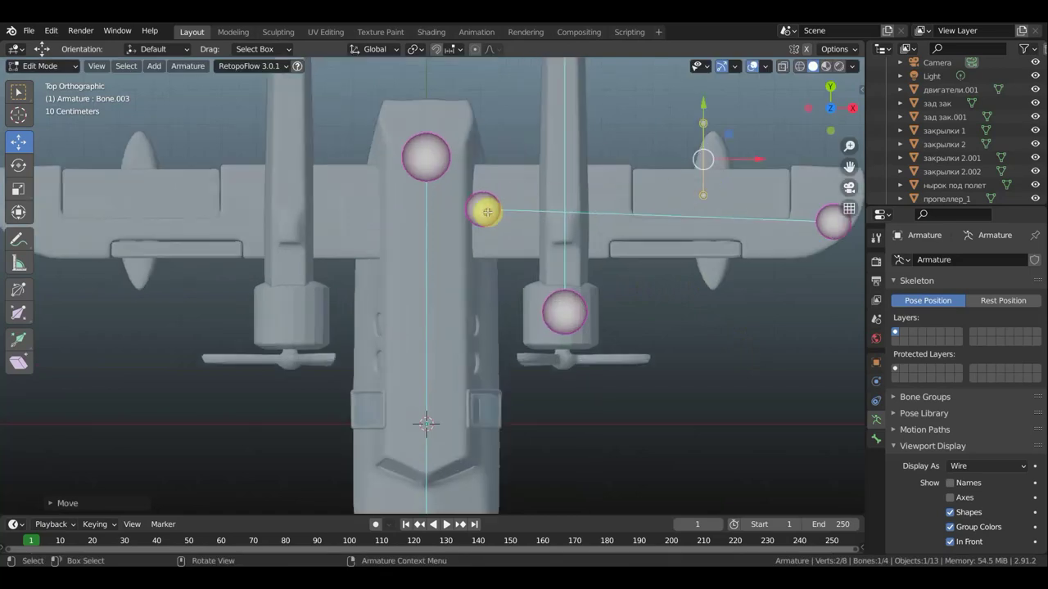
drag(486, 212, 484, 226)
drag(832, 226, 828, 226)
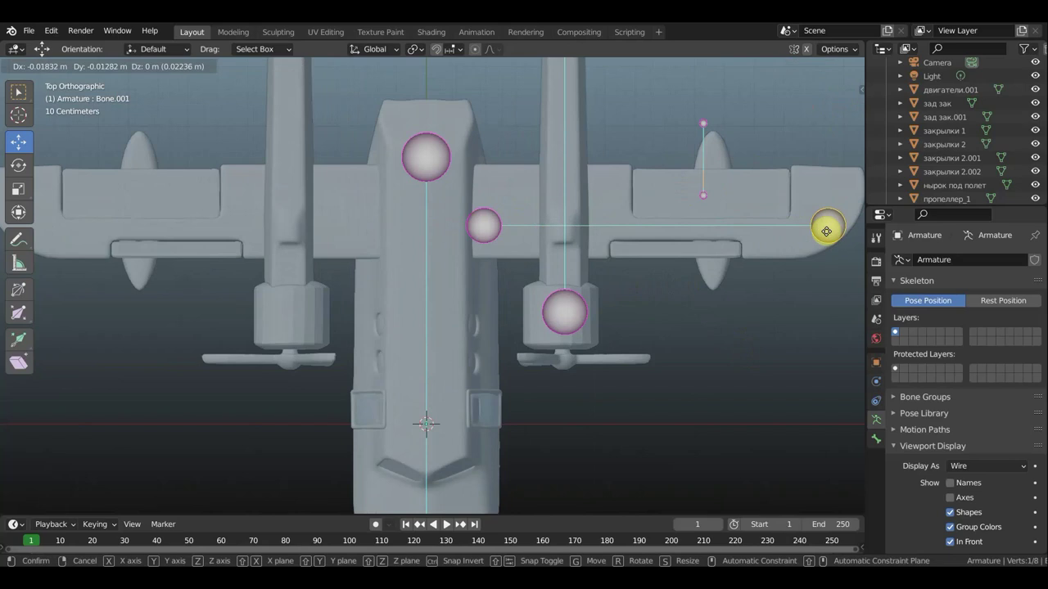
In side view, tilt the small right-wing bone about 7.7° rearward-down and reposition it
shift+middle_drag(779, 284, 670, 321)
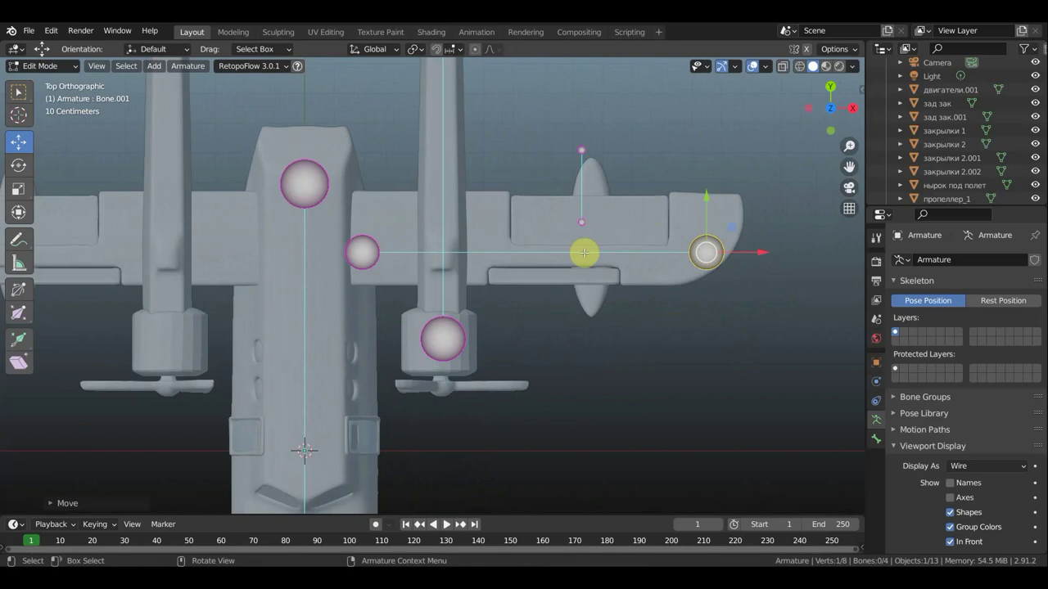
mouse_move(622, 304)
middle_down()
mouse_move(575, 300)
mouse_move(482, 246)
mouse_move(425, 147)
middle_up()
click(543, 324)
key(KP_3)
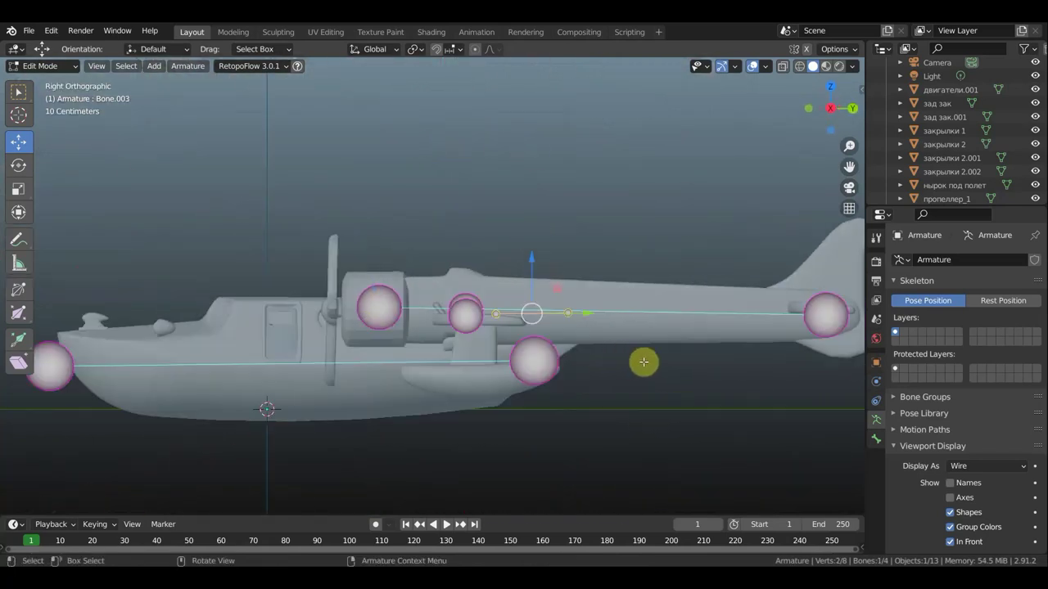
key(r)
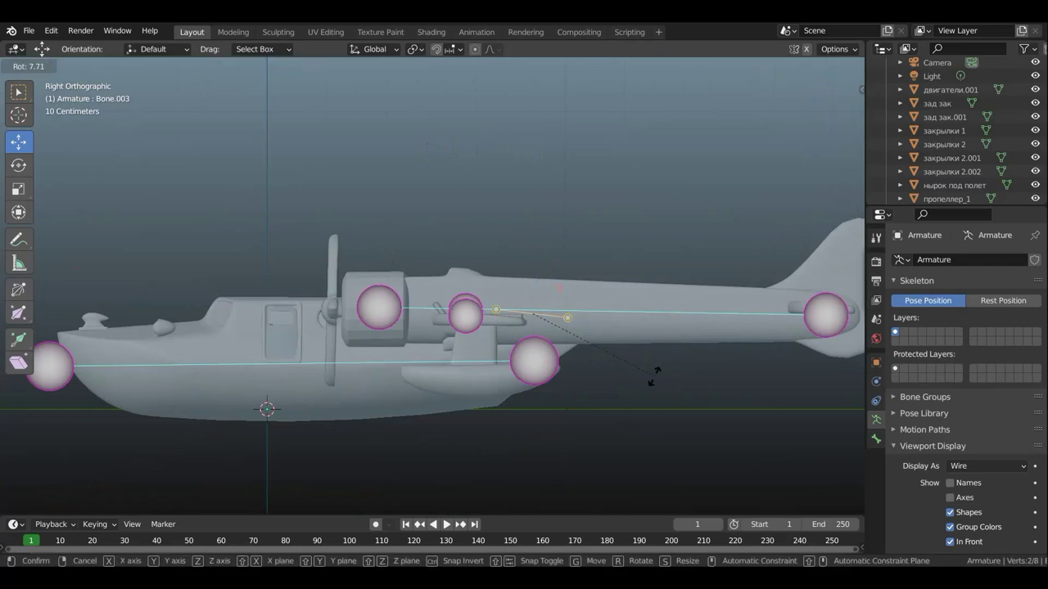
click(654, 377)
key(g)
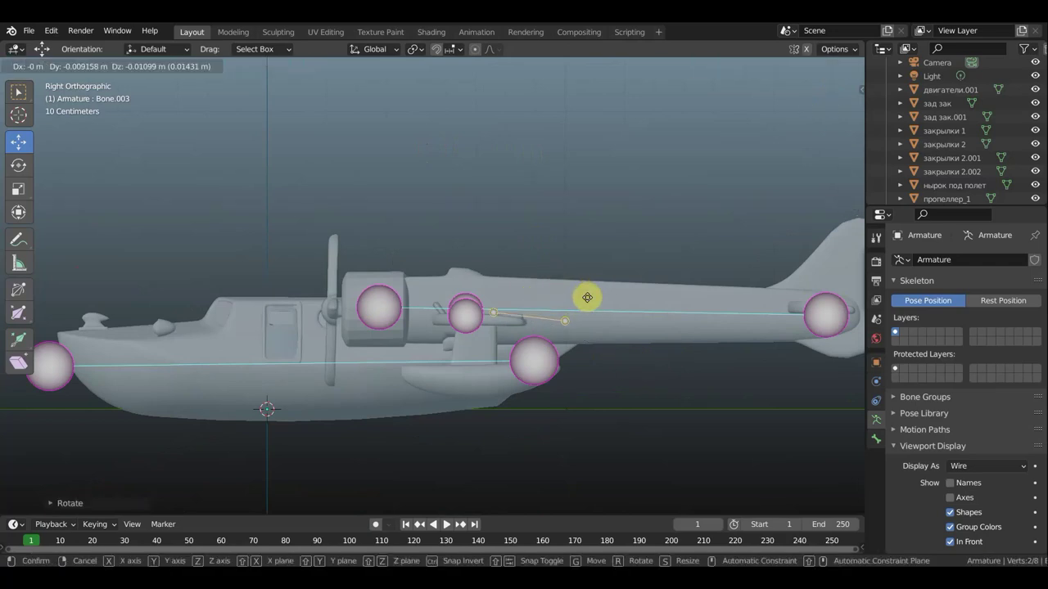
click(584, 299)
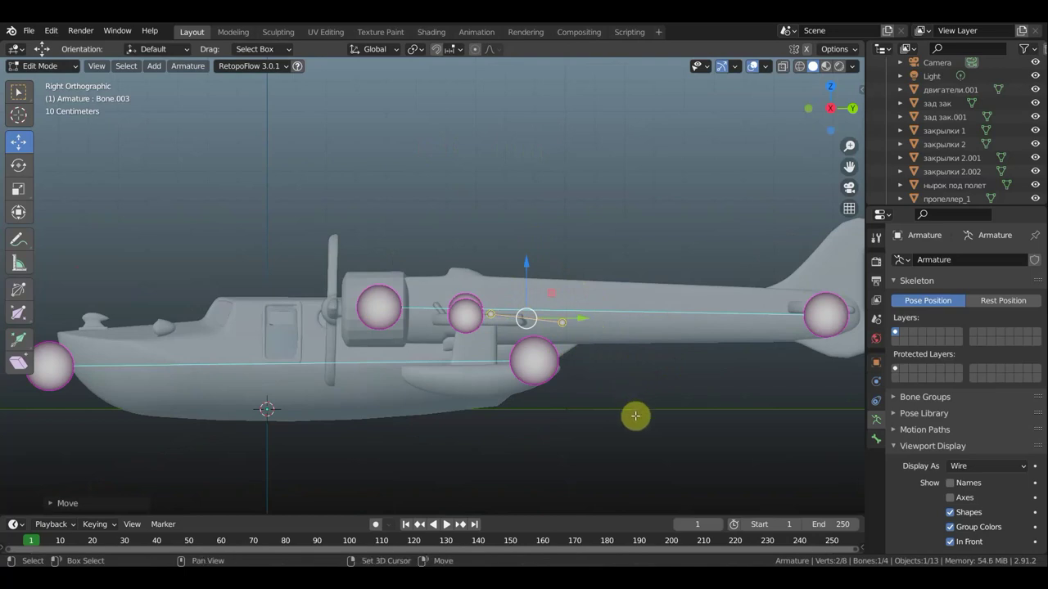
Extrude a fifth bone from the small bone's joint and angle it up toward the engine
key(e)
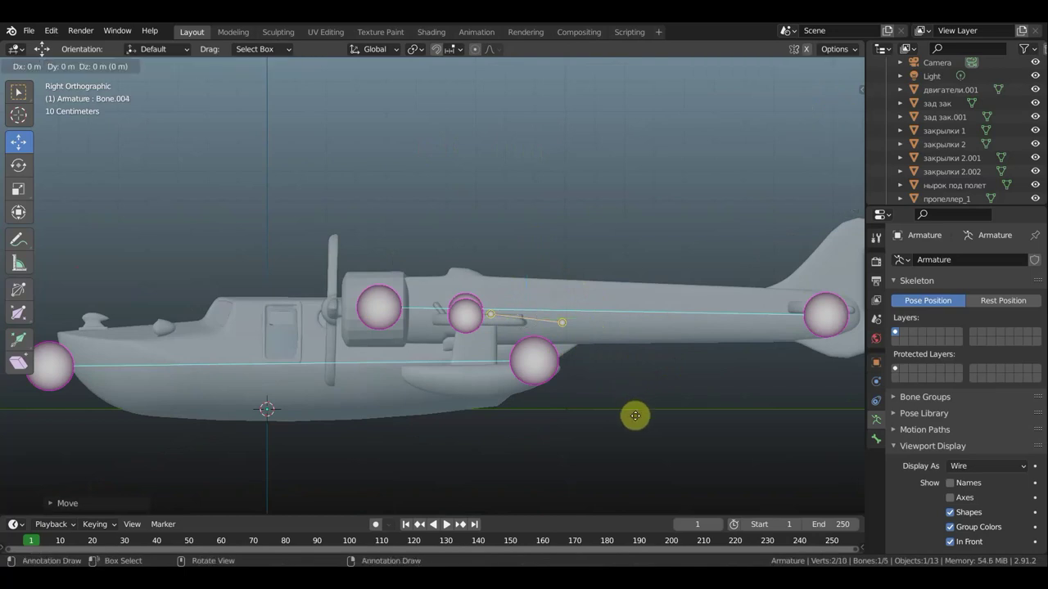
key(shift+d)
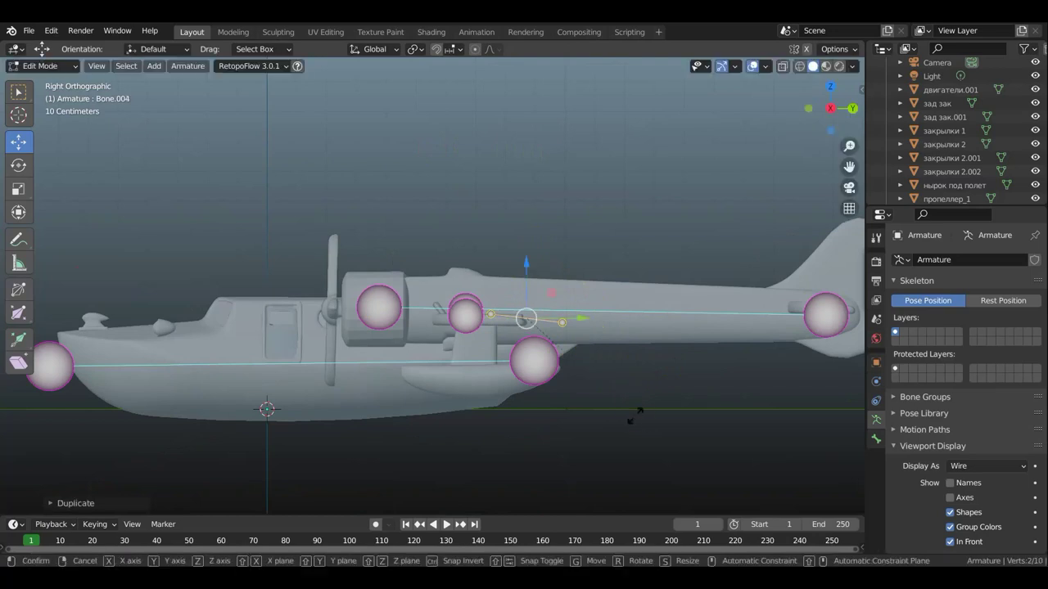
key(r)
click(509, 226)
key(g)
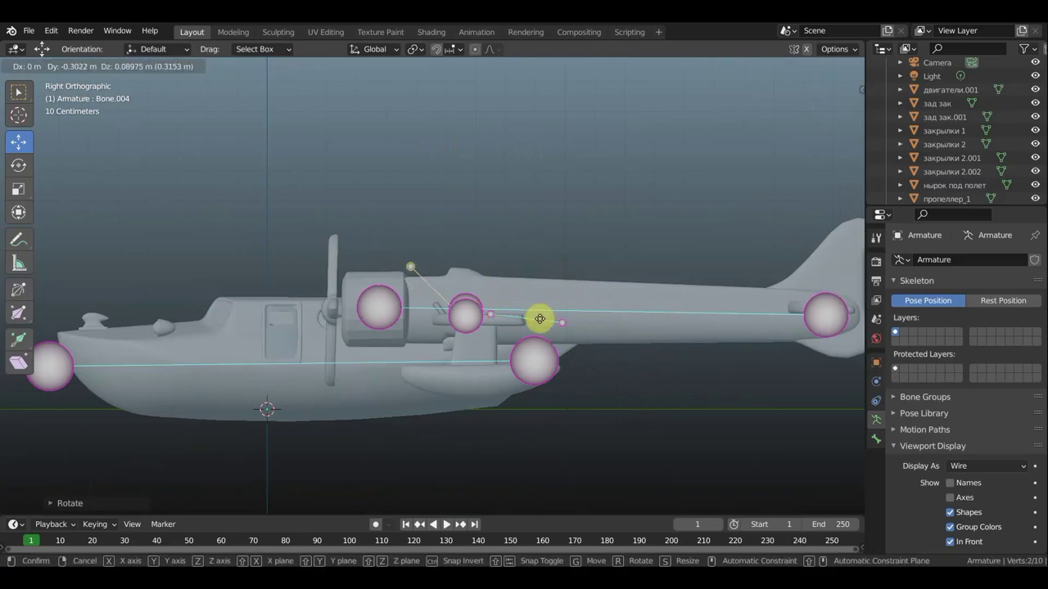
click(528, 317)
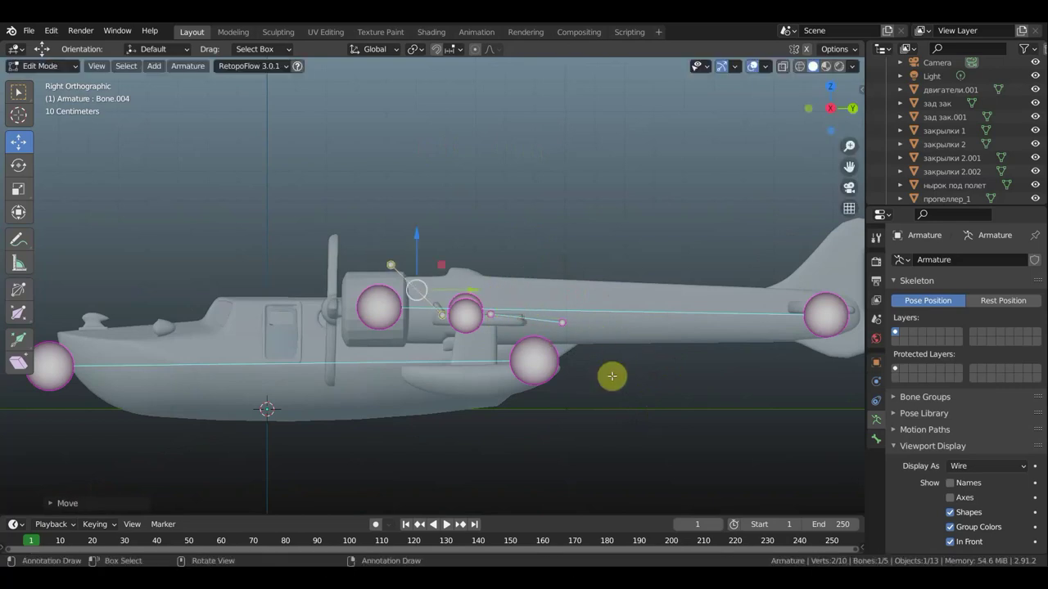
Refine the fifth bone's angle and, from top view, shift it sideways over the right flap area
key(r)
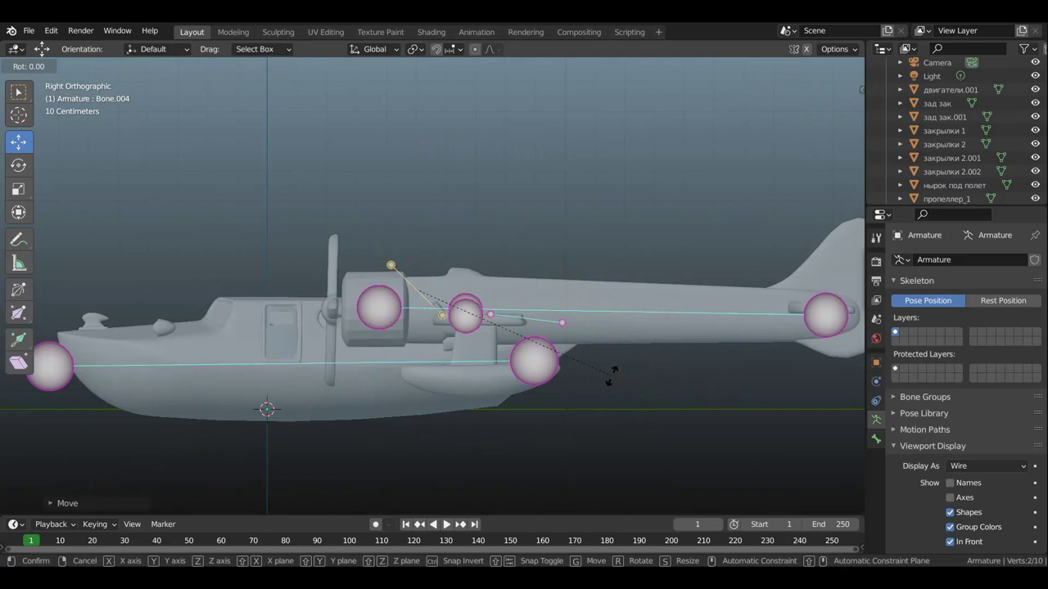
click(589, 382)
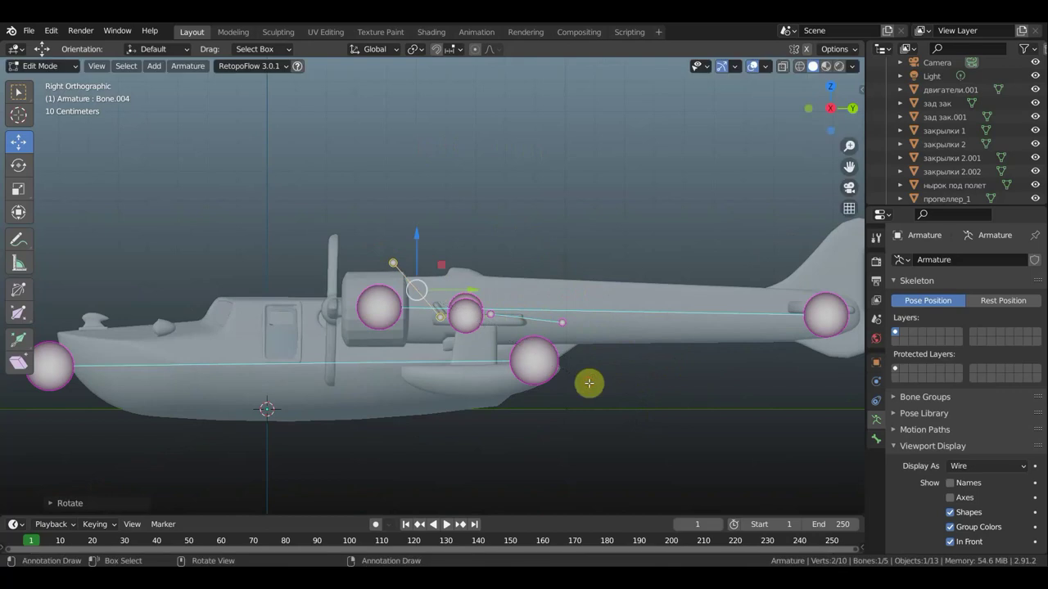
key(g)
click(726, 423)
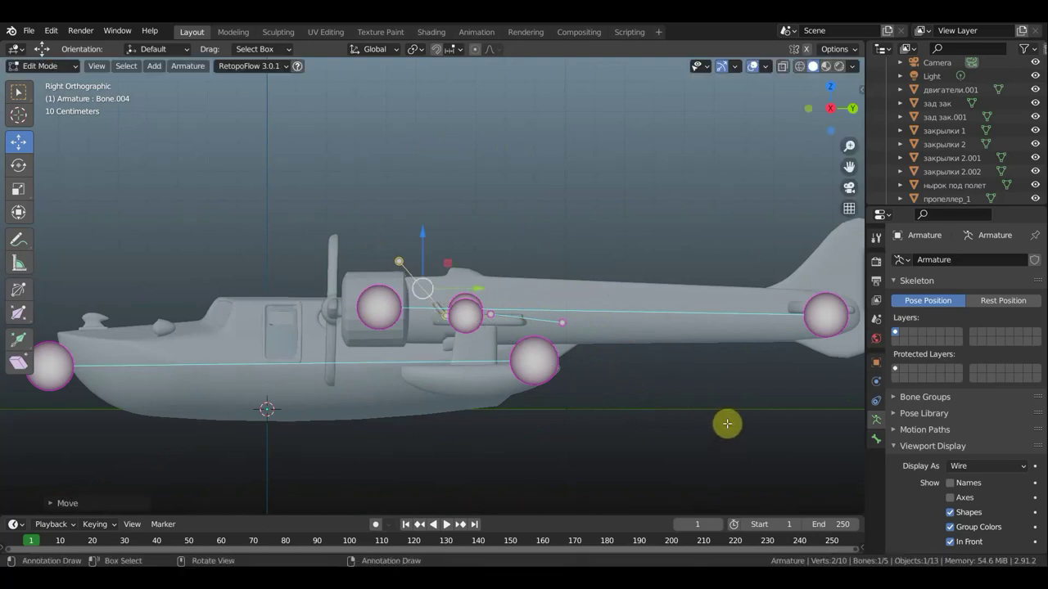
middle_drag(728, 424, 729, 423)
key(KP_7)
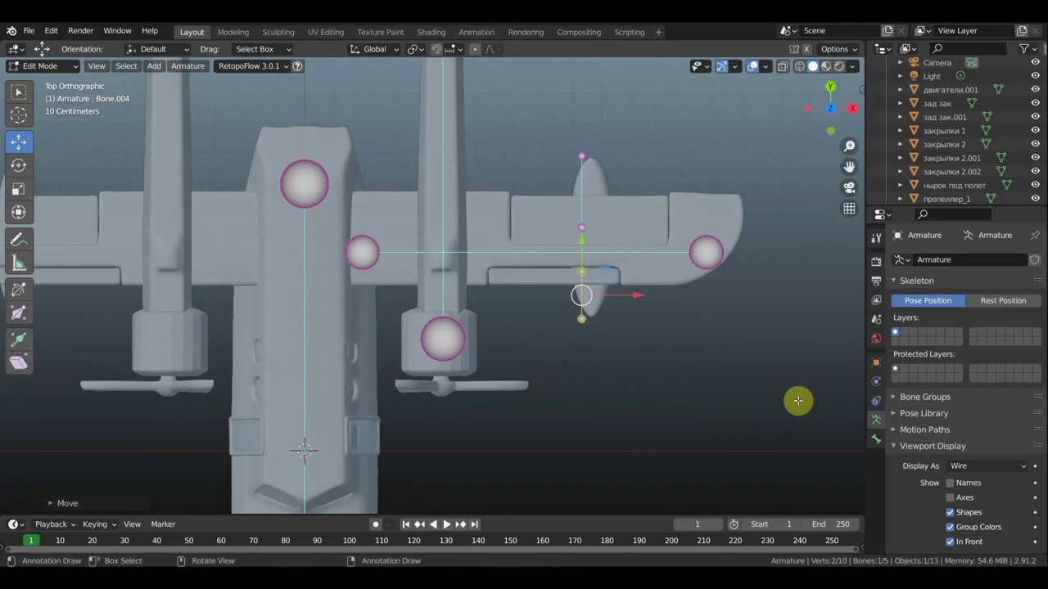
key(g)
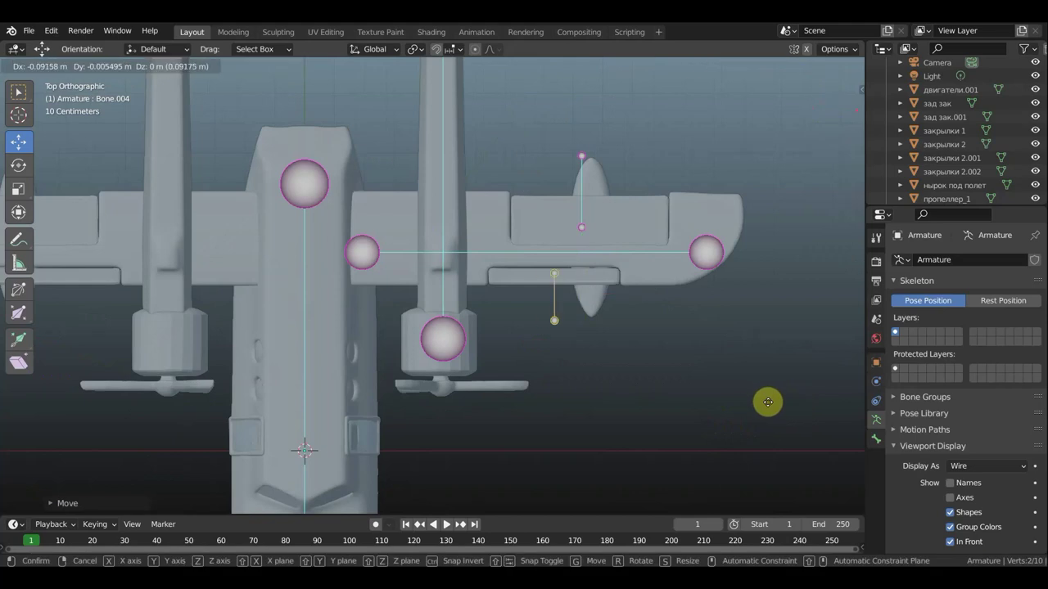
click(768, 402)
mouse_move(765, 402)
middle_down()
mouse_move(643, 348)
mouse_move(562, 262)
mouse_move(593, 278)
middle_up()
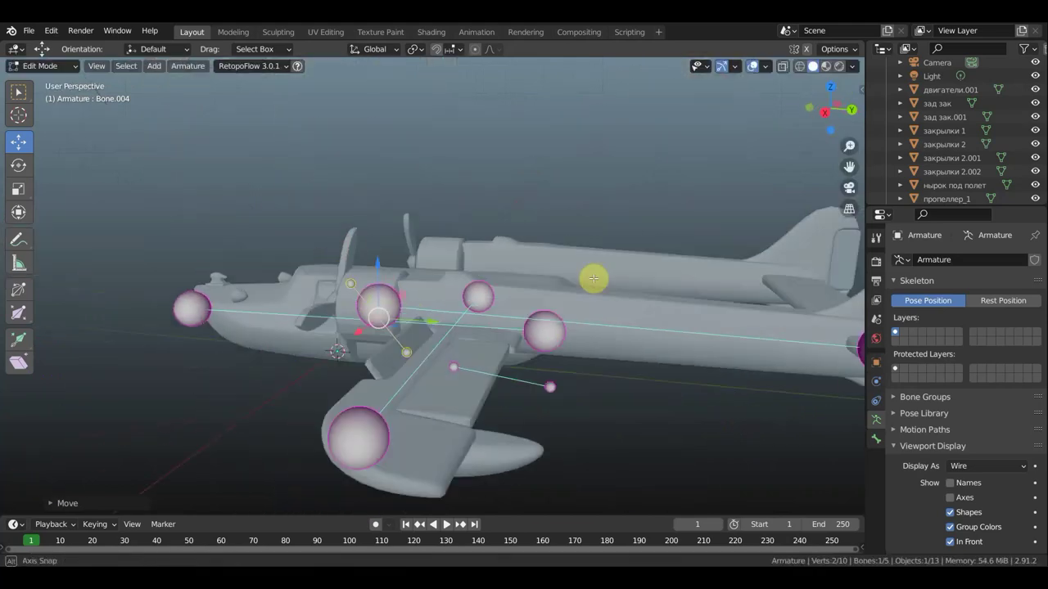
Move the fifth bone's lower joint onto the right flap's hinge edge, checking from top and side views
scroll(507, 291, up, 2)
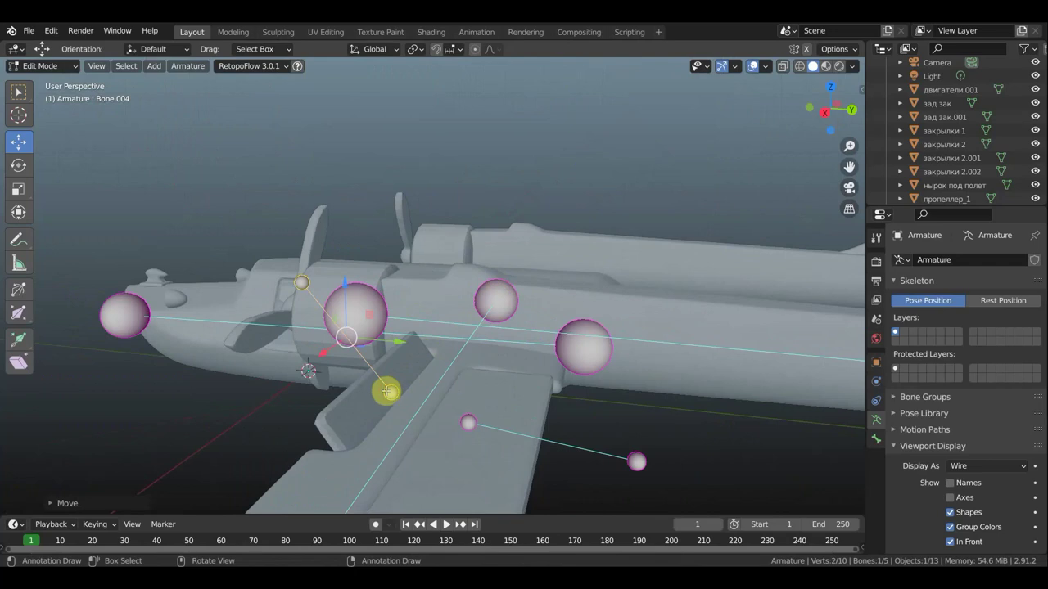
drag(391, 394, 404, 386)
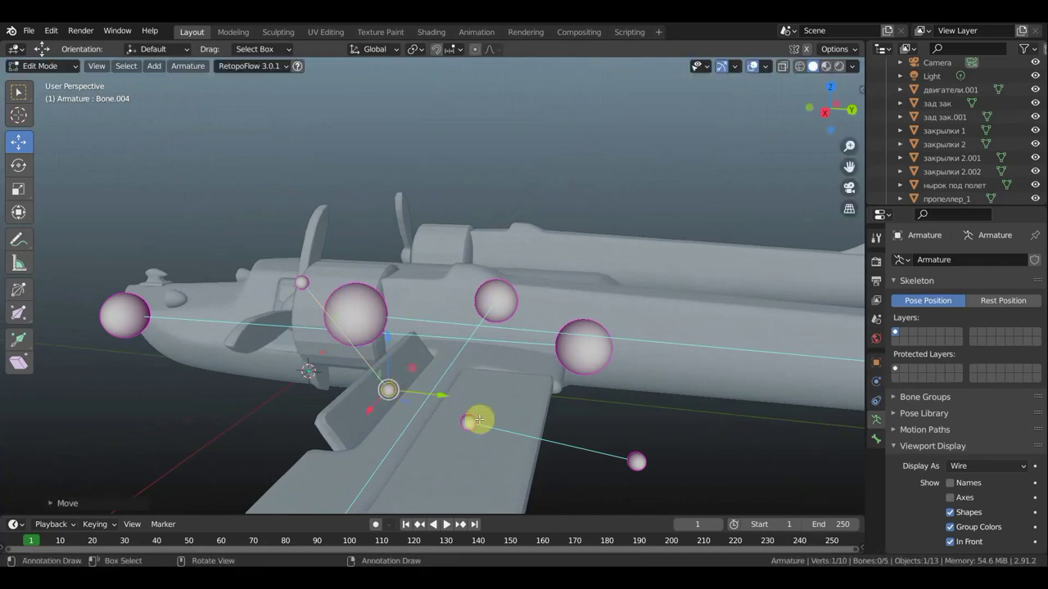
mouse_move(491, 421)
middle_down()
mouse_move(519, 417)
mouse_move(521, 396)
middle_up()
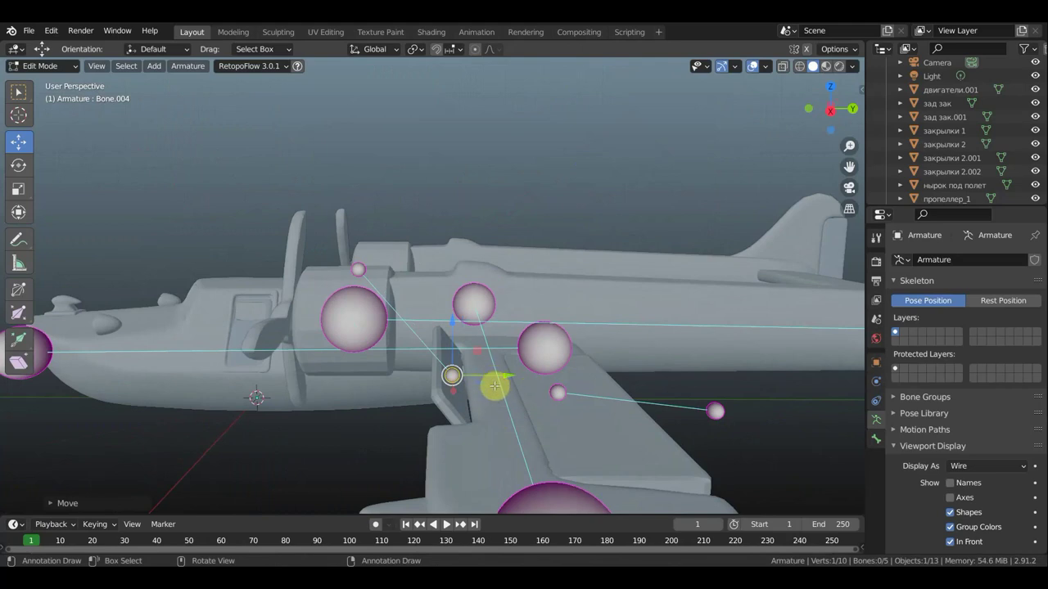
mouse_move(465, 393)
middle_down()
mouse_move(454, 401)
mouse_move(594, 437)
middle_up()
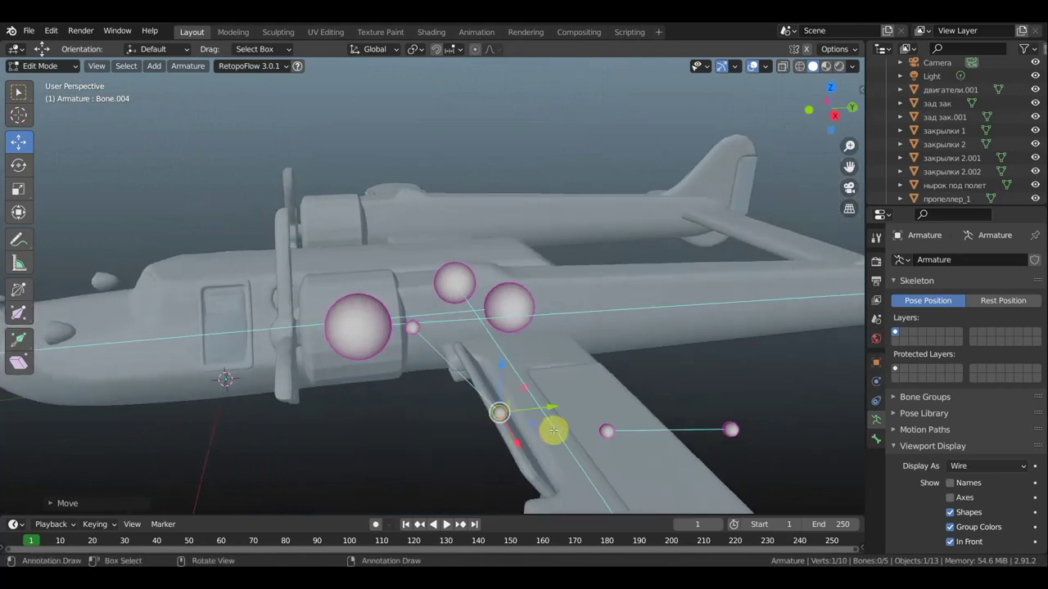
scroll(555, 428, down, 1)
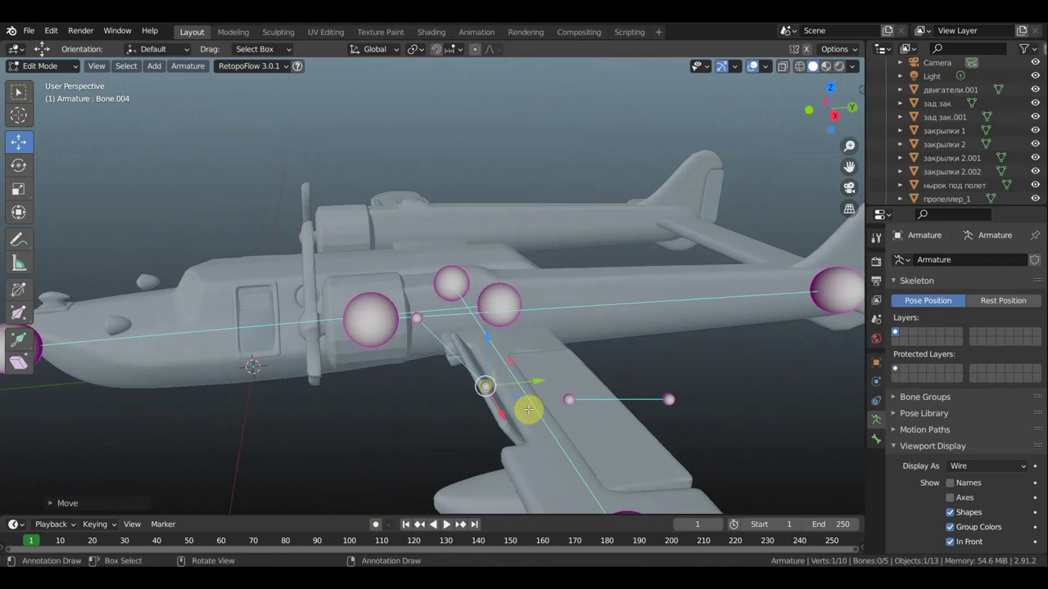
key(KP_7)
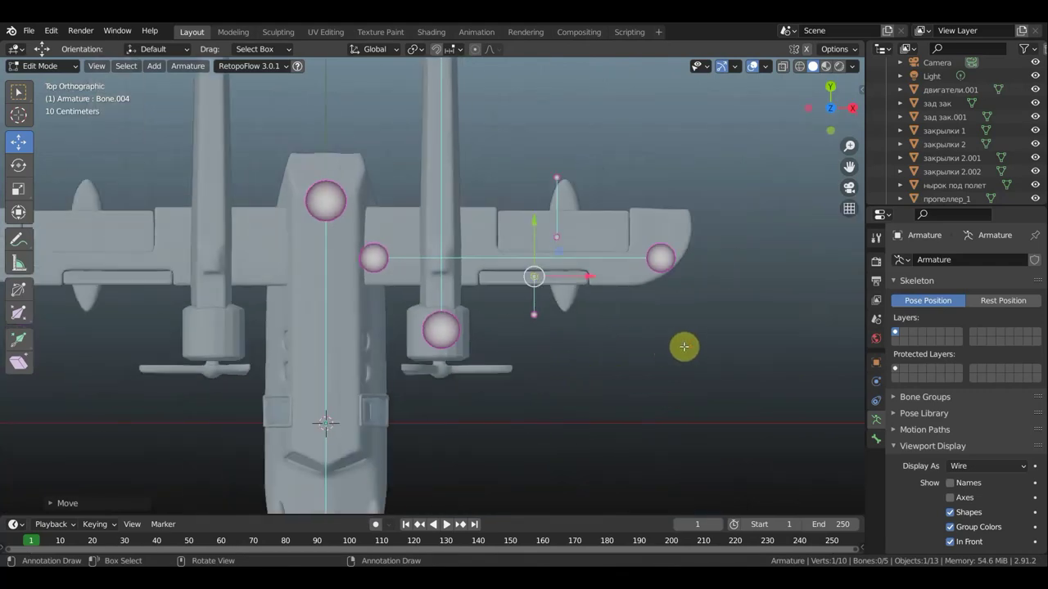
key(KP_3)
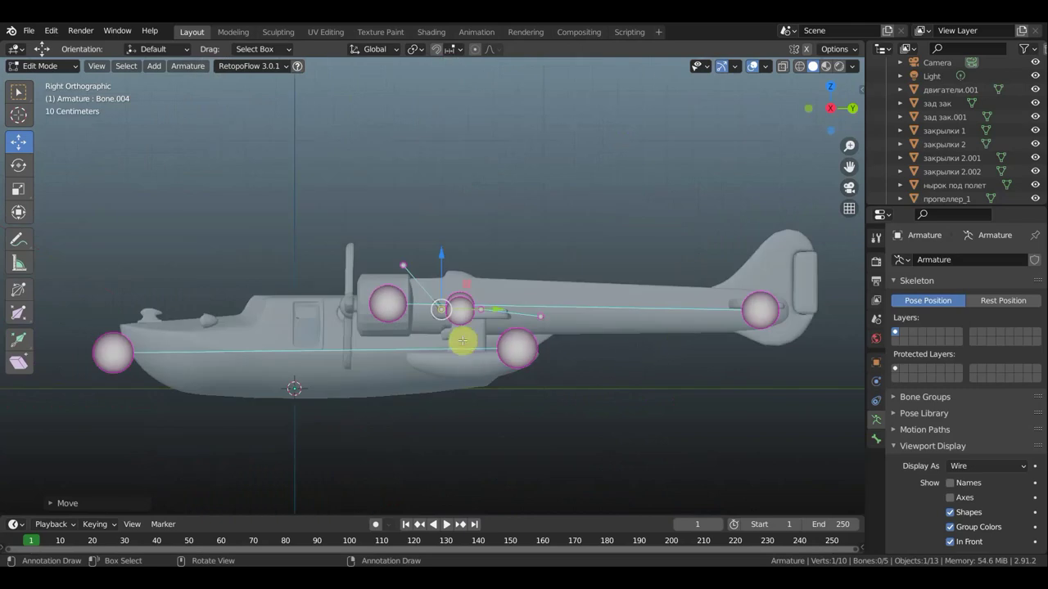
scroll(471, 335, up, 1)
scroll(450, 326, up, 3)
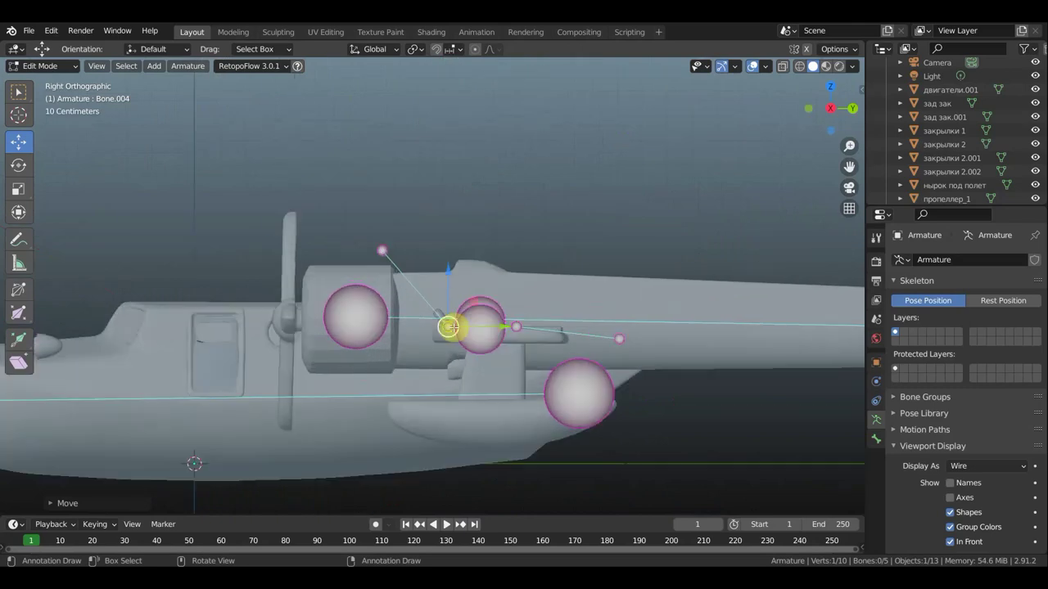
click(516, 327)
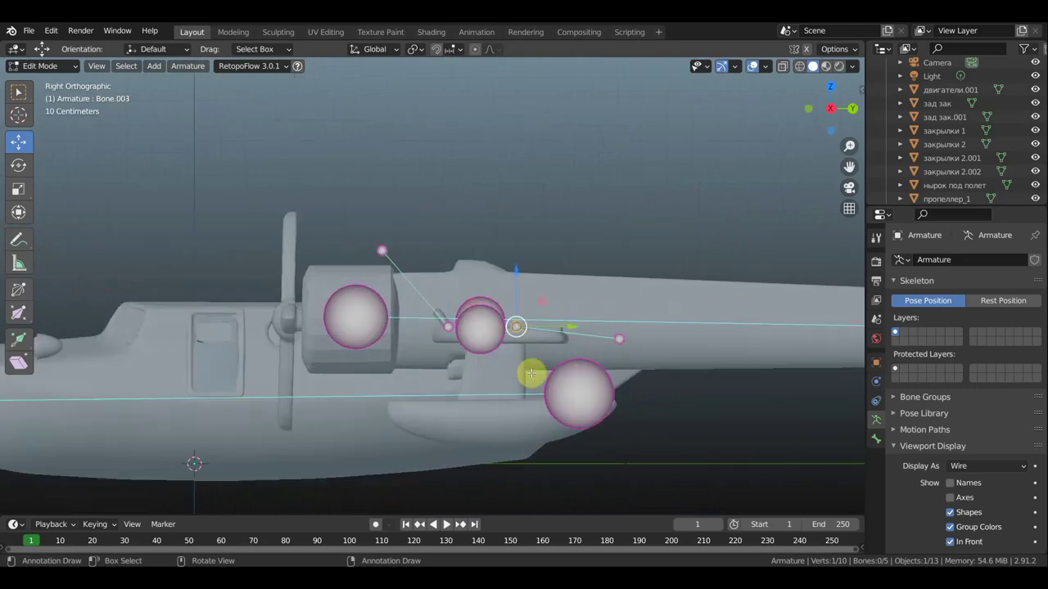
Extrude a bone down beside the float strut, clear its parent, and reposition its head
key(e)
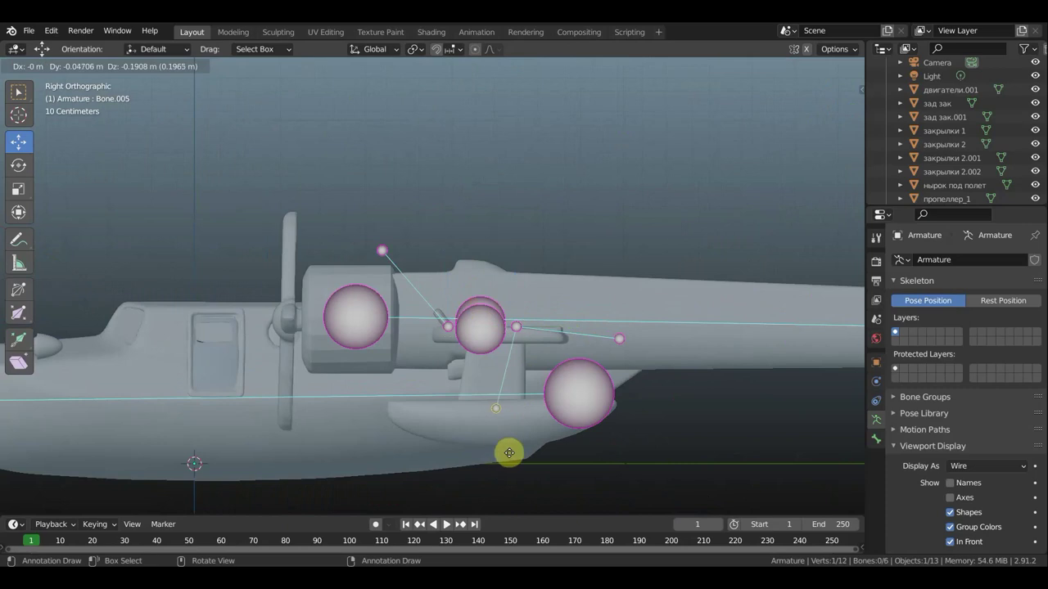
click(498, 445)
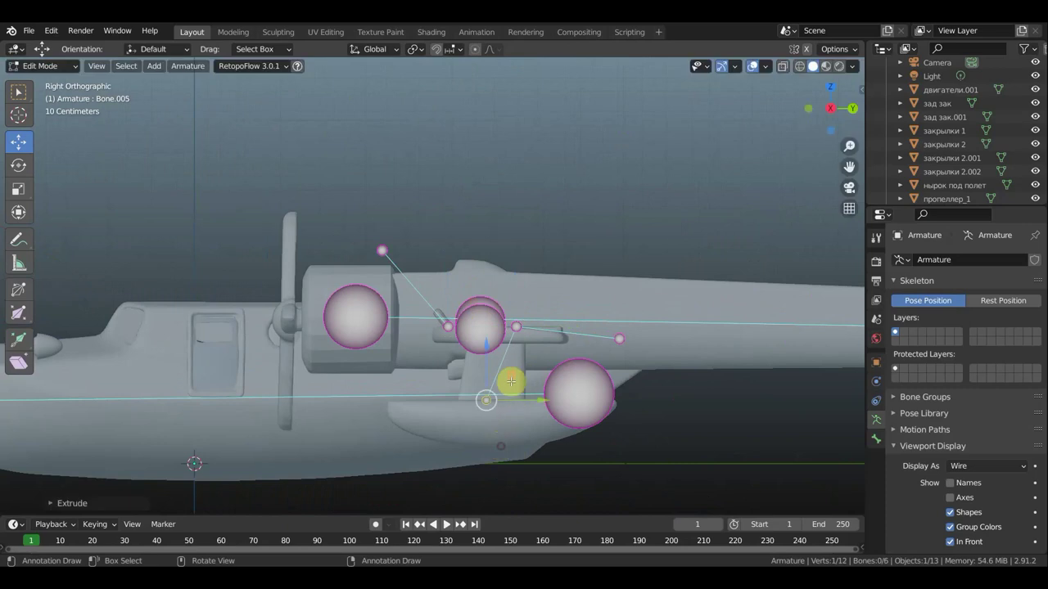
click(499, 365)
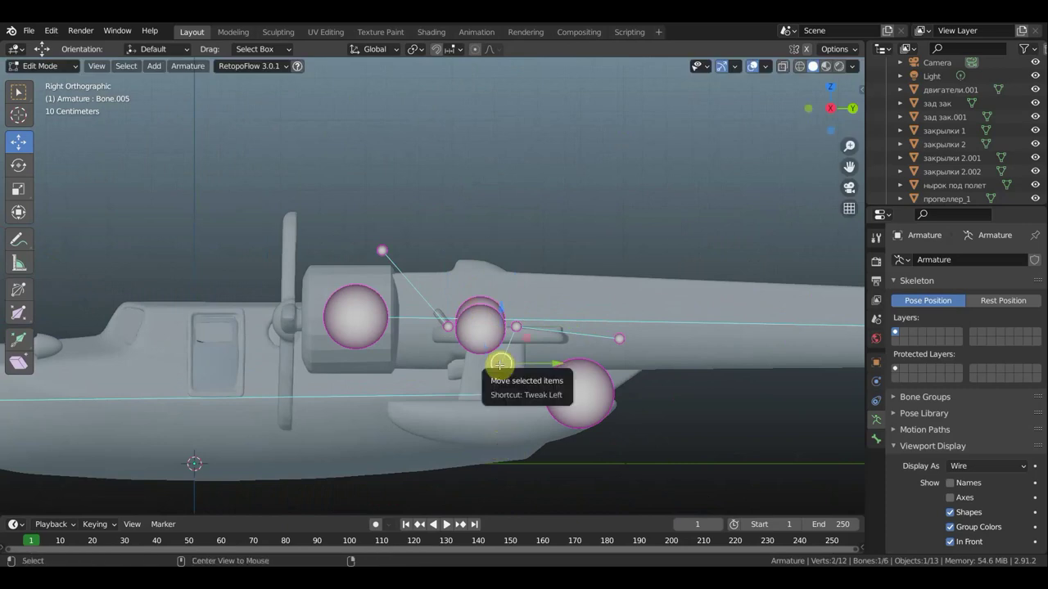
key(alt+p)
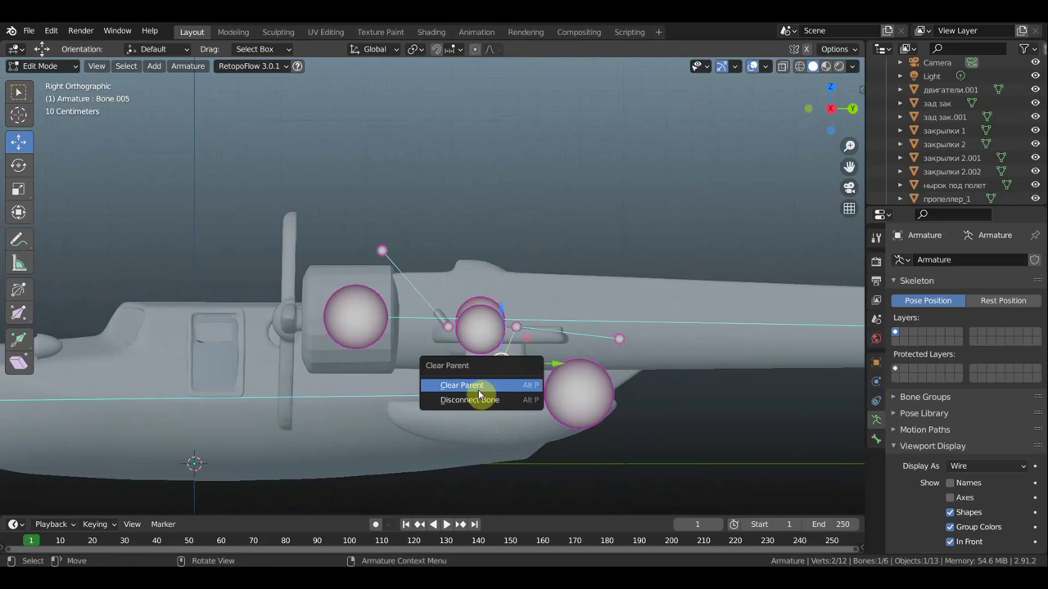
click(480, 399)
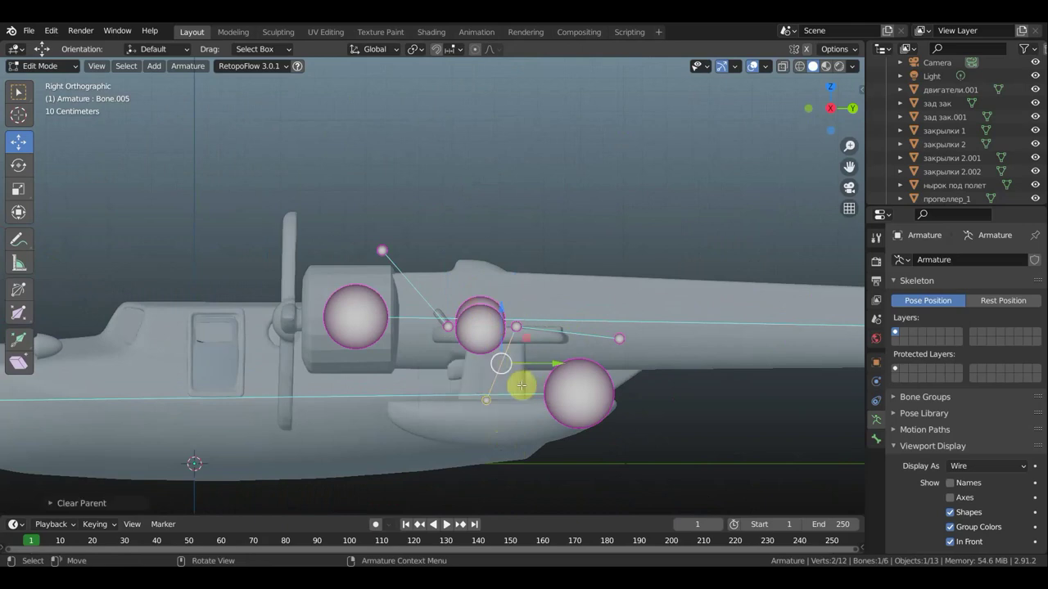
key(g)
click(499, 408)
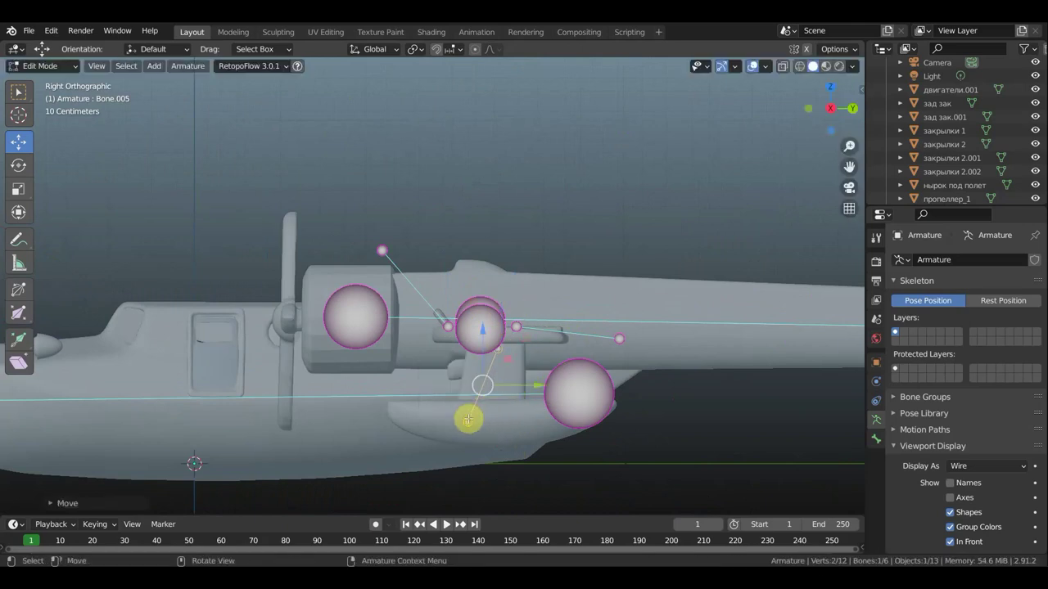
key(g)
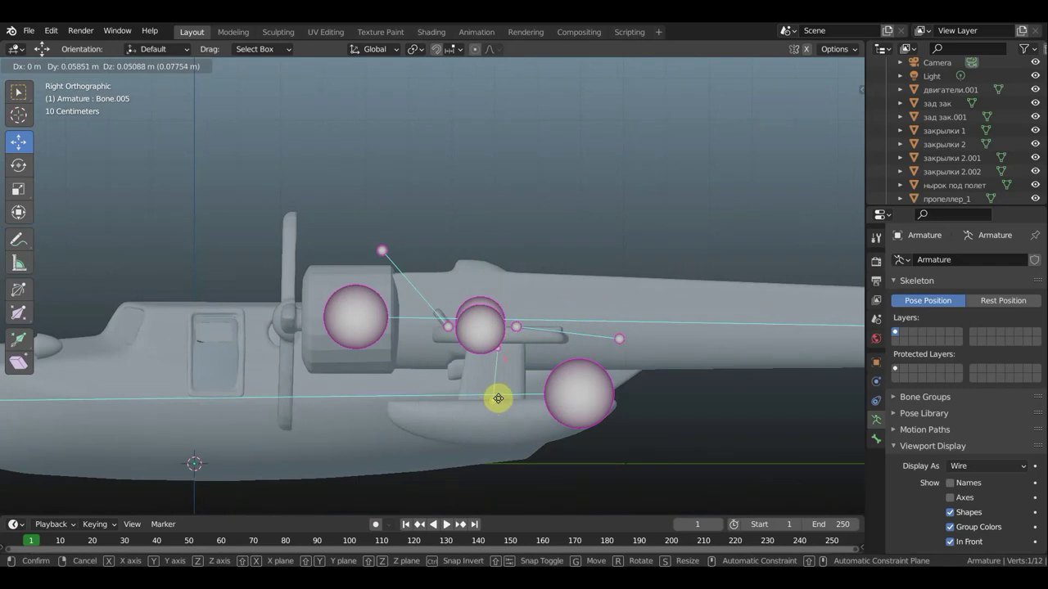
click(498, 398)
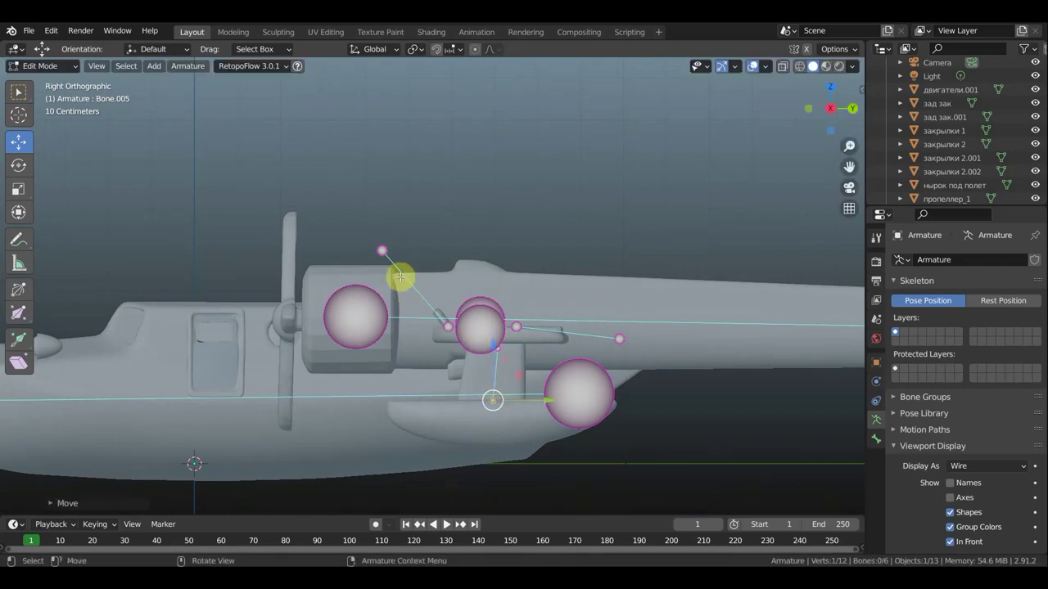
Pull the upper strut bone's tip down toward the engine and shift the nacelle joint slightly forward
click(381, 242)
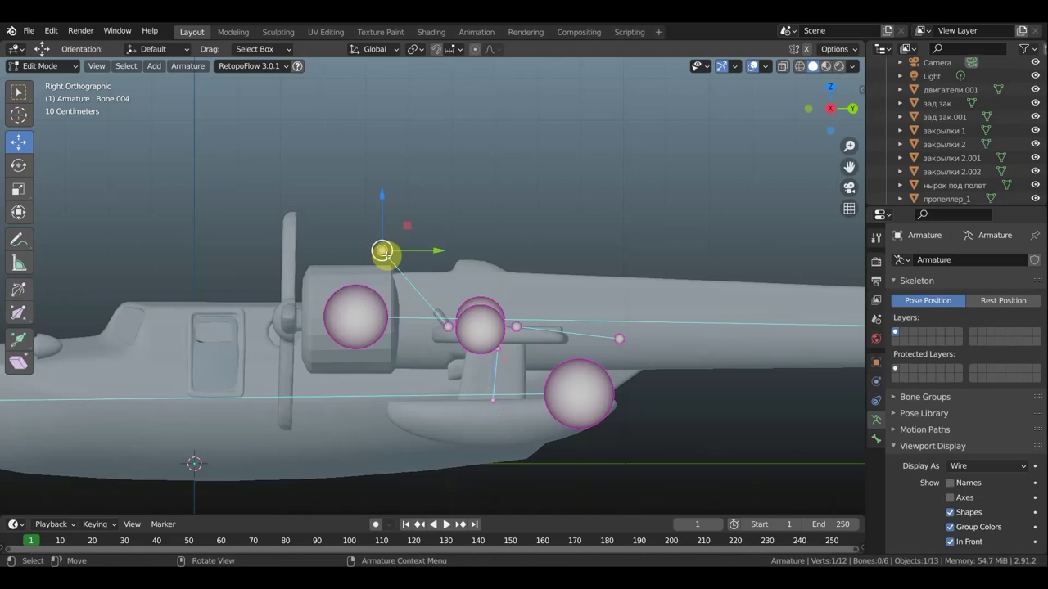
drag(380, 248, 408, 285)
click(413, 290)
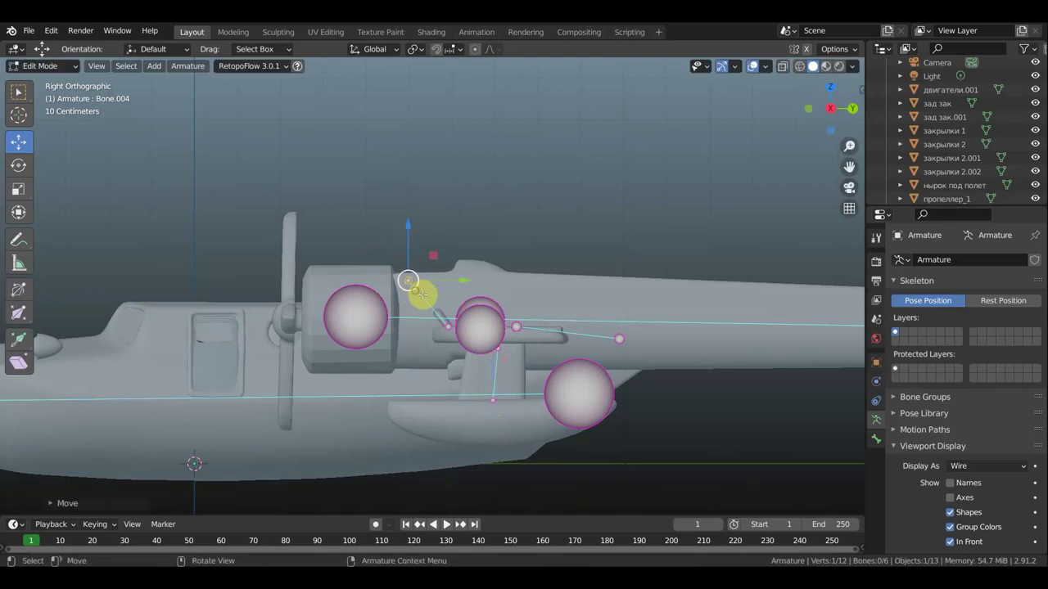
click(617, 338)
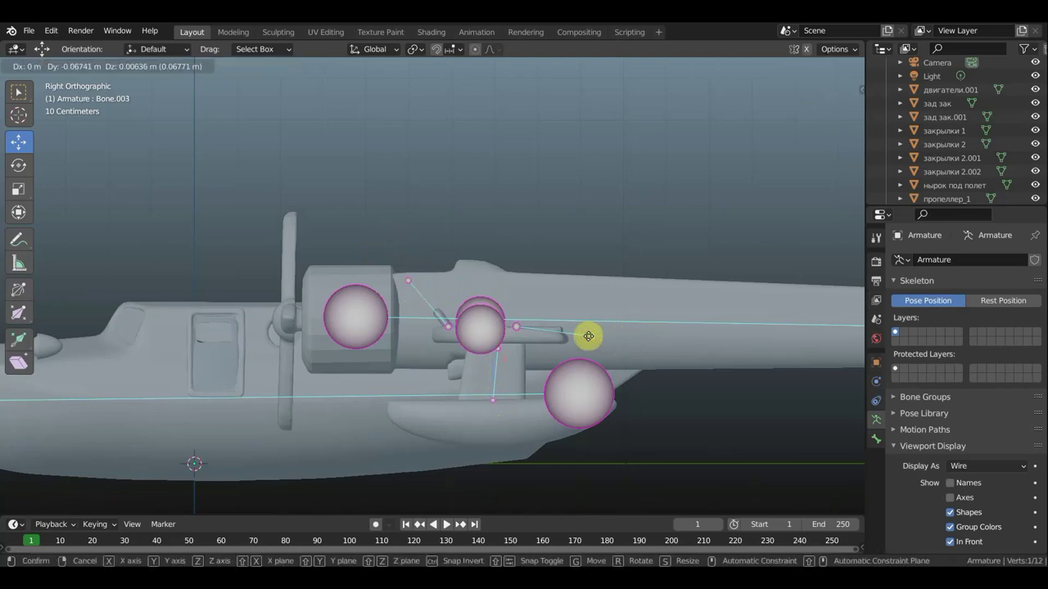
drag(613, 338, 590, 336)
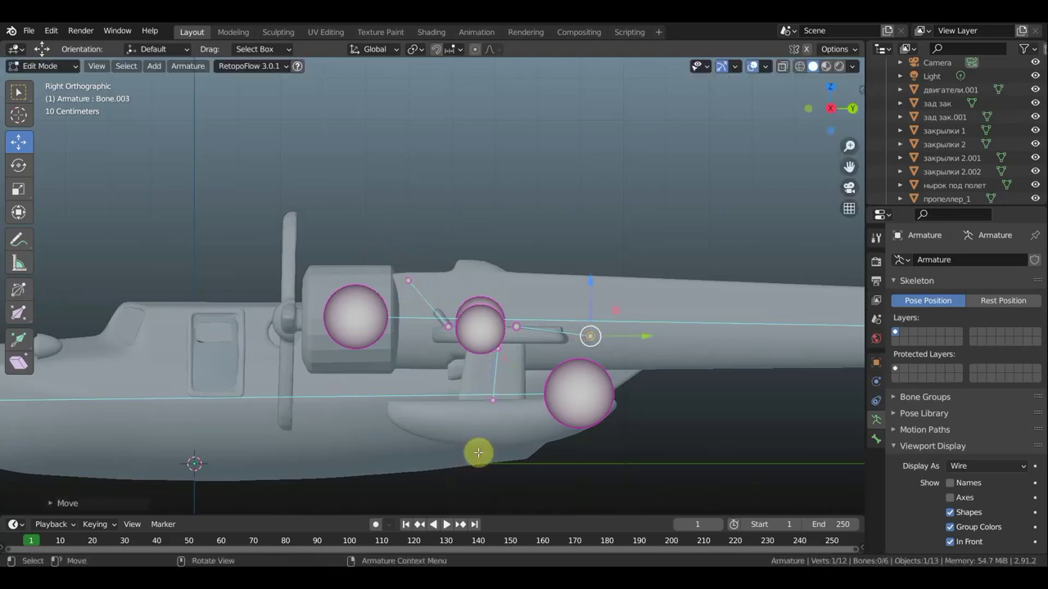
click(501, 417)
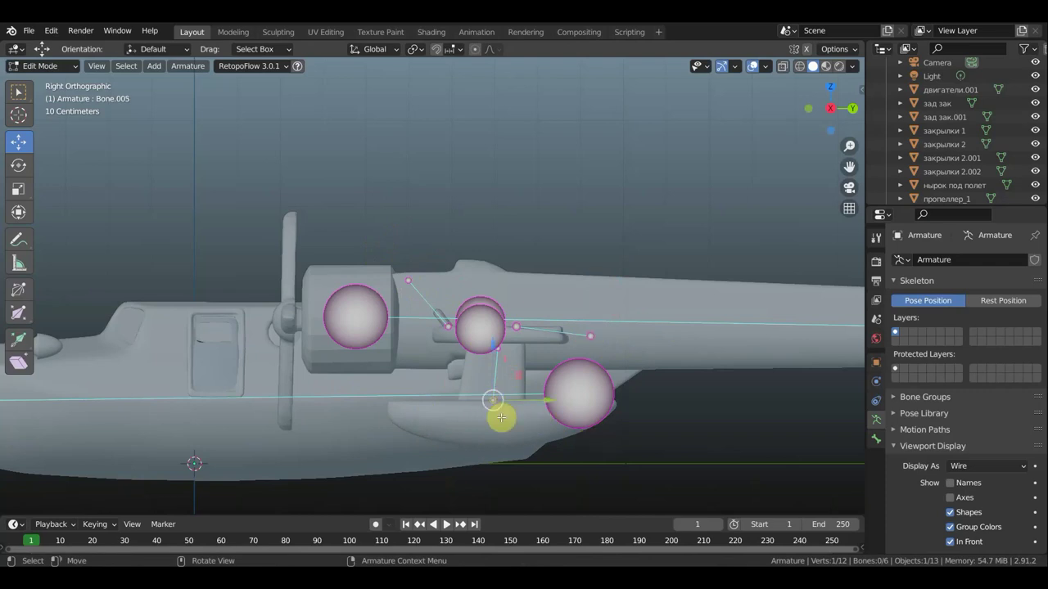
key(r)
click(497, 417)
key(ctrl+z)
Extrude Bone.006, clear its parent, and lay it horizontally along the right float
key(e)
click(394, 415)
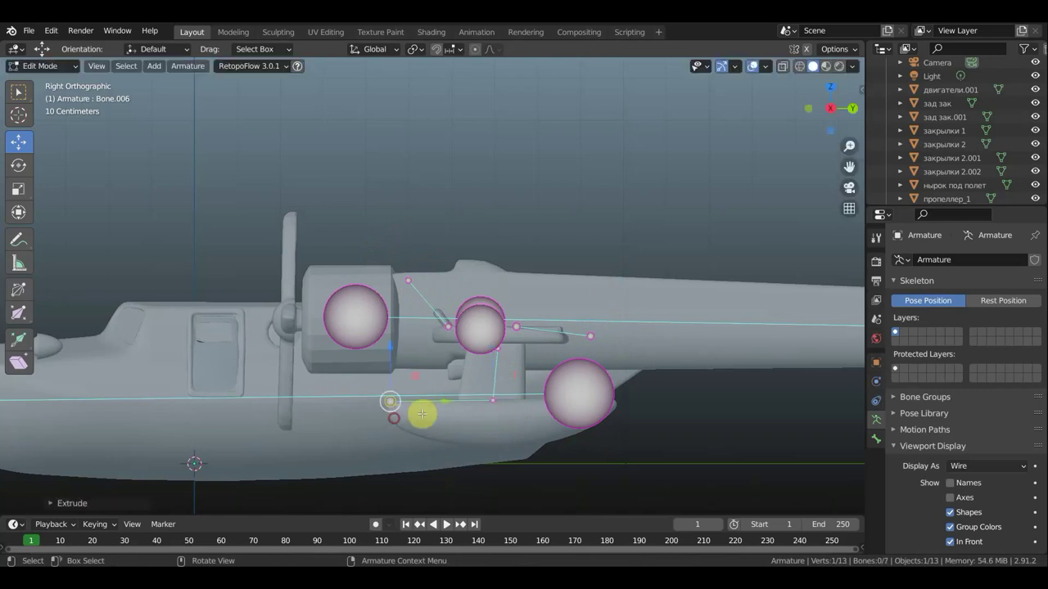
click(461, 404)
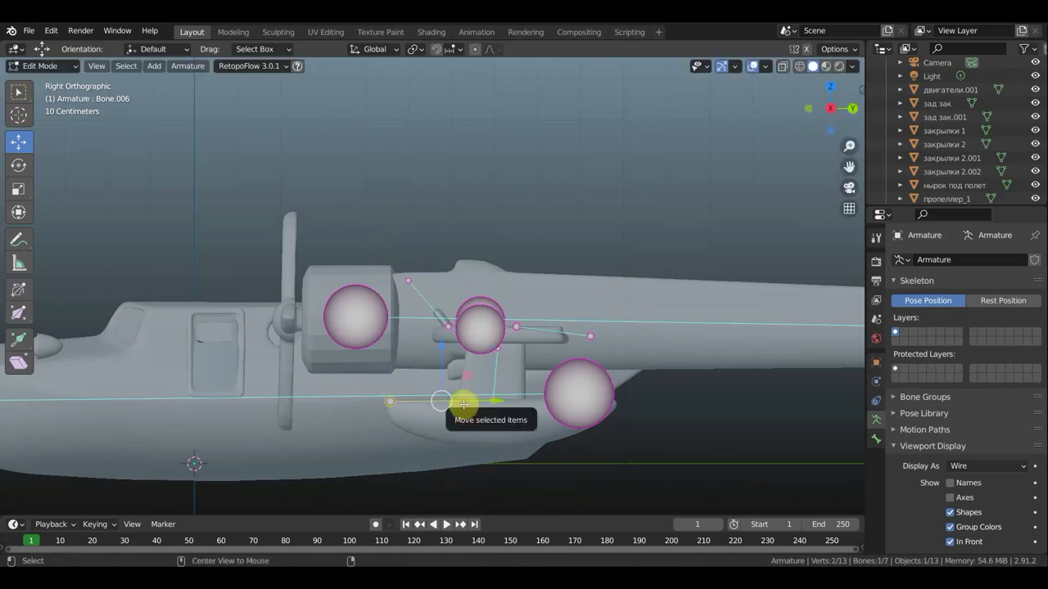
key(alt+p)
click(452, 424)
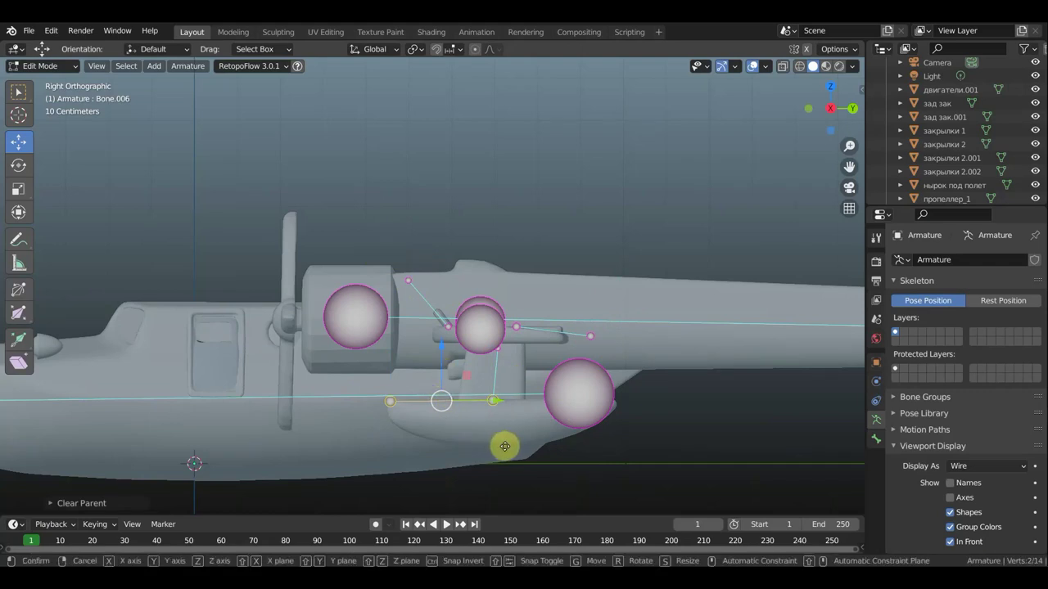
key(g)
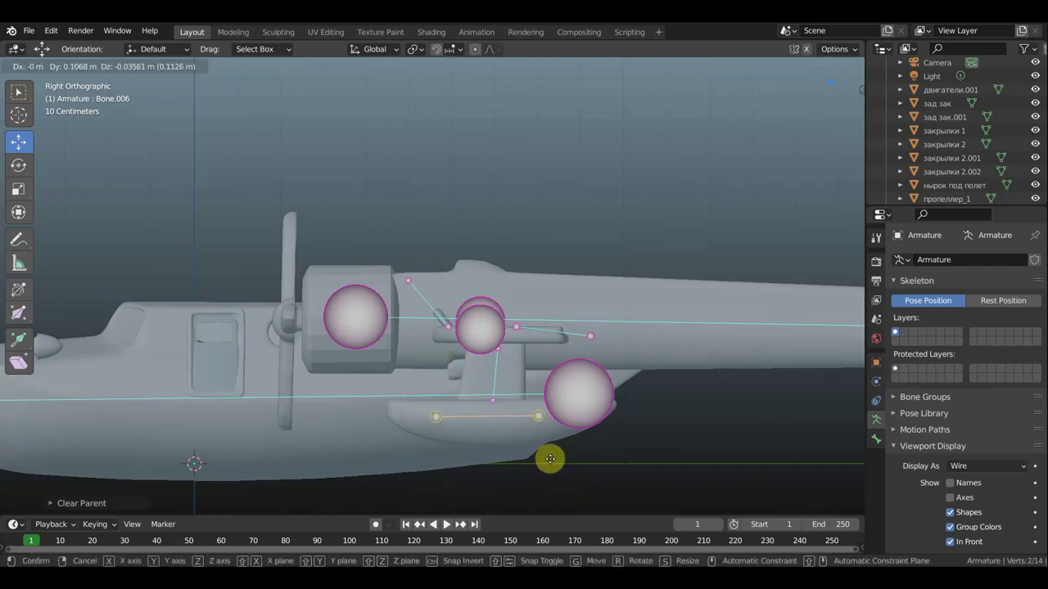
click(552, 458)
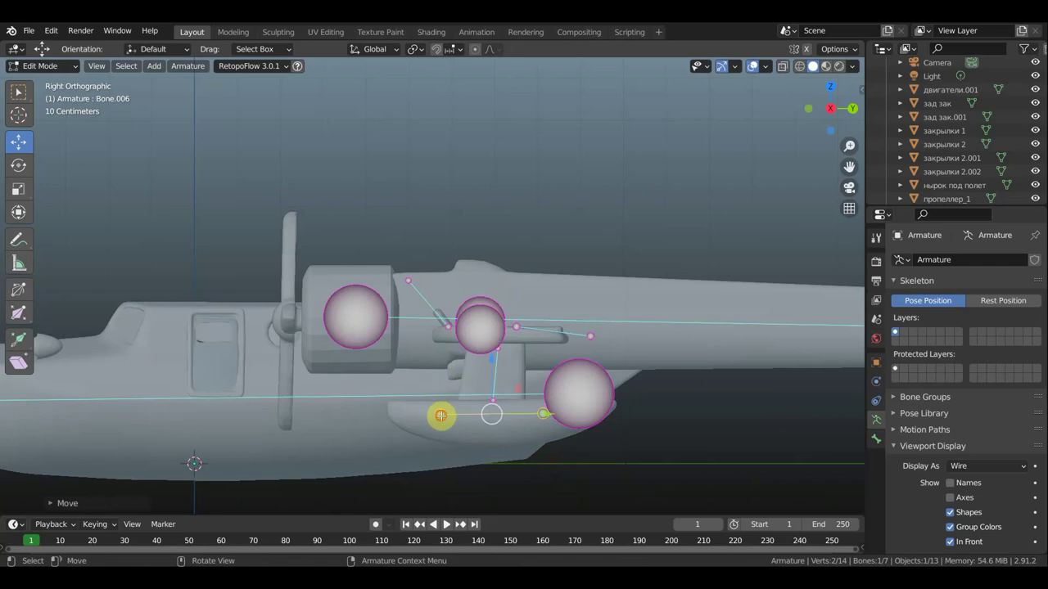
drag(440, 415, 397, 410)
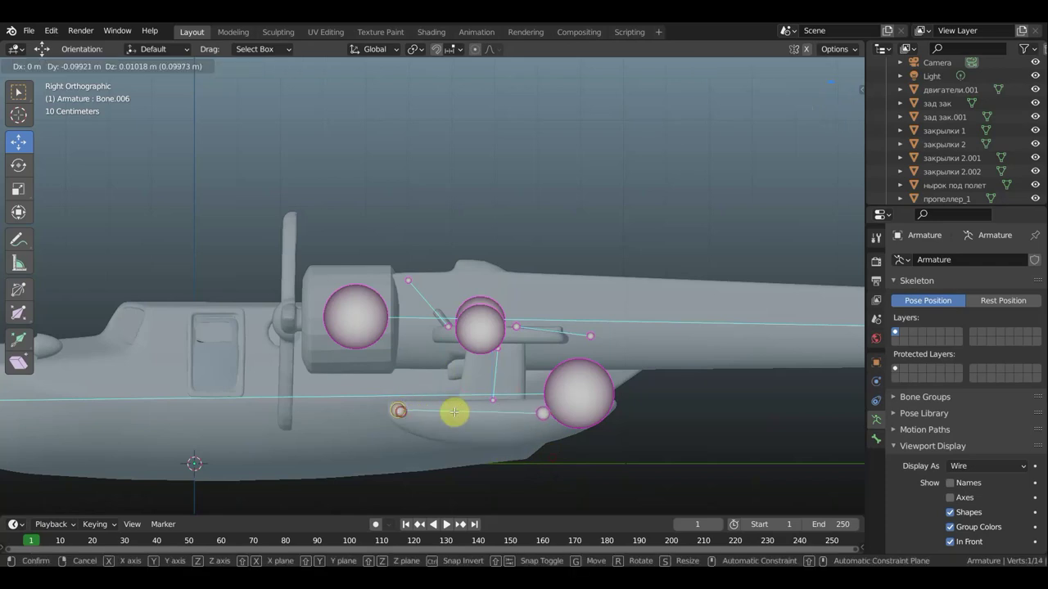
drag(542, 414, 601, 409)
mouse_move(509, 407)
middle_down()
mouse_move(702, 496)
mouse_move(573, 456)
mouse_move(613, 398)
middle_up()
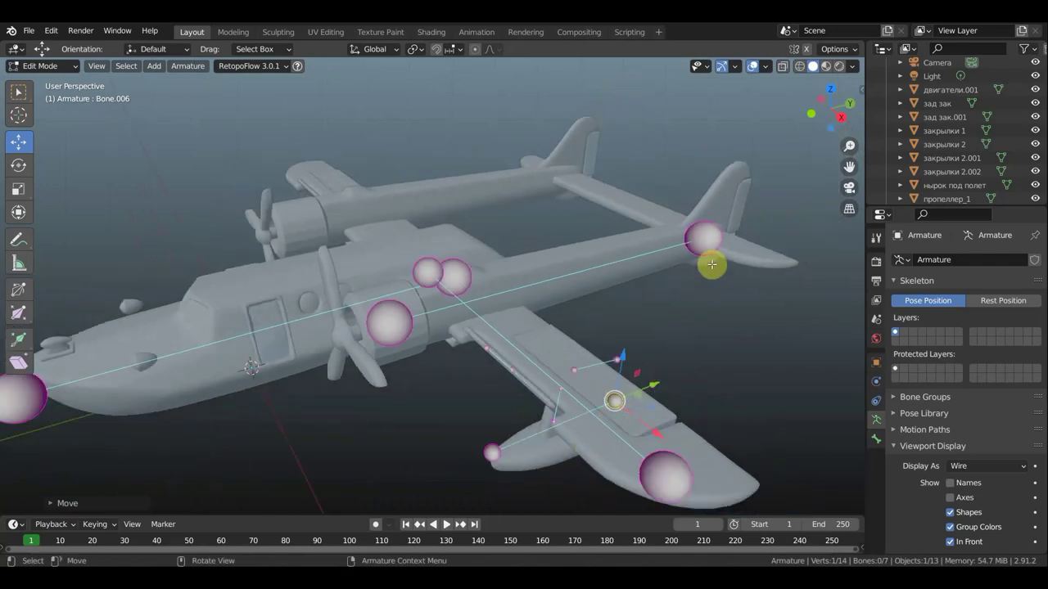
key(KP_3)
scroll(580, 339, up, 1)
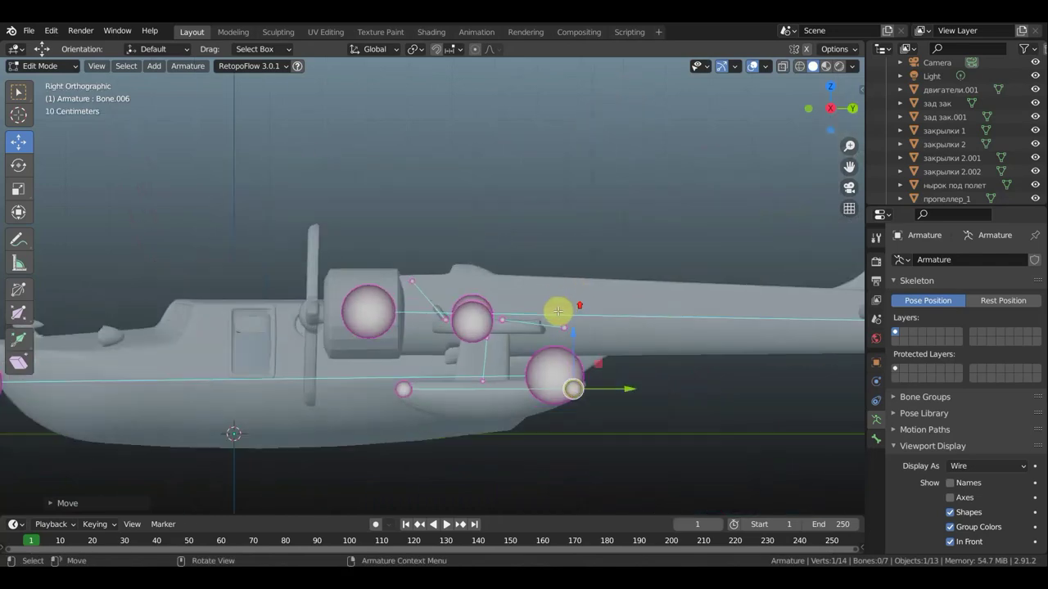
shift+middle_drag(581, 339, 381, 338)
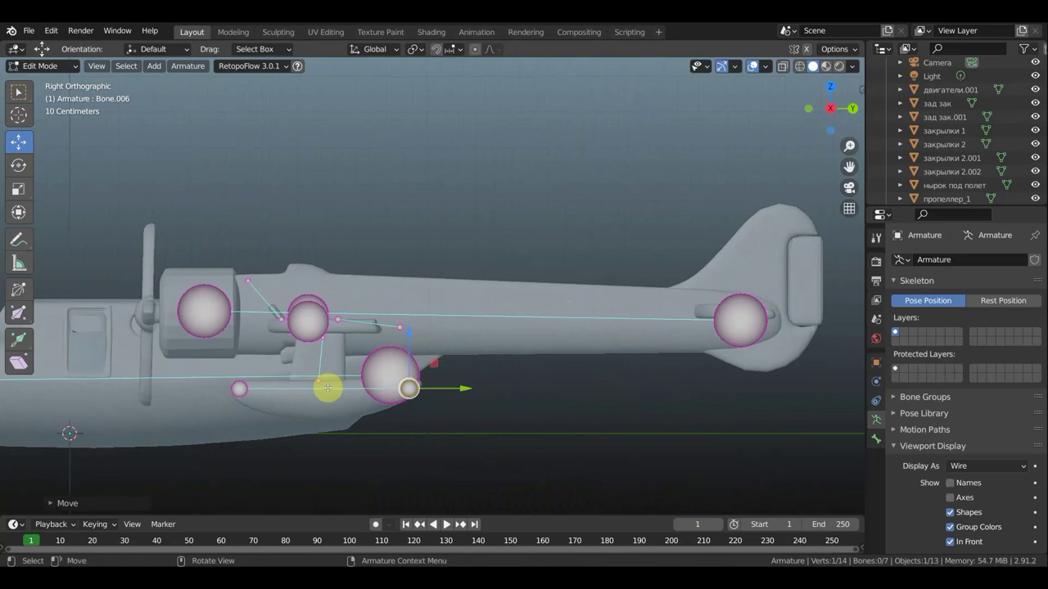
Duplicate the float bone and move the copy back behind the tail
key(shift+d)
right_click(340, 403)
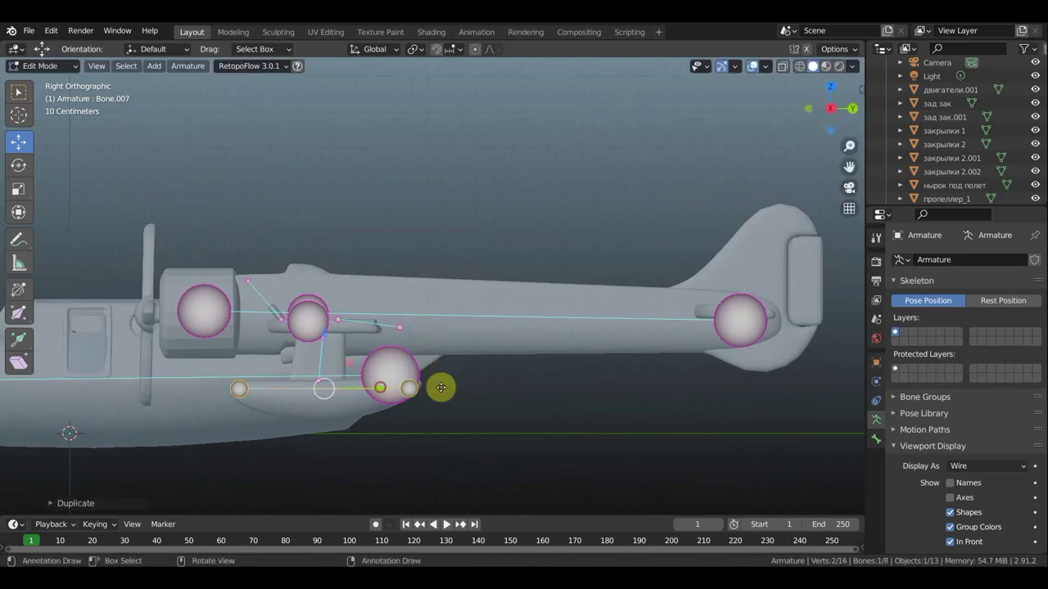
key(g)
click(2, 382)
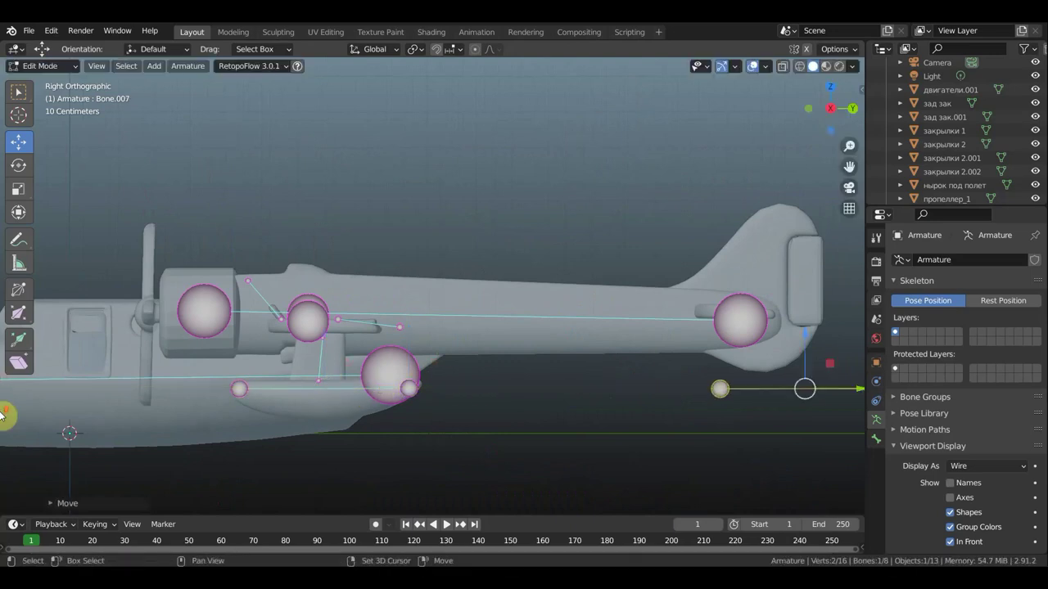
mouse_move(613, 433)
middle_down()
mouse_move(363, 447)
mouse_move(706, 433)
mouse_move(387, 430)
middle_up()
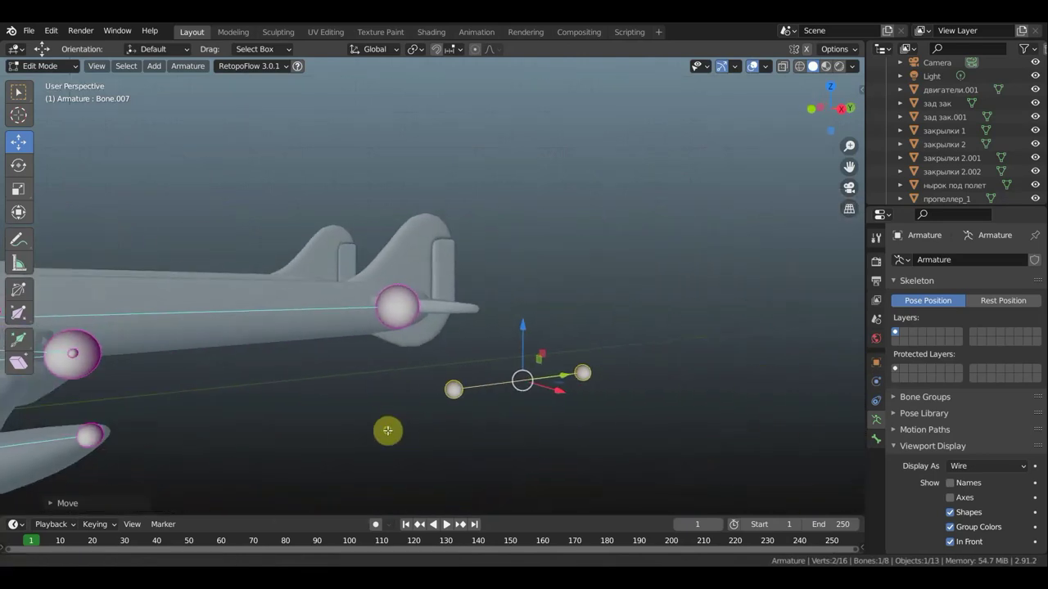
key(KP_1)
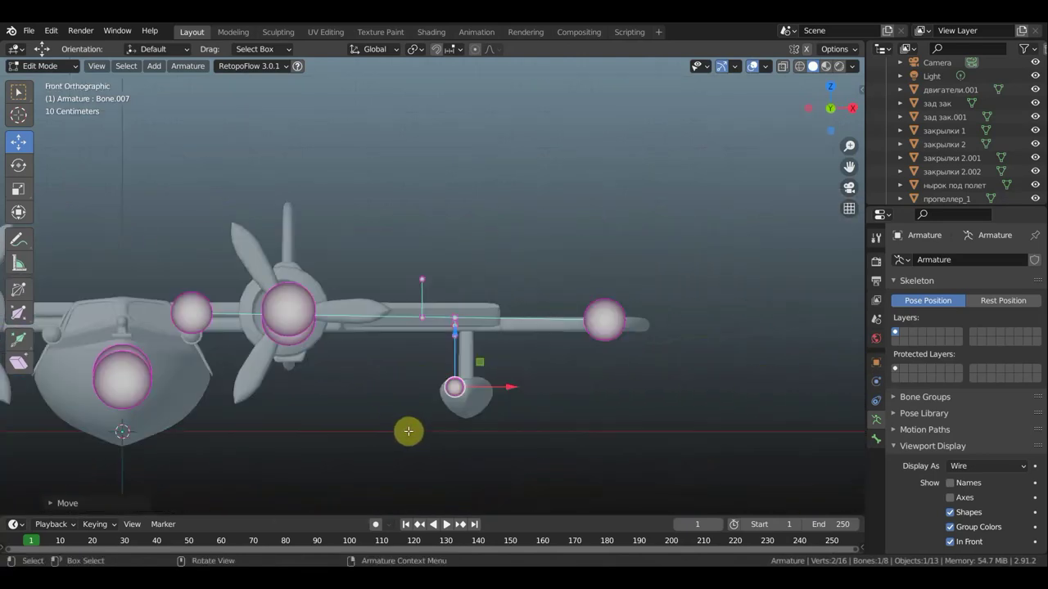
key(KP_3)
Shrink the copied bone, raise it to the tail fin, and center it on the tail centreline
key(s)
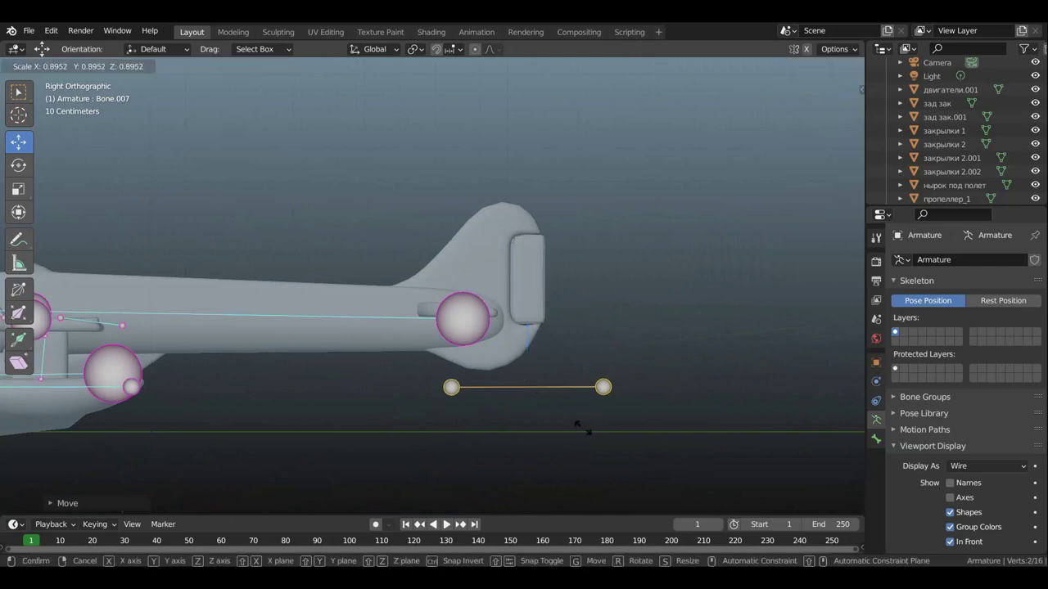
click(542, 403)
mouse_move(543, 402)
mouse_down()
mouse_move(580, 252)
mouse_move(588, 258)
mouse_up()
key(KP_7)
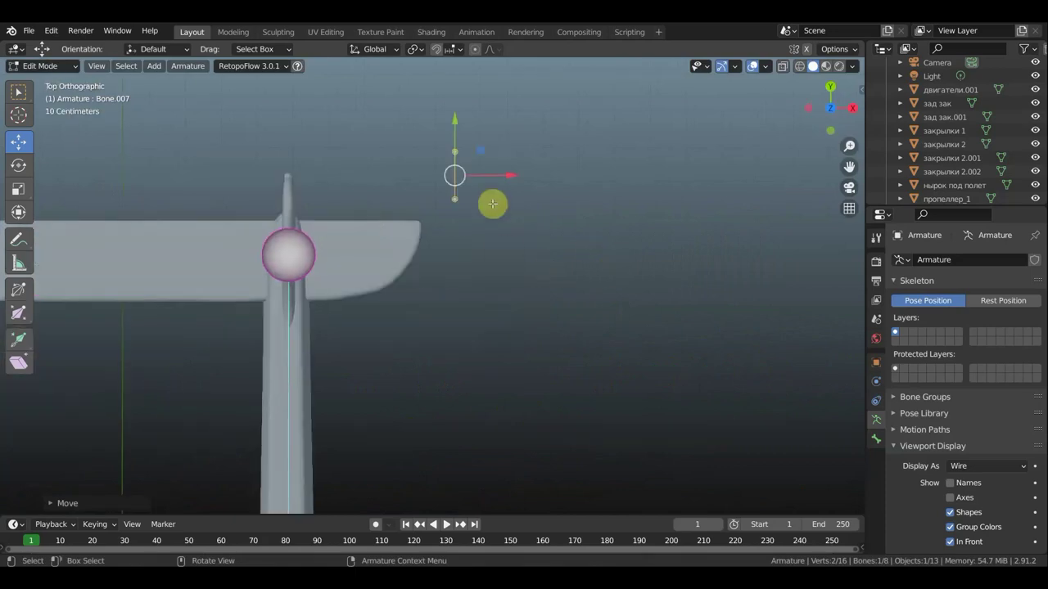
drag(513, 174, 341, 169)
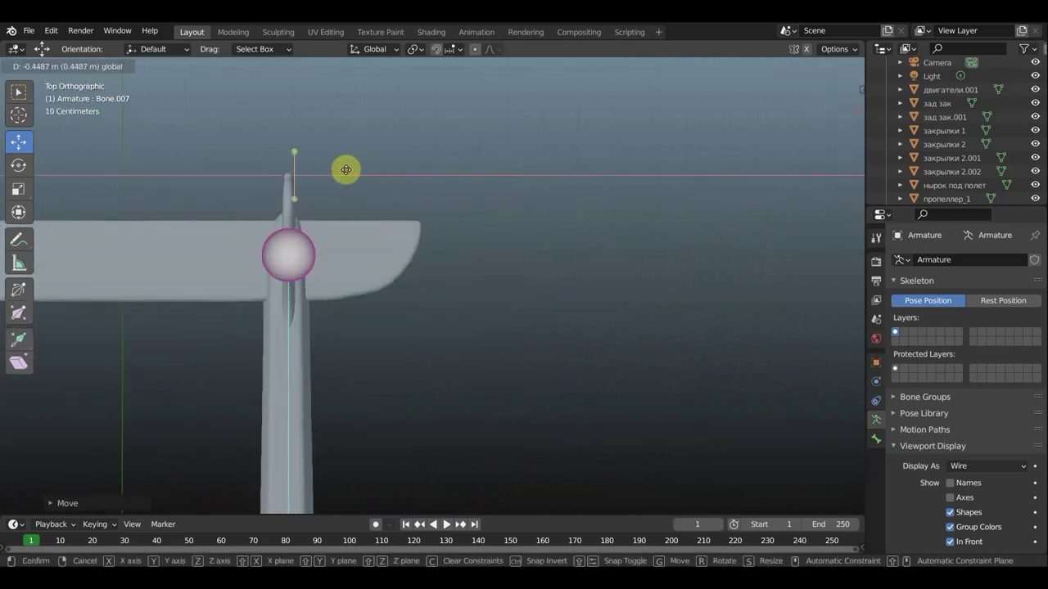
drag(347, 169, 345, 169)
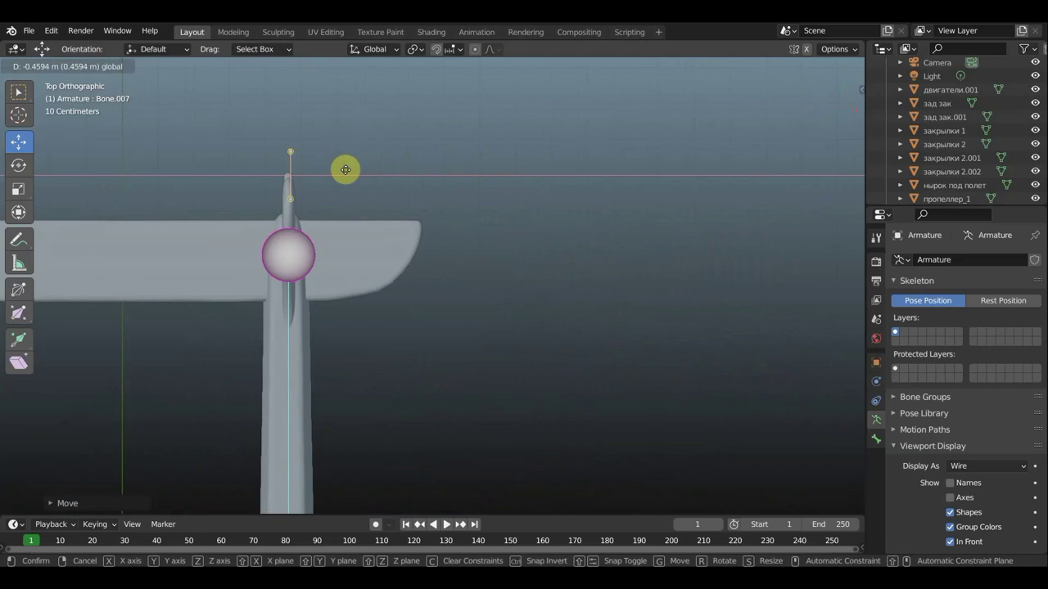
click(343, 169)
mouse_move(343, 170)
middle_down()
mouse_move(480, 320)
mouse_move(265, 208)
mouse_move(406, 208)
middle_up()
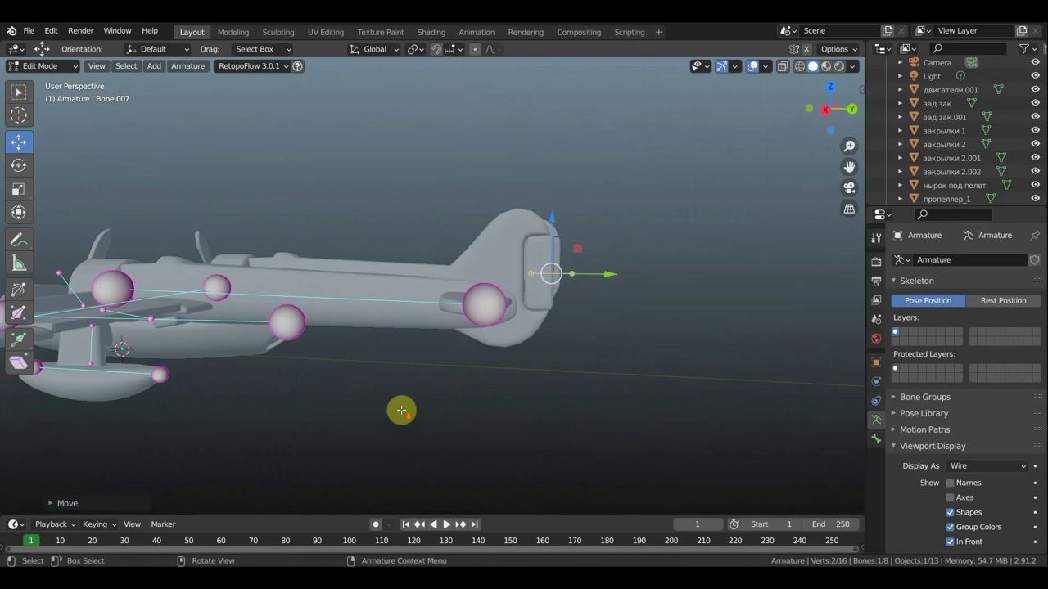
scroll(401, 410, down, 2)
scroll(401, 410, up, 1)
scroll(401, 410, down, 1)
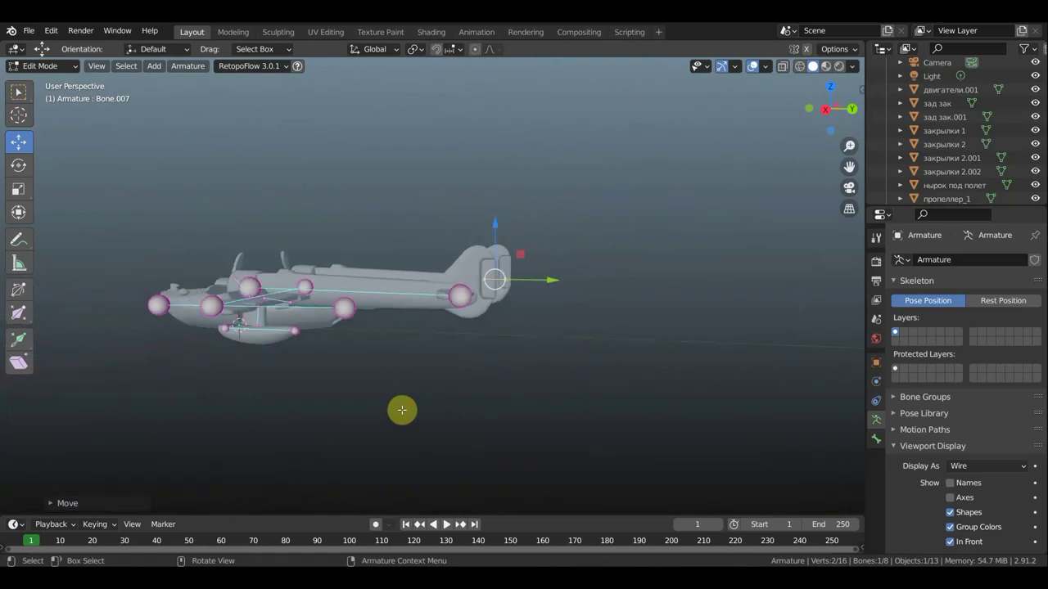
key(KP_3)
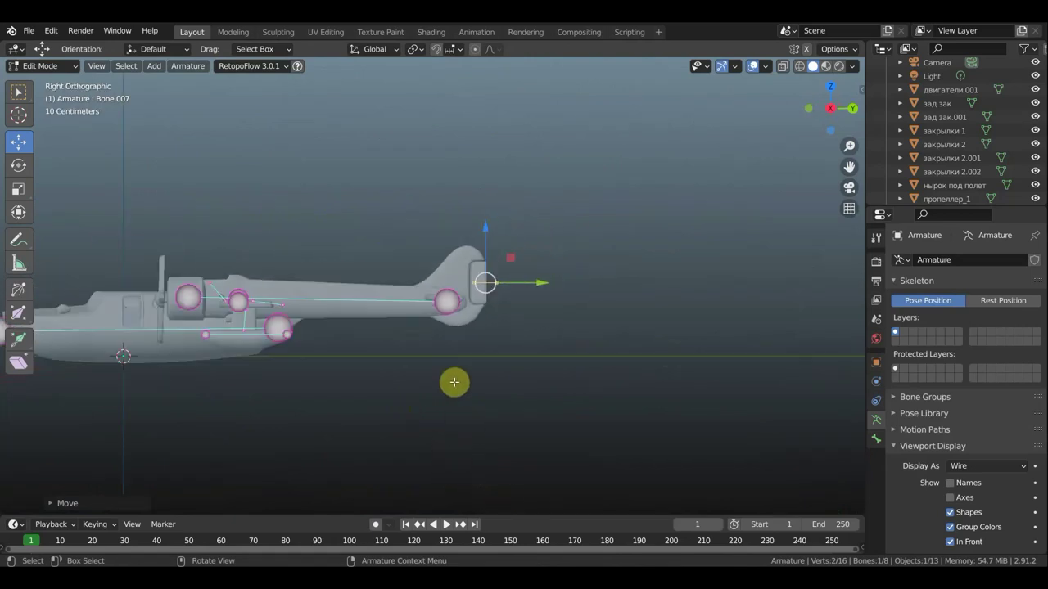
key(KP_5)
key(KP_1)
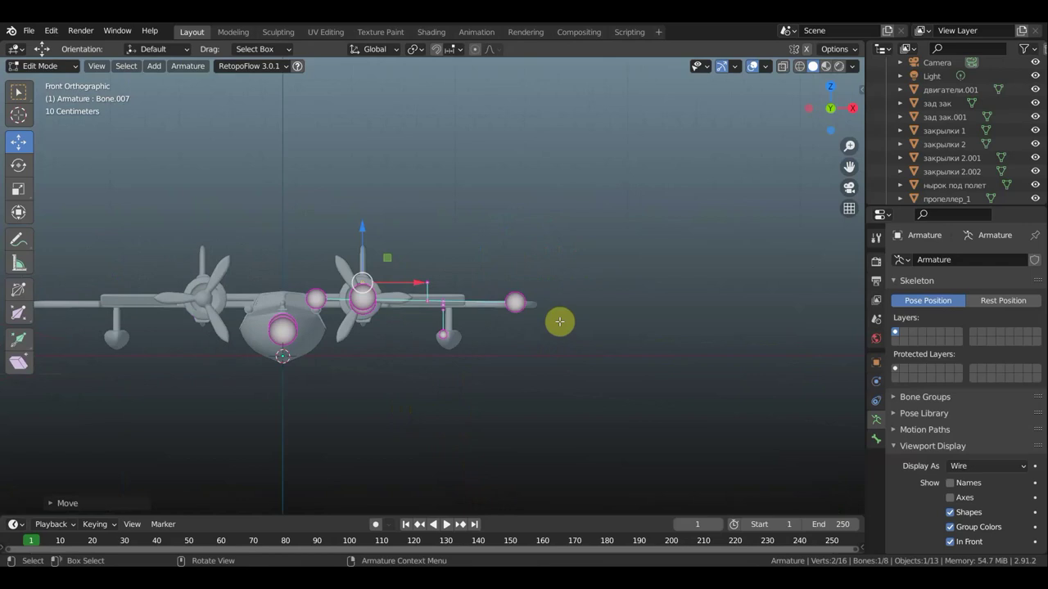
key(KP_7)
scroll(556, 322, down, 2)
shift+middle_drag(566, 283, 567, 199)
scroll(505, 250, up, 2)
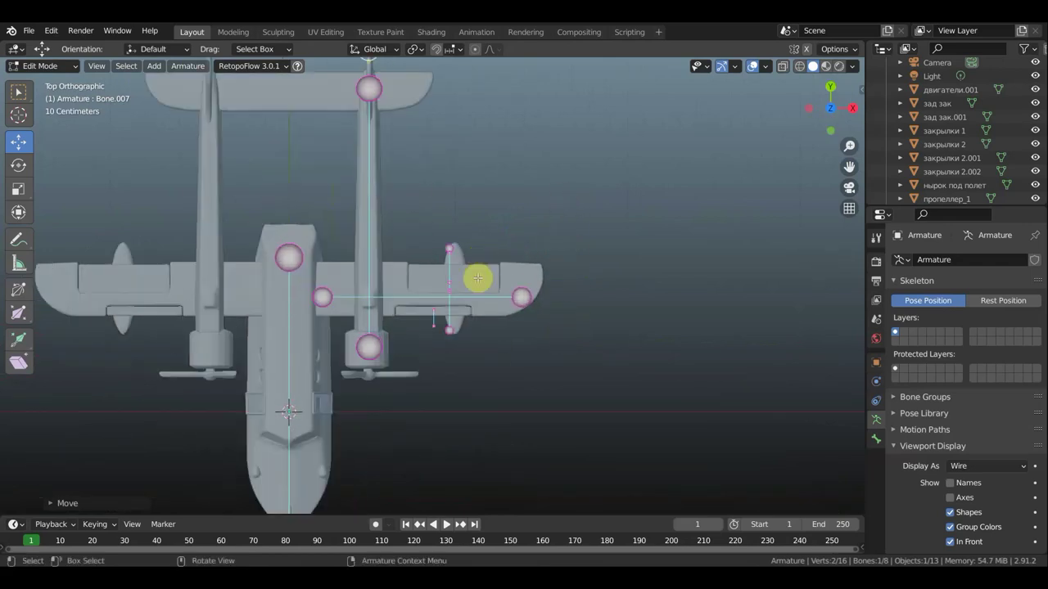
scroll(479, 293, up, 2)
scroll(478, 294, up, 2)
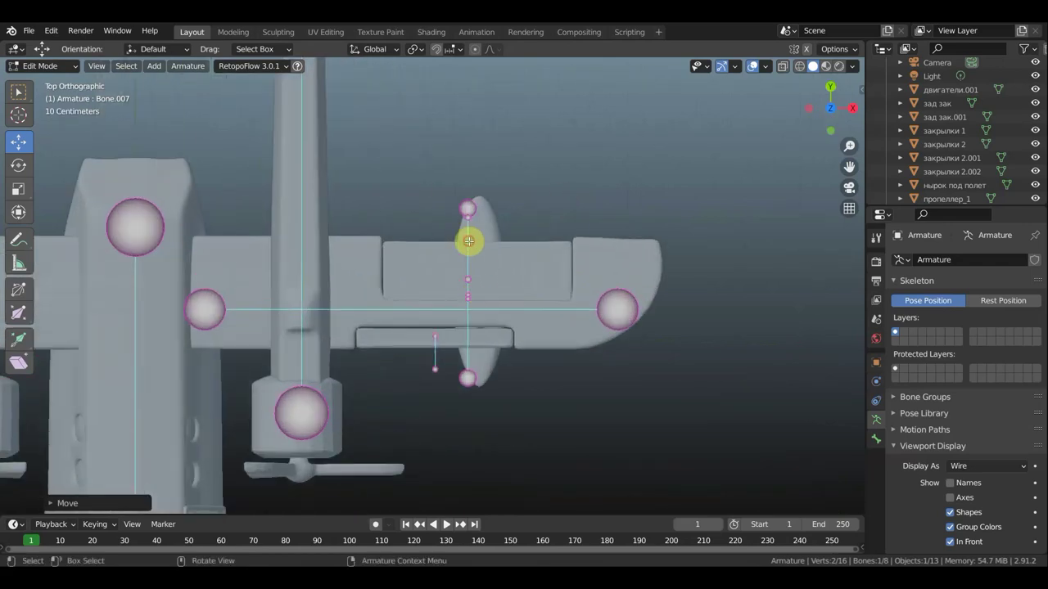
click(468, 245)
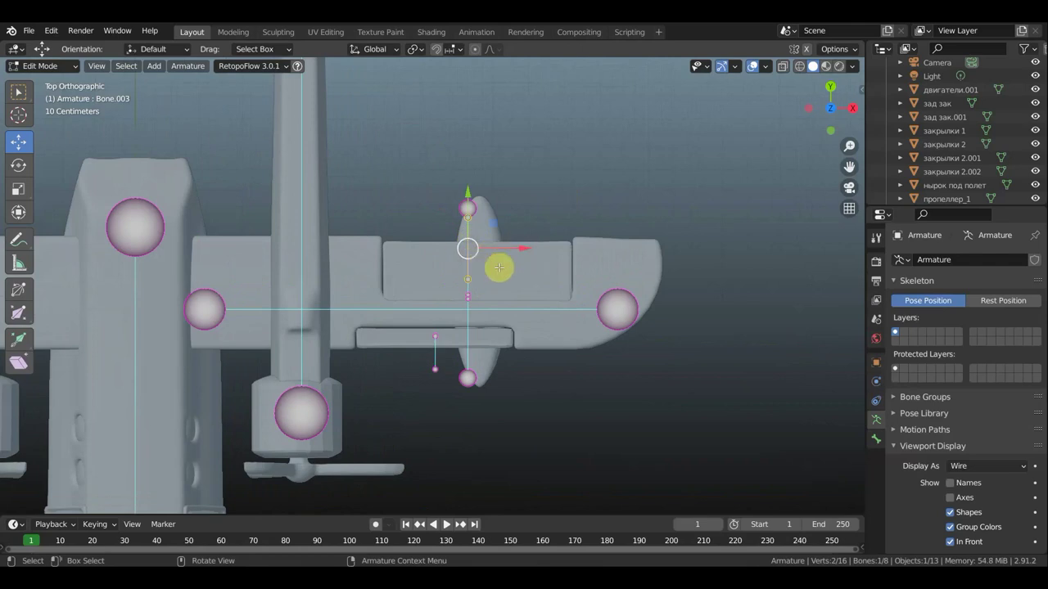
mouse_move(468, 248)
middle_down()
mouse_move(427, 183)
mouse_move(374, 145)
mouse_move(374, 155)
middle_up()
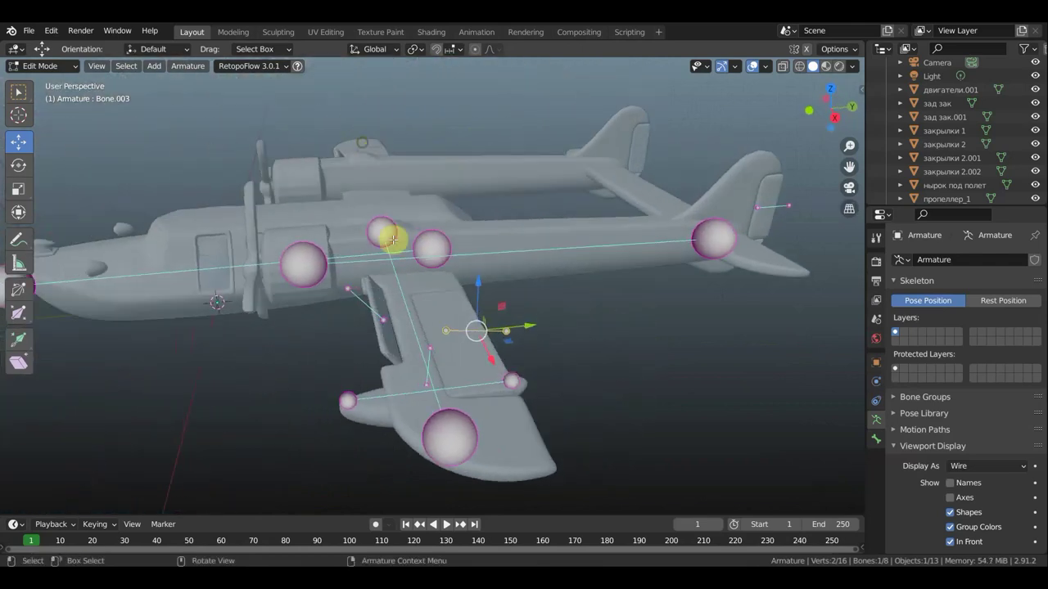
middle_drag(461, 302, 384, 306)
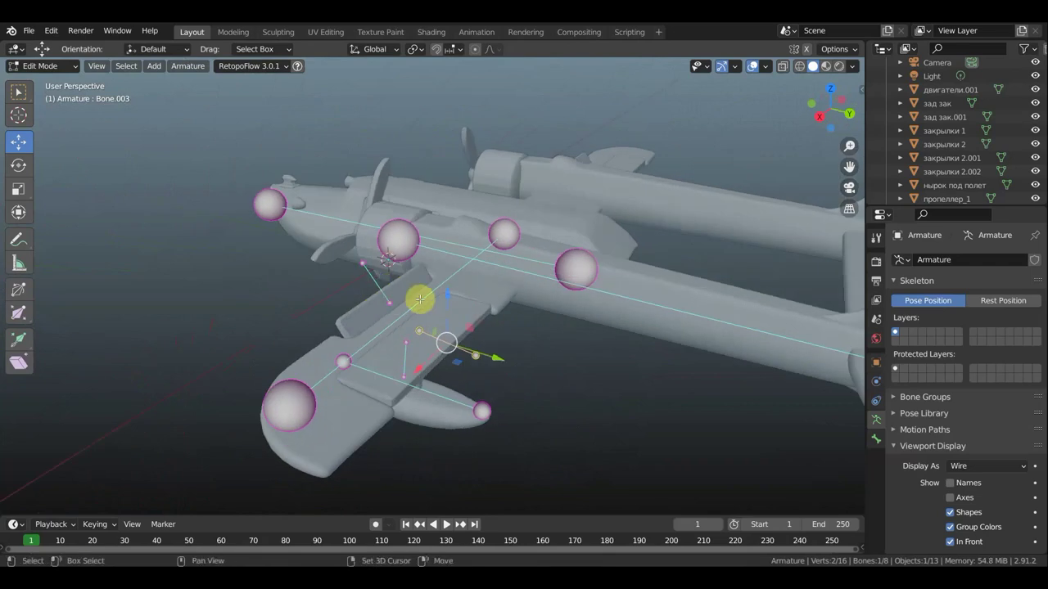
Parent the wing flap bones, including Bone.001 and Bone.006, to the long boom bone with Keep Offset
shift+click(419, 299)
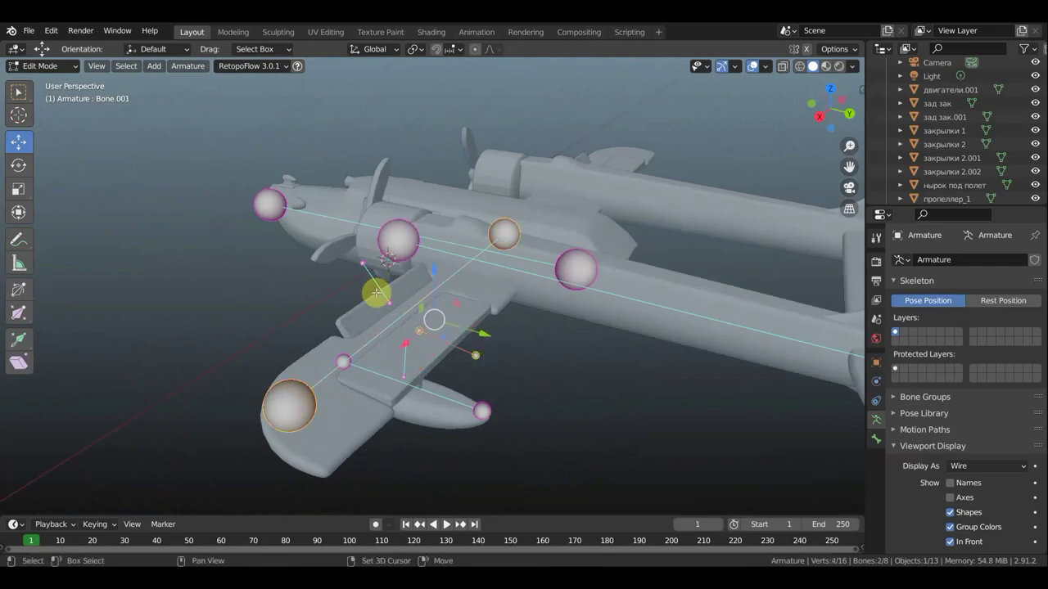
shift+click(380, 287)
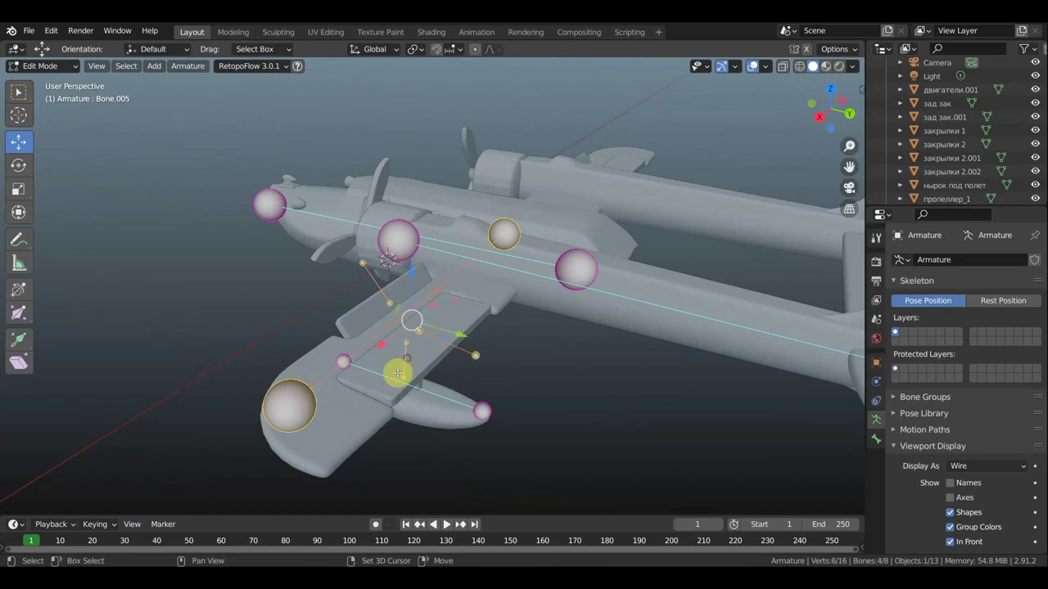
shift+click(630, 303)
middle_drag(630, 303, 647, 318)
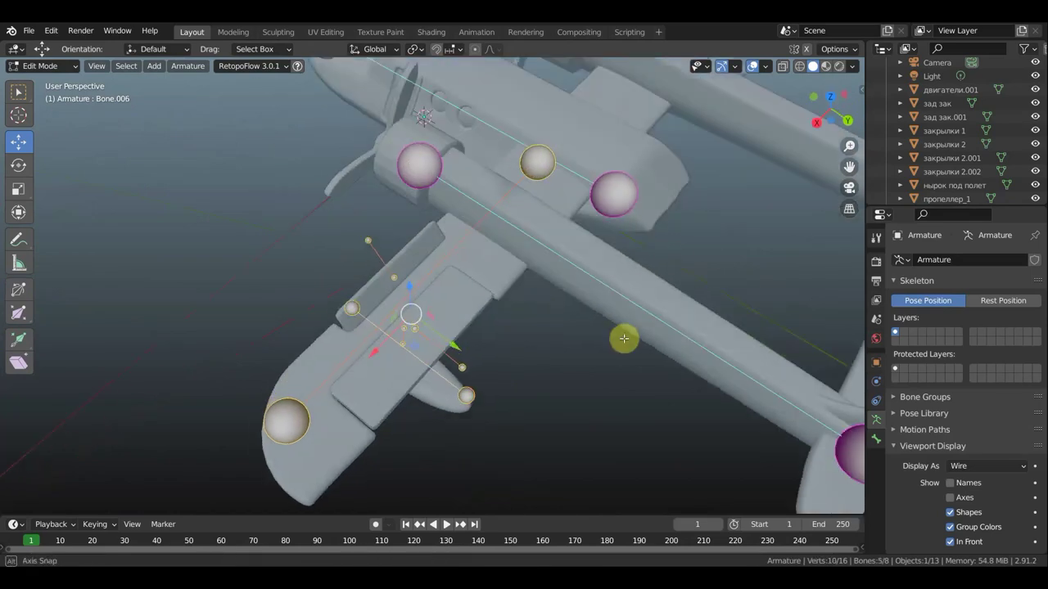
shift+click(647, 317)
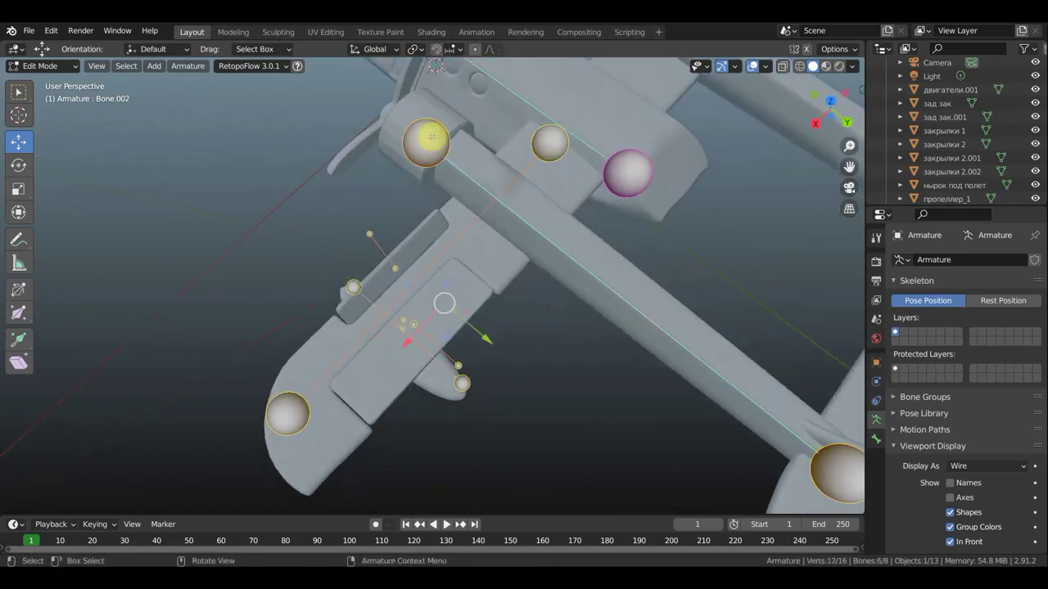
key(ctrl+p)
click(598, 380)
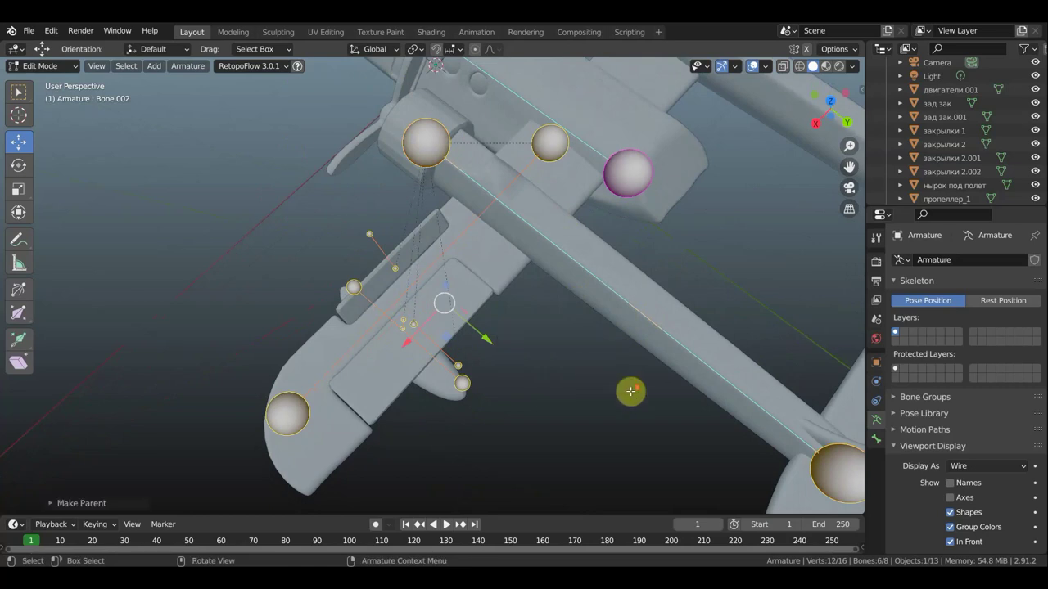
middle_drag(595, 377, 636, 390)
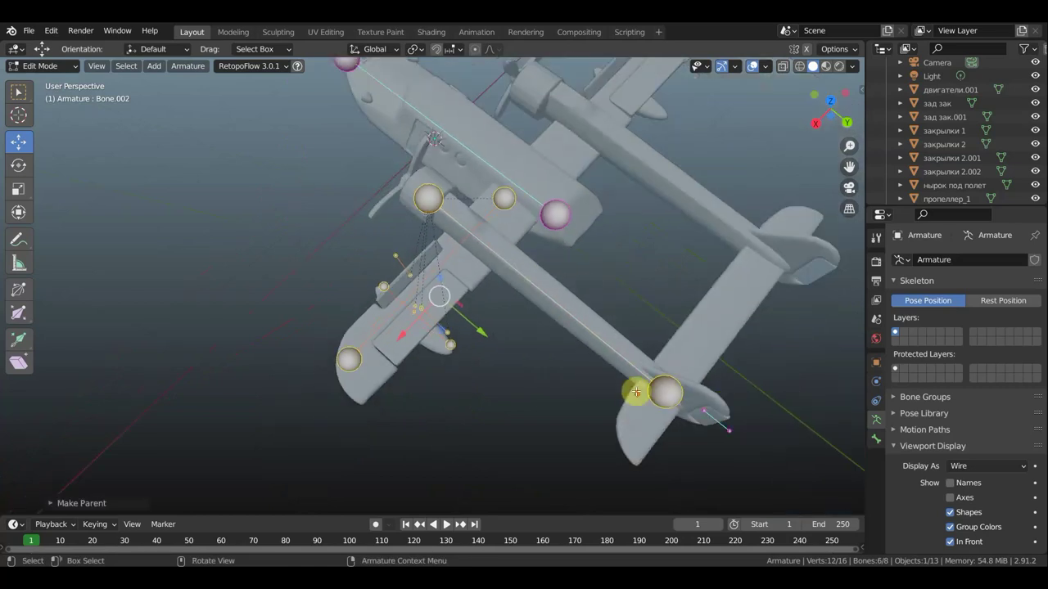
Parent the tail bone to the boom bone, keeping its offset
click(721, 423)
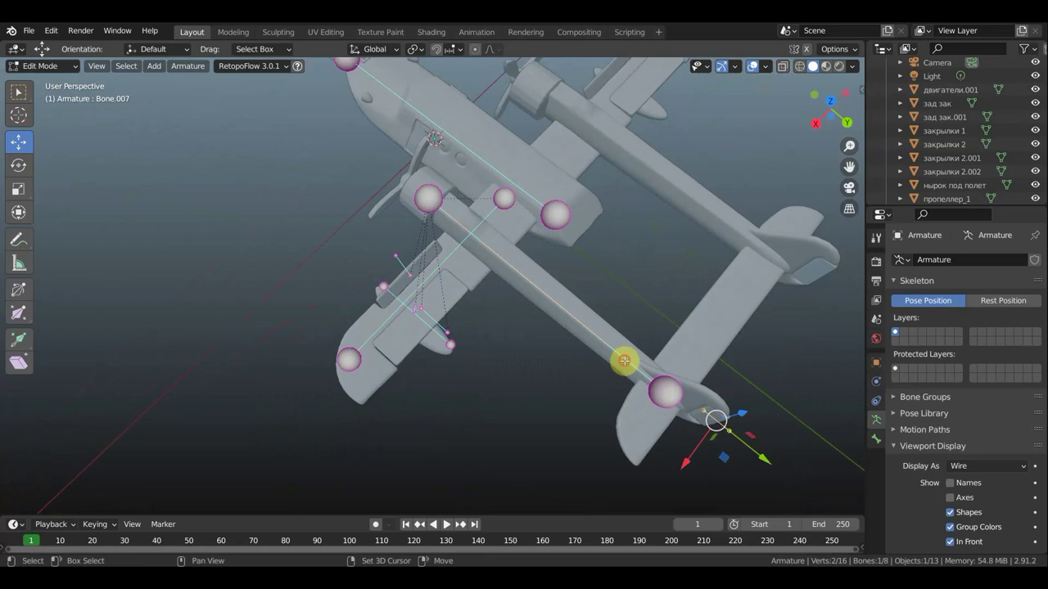
shift+click(625, 360)
key(ctrl+p)
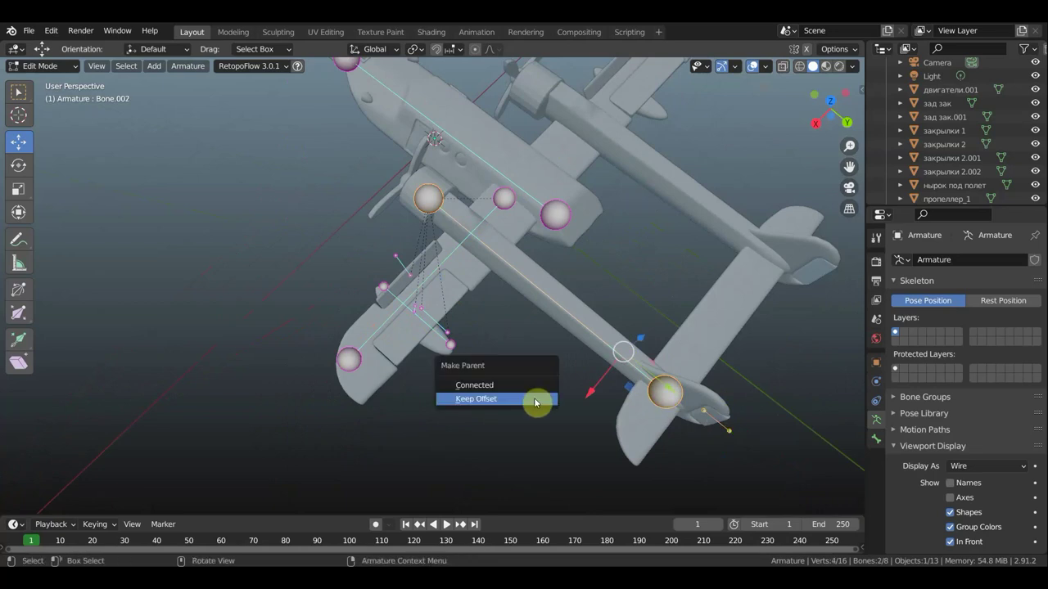
click(536, 401)
middle_drag(573, 303, 483, 351)
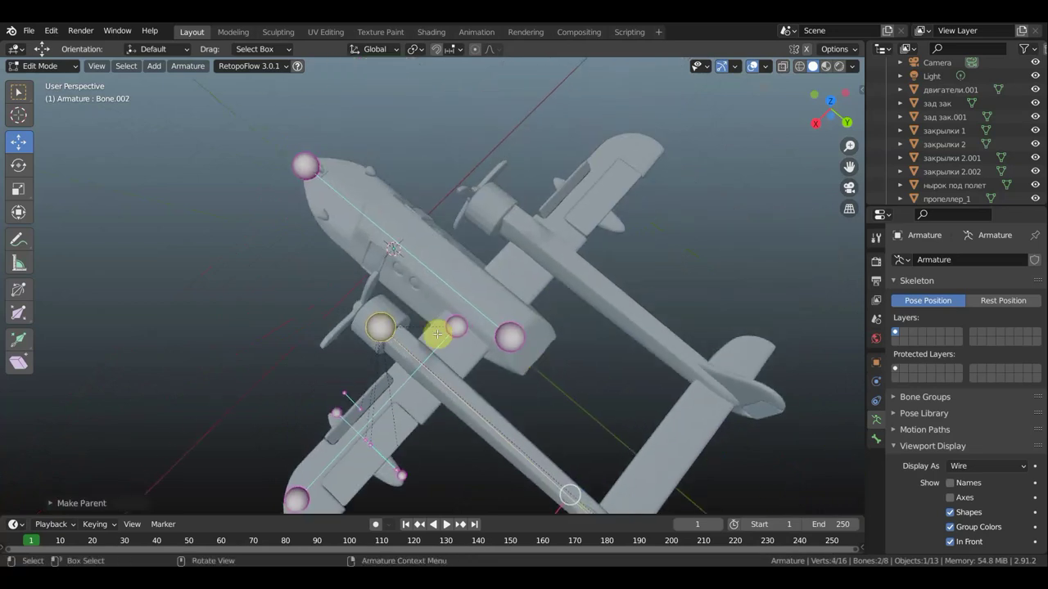
Parent the boom bone to the main fuselage bone with Keep Offset
click(445, 384)
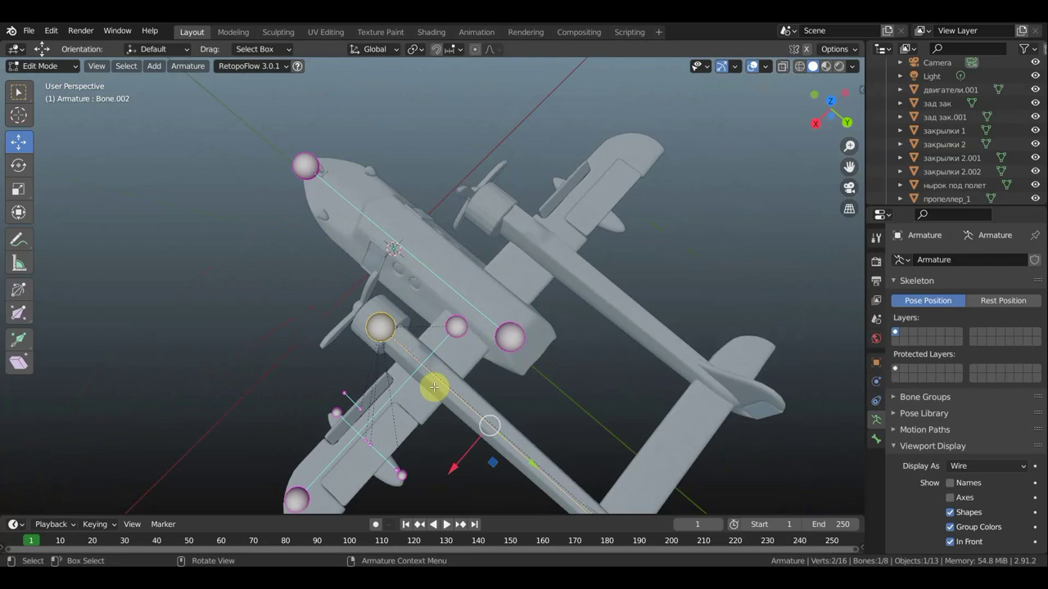
shift+click(448, 278)
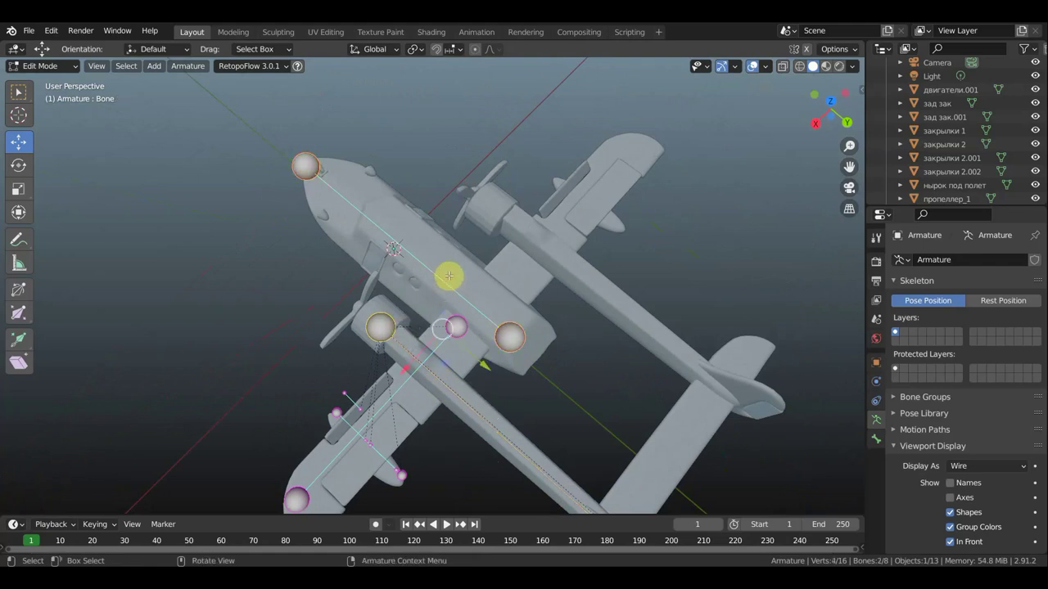
key(ctrl+p)
click(464, 138)
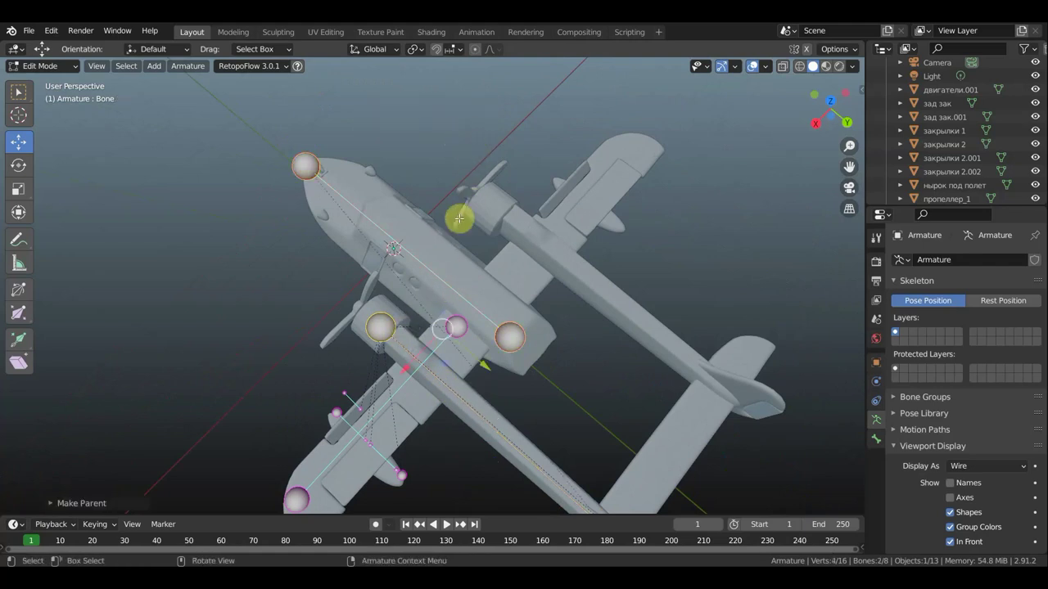
key(KP_7)
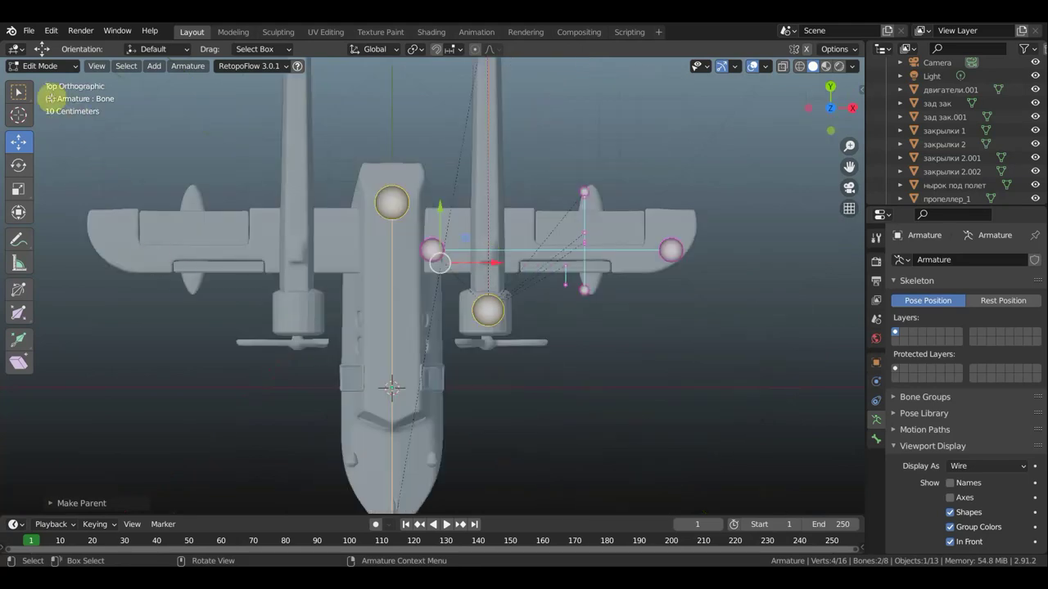
Return to Object Mode and nudge the engines about 0.01 m along X with the Move tool
click(46, 66)
click(40, 81)
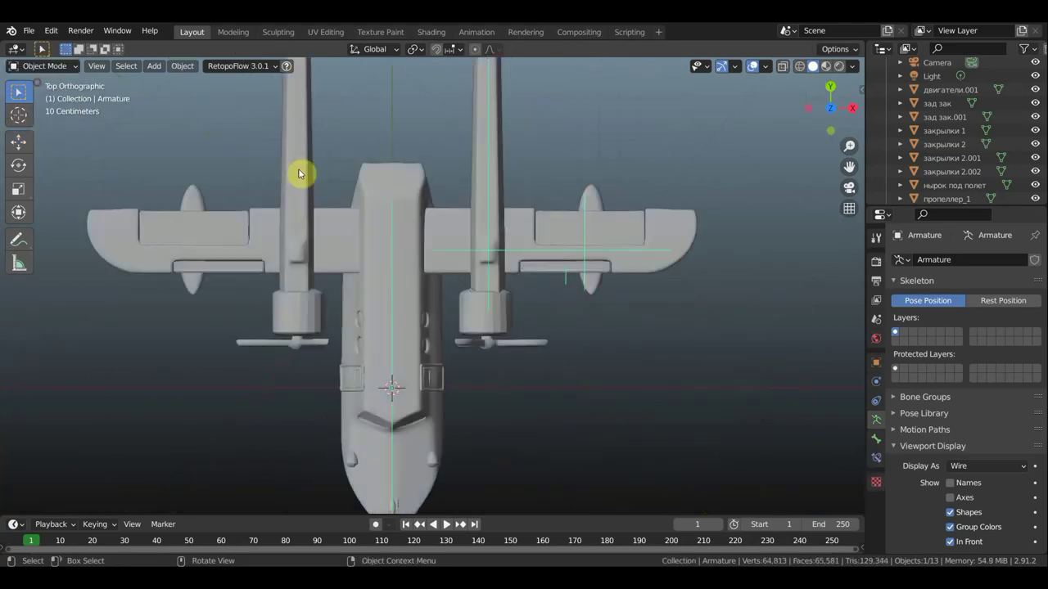
click(468, 322)
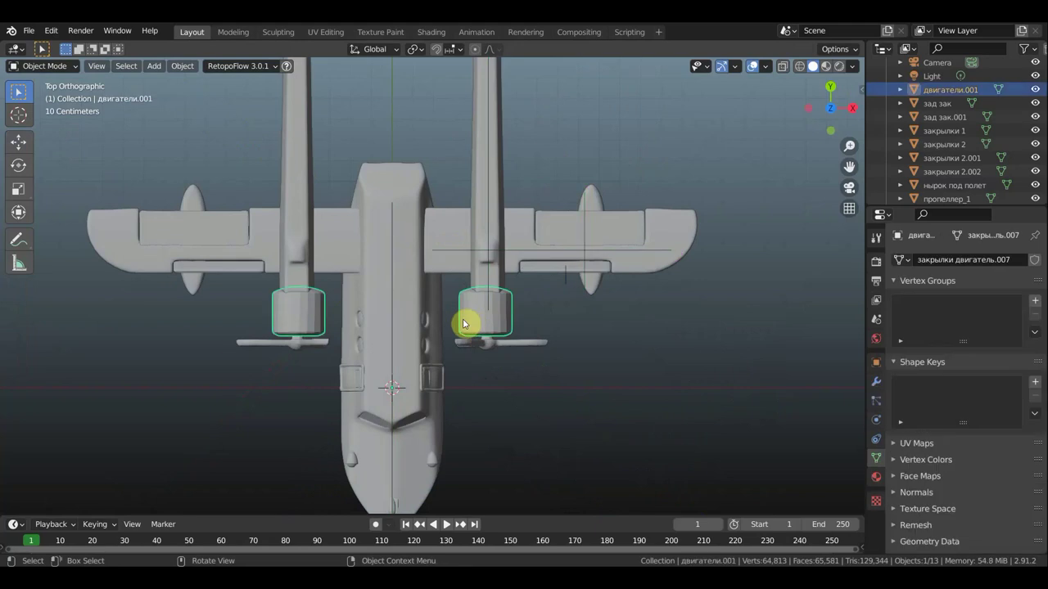
click(18, 141)
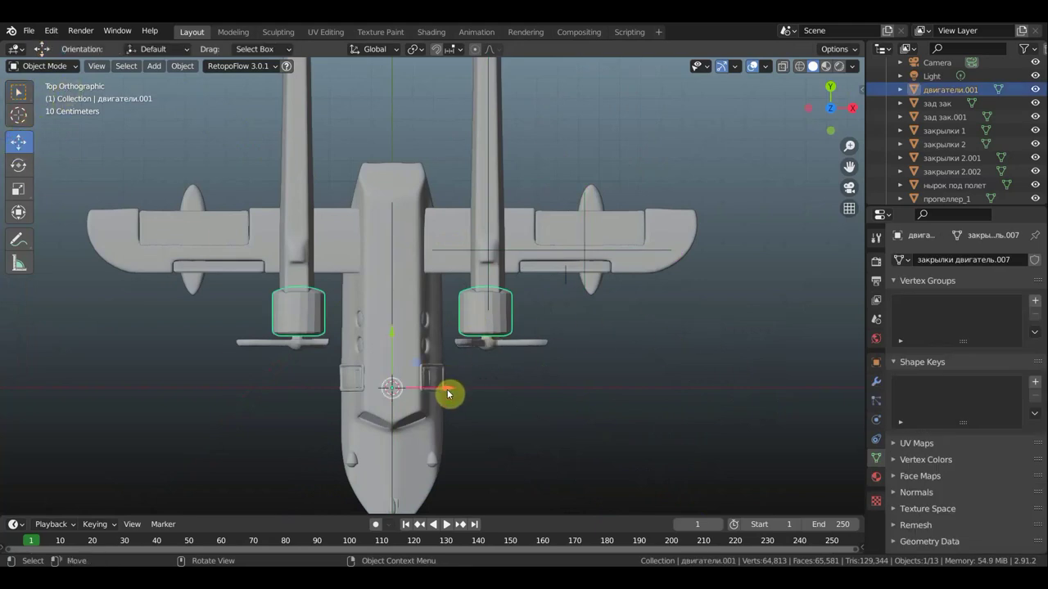
drag(447, 389, 450, 390)
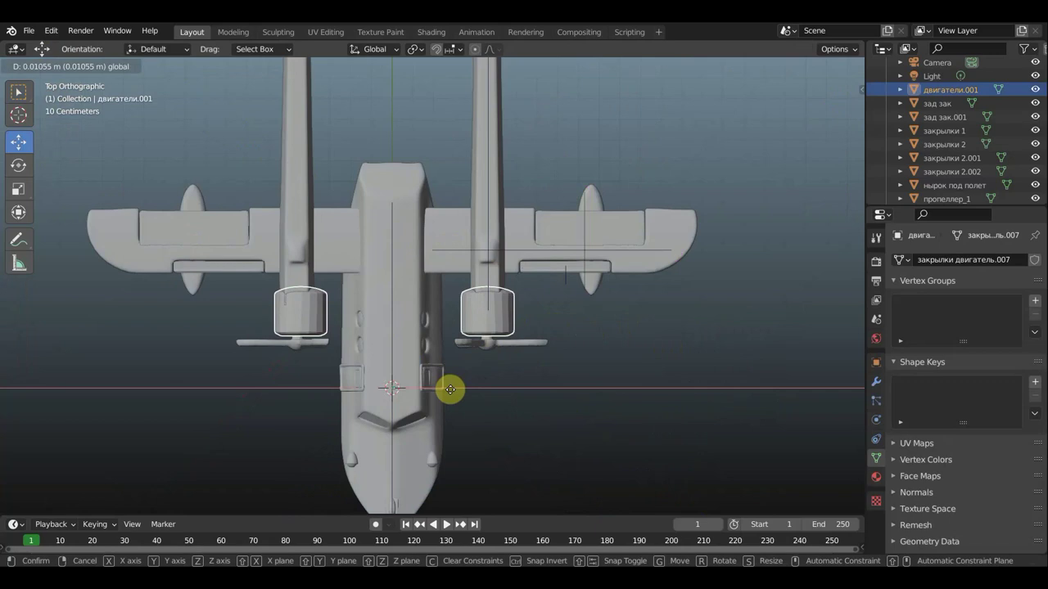
drag(450, 390, 450, 389)
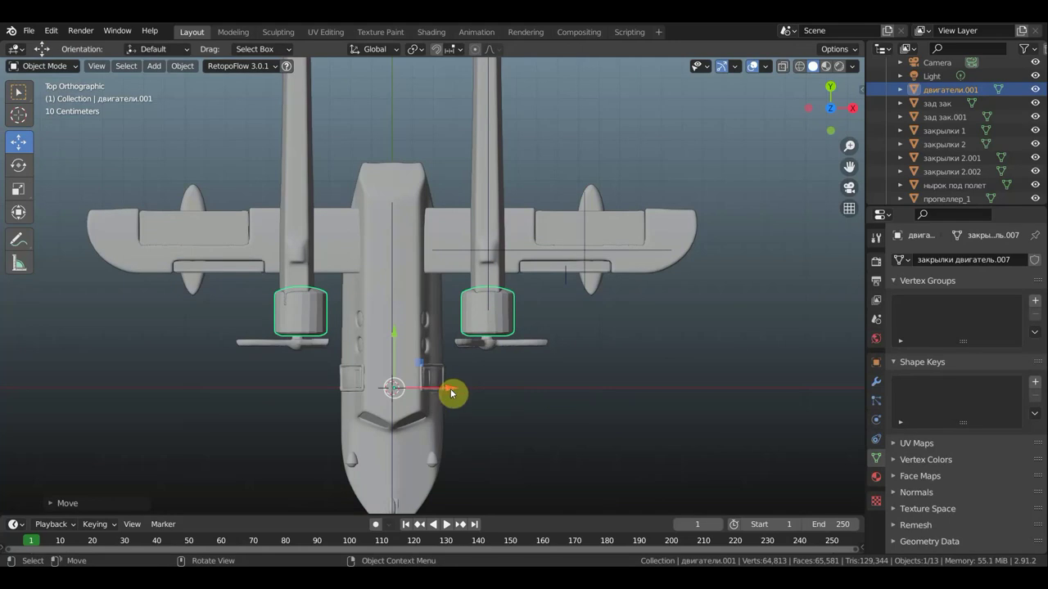
Move the engines back along X, view the plane from the front, and select the left propeller
drag(444, 389, 443, 389)
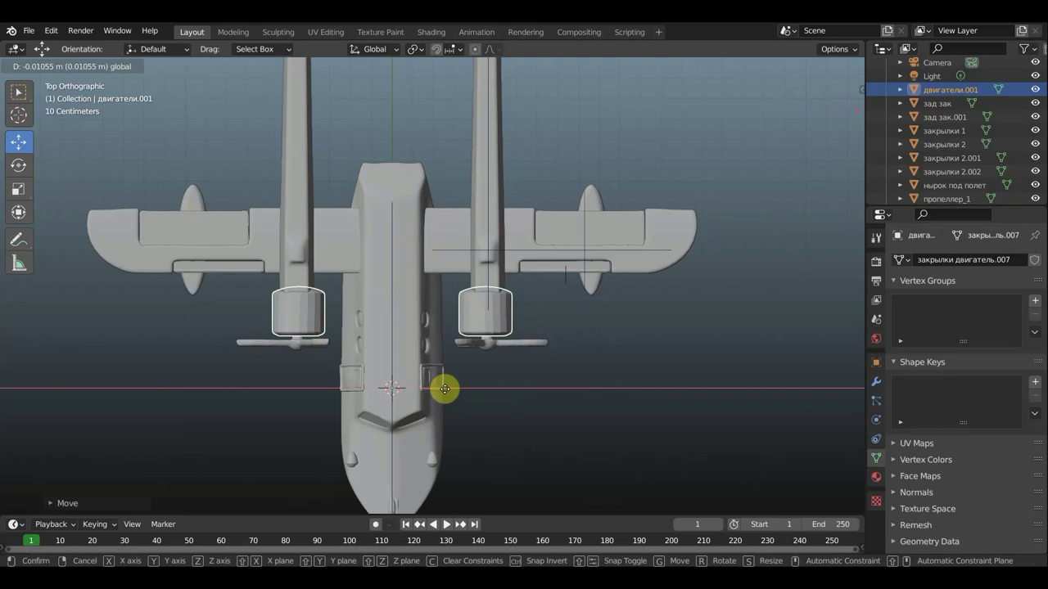
middle_drag(562, 396, 562, 235)
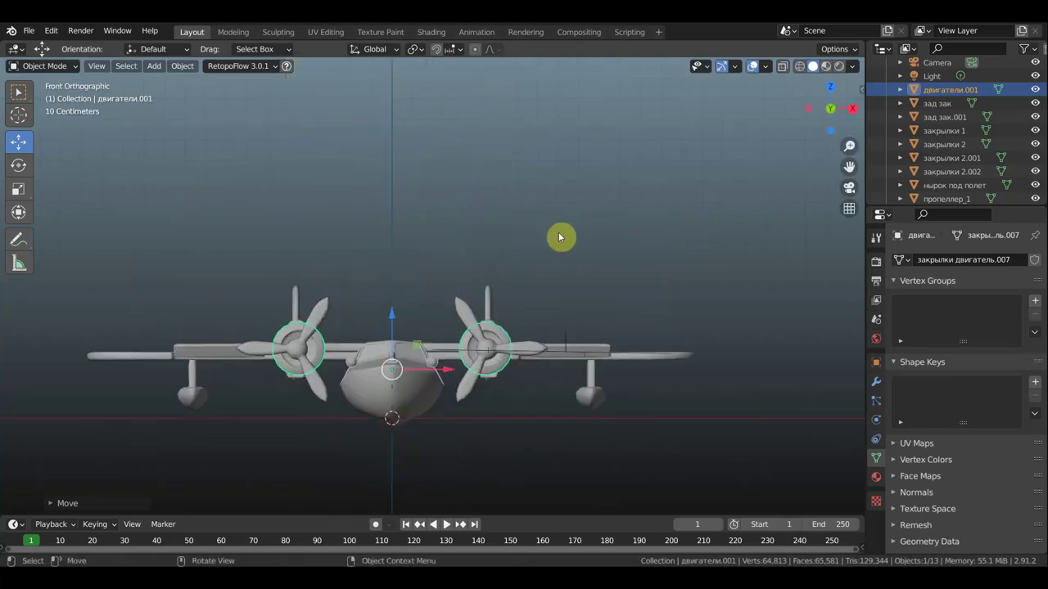
key(KP_1)
shift+middle_drag(469, 259, 524, 164)
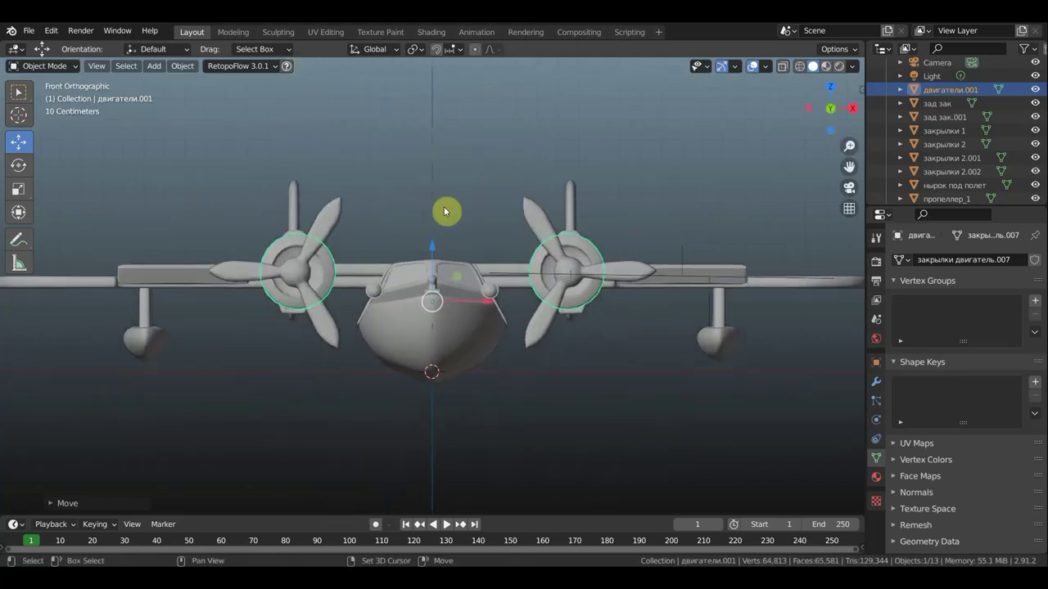
click(336, 223)
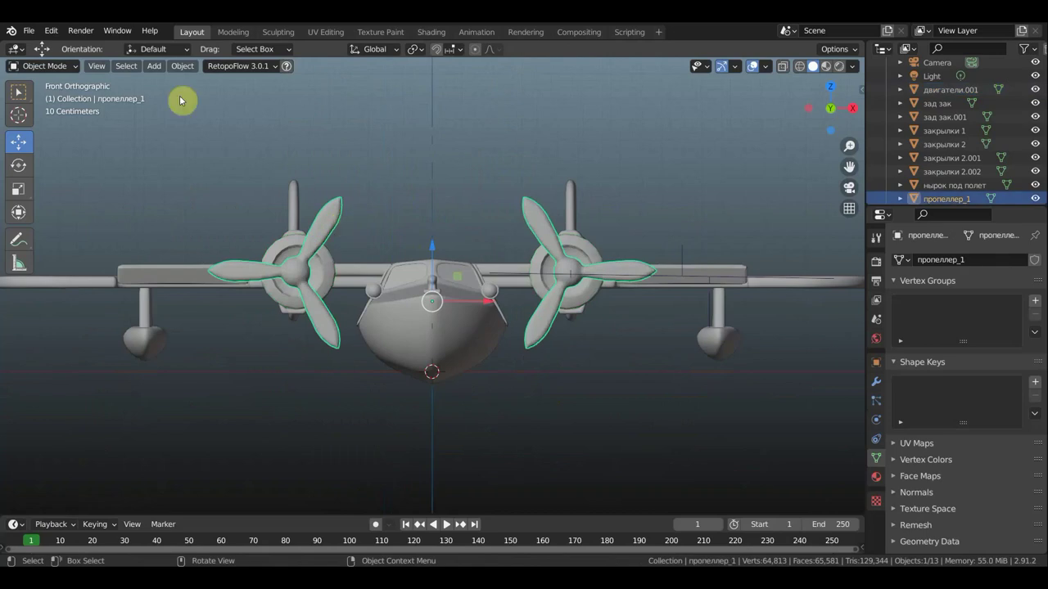
In Edit Mode with X-ray on, box-select the left propeller and delete its vertices
click(45, 66)
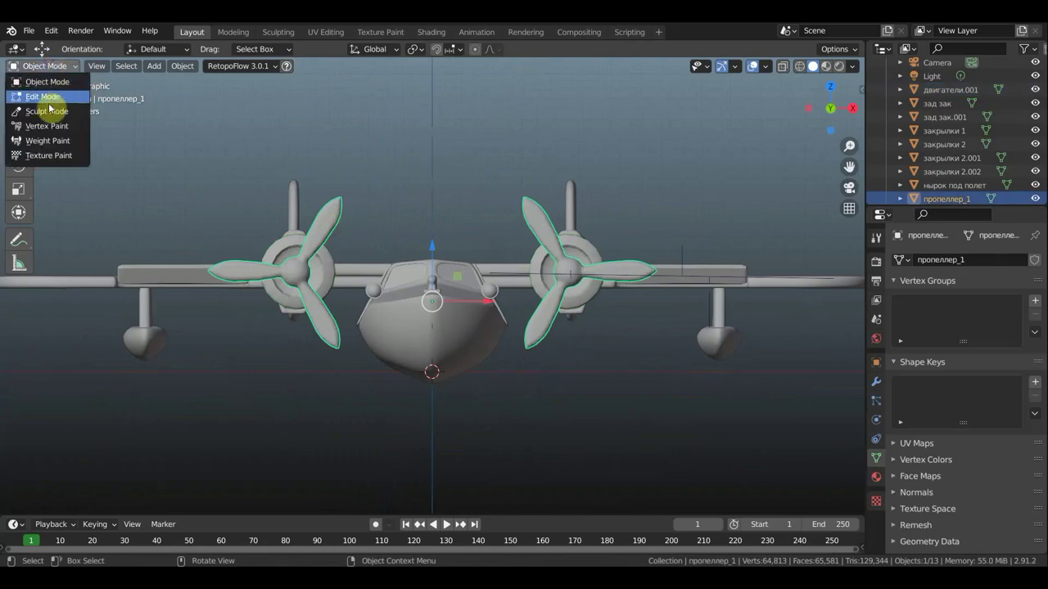
click(54, 97)
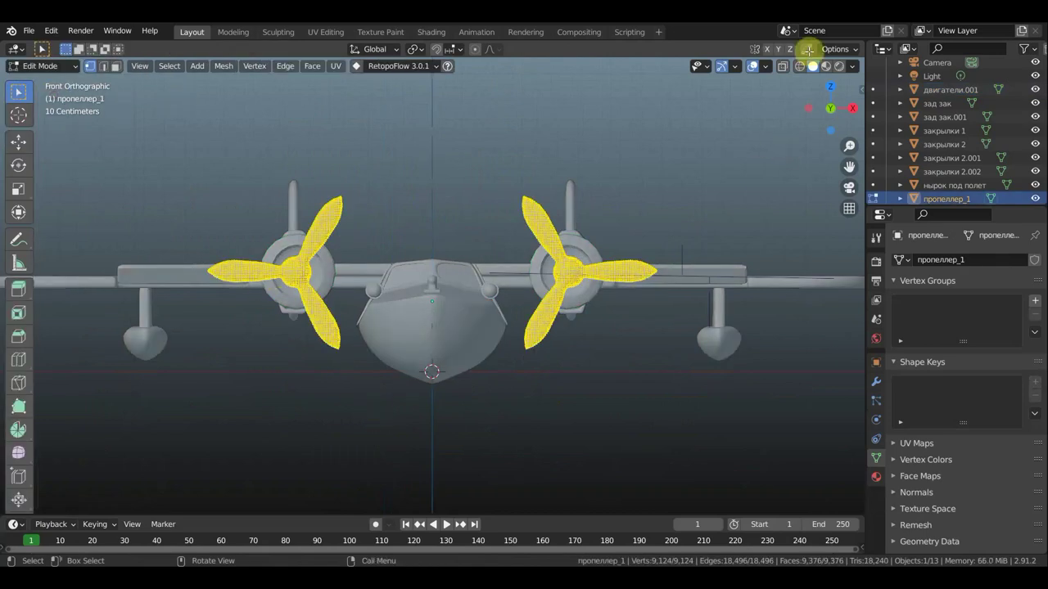
click(800, 66)
drag(442, 443, 126, 157)
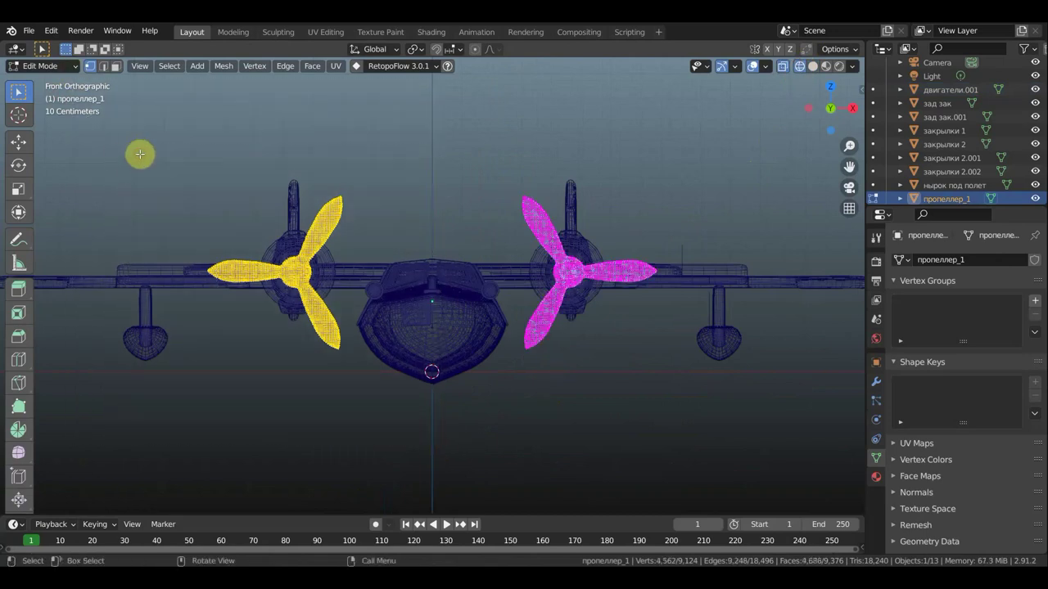
key(x)
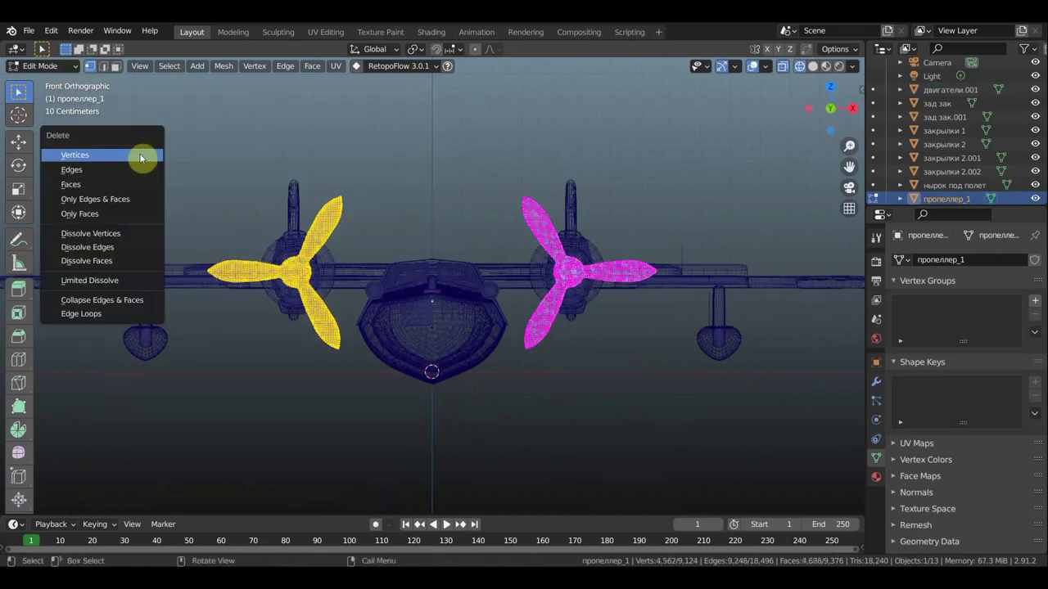
click(139, 158)
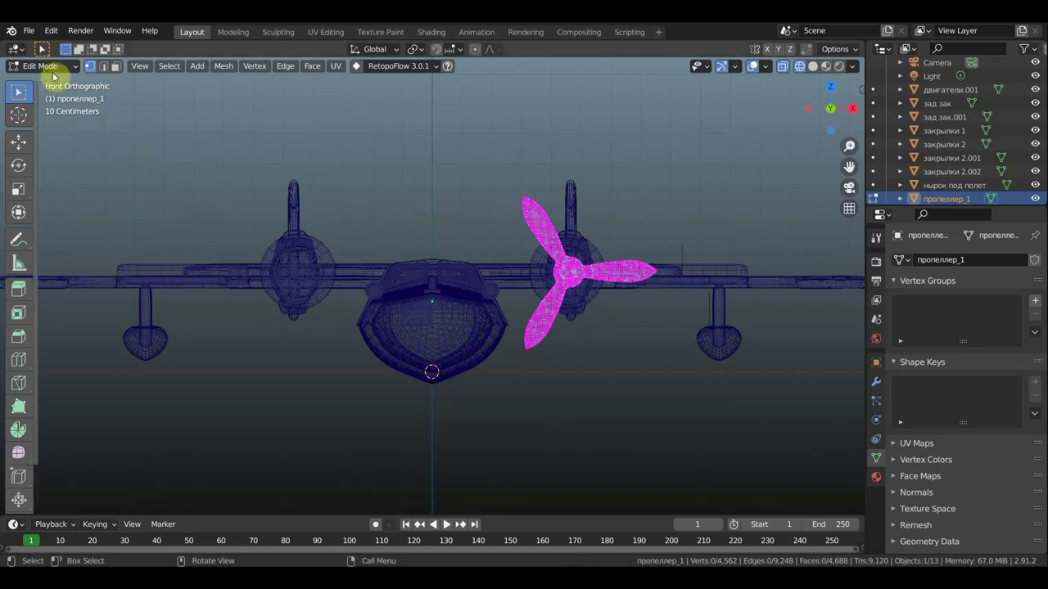
Return to Object Mode with solid shading, orbit the plane, and select the armature
click(46, 69)
click(57, 79)
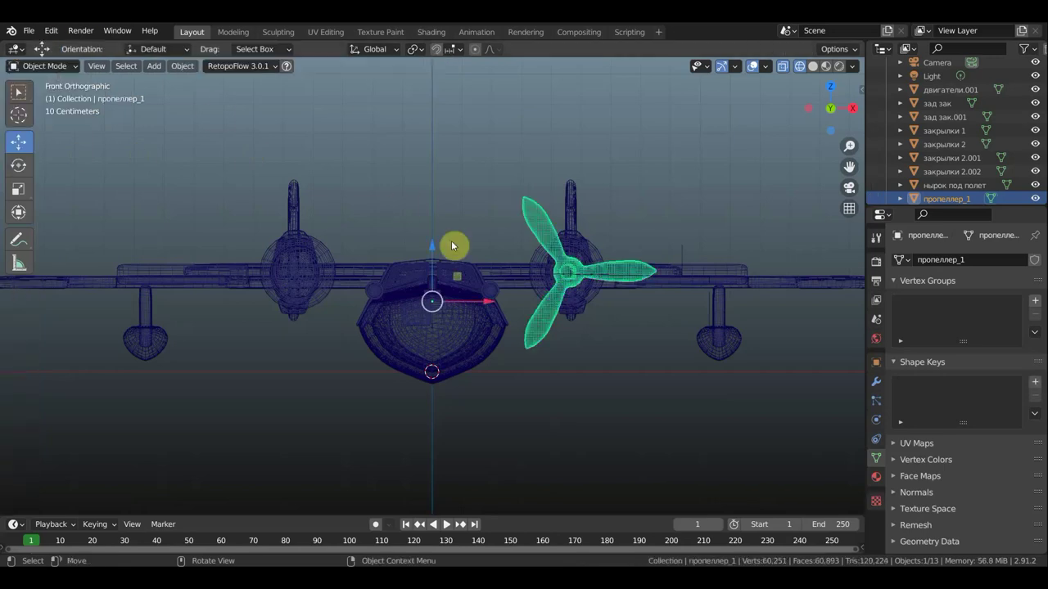
click(813, 66)
mouse_move(802, 168)
middle_down()
mouse_move(726, 260)
mouse_move(714, 313)
mouse_move(732, 374)
middle_up()
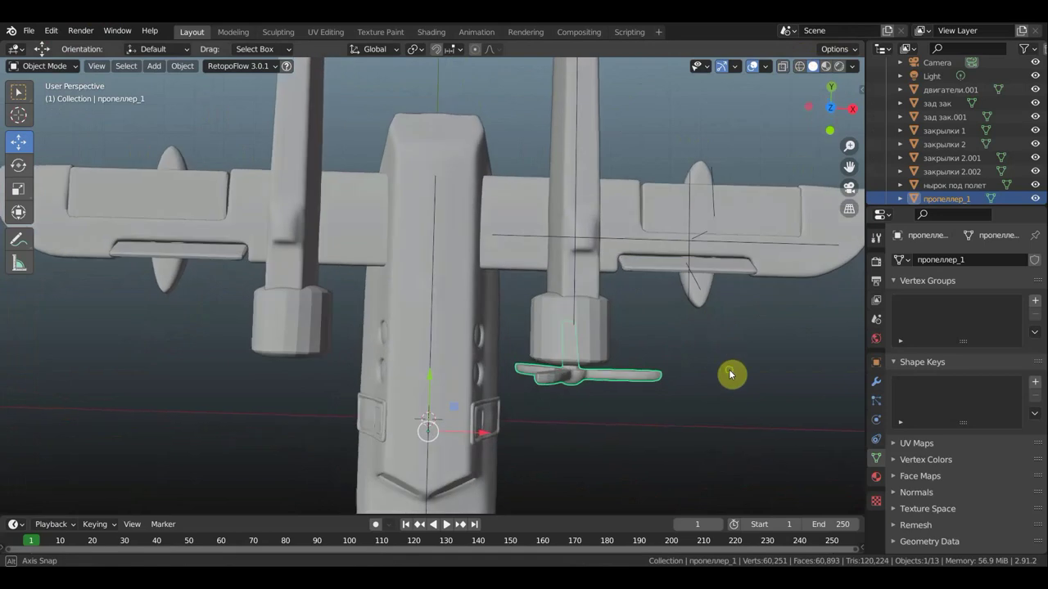
scroll(728, 375, down, 4)
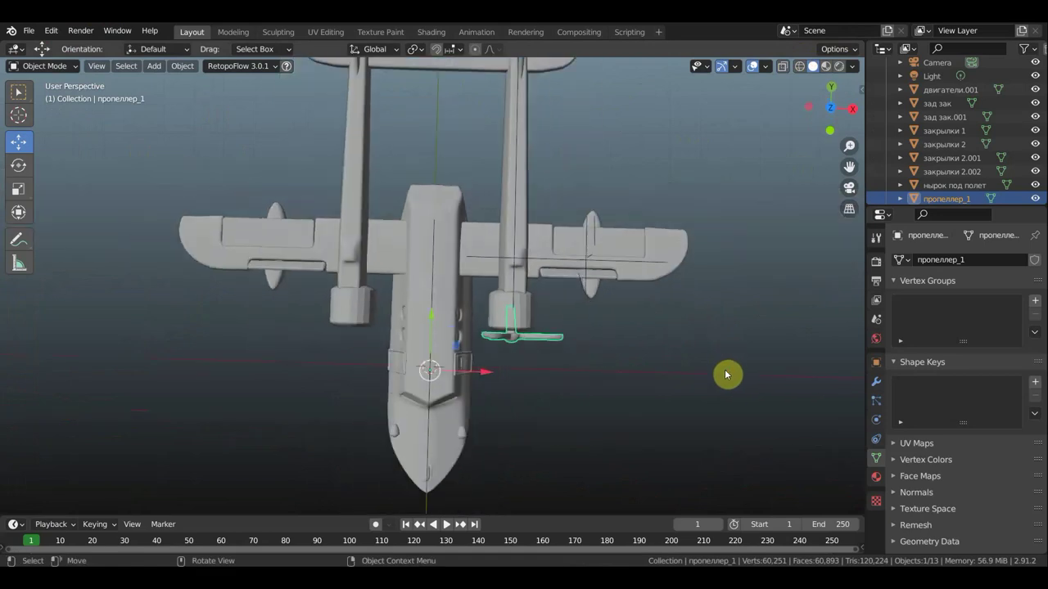
mouse_move(724, 375)
middle_down()
mouse_move(604, 320)
mouse_move(512, 227)
mouse_move(703, 219)
mouse_move(683, 218)
mouse_move(795, 238)
mouse_move(677, 315)
mouse_move(631, 325)
middle_up()
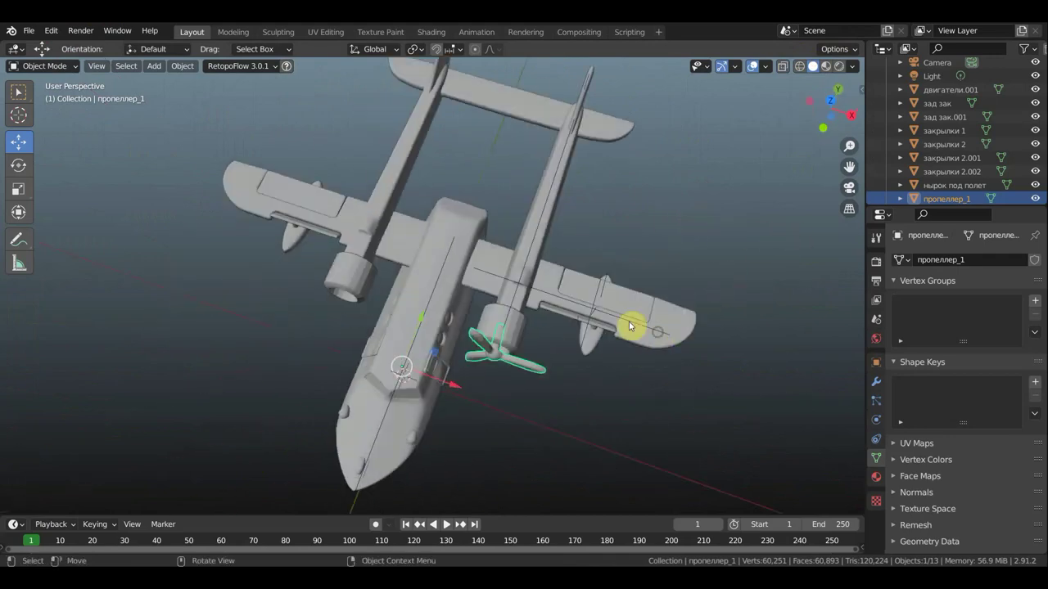
click(528, 256)
Enter armature Edit Mode and box-select the right wing and engine bones from top view
click(39, 66)
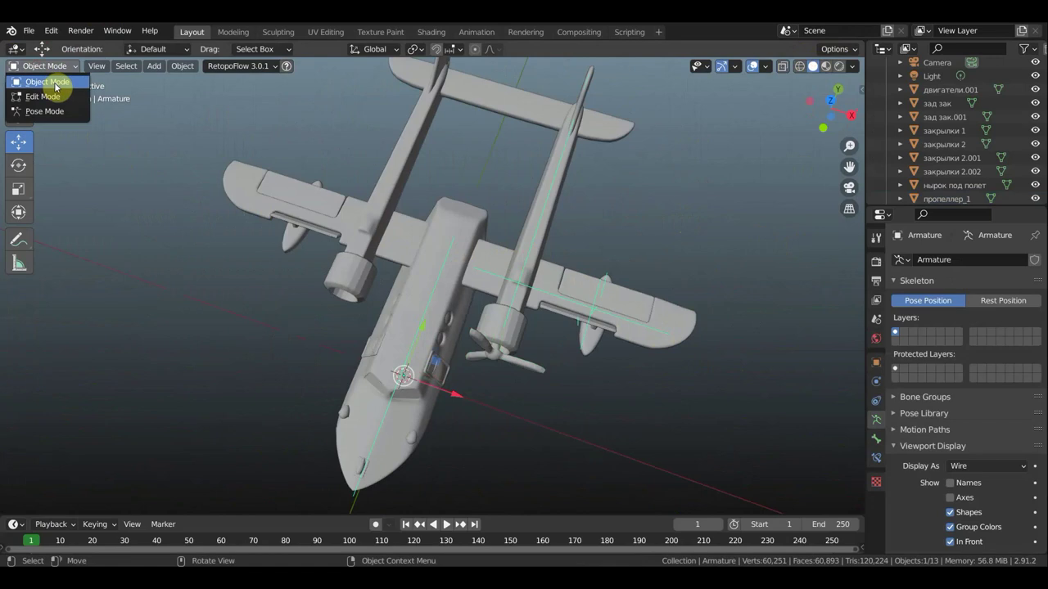
click(45, 99)
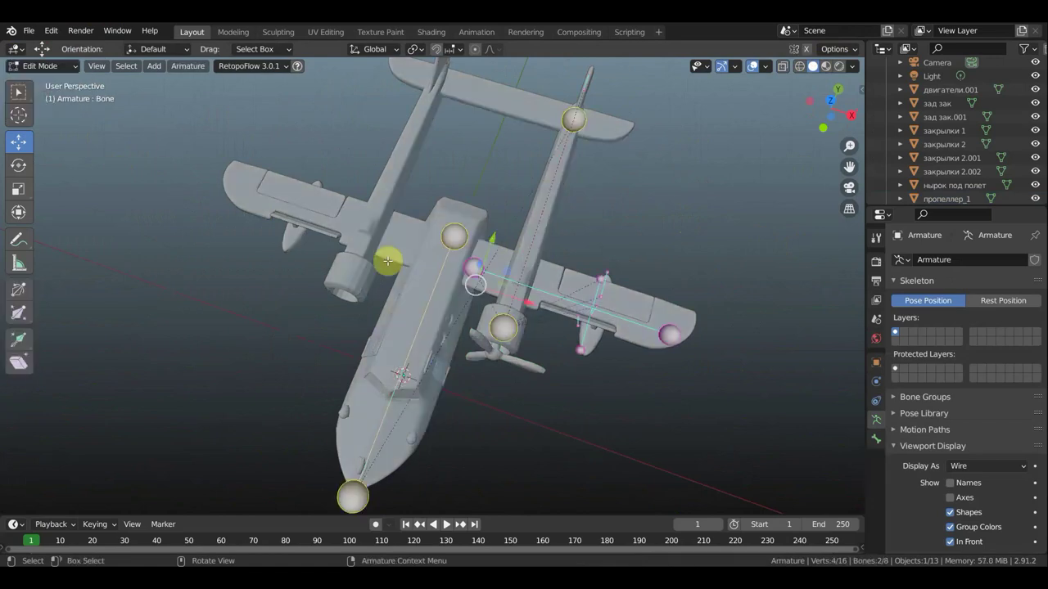
key(KP_7)
scroll(704, 276, down, 2)
scroll(680, 311, down, 1)
scroll(636, 394, down, 1)
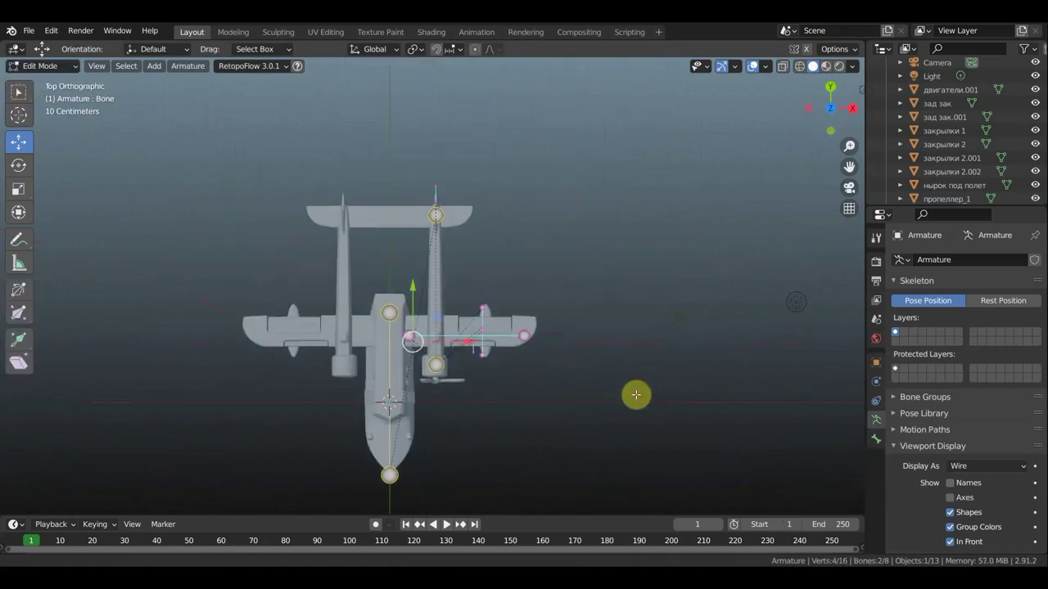
drag(638, 432, 407, 173)
scroll(496, 346, up, 2)
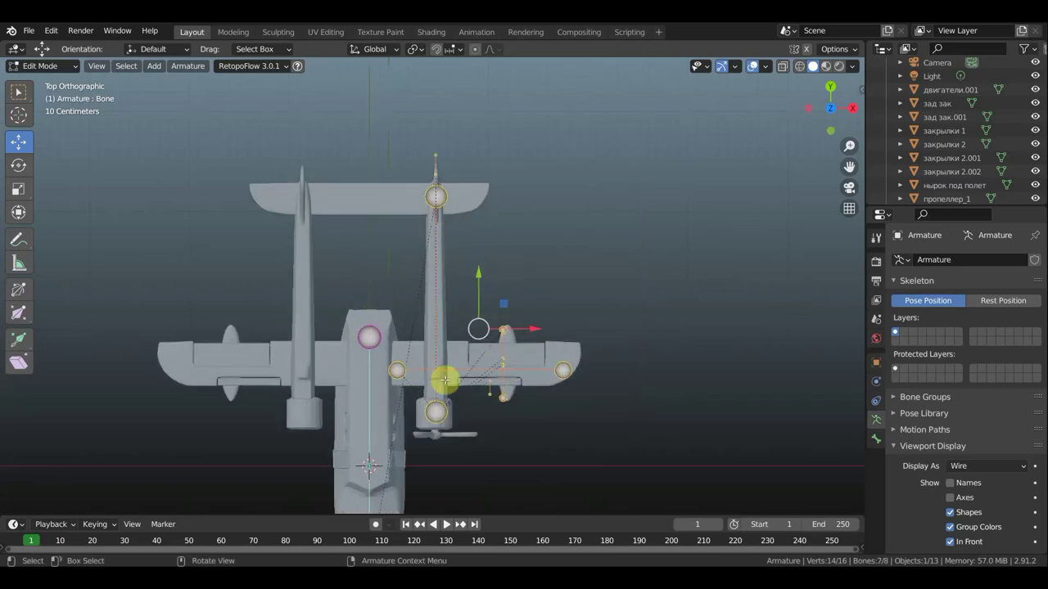
scroll(617, 343, down, 2)
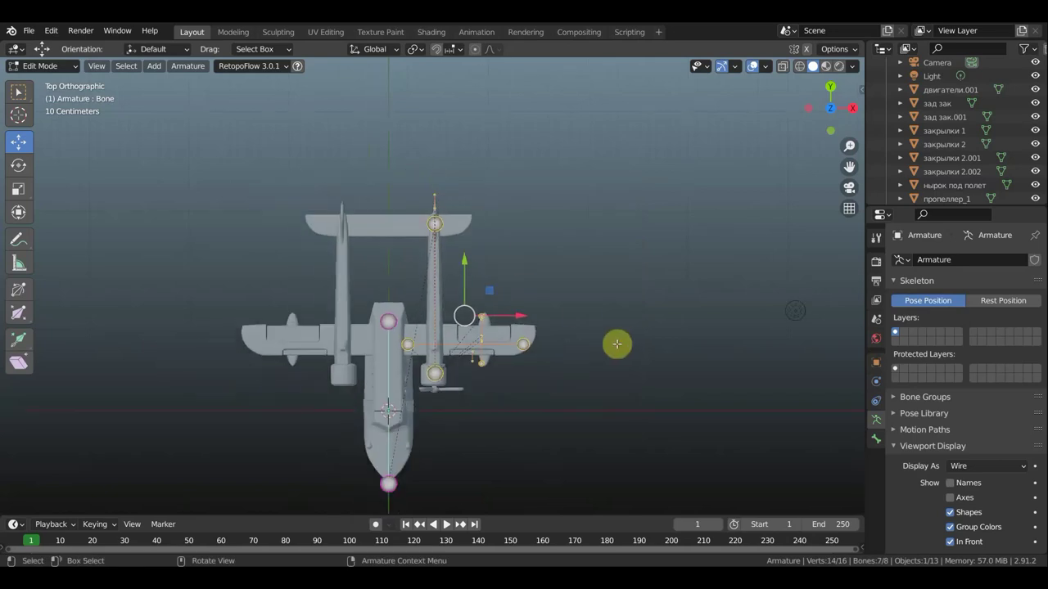
Duplicate those bones, mirror the copies across global X, and move them to the left side
key(shift+d)
right_click(616, 344)
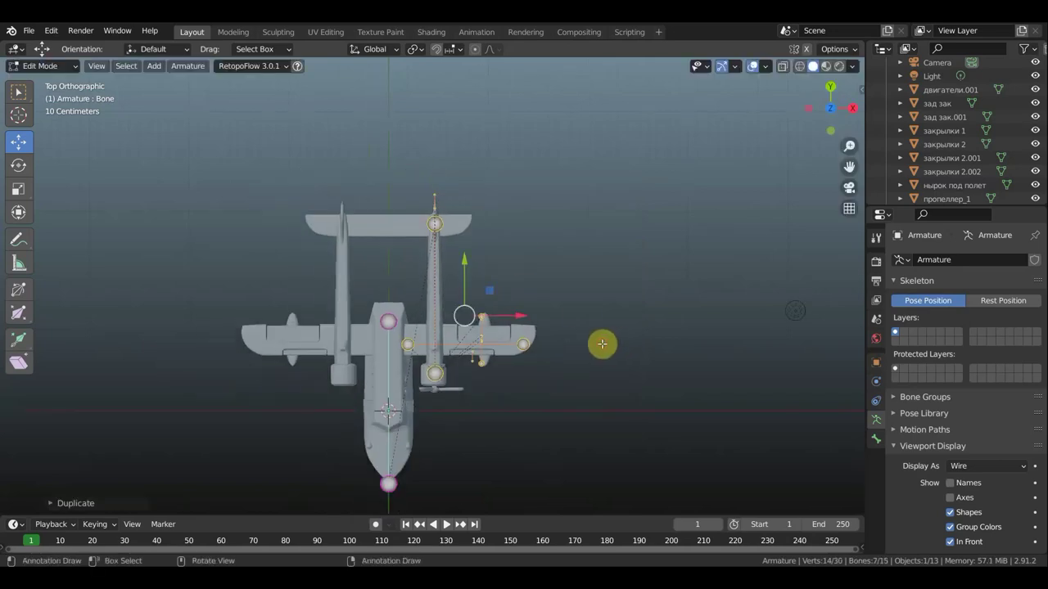
right_click(597, 344)
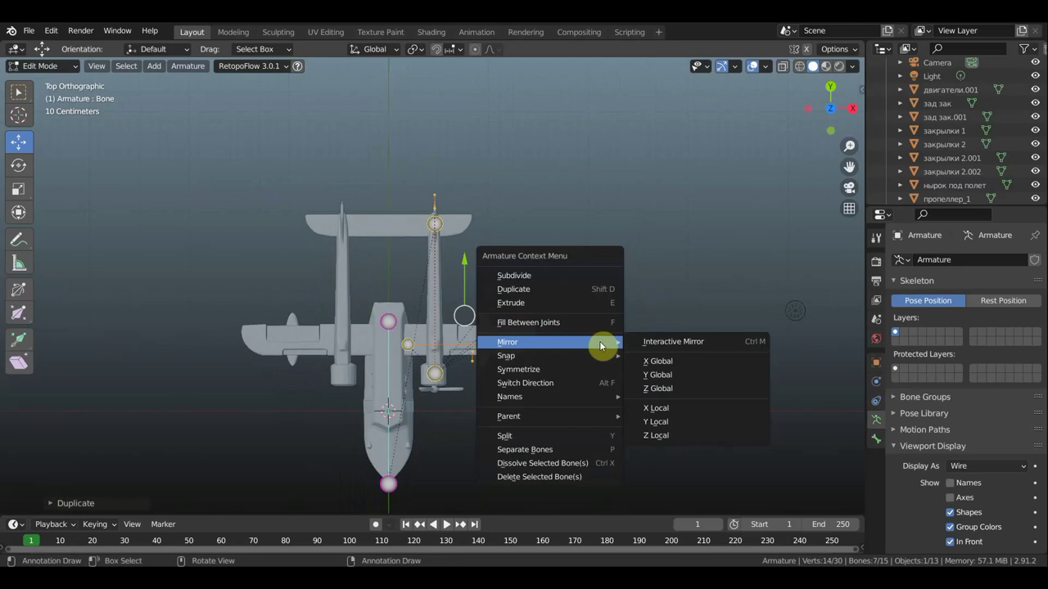
click(659, 362)
key(g)
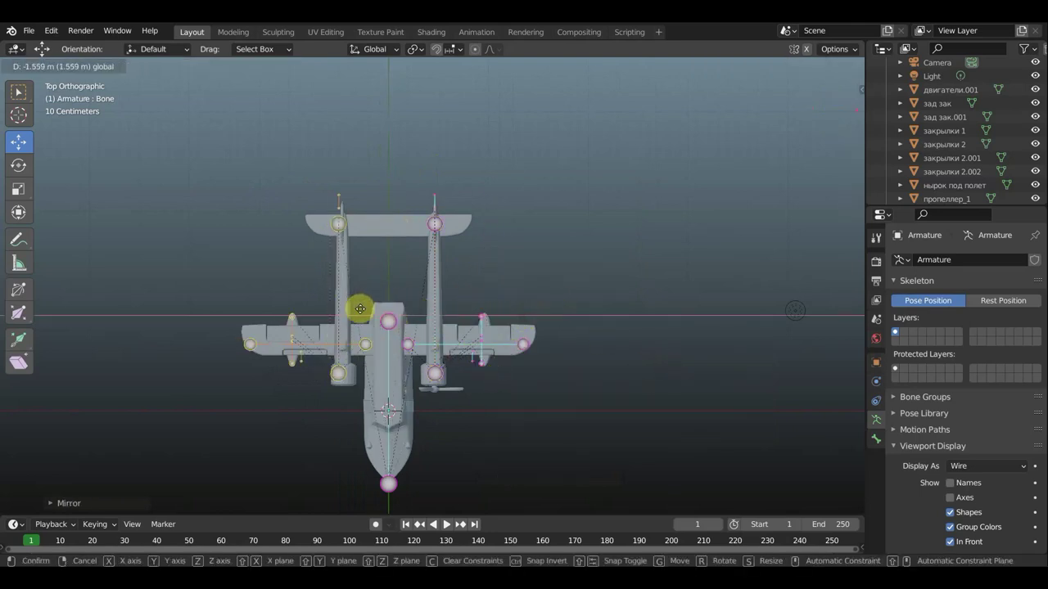
scroll(341, 324, up, 1)
click(341, 323)
mouse_move(617, 423)
middle_down()
mouse_move(568, 300)
mouse_move(532, 287)
middle_up()
scroll(532, 287, up, 3)
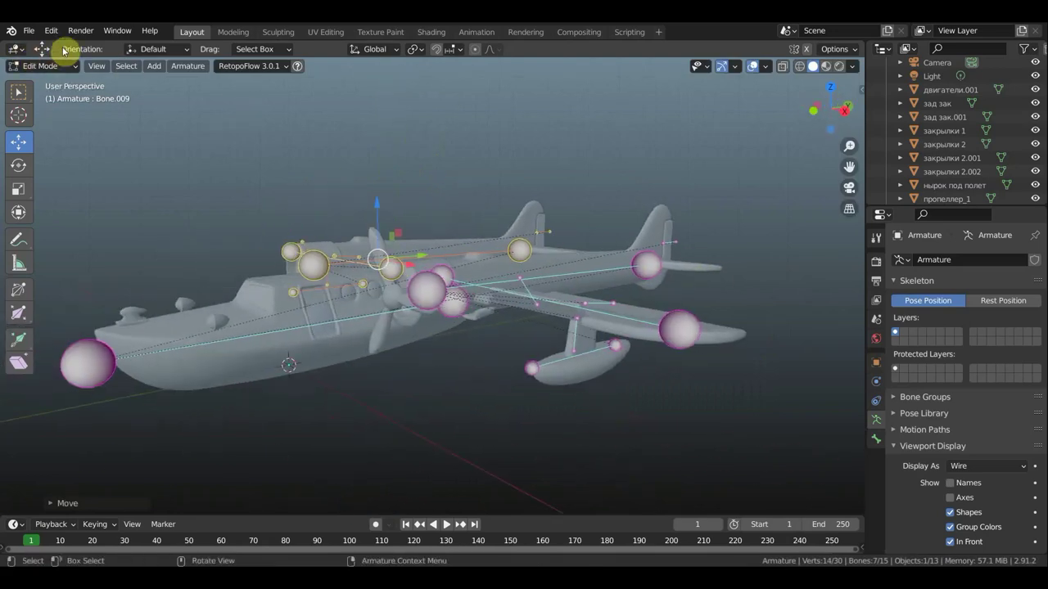
Switch back to Object Mode and save the file as нырок под полет.blend
click(45, 66)
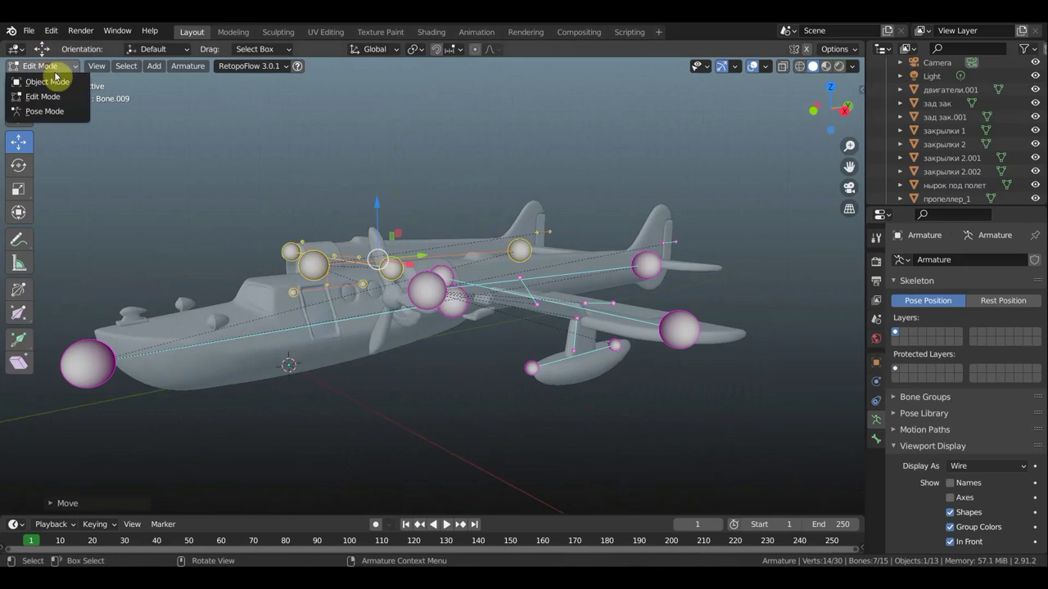
click(41, 79)
click(29, 31)
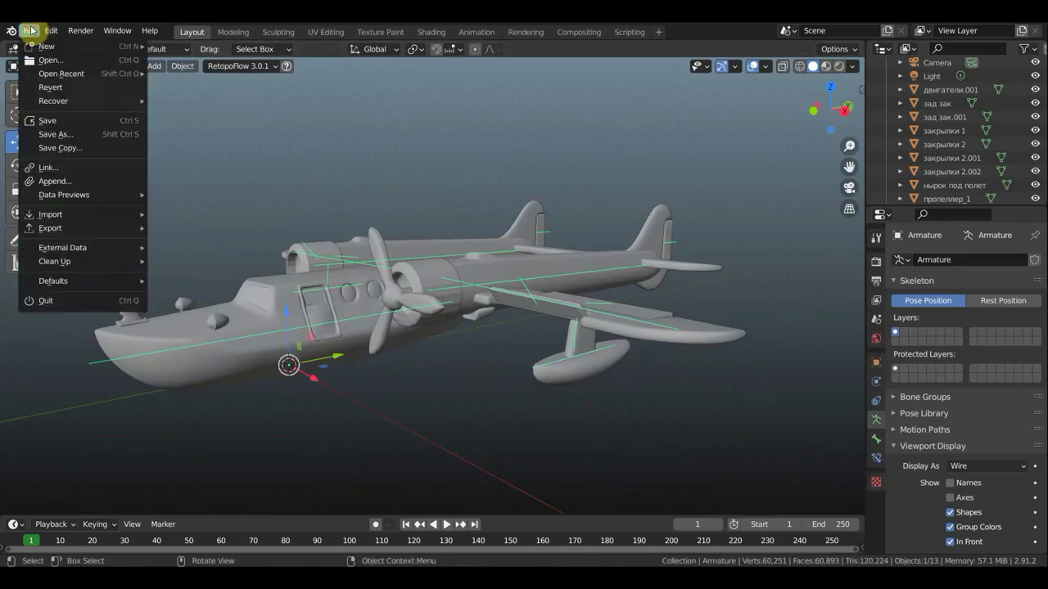
click(61, 124)
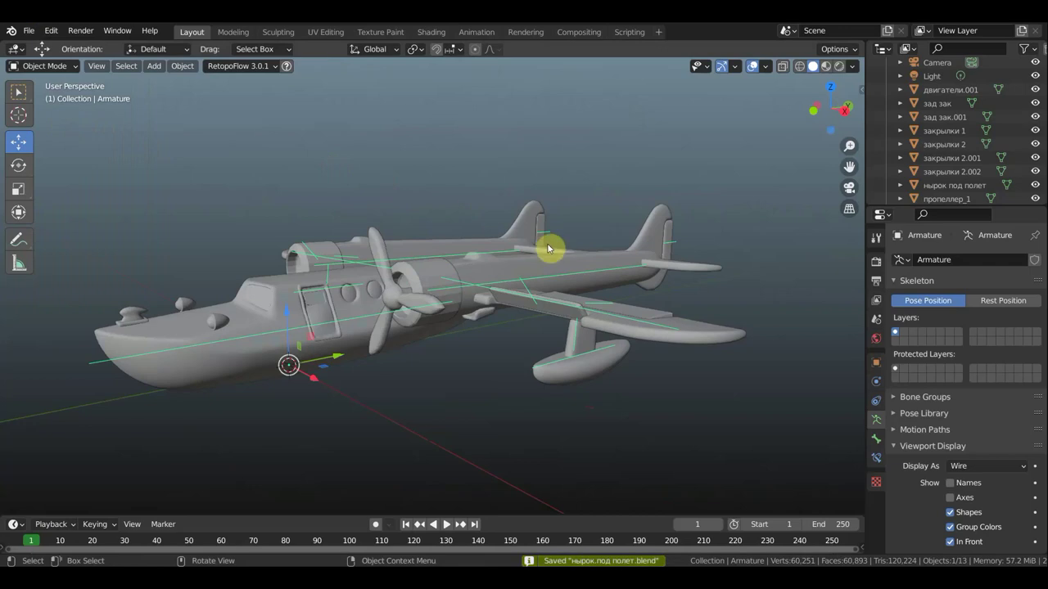
Orbit around the plane, select the body mesh, then deselect everything
middle_drag(566, 287, 526, 304)
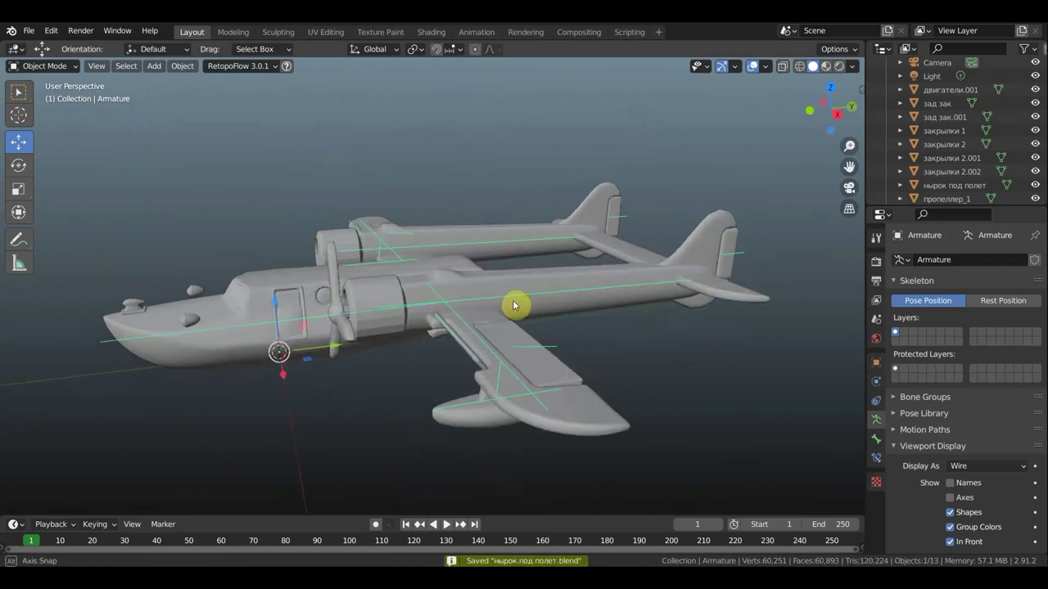
click(276, 279)
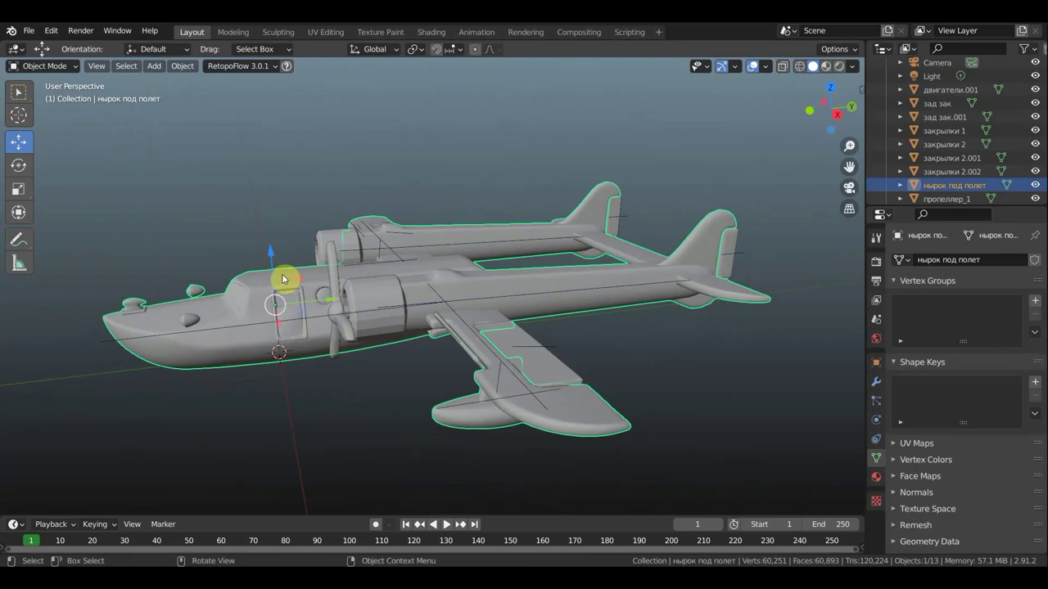
mouse_move(283, 281)
middle_down()
mouse_move(286, 320)
mouse_move(281, 303)
mouse_move(381, 315)
middle_up()
key(alt+a)
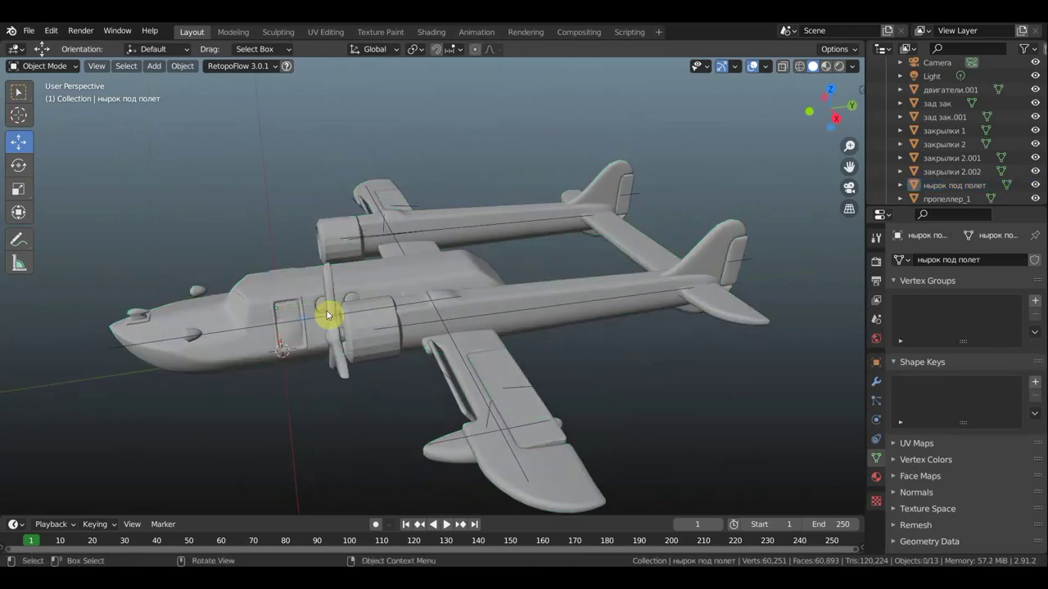
Select the plane body mesh, then the armature, and parent them With Automatic Weights
click(263, 298)
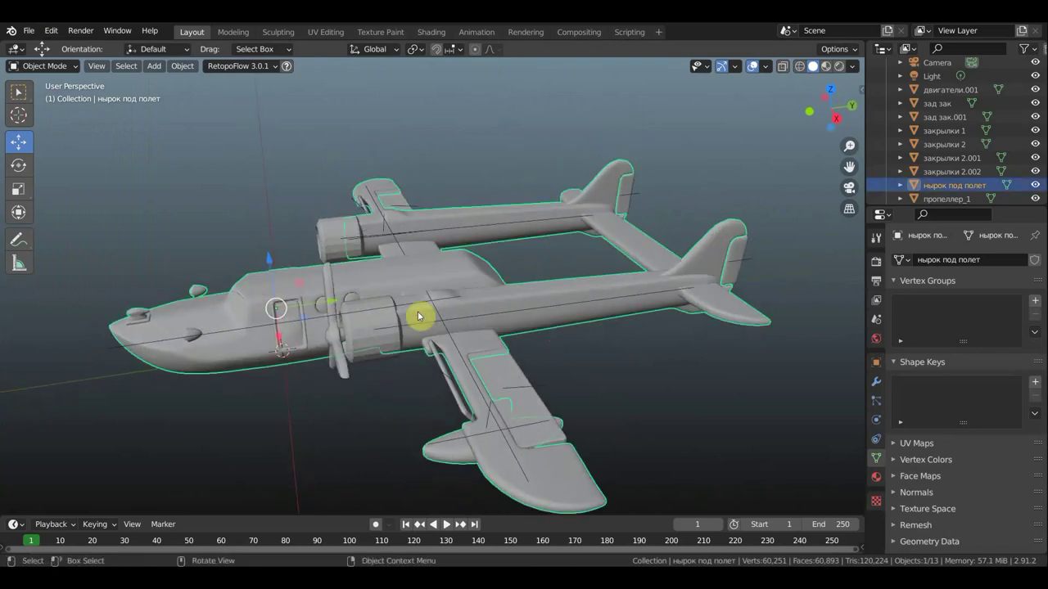
shift+click(485, 311)
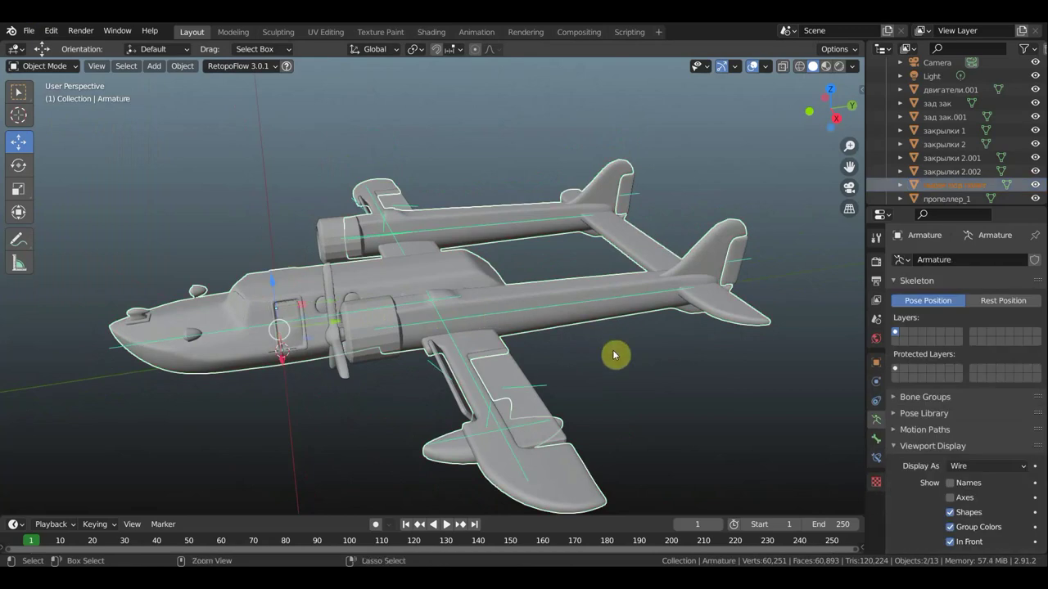
key(ctrl+p)
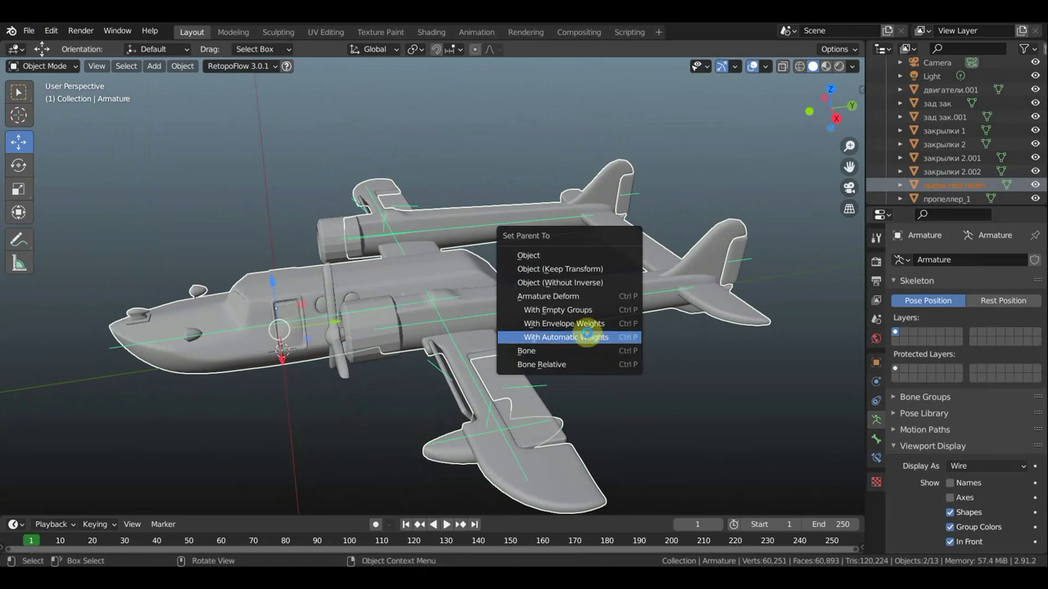
click(588, 336)
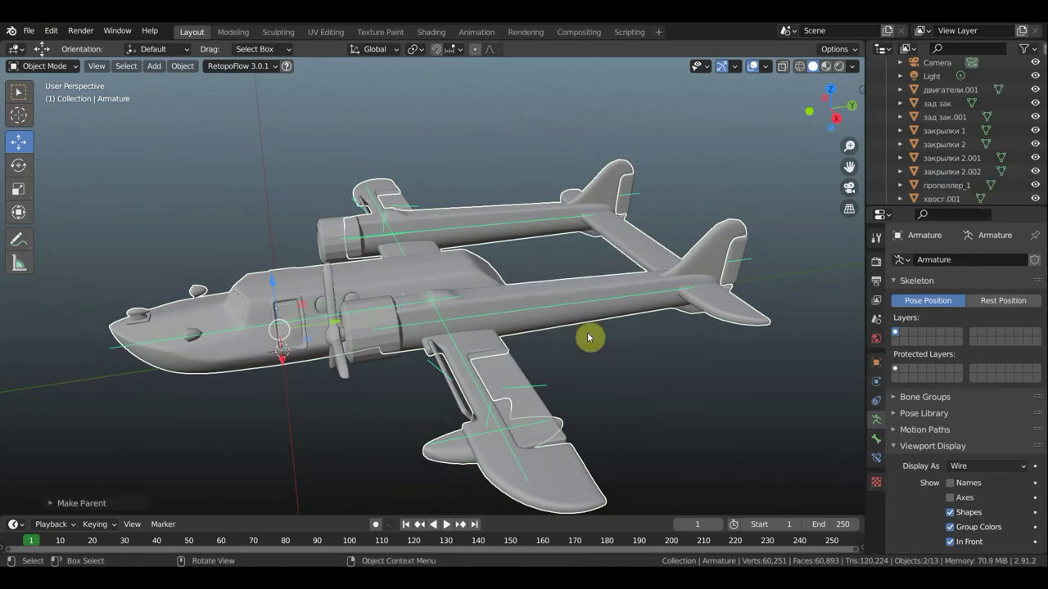
scroll(588, 337, down, 2)
mouse_move(589, 338)
middle_down()
mouse_move(622, 334)
mouse_move(608, 325)
middle_up()
From top view, bone-parent the upper flap закрылки 1 to Bone.010 in Pose Mode
scroll(607, 325, up, 4)
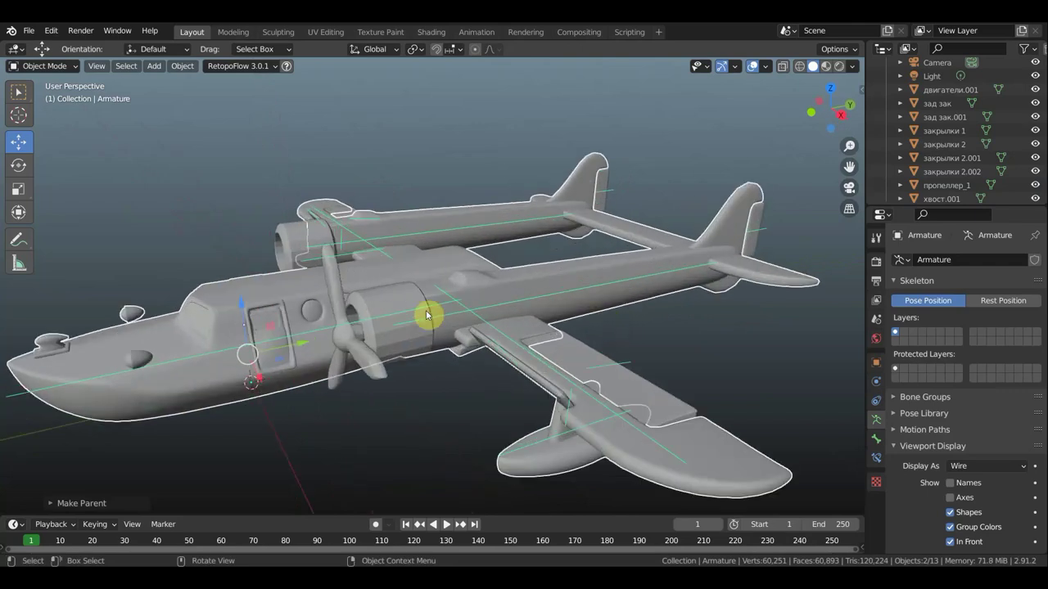
key(KP_7)
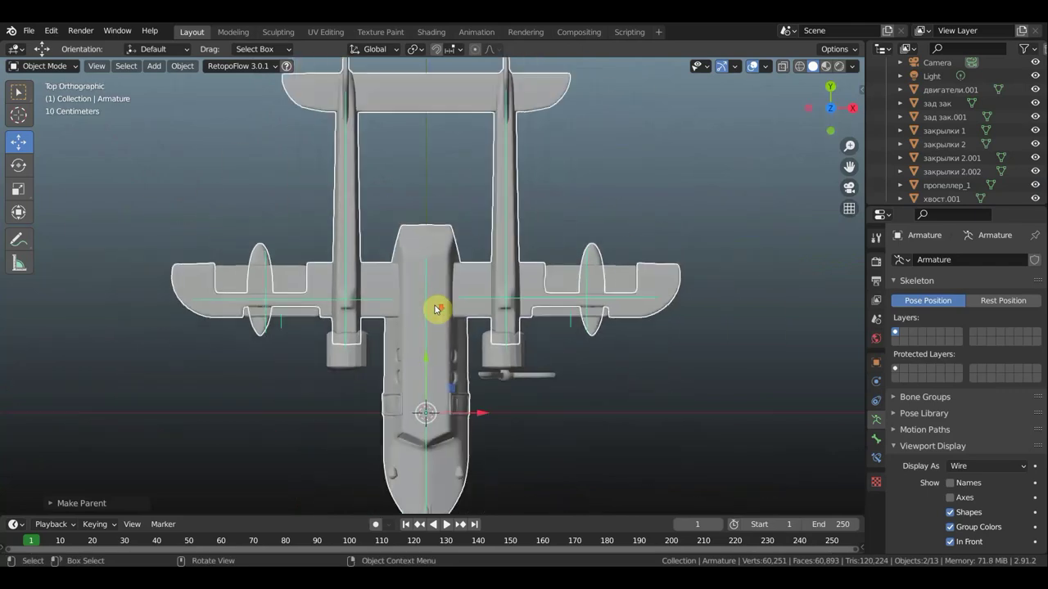
shift+middle_drag(440, 309, 513, 319)
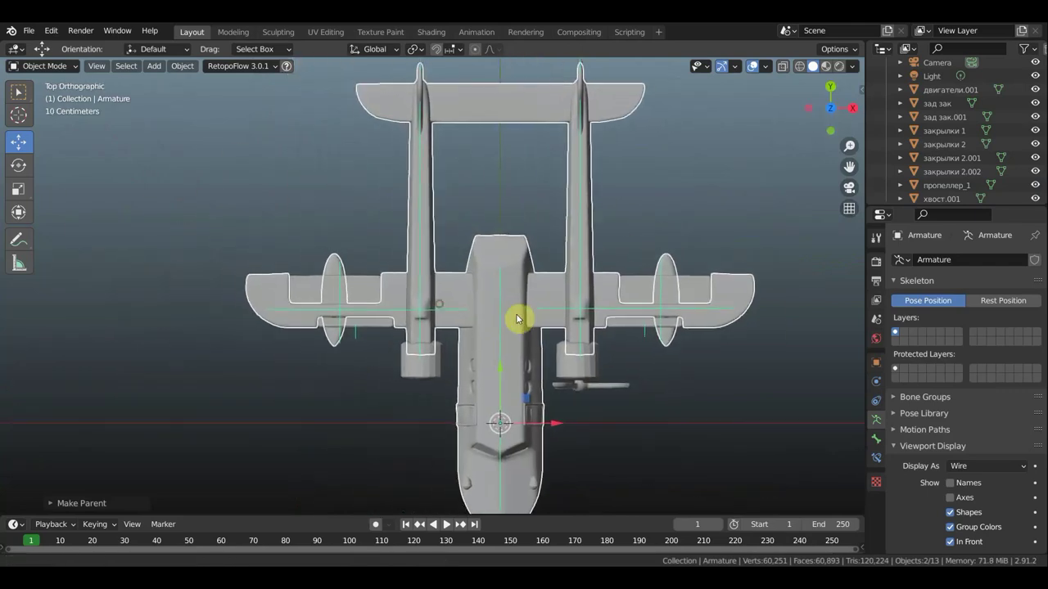
click(361, 287)
scroll(349, 288, up, 4)
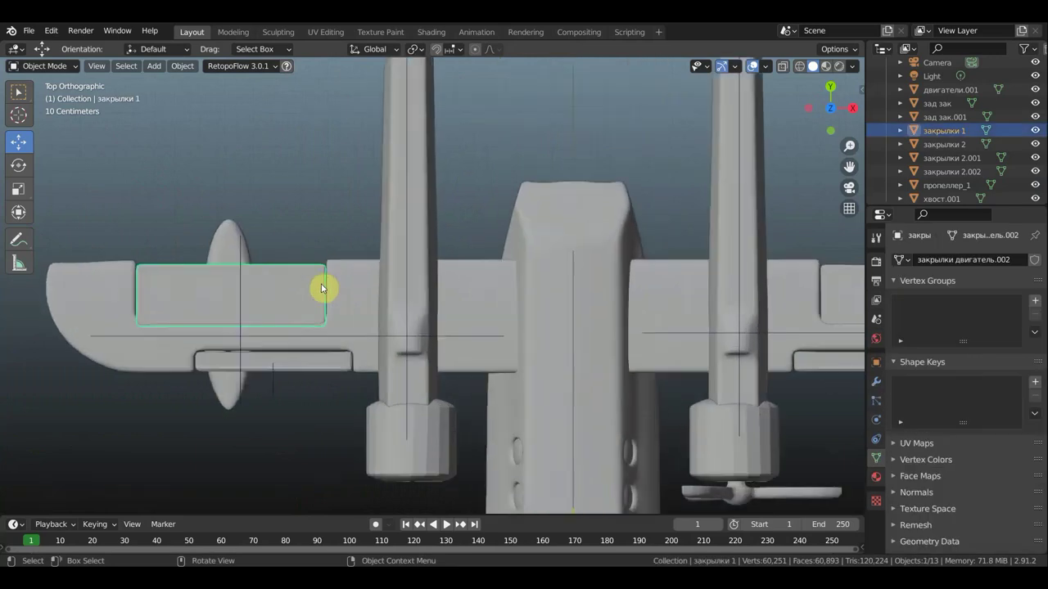
click(241, 285)
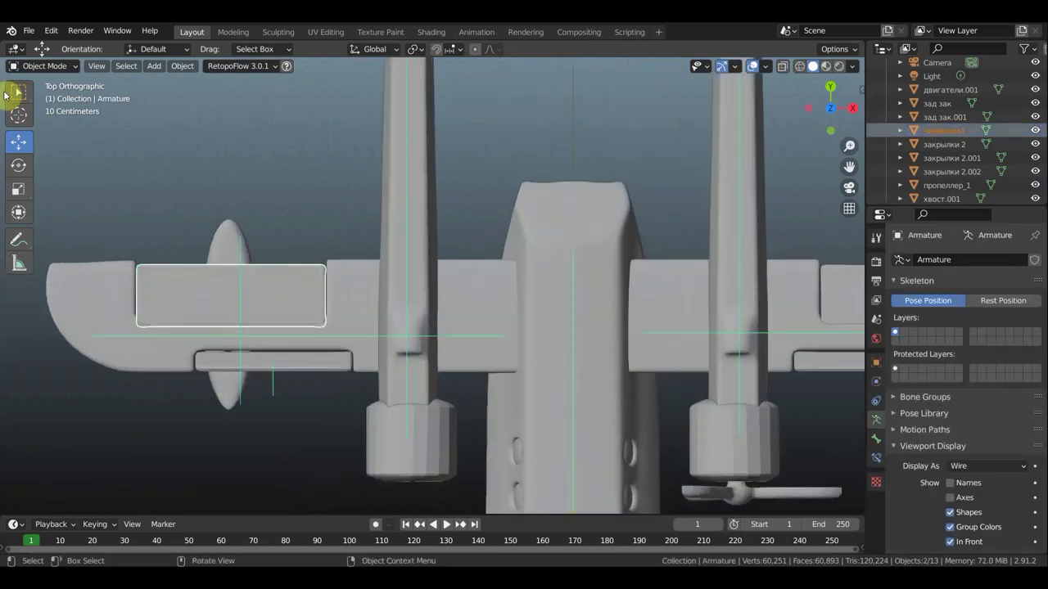
click(37, 66)
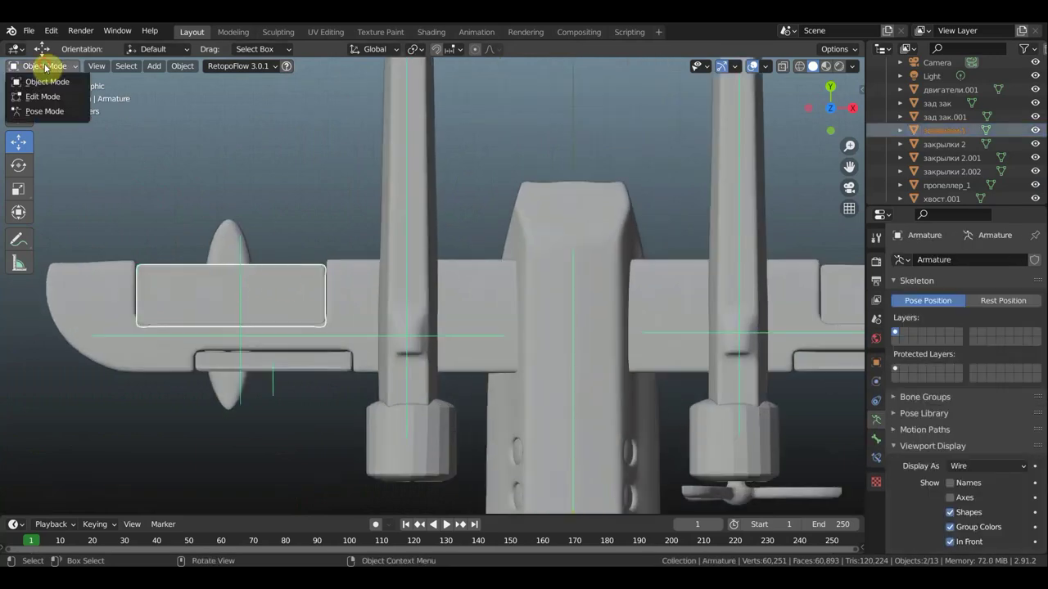
click(45, 111)
click(240, 252)
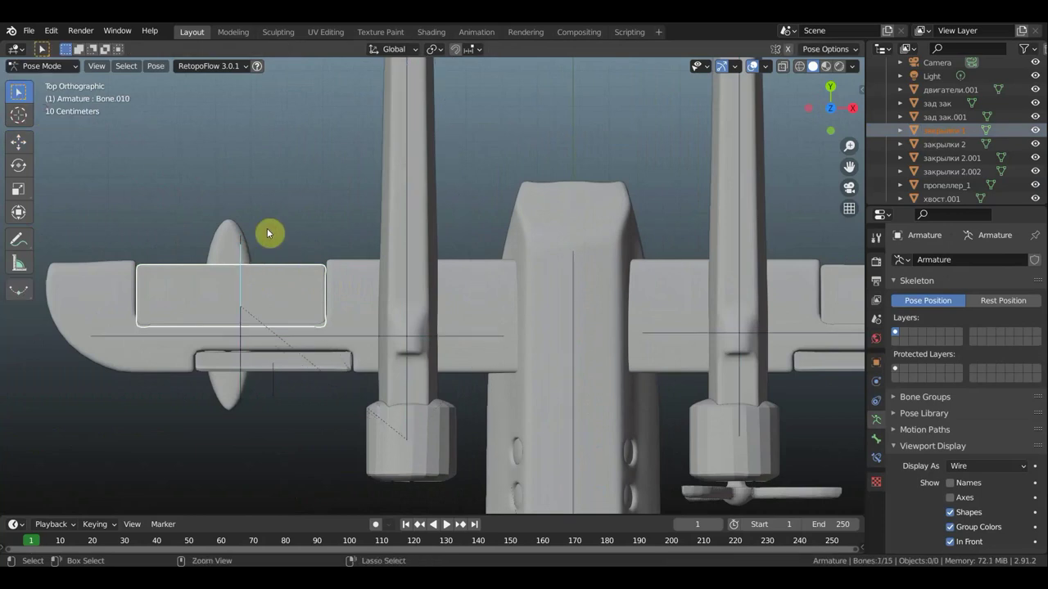
key(ctrl+p)
click(183, 242)
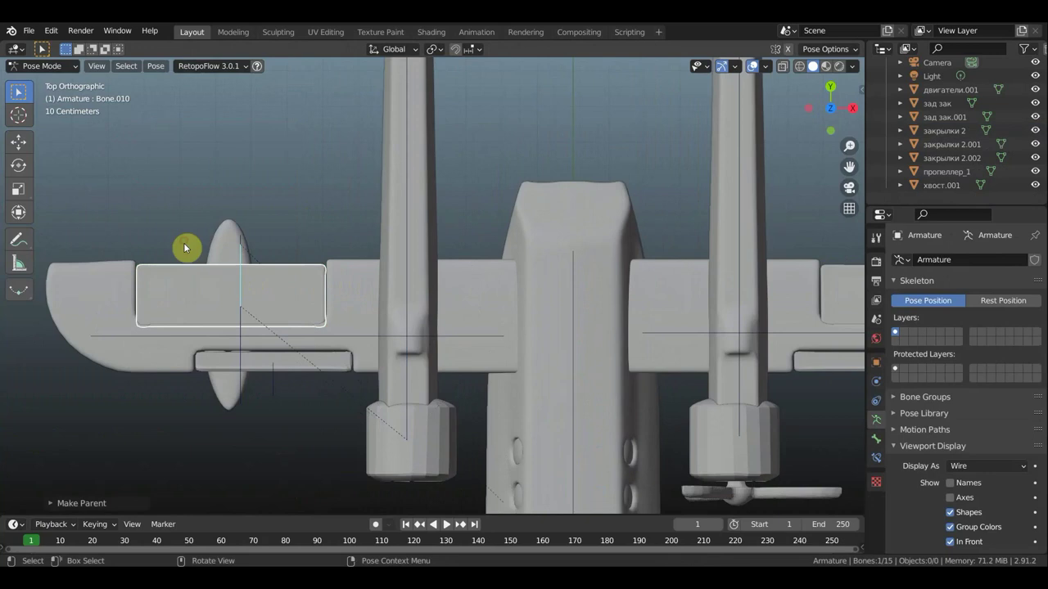
Bone-parent the lower flap закрылки 2.001 to Bone.011, then orbit to view the tail
click(47, 68)
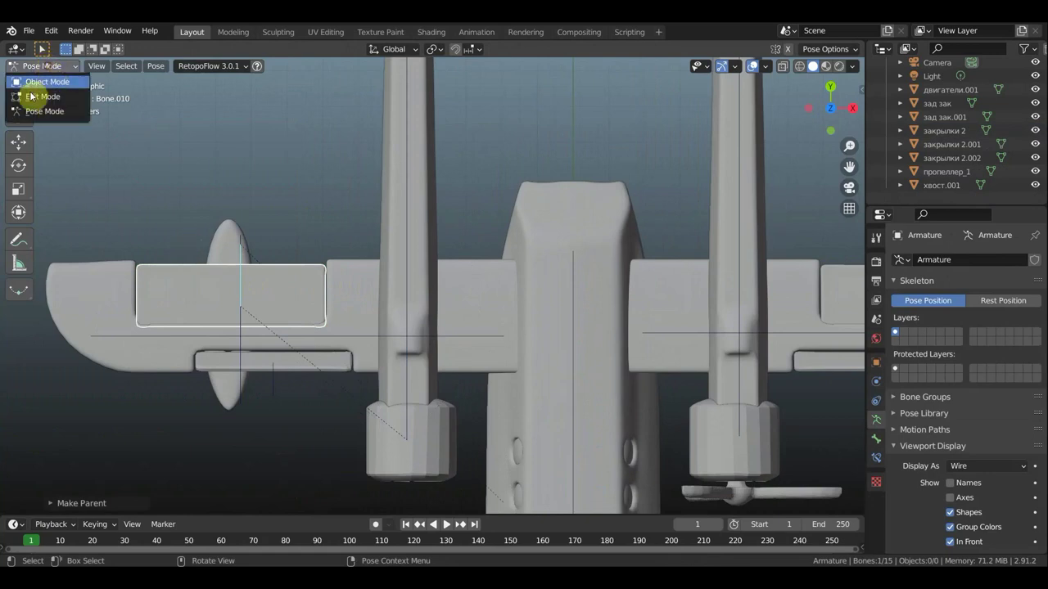
click(46, 82)
click(301, 362)
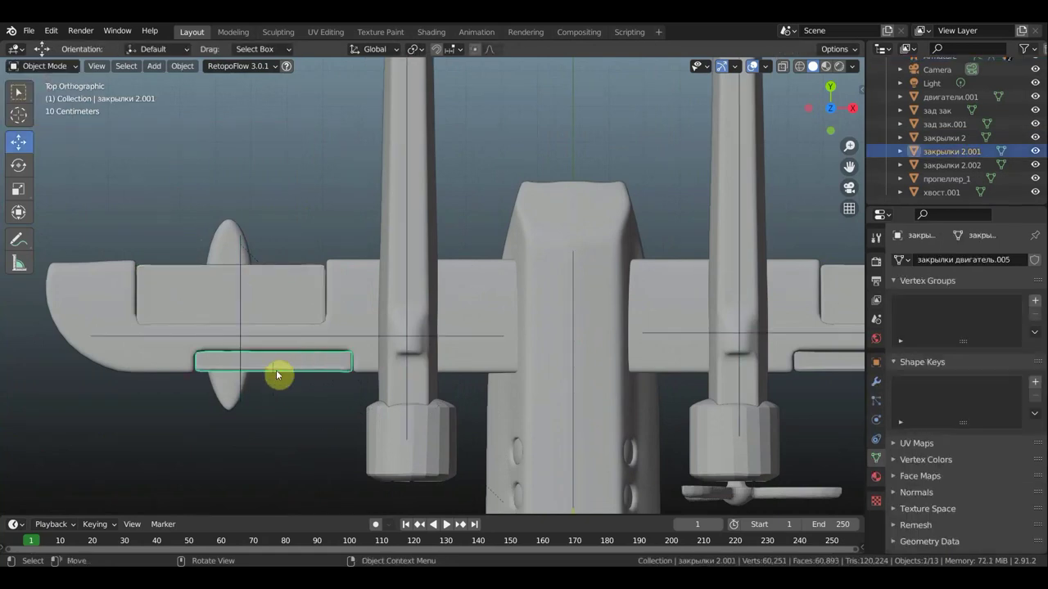
click(274, 374)
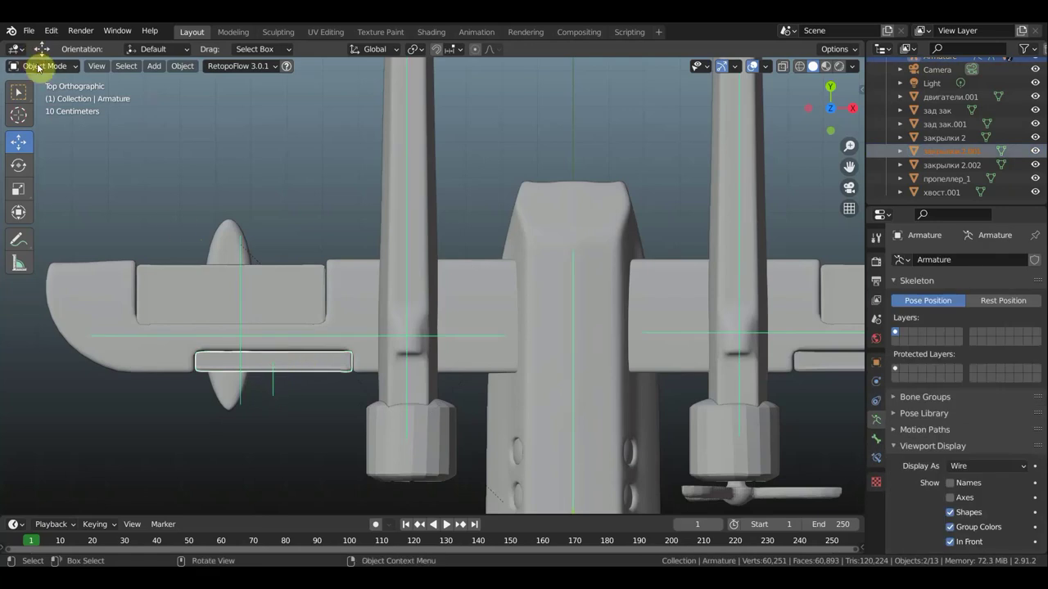
click(41, 67)
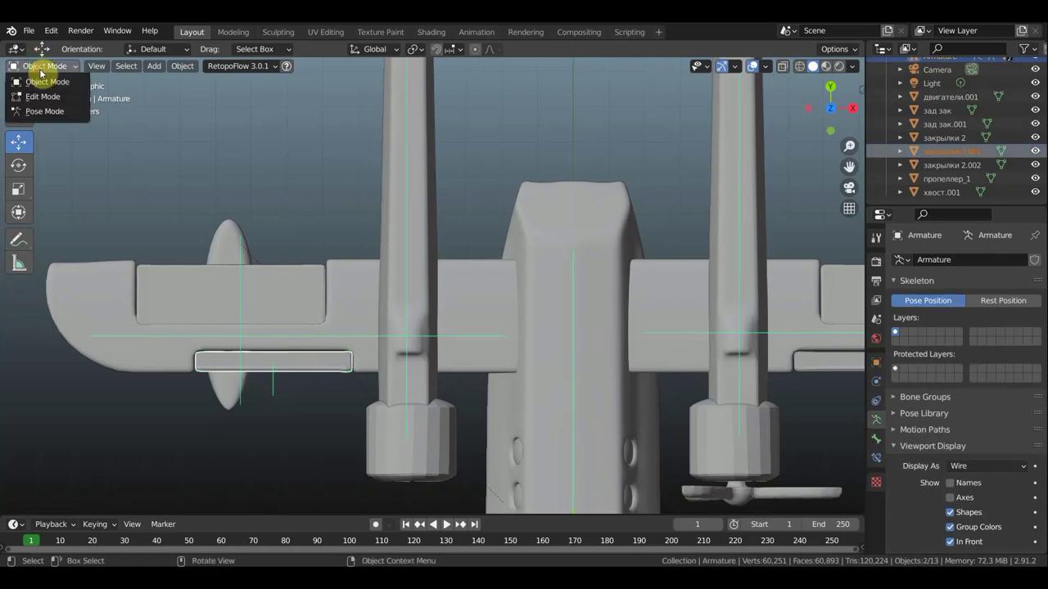
click(56, 120)
click(273, 391)
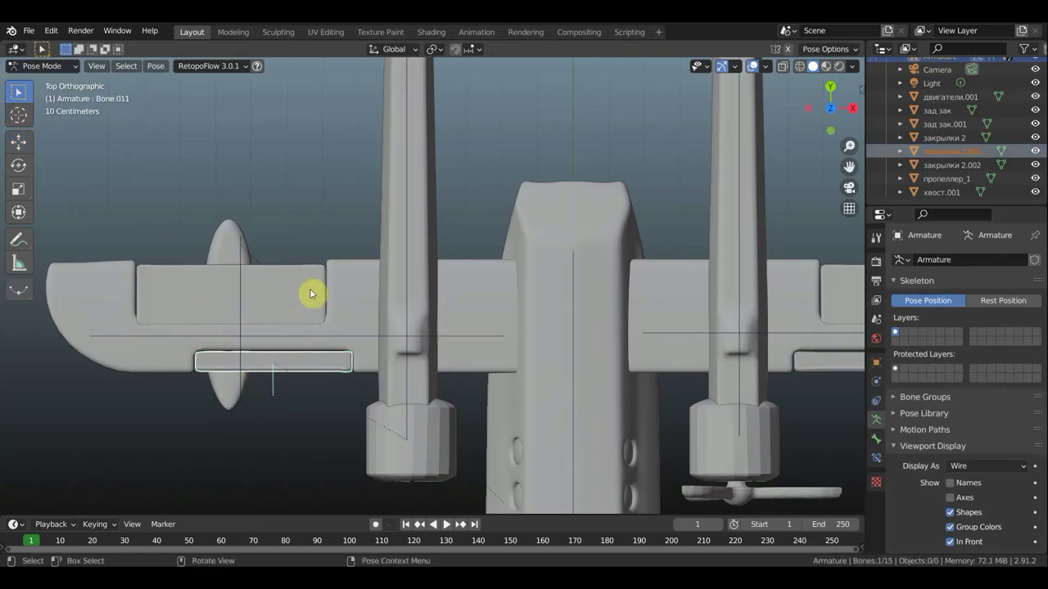
key(ctrl+p)
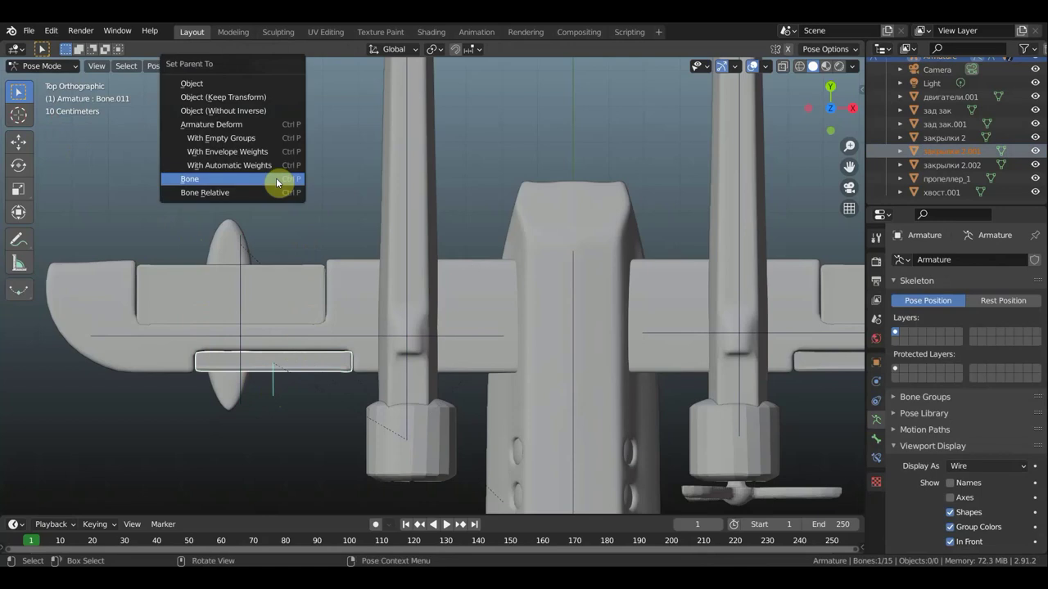
click(275, 178)
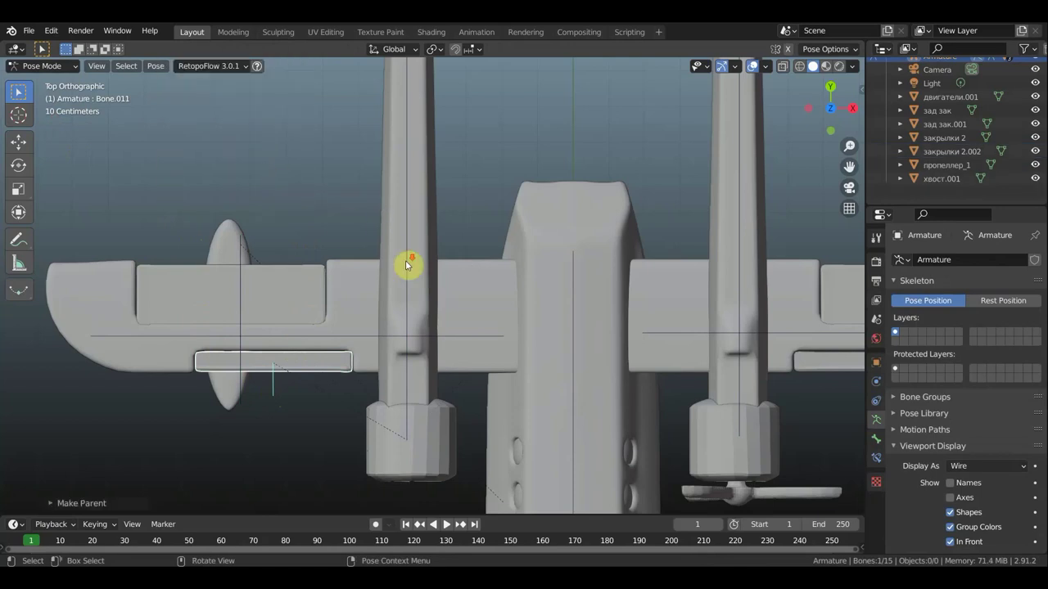
scroll(483, 256, down, 3)
shift+scroll(497, 362, up, 3)
mouse_move(454, 248)
middle_down()
mouse_move(514, 259)
mouse_move(606, 162)
mouse_move(494, 175)
middle_up()
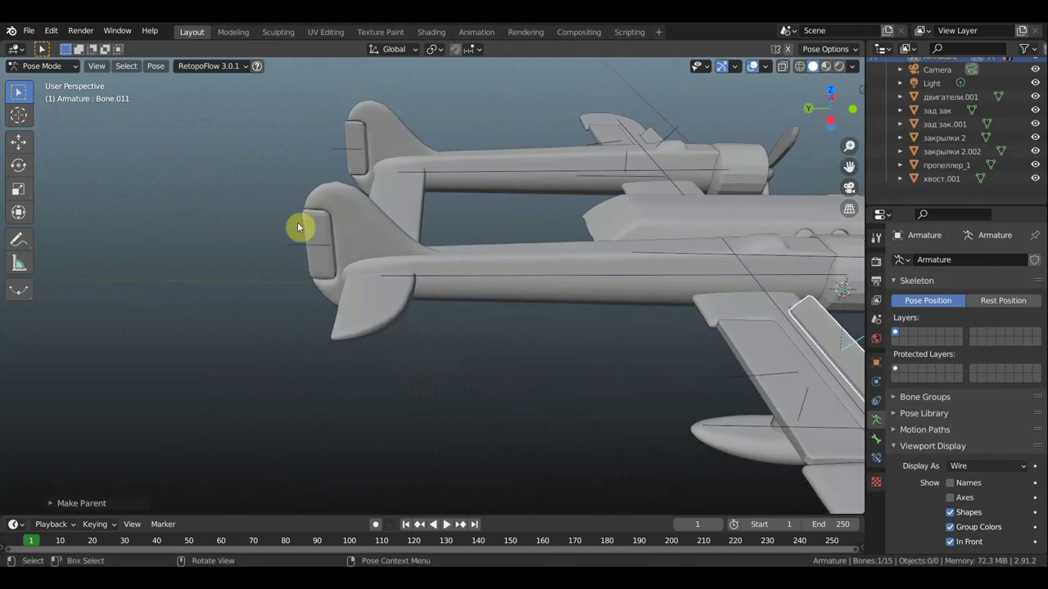
Select зад зак.001 with the armature and bone-parent it to Bone.014 in Pose Mode
click(38, 67)
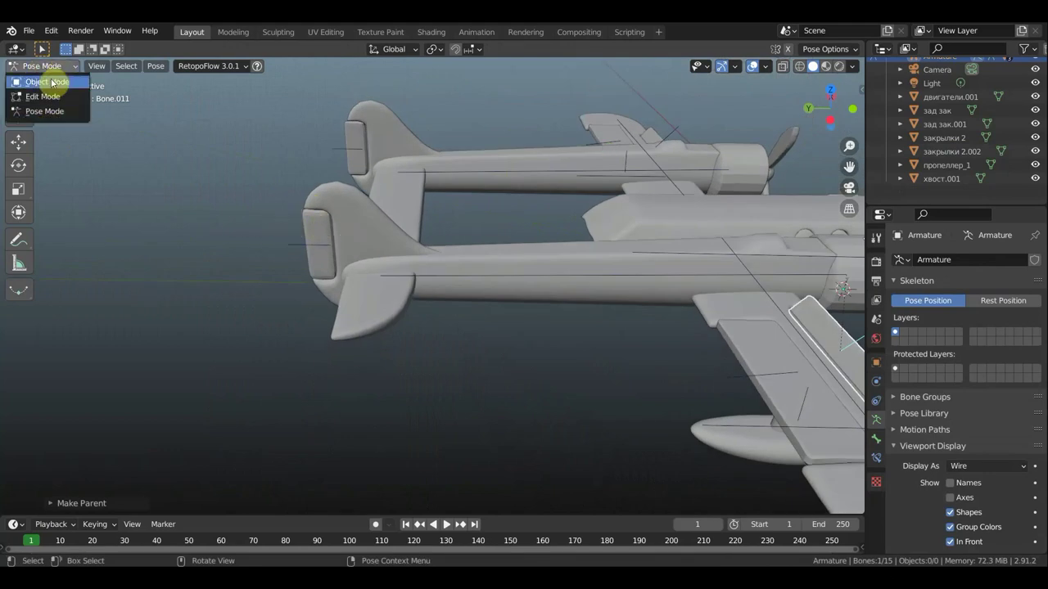
click(51, 78)
click(315, 252)
key(shift)
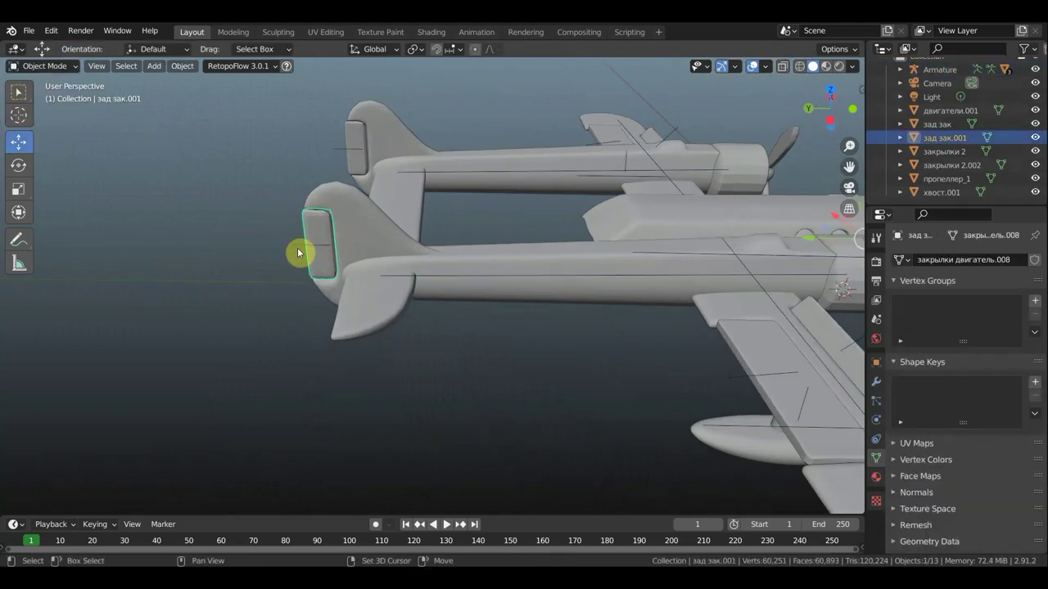
shift+click(298, 250)
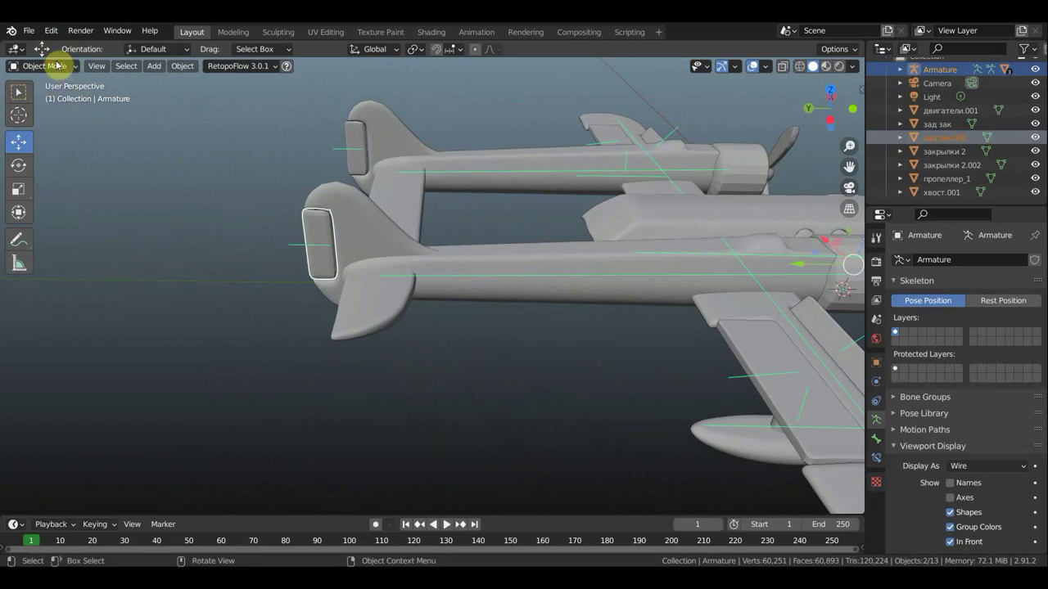
click(49, 67)
click(45, 111)
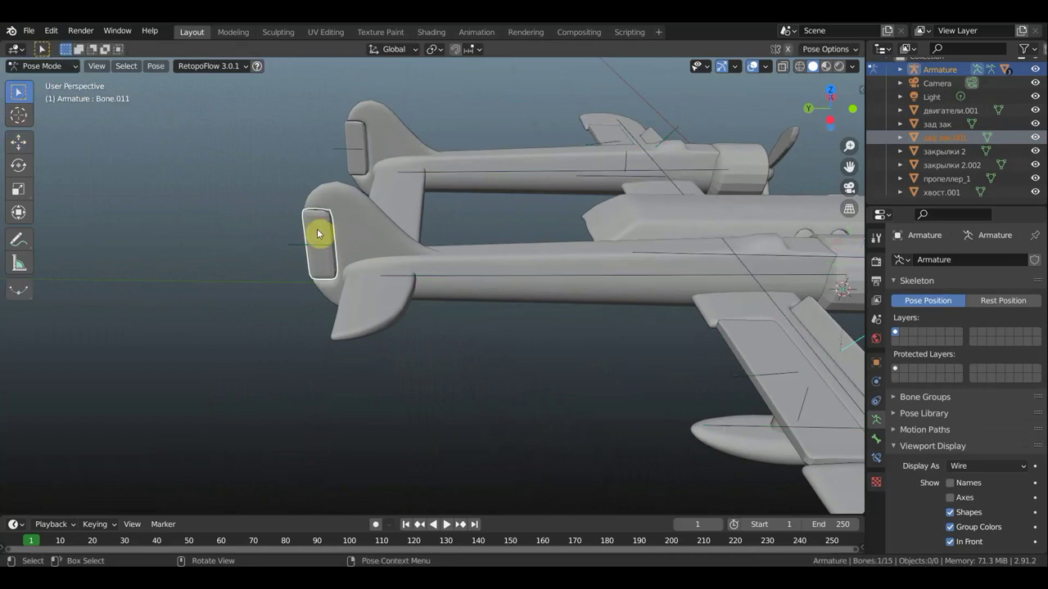
key(ctrl+p)
click(298, 244)
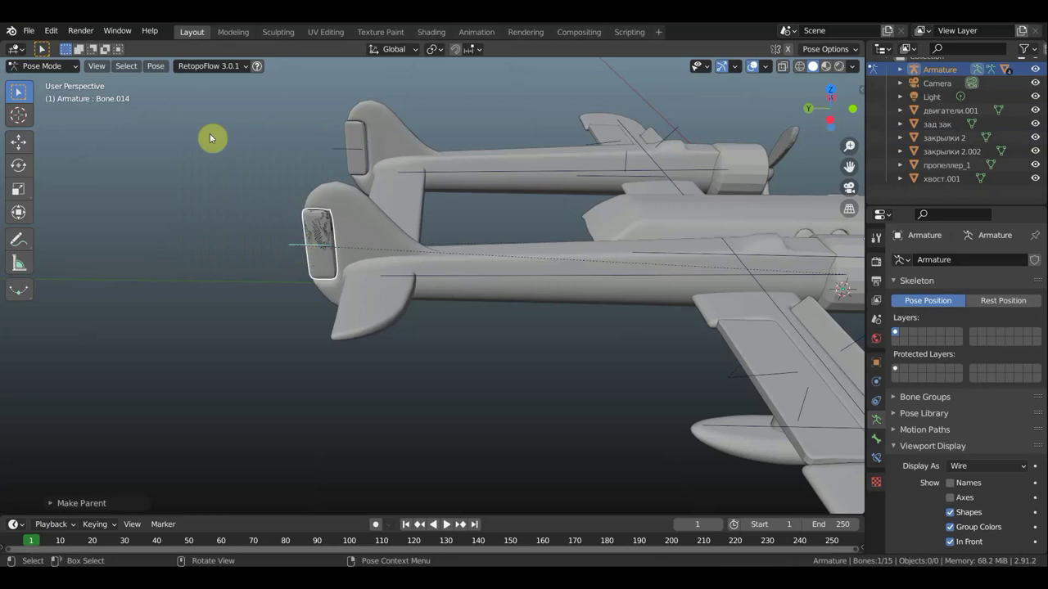
mouse_move(360, 199)
middle_down()
mouse_move(369, 182)
mouse_move(407, 178)
mouse_move(379, 192)
mouse_move(382, 227)
mouse_move(377, 197)
mouse_move(369, 215)
mouse_move(384, 230)
mouse_move(358, 221)
middle_up()
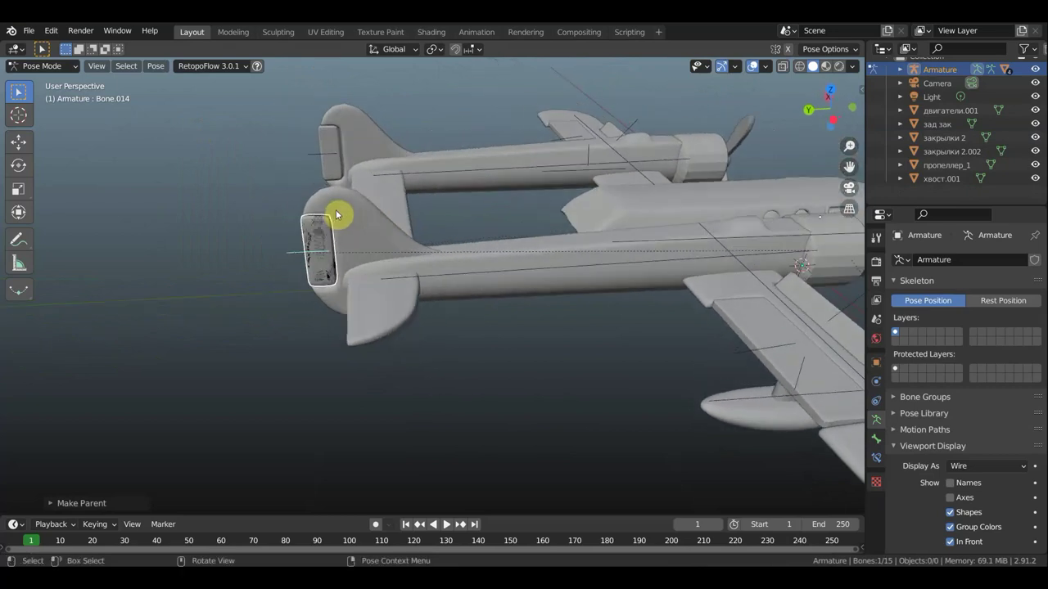
In Object Mode, pull the rear tail plate left off the fin and select хвост.001
click(41, 66)
click(45, 79)
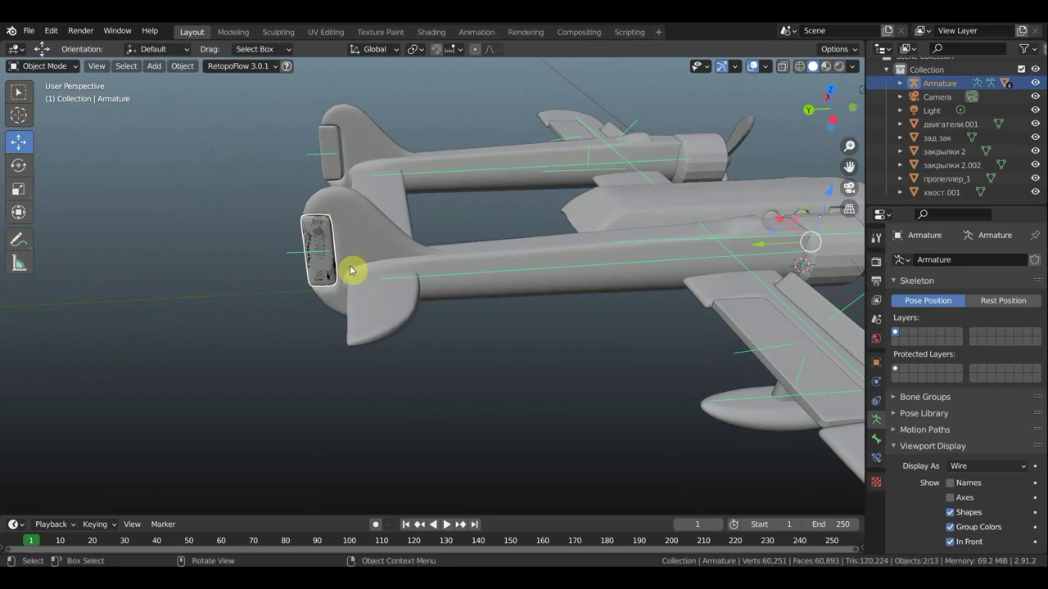
click(329, 243)
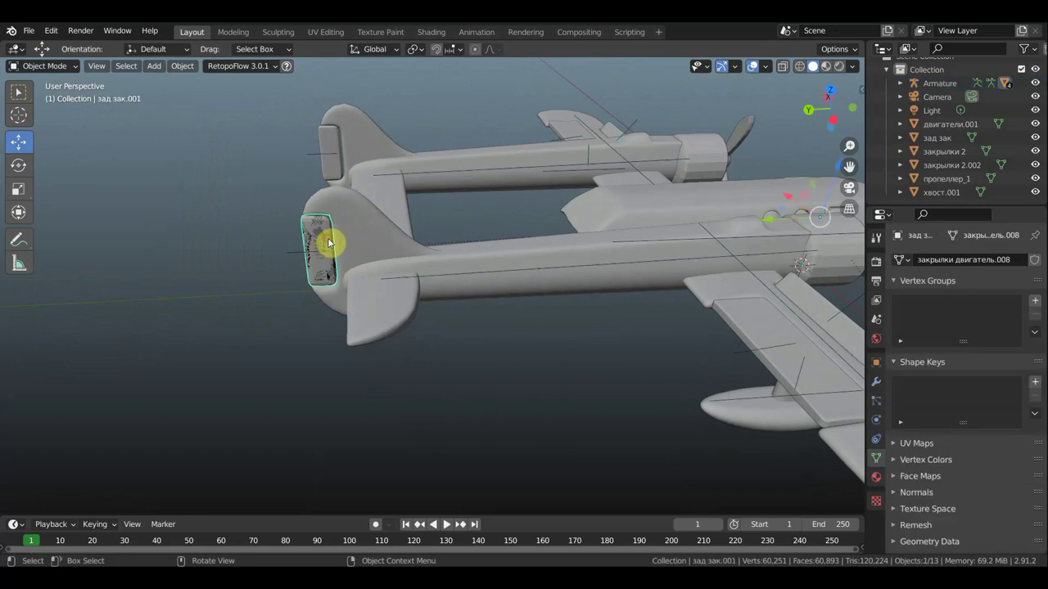
click(27, 146)
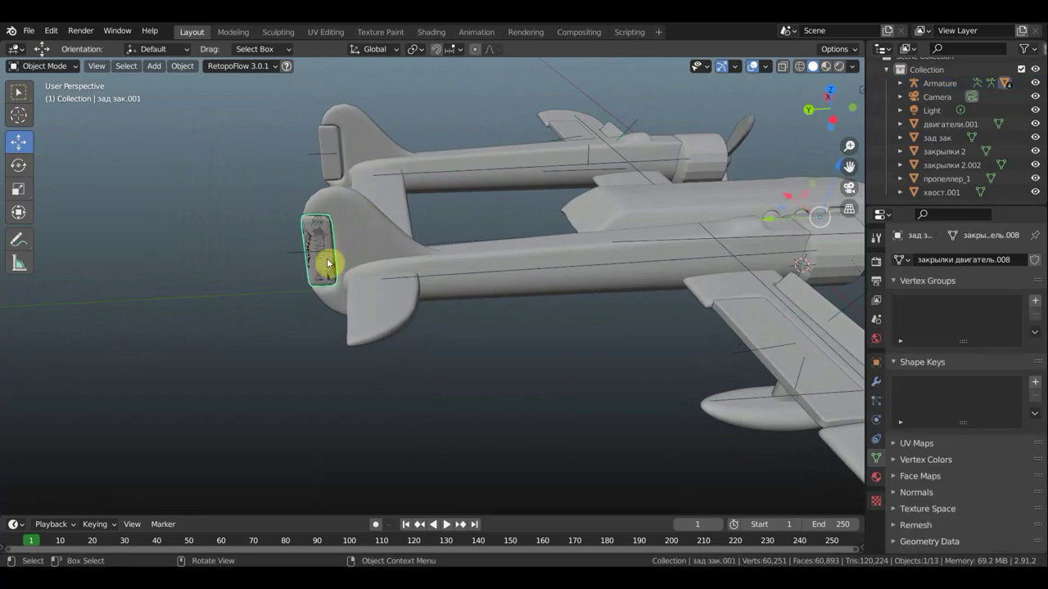
drag(328, 262, 282, 260)
click(318, 234)
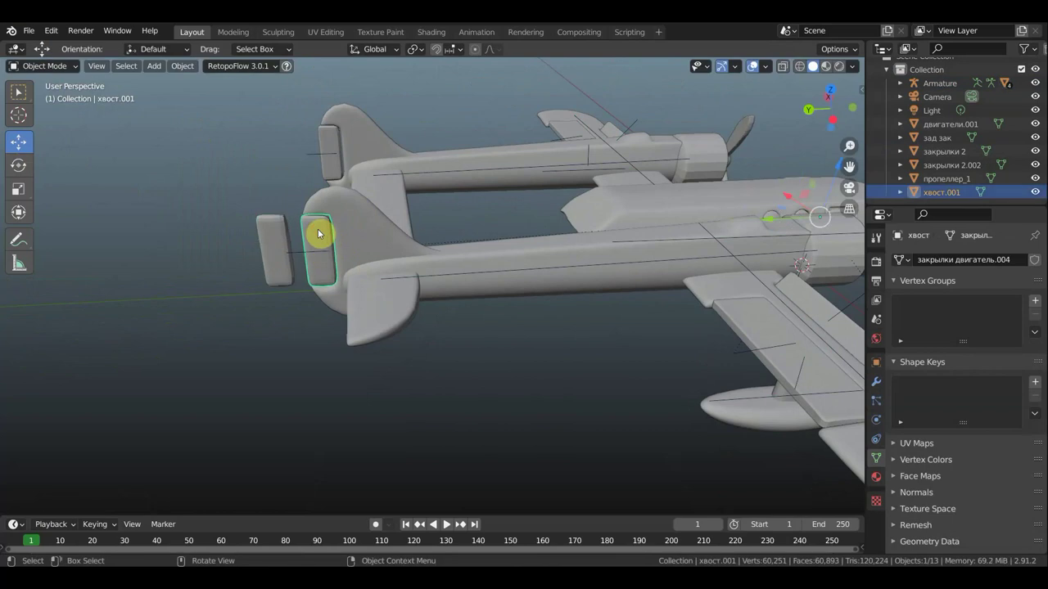
Delete хвост.001 and slide зад зак.001 about 0.13 m back into the tail fin slot
key(Delete)
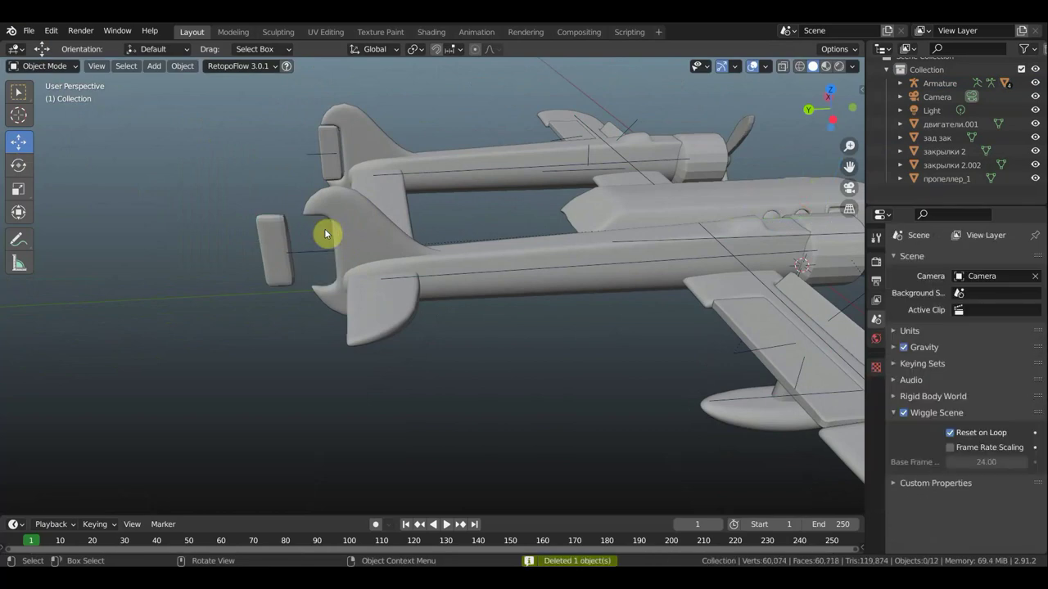
click(283, 243)
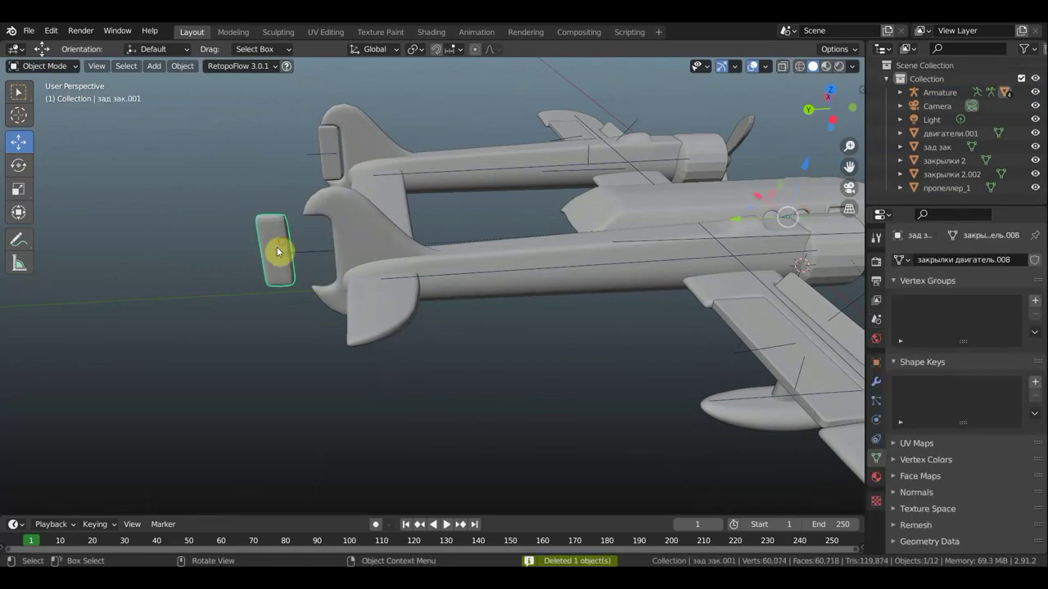
middle_drag(311, 339, 559, 289)
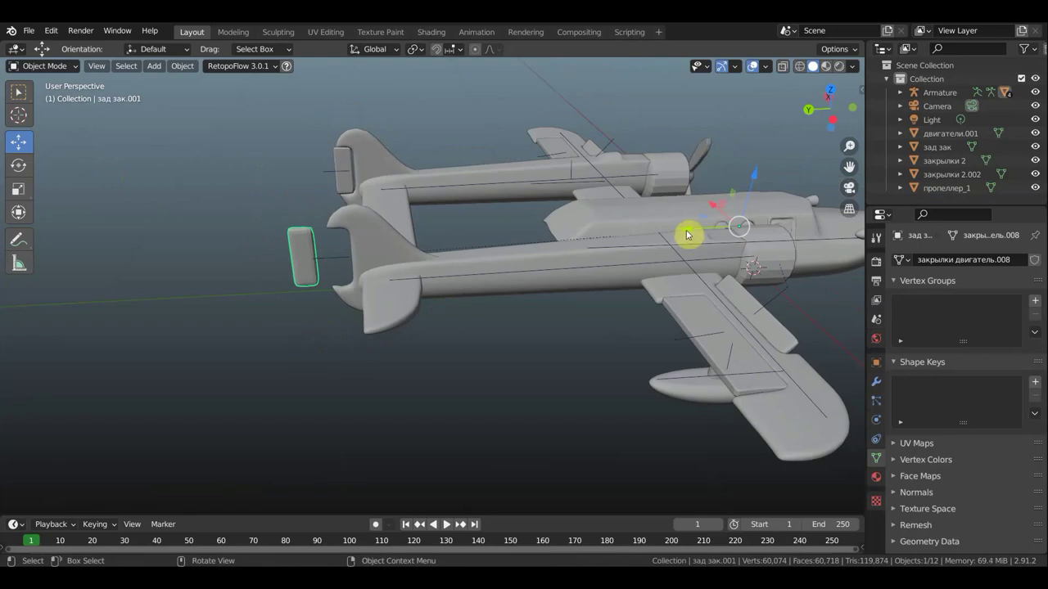
mouse_move(695, 230)
mouse_down()
mouse_move(730, 229)
mouse_move(721, 230)
mouse_up()
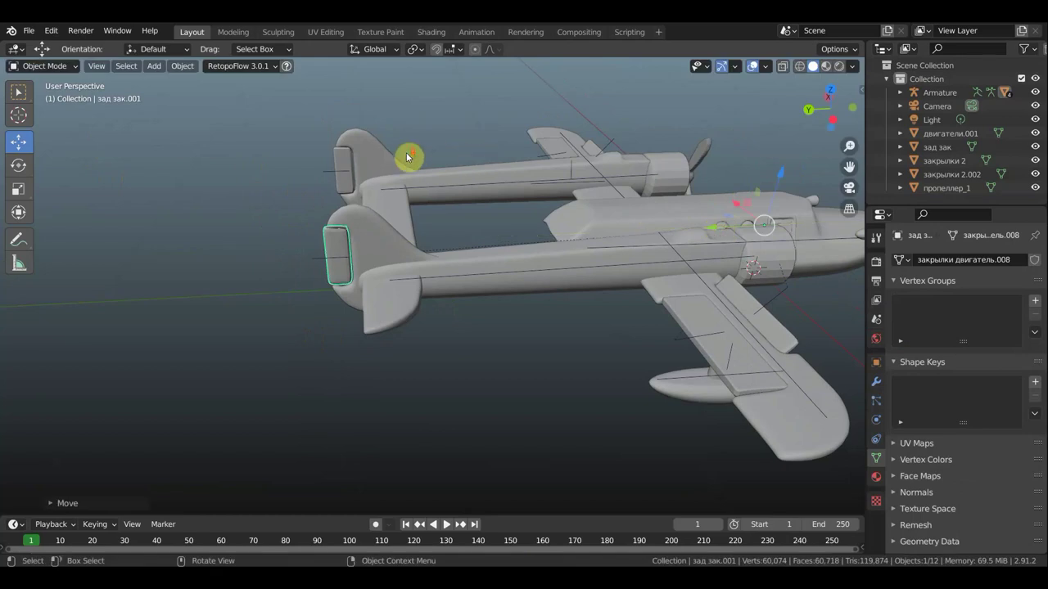
mouse_move(407, 156)
middle_down()
mouse_move(595, 122)
mouse_move(666, 124)
middle_up()
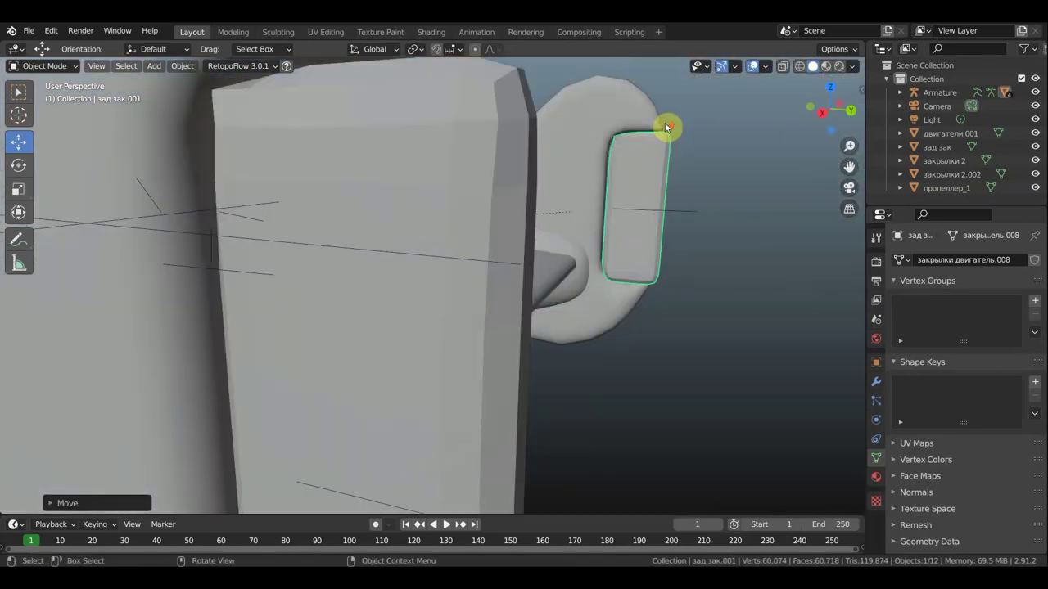
scroll(666, 144, down, 3)
Select the other rear plate зад зак with the armature and bone-parent it to Bone.007
click(428, 309)
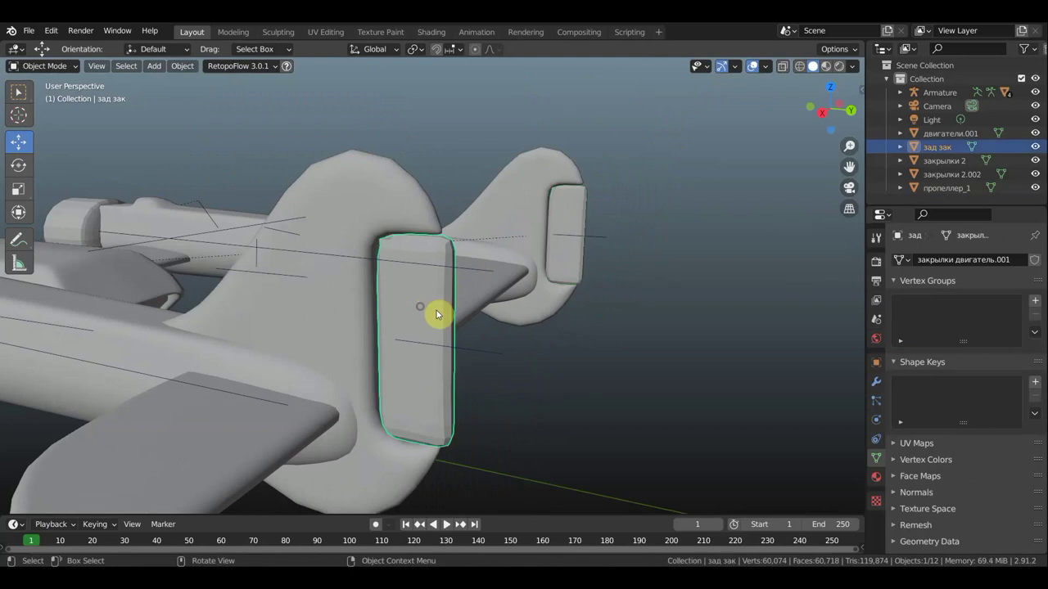
shift+click(478, 359)
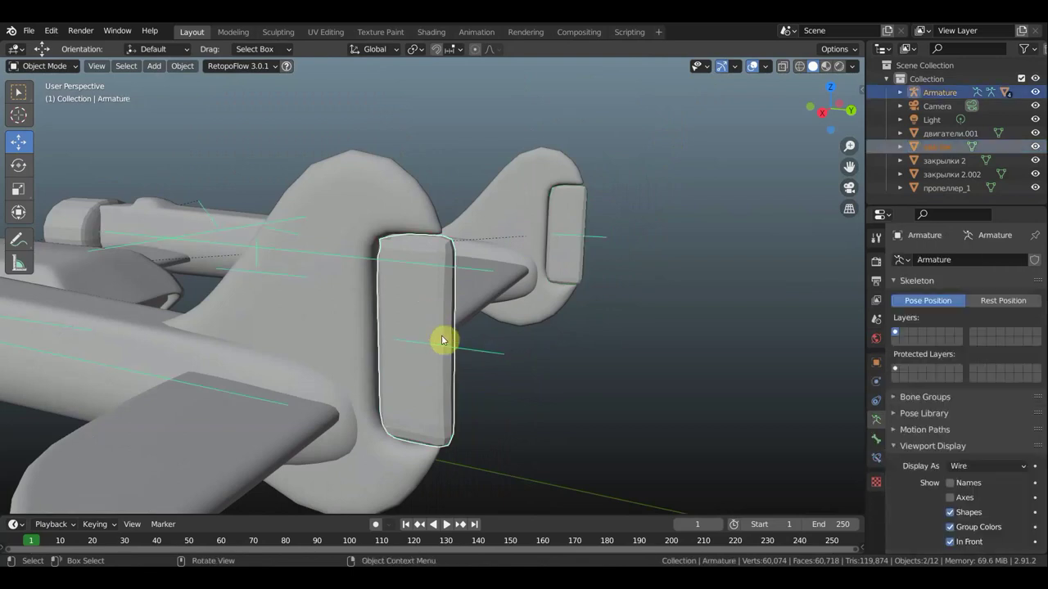
click(49, 66)
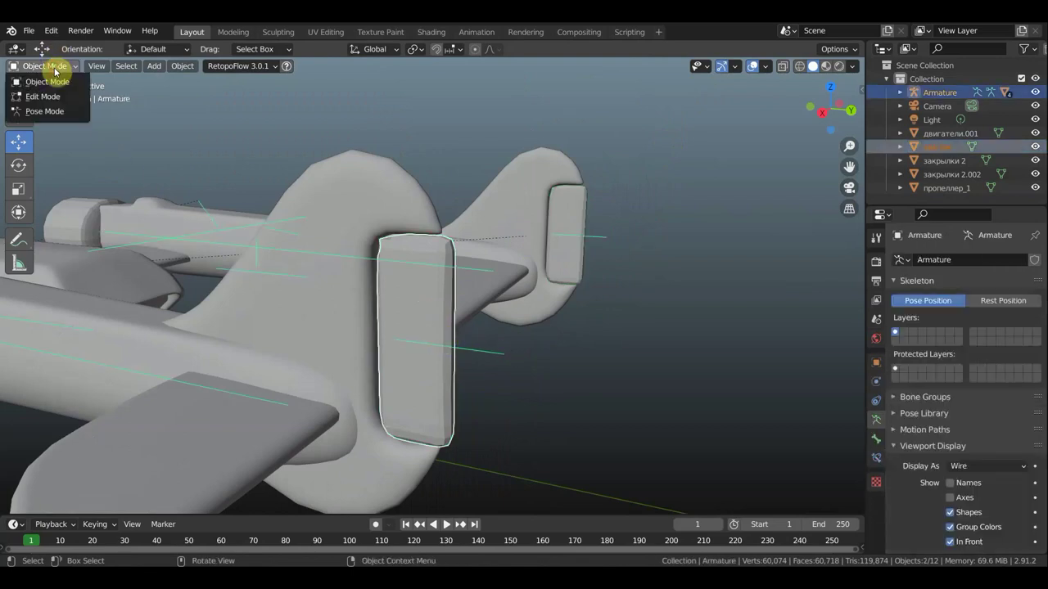
click(57, 115)
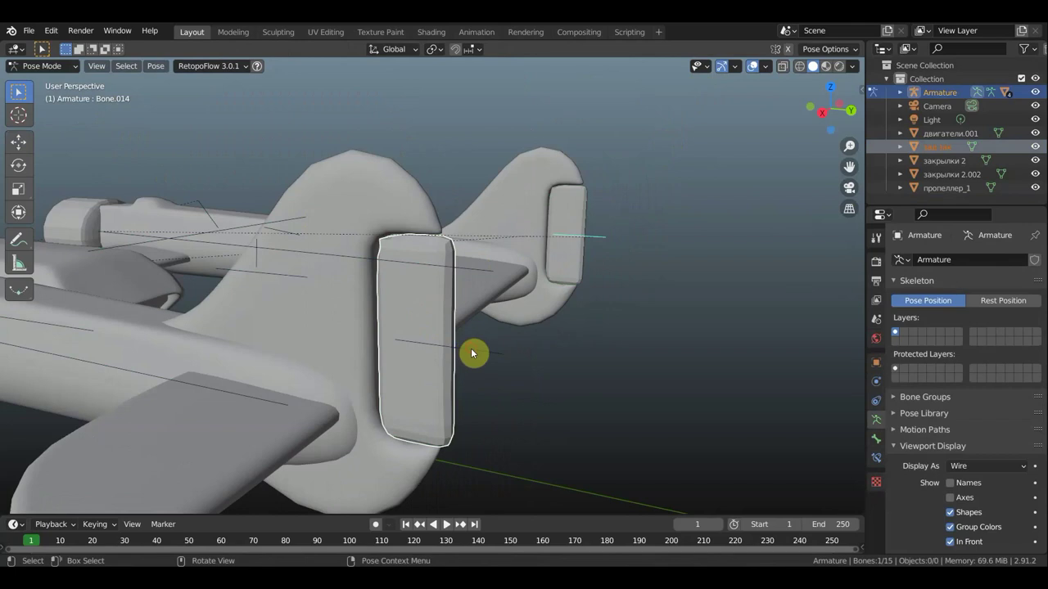
key(ctrl+p)
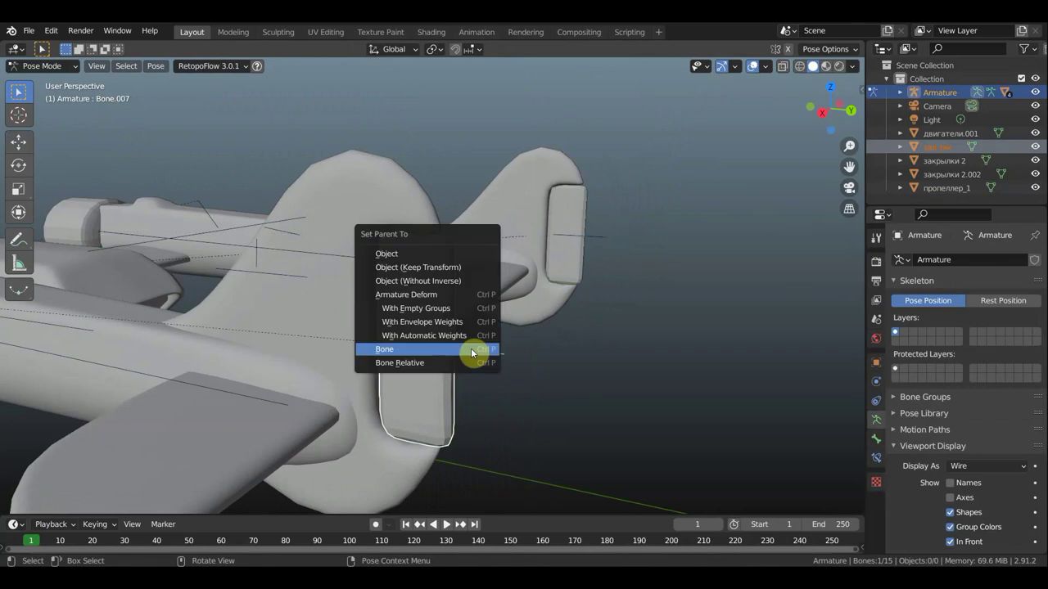
click(472, 350)
scroll(486, 351, down, 5)
mouse_move(488, 355)
middle_down()
mouse_move(575, 383)
mouse_move(611, 381)
mouse_move(598, 257)
mouse_move(575, 220)
mouse_move(517, 282)
middle_up()
scroll(510, 261, up, 3)
scroll(435, 266, up, 2)
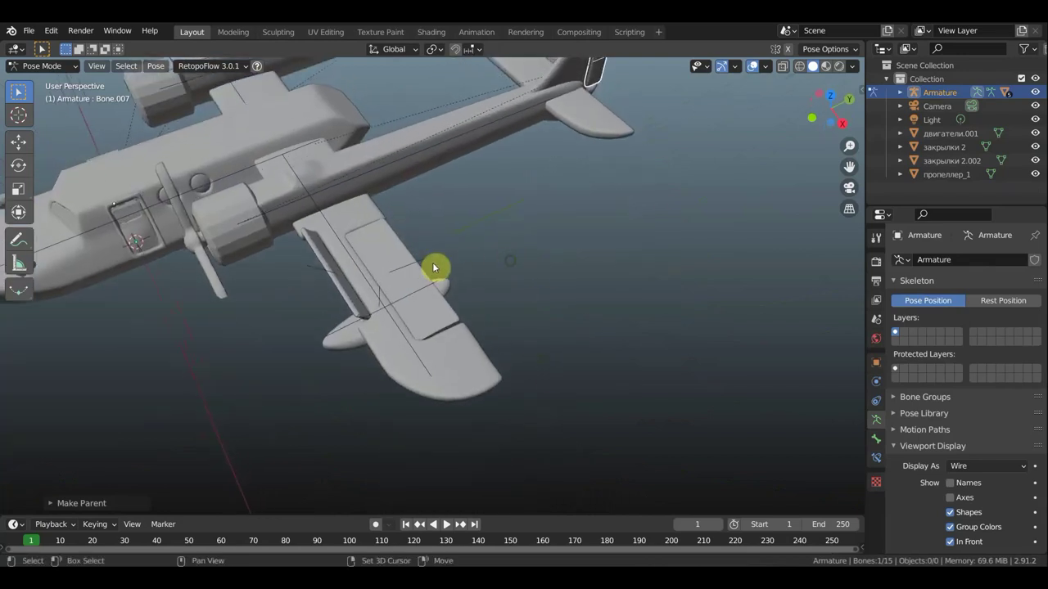
scroll(414, 262, up, 5)
scroll(413, 262, down, 3)
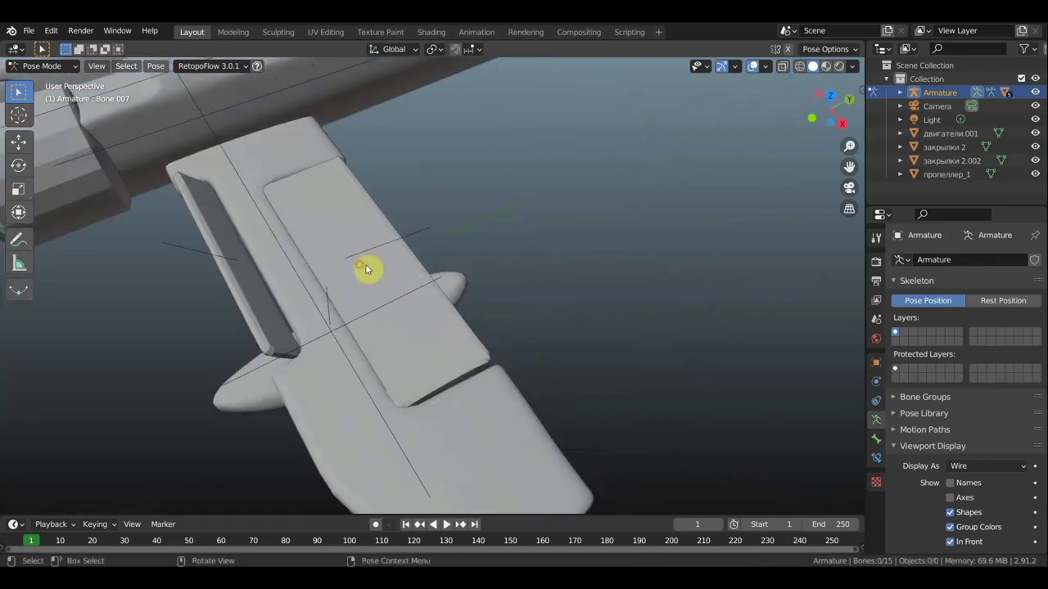
Bone-parent the wing flap закрылки 2 to the armature's Bone.003 in Pose Mode
click(45, 65)
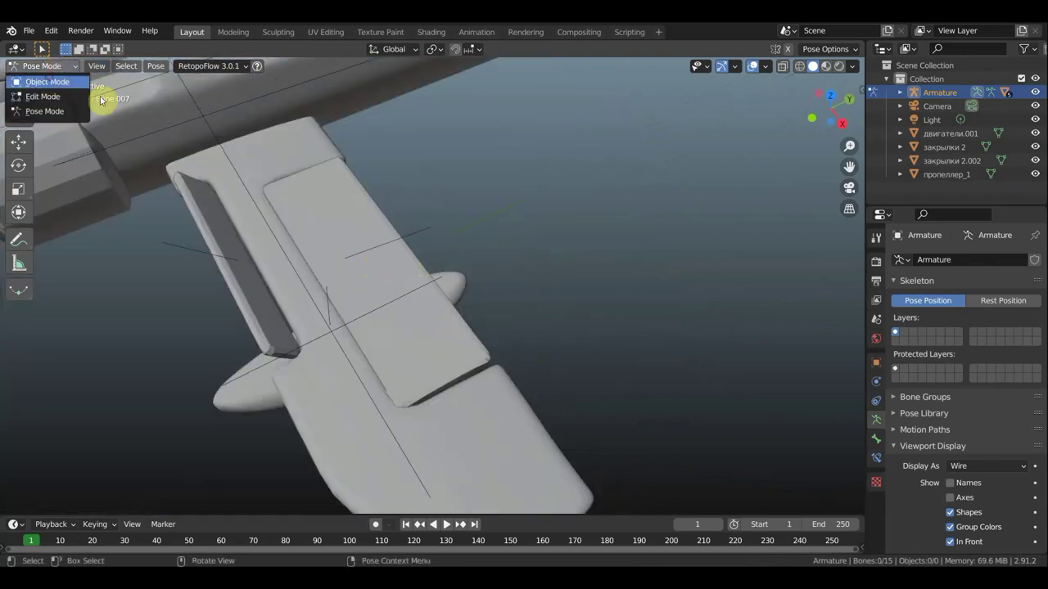
click(43, 79)
click(330, 220)
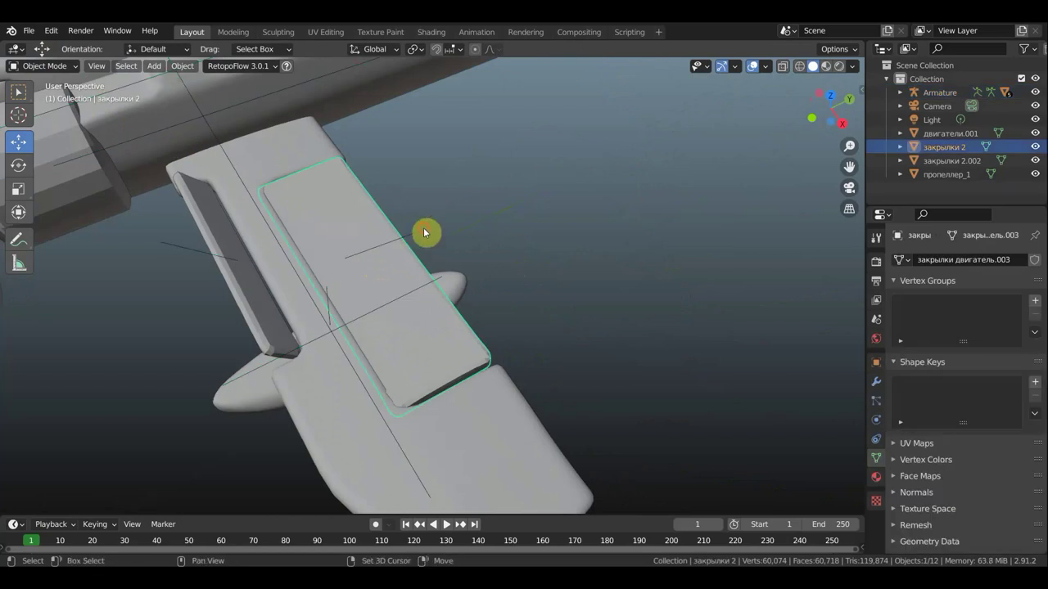
shift+click(423, 232)
click(41, 68)
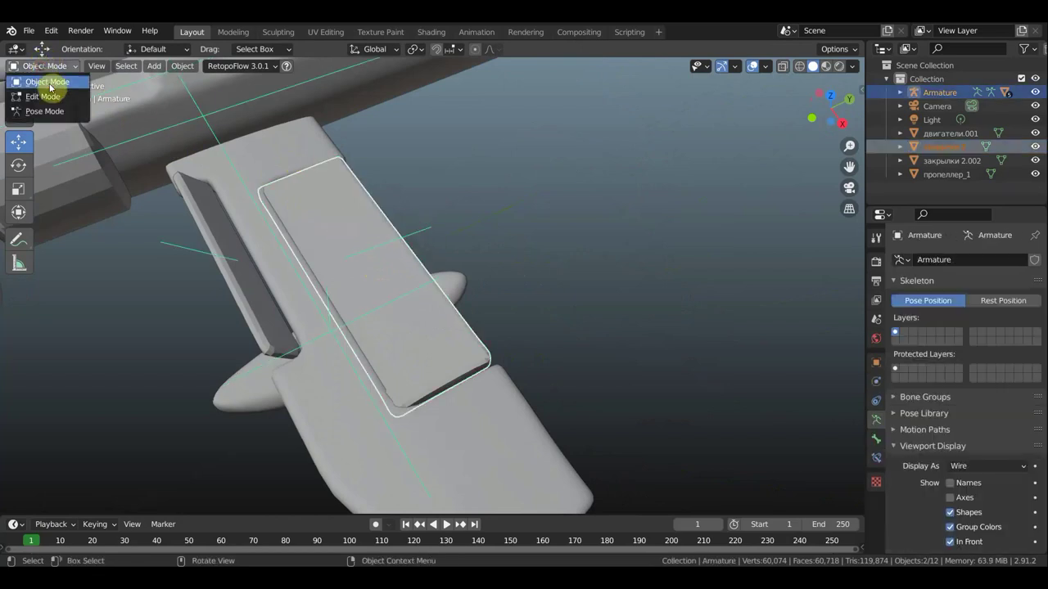
click(49, 110)
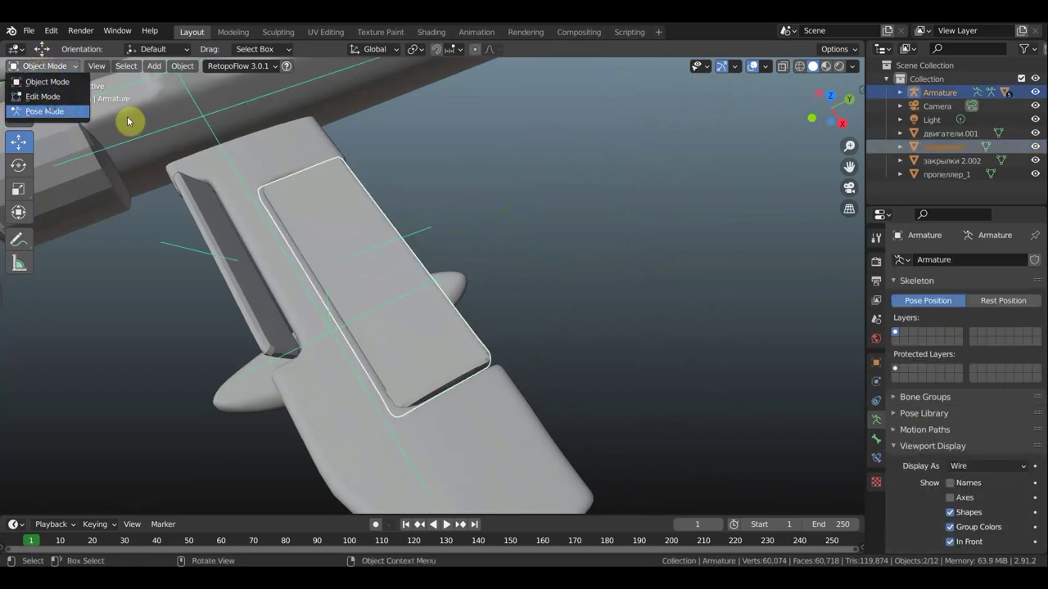
click(424, 227)
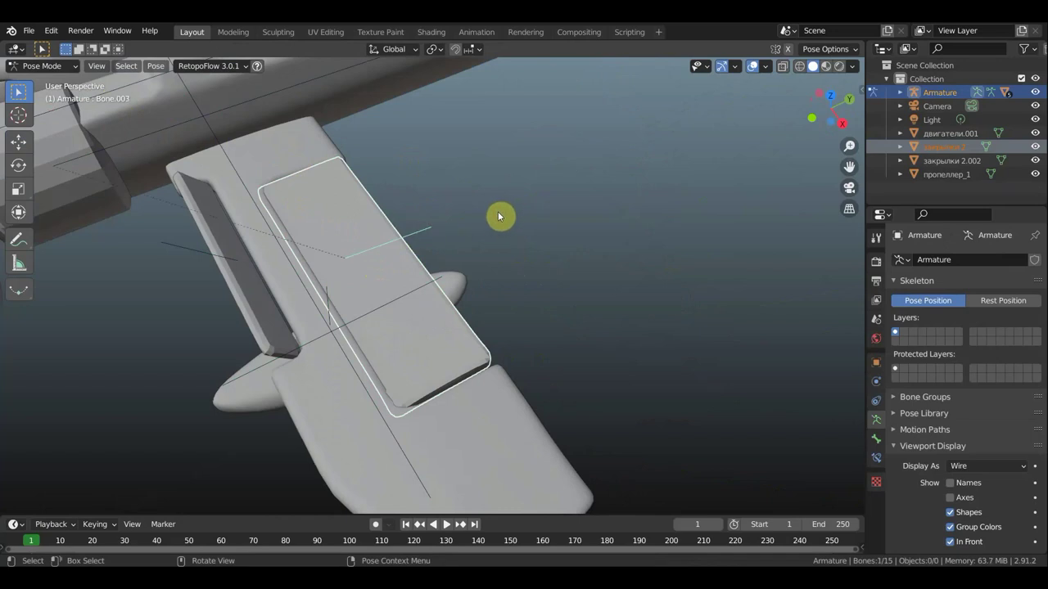
key(ctrl+p)
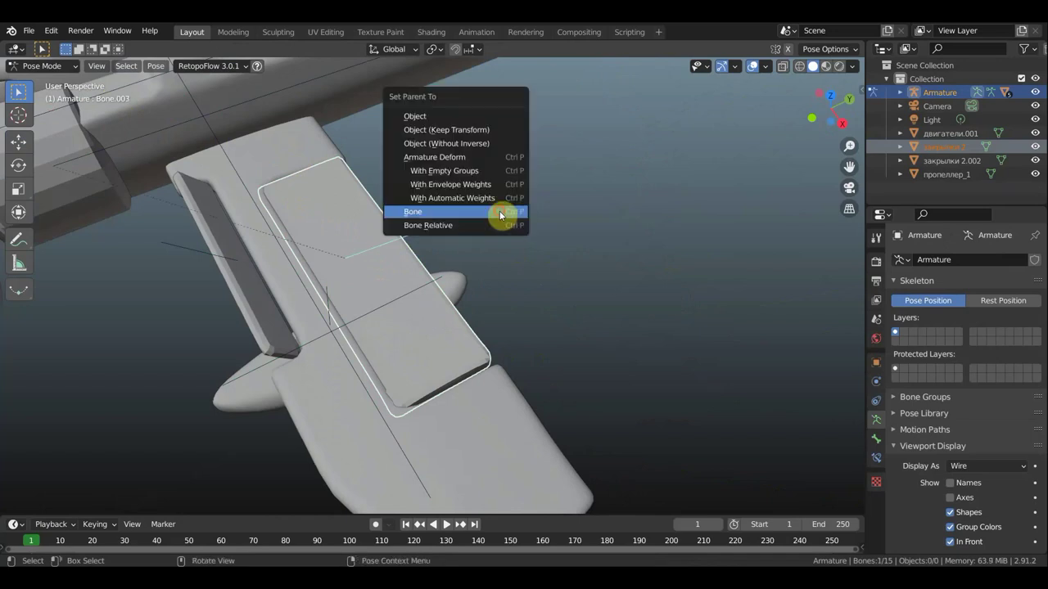
click(499, 211)
Bone-parent the slot piece закрылки 2.002 to Bone.004, then orbit to a front view
click(39, 65)
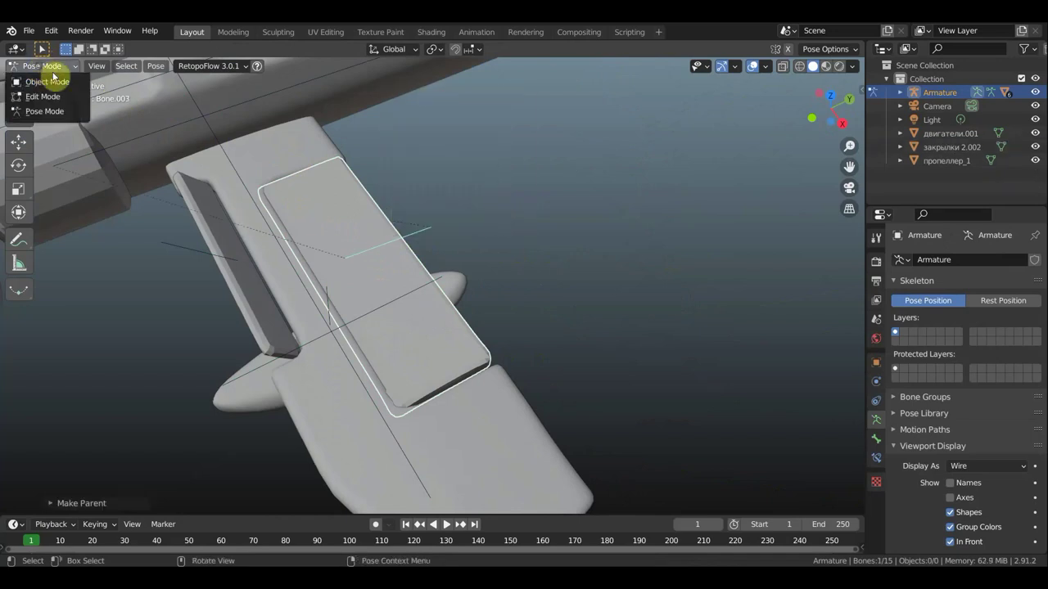
click(40, 80)
click(239, 310)
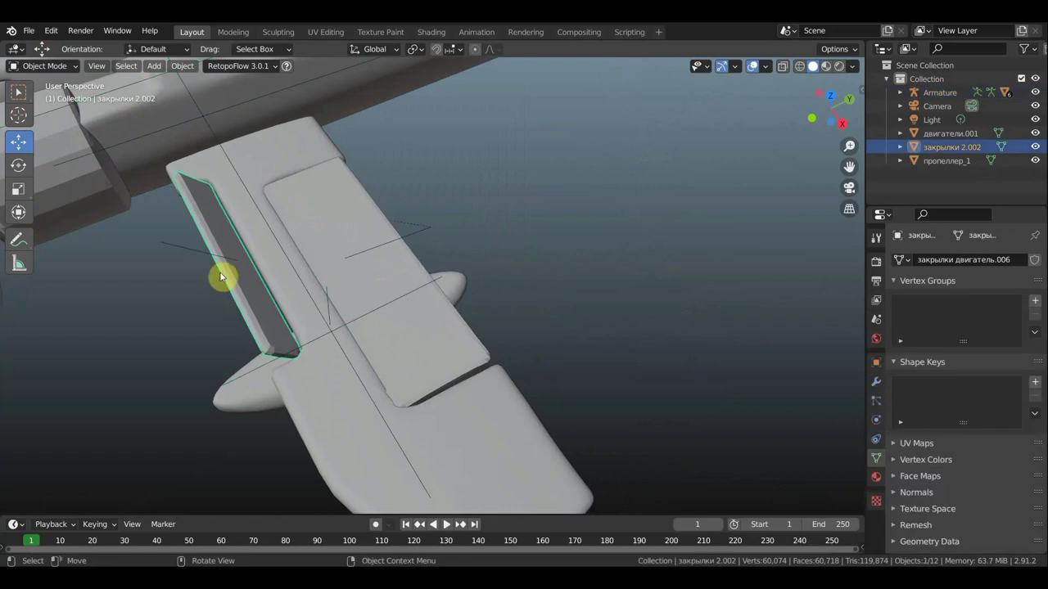
shift+click(109, 138)
click(54, 67)
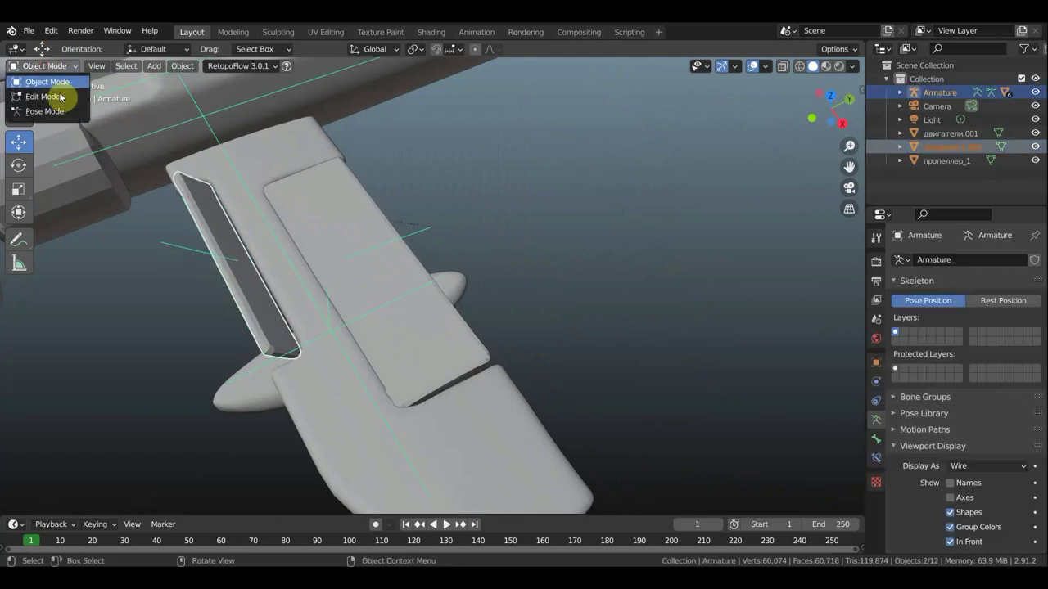
click(46, 114)
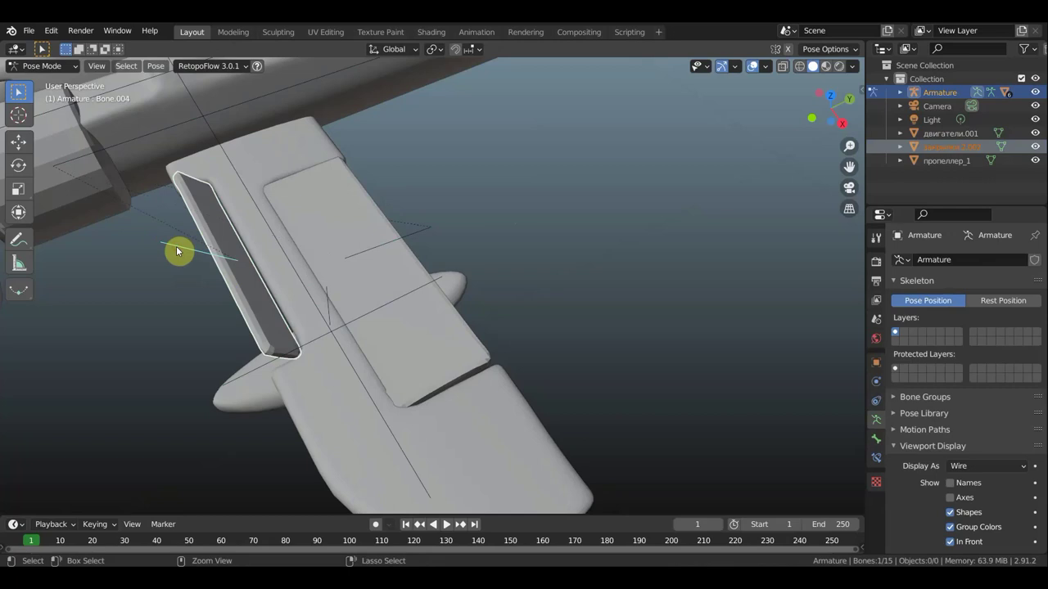
key(ctrl+p)
click(176, 247)
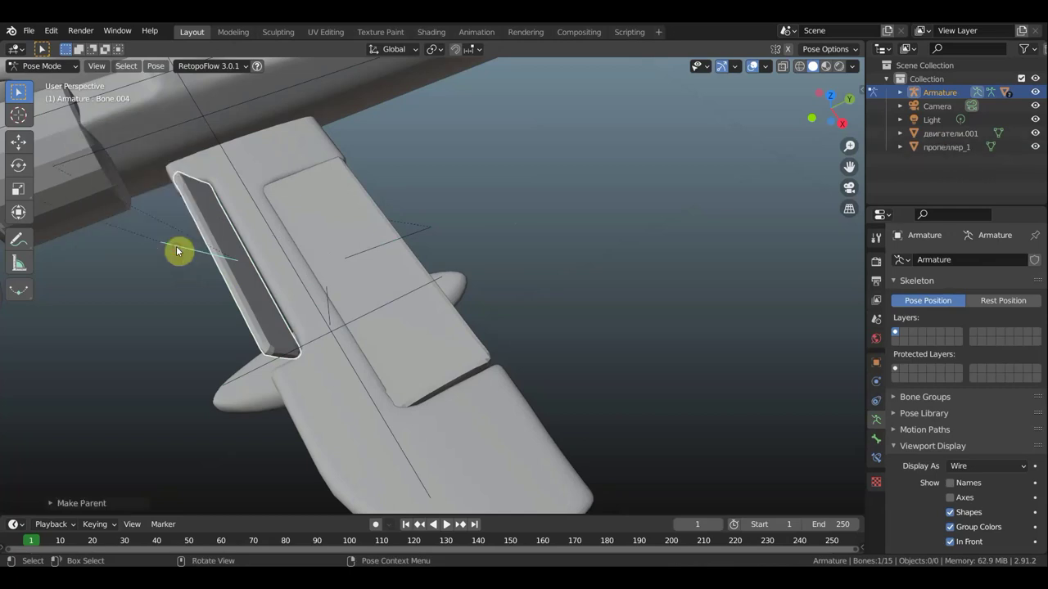
scroll(246, 253, down, 3)
scroll(270, 253, down, 2)
mouse_move(275, 254)
middle_down()
mouse_move(351, 180)
mouse_move(388, 218)
middle_up()
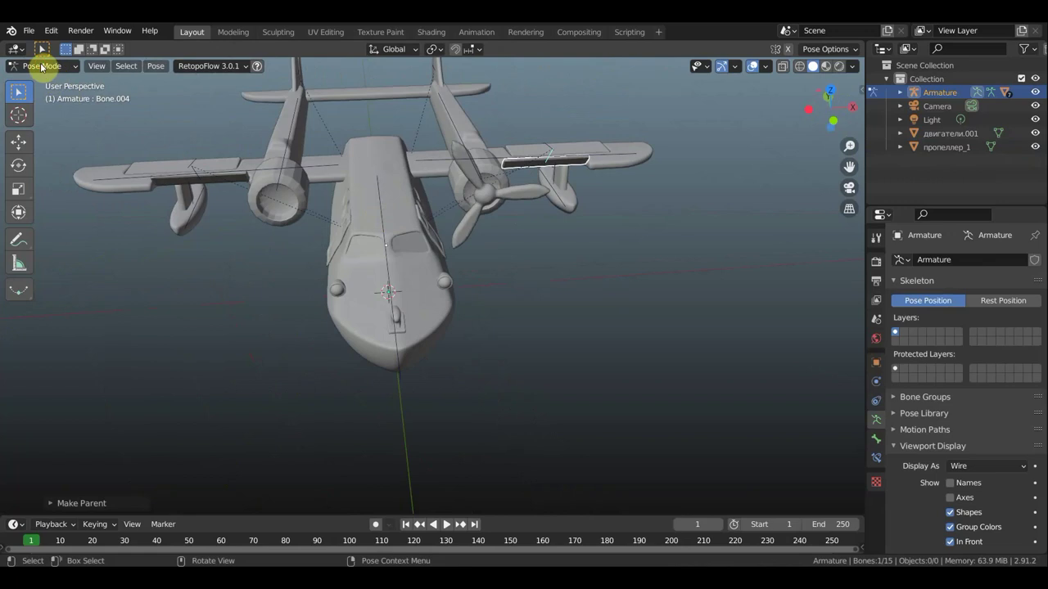
Return to Object Mode, select the armature and switch it into Pose Mode
click(42, 66)
click(45, 80)
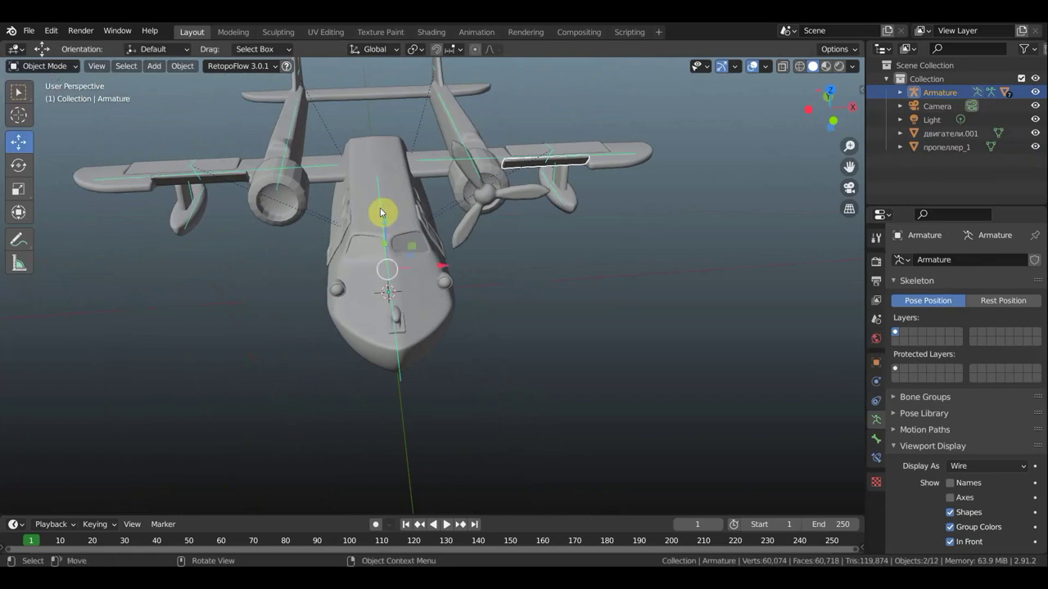
click(380, 208)
click(49, 65)
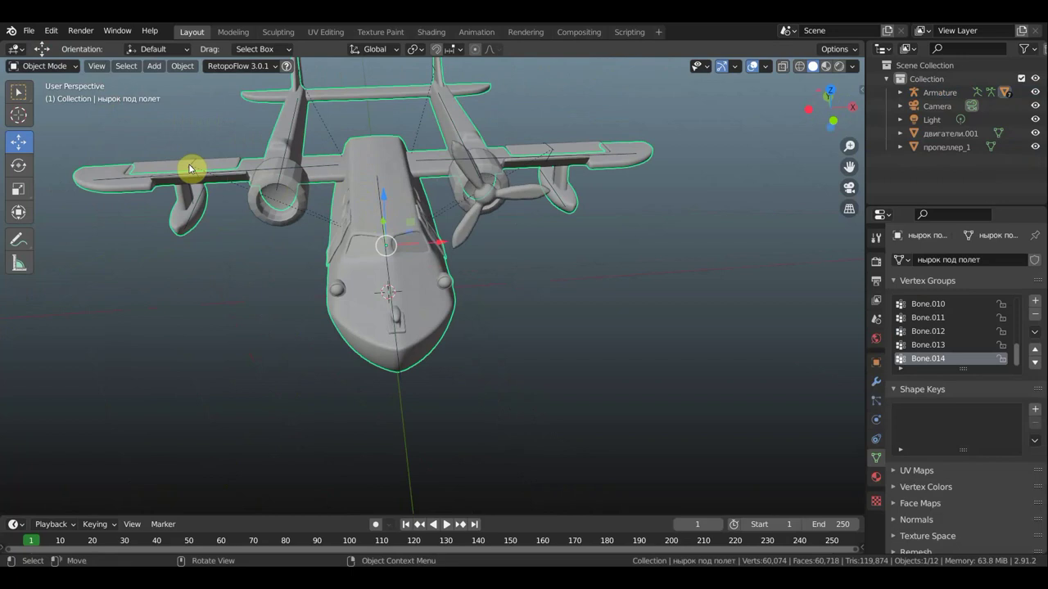
click(190, 168)
click(51, 65)
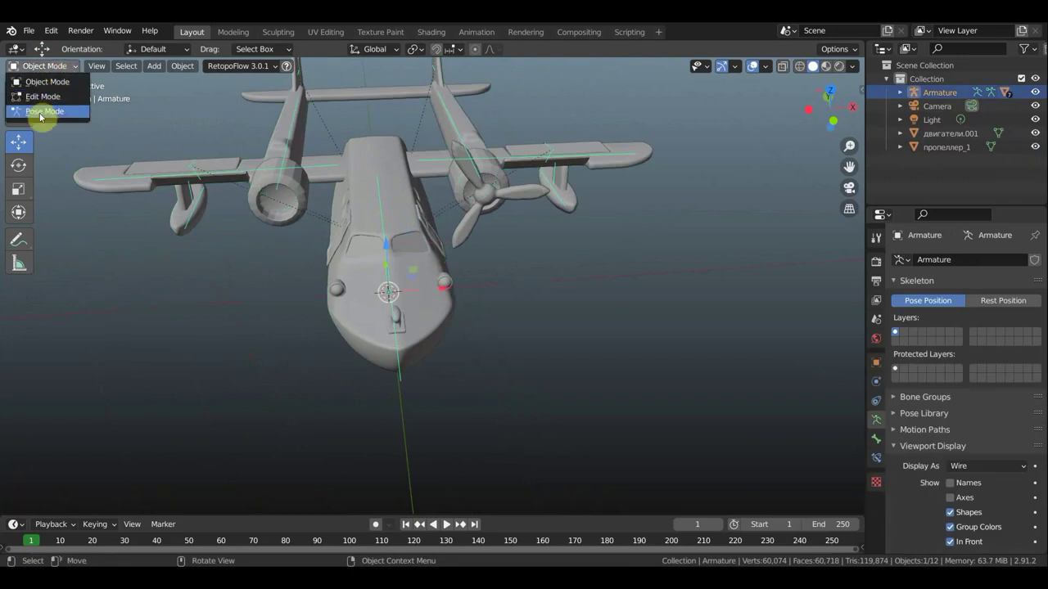
click(43, 109)
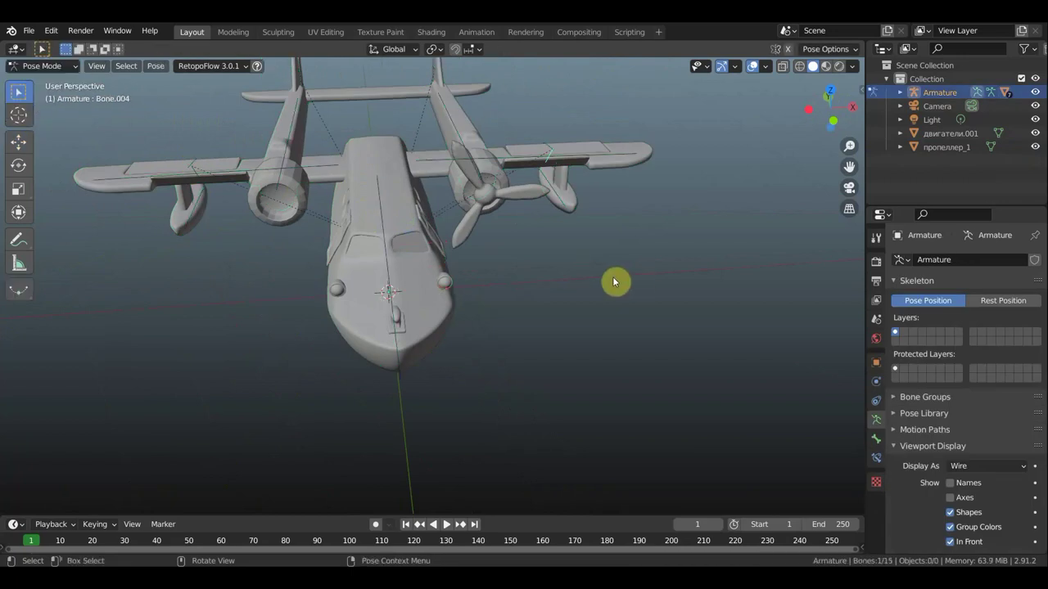
View the plane side-on in Right Orthographic and rotate Bone.003 to swing the flap
key(KP_3)
shift+middle_drag(480, 185, 519, 335)
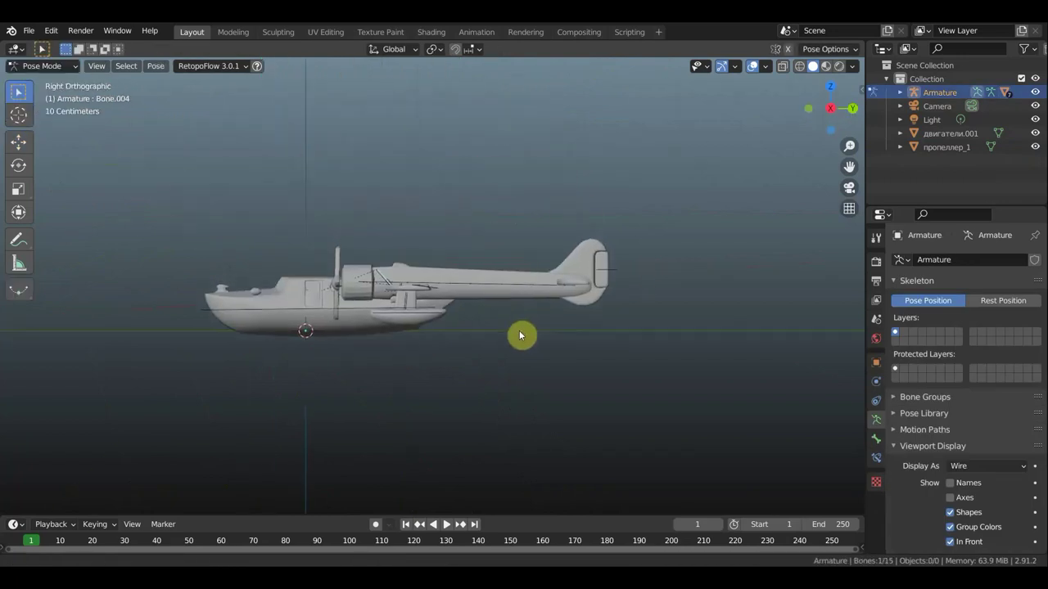
scroll(445, 291, up, 2)
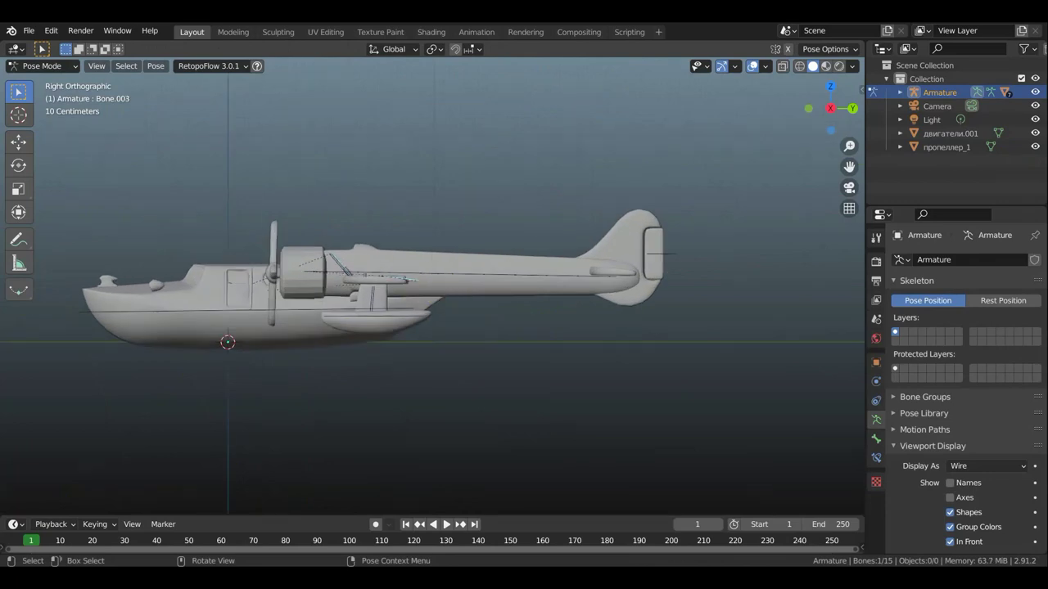
key(r)
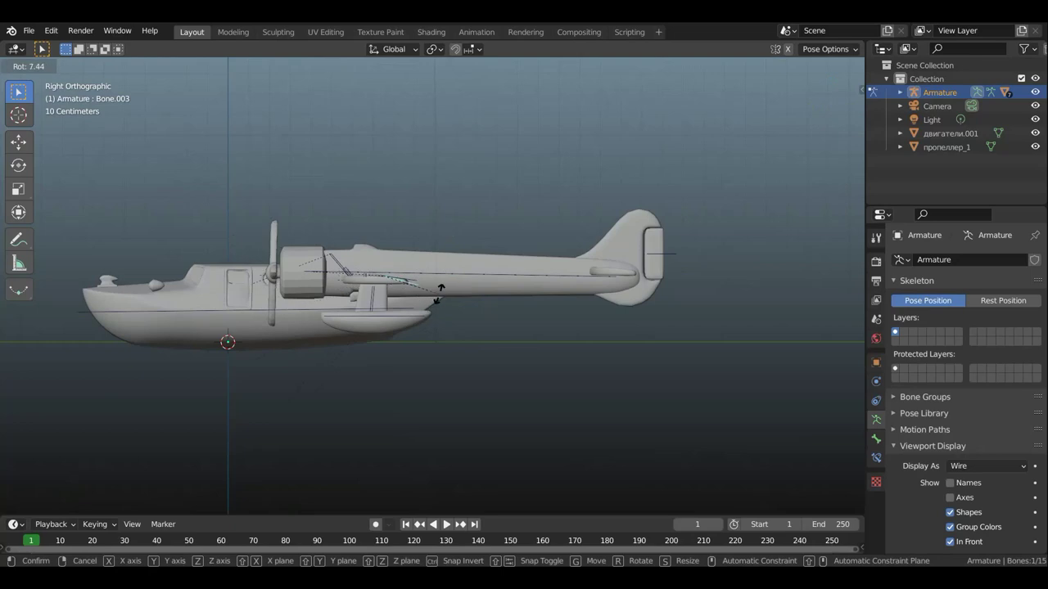
Confirm the wing bone's rotation, then shift Bone.003 slightly to a new pose position
click(431, 291)
mouse_move(431, 291)
middle_down()
mouse_move(435, 332)
mouse_move(451, 332)
middle_up()
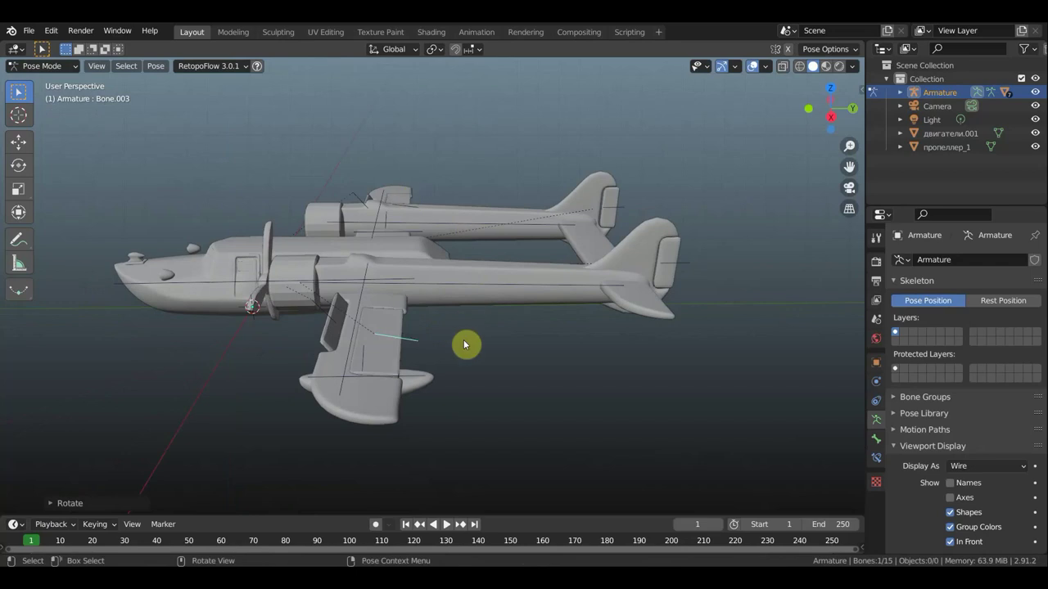
key(g)
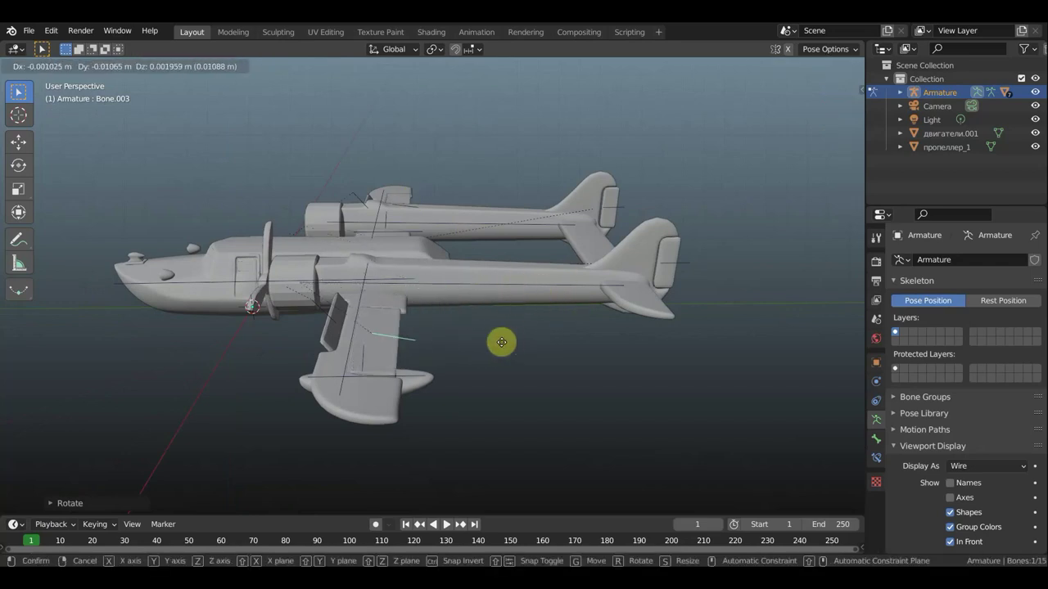
click(512, 339)
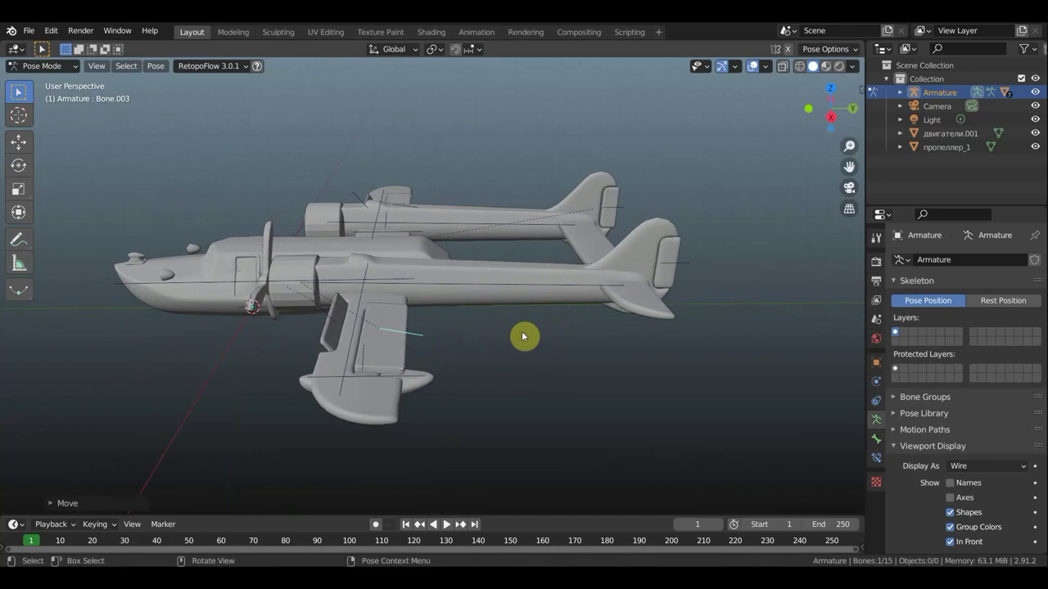
key(ctrl+z)
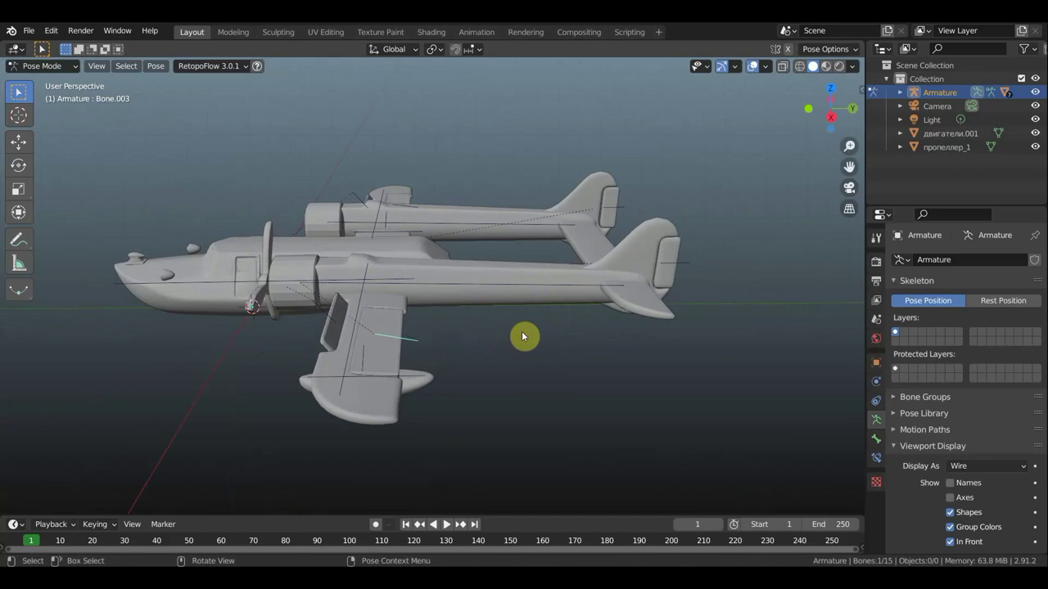
mouse_move(532, 311)
middle_down()
mouse_move(700, 302)
mouse_move(607, 263)
middle_up()
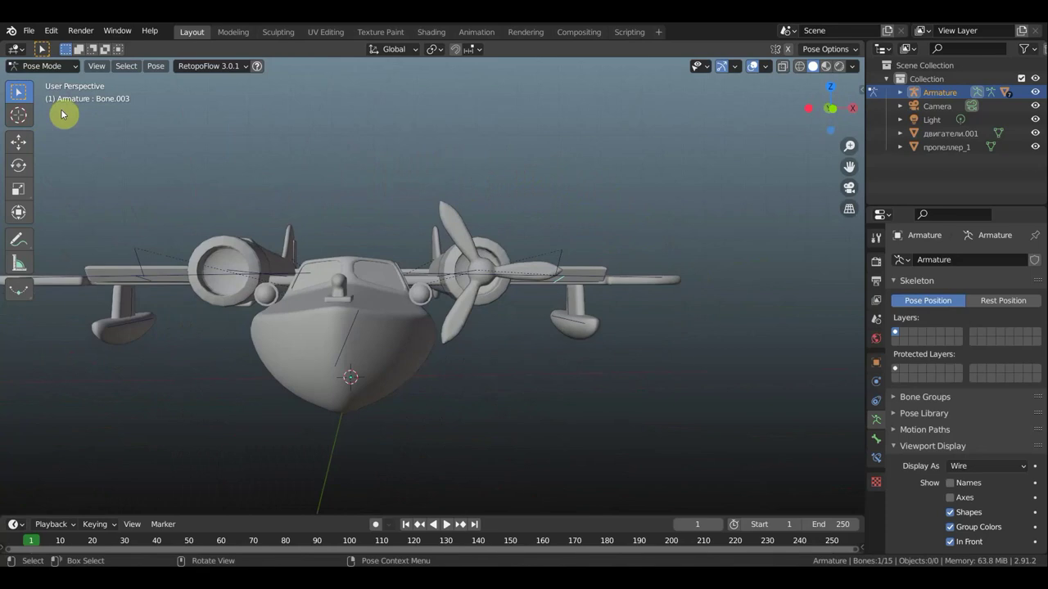
click(48, 67)
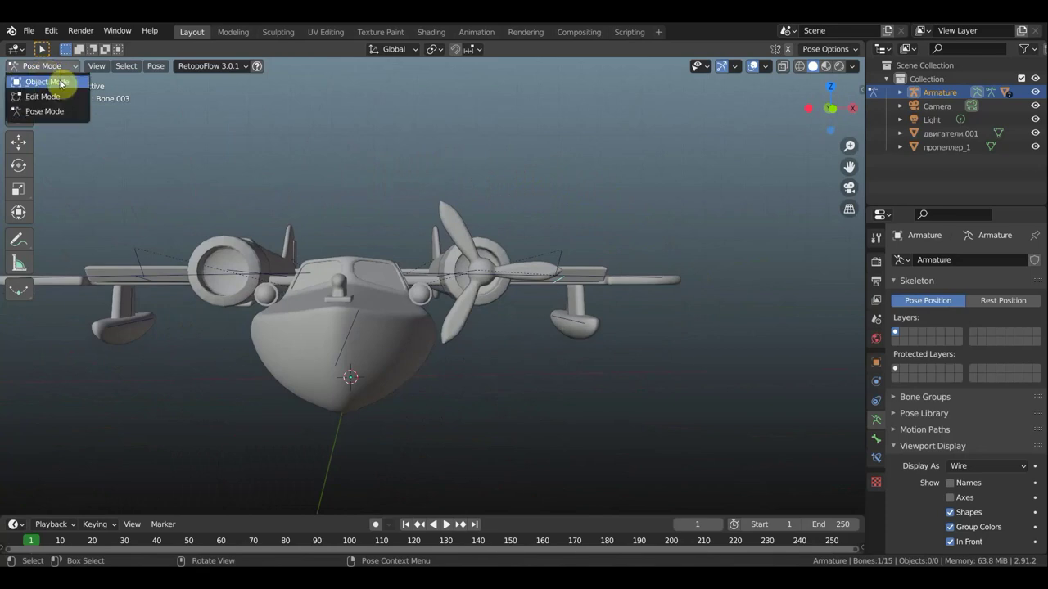
Switch to Object Mode and snap to a straight front view of the plane
click(61, 83)
mouse_move(453, 204)
middle_down()
mouse_move(421, 308)
mouse_move(460, 362)
middle_up()
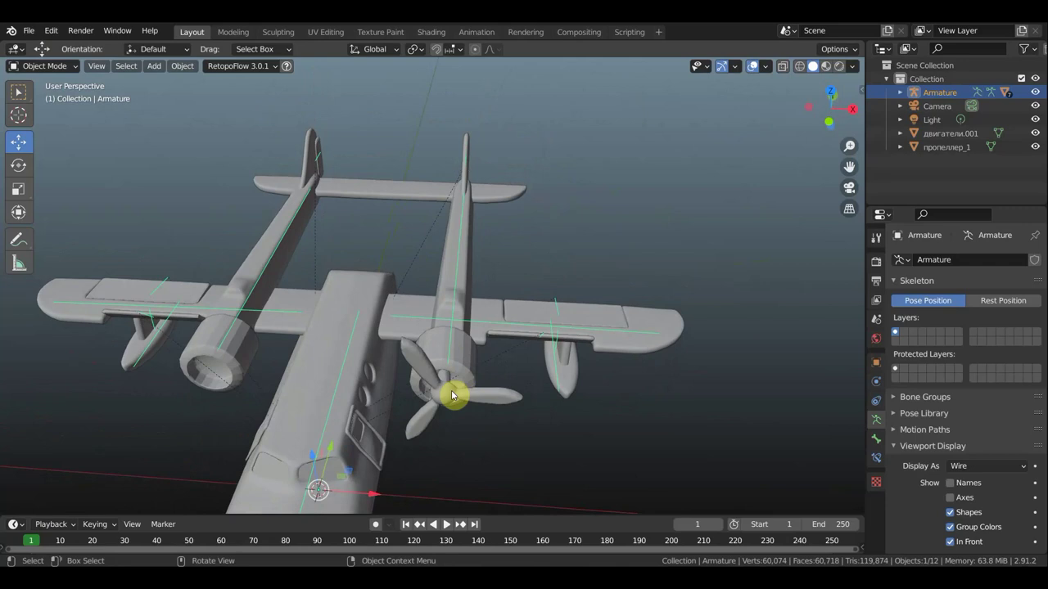
key(KP_3)
key(KP_1)
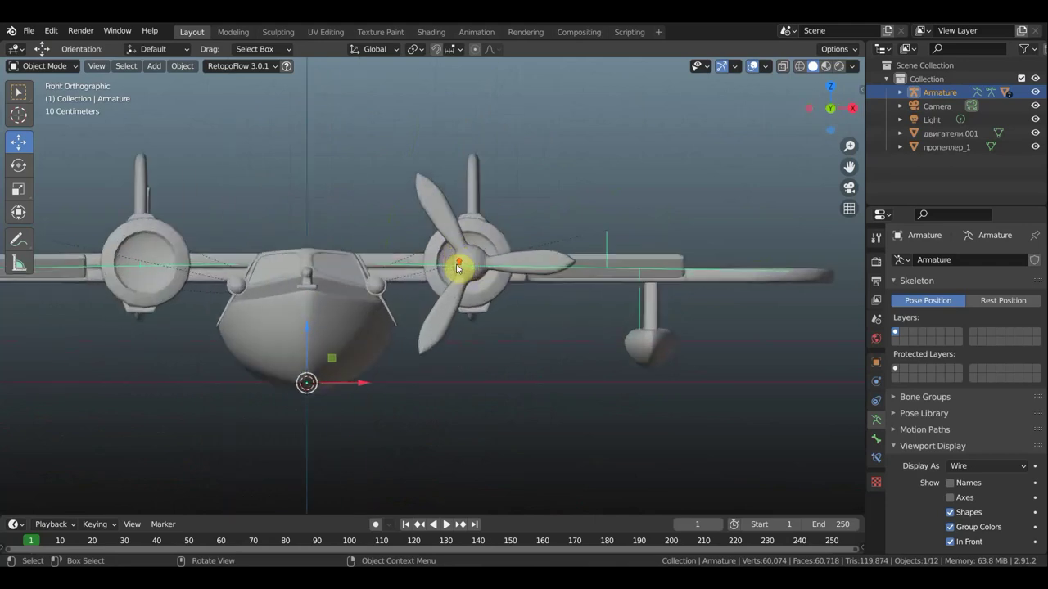
Select propeller пропеллер_1, make the timeline taller, and add the Armature as active
click(448, 224)
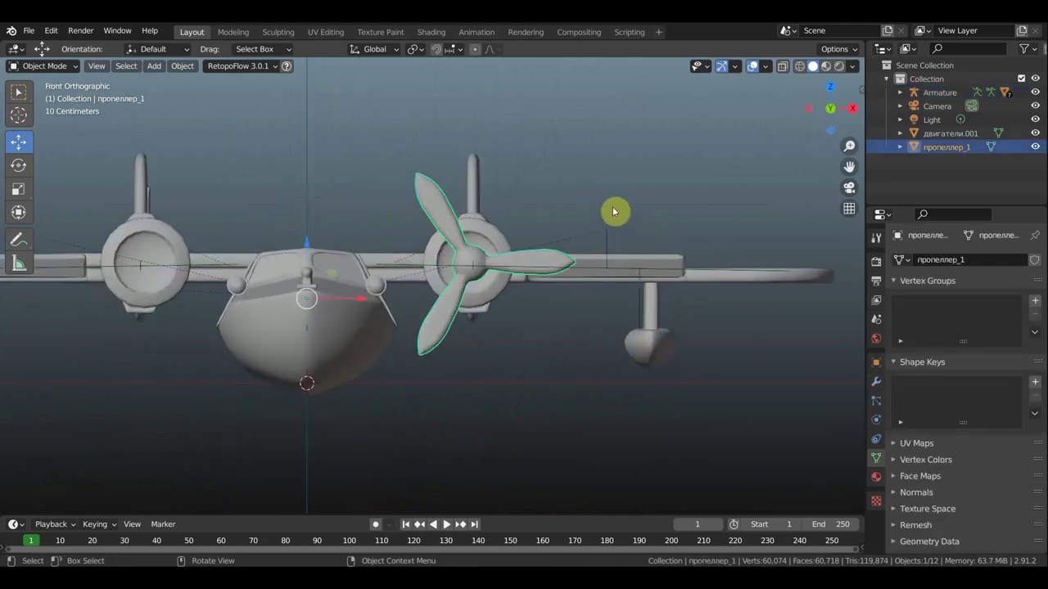
drag(573, 515, 568, 426)
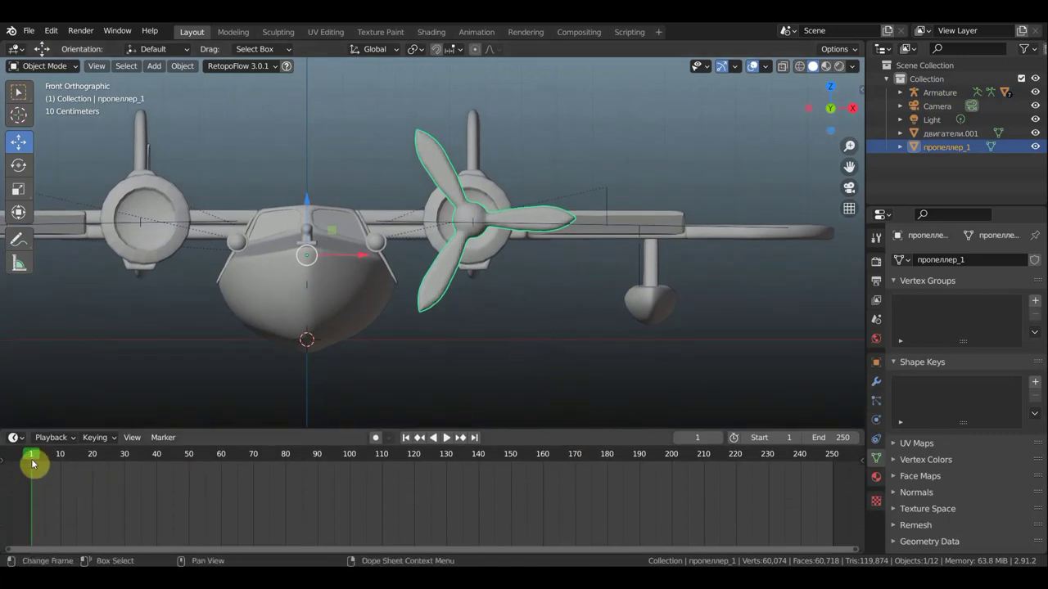
mouse_move(444, 273)
middle_down()
mouse_move(379, 325)
mouse_move(317, 338)
middle_up()
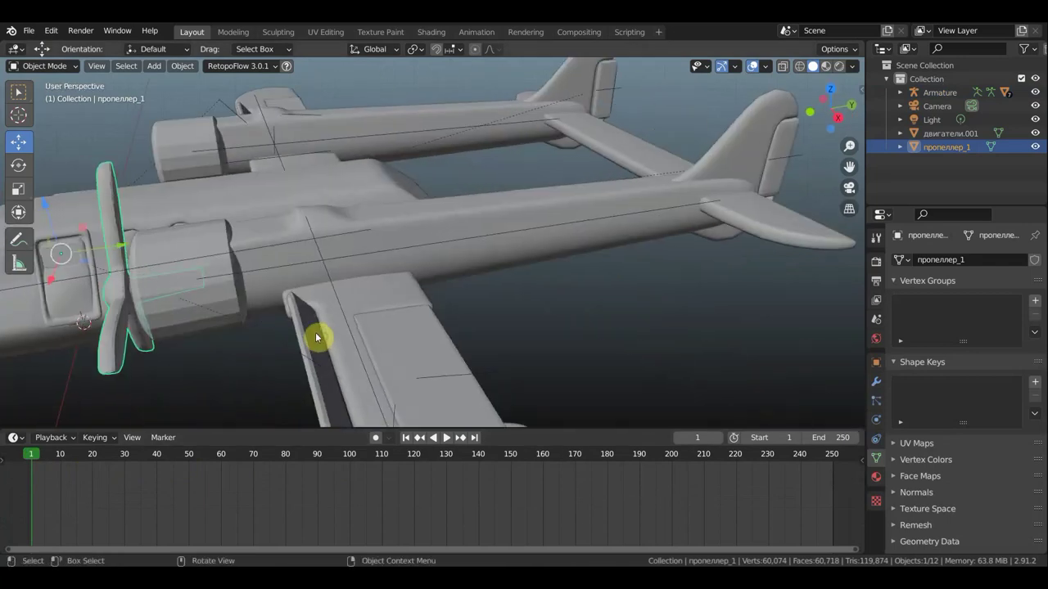
shift+click(263, 274)
In Pose Mode, parent the propeller to wing bone Bone.002 with Ctrl+P > Bone
click(55, 66)
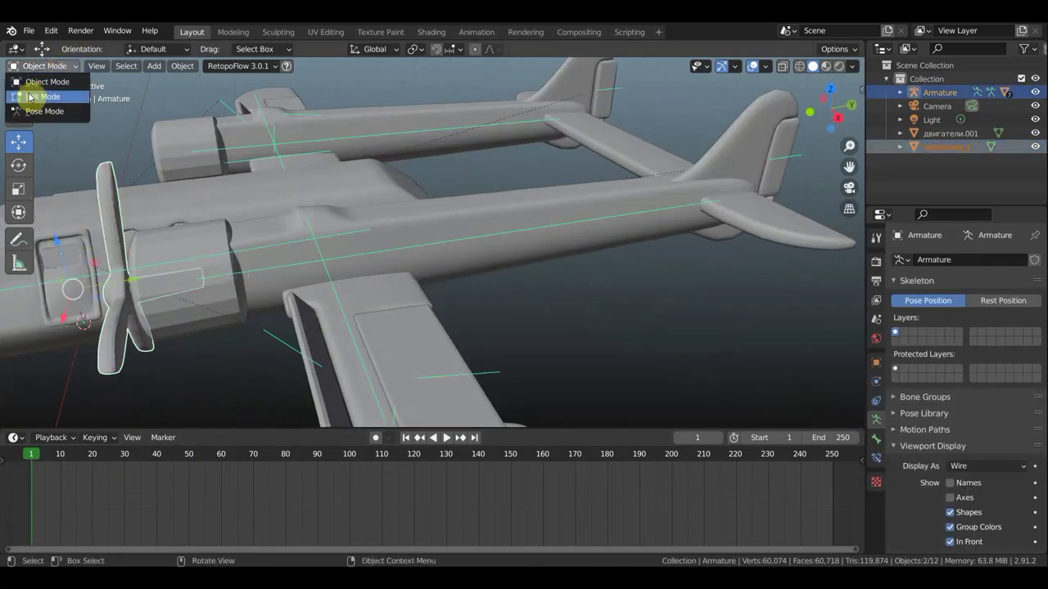
click(47, 110)
middle_drag(321, 262, 316, 360)
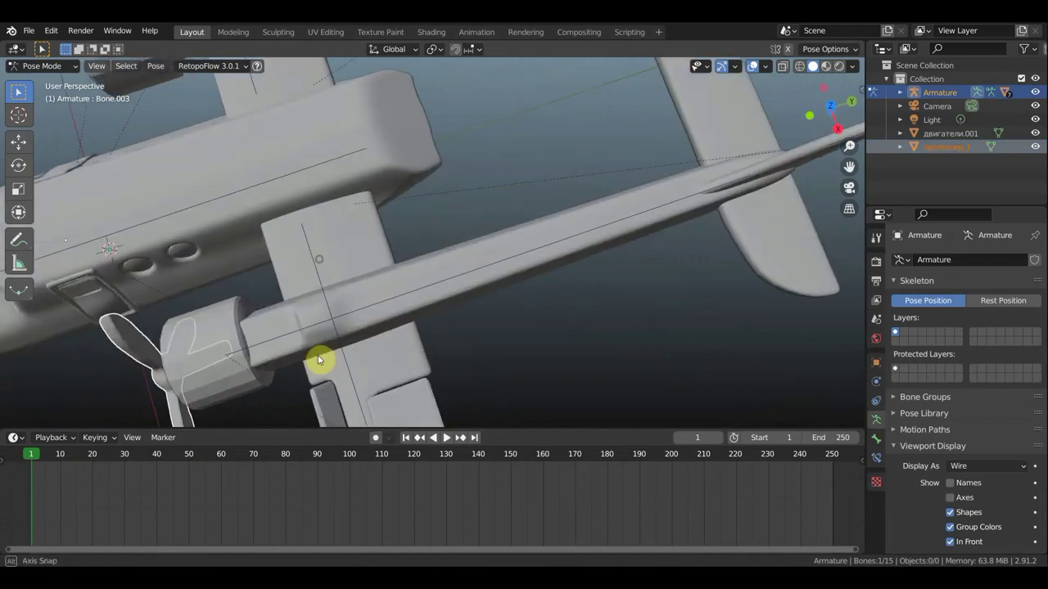
click(260, 341)
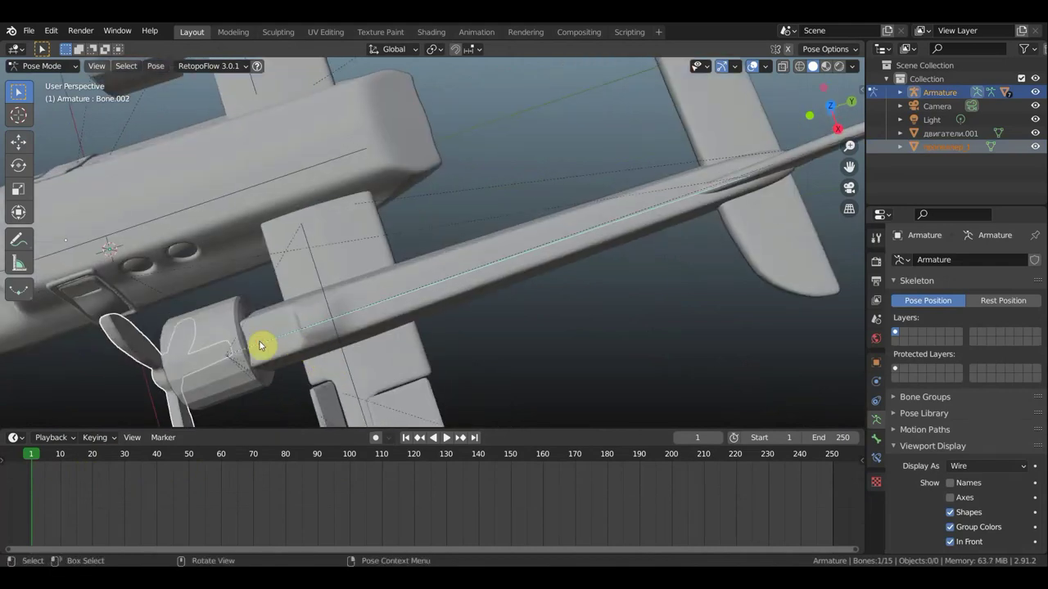
key(ctrl+p)
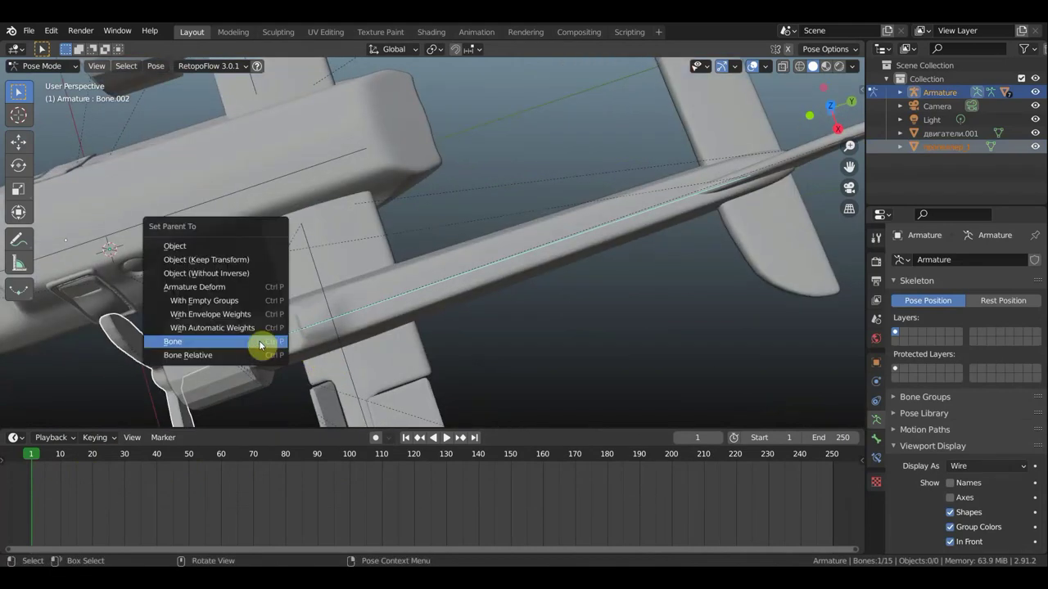
click(259, 343)
Return to Object Mode and reselect the propeller in a close-up view
click(42, 65)
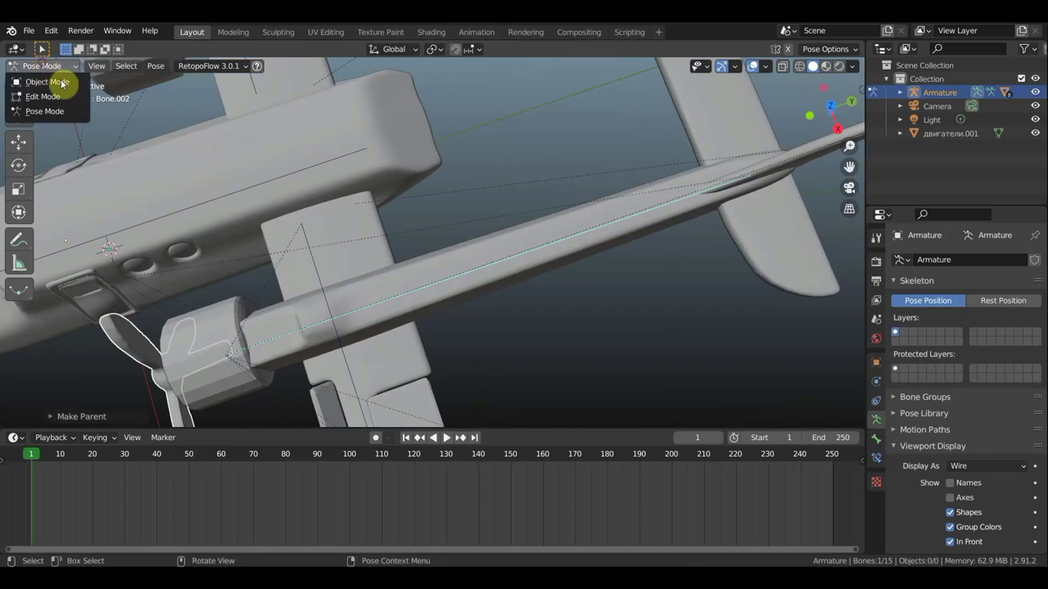
click(72, 87)
middle_drag(306, 253, 451, 89)
scroll(451, 98, up, 4)
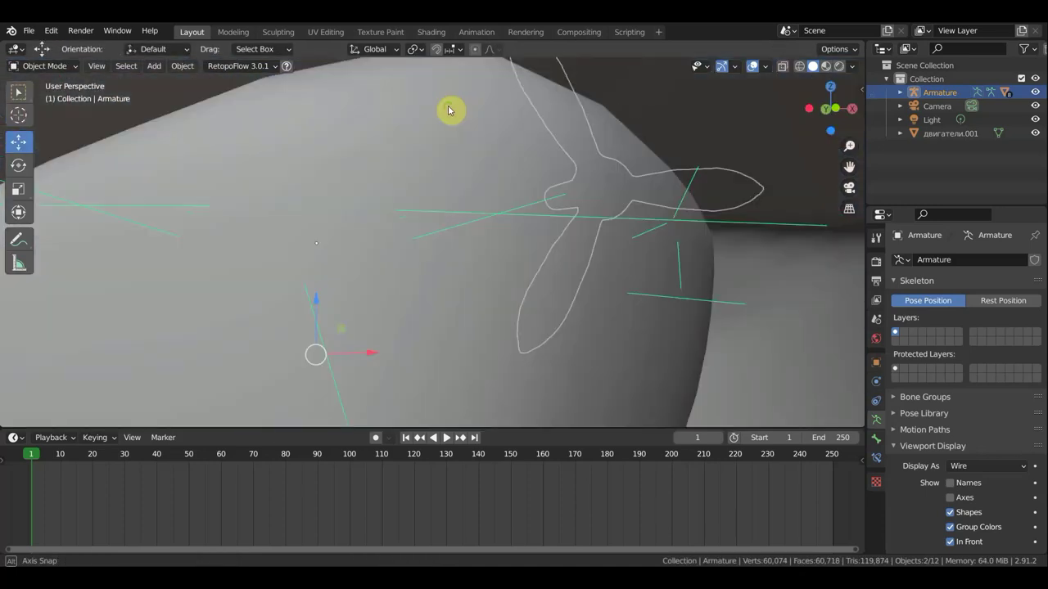
scroll(449, 110, down, 5)
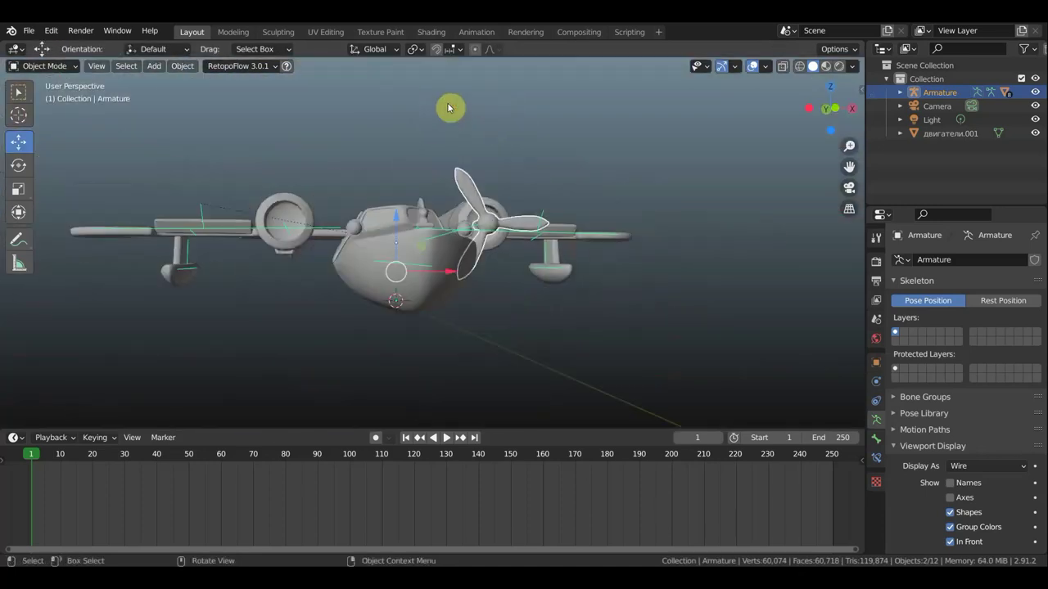
click(470, 192)
Insert a rotation keyframe on the propeller at frame 1 from the front view
key(KP_1)
scroll(485, 261, up, 3)
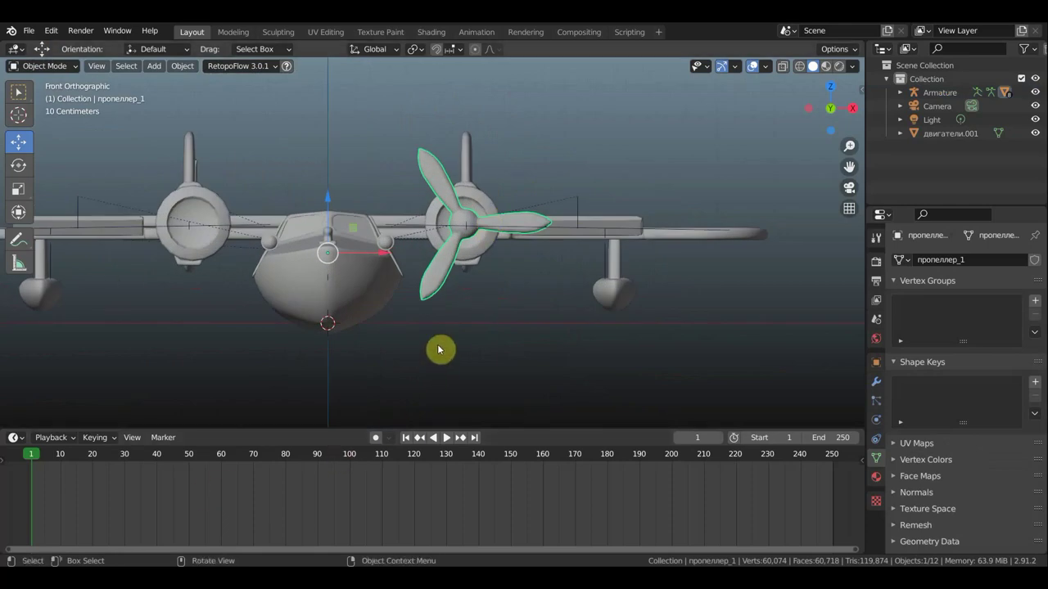
key(i)
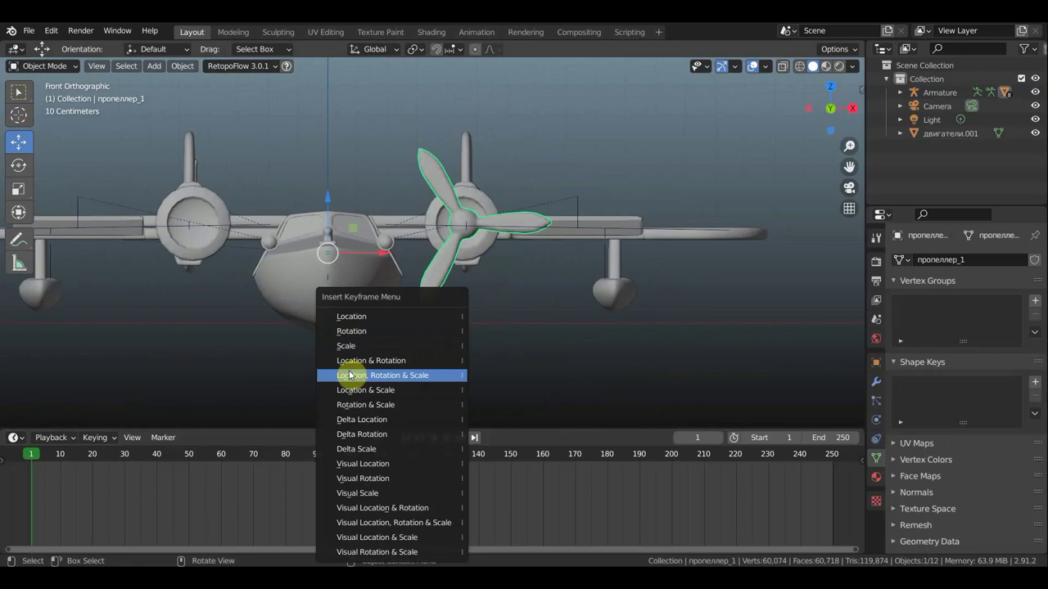
click(396, 330)
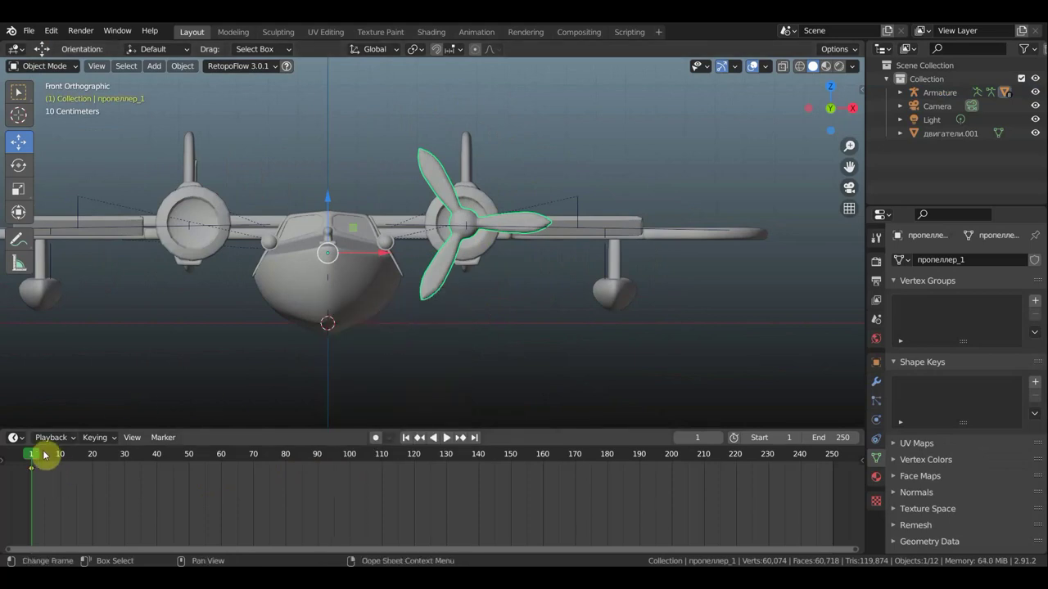
Move to frame 100, show the transform sidebar, and test the Y rotation field
drag(35, 455, 349, 478)
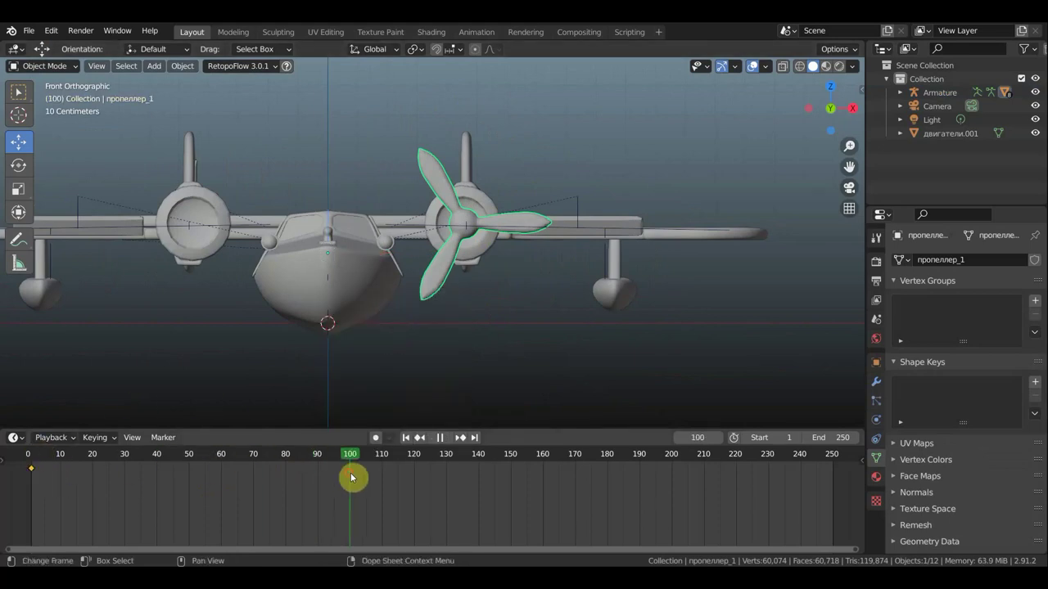
click(530, 213)
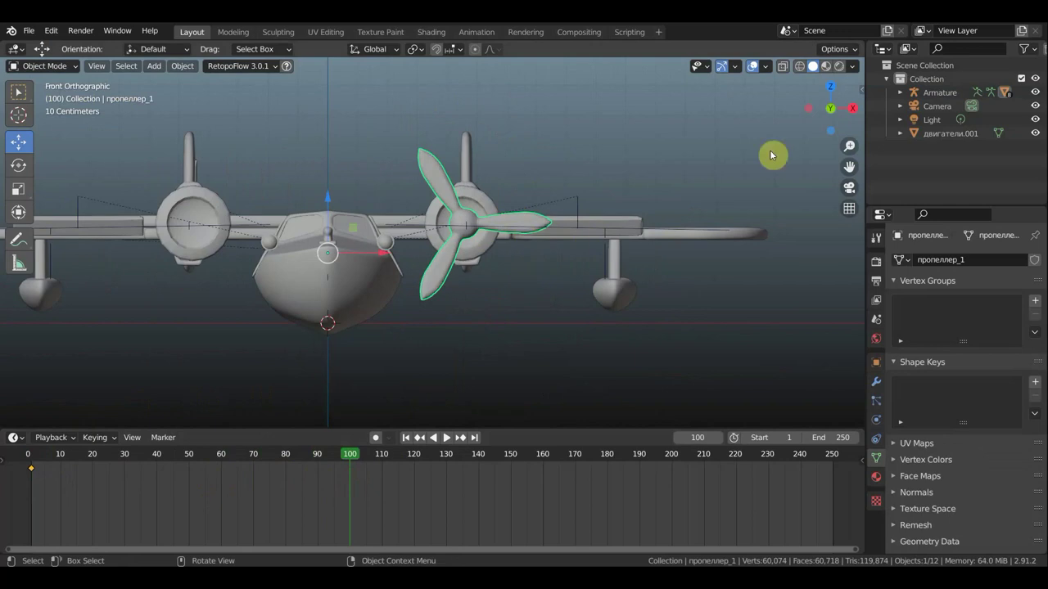
key(n)
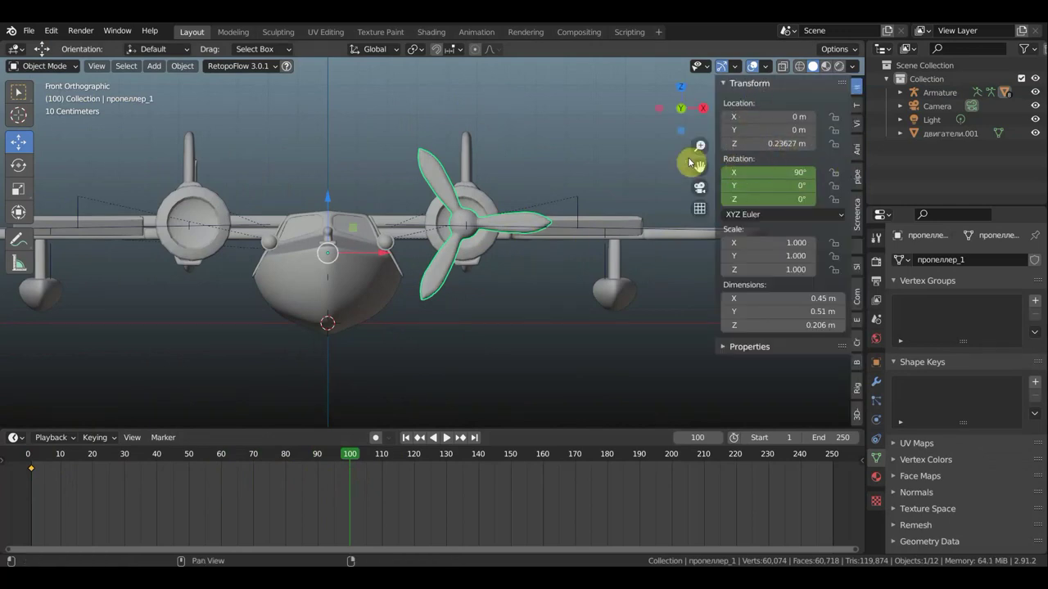
drag(743, 184, 786, 185)
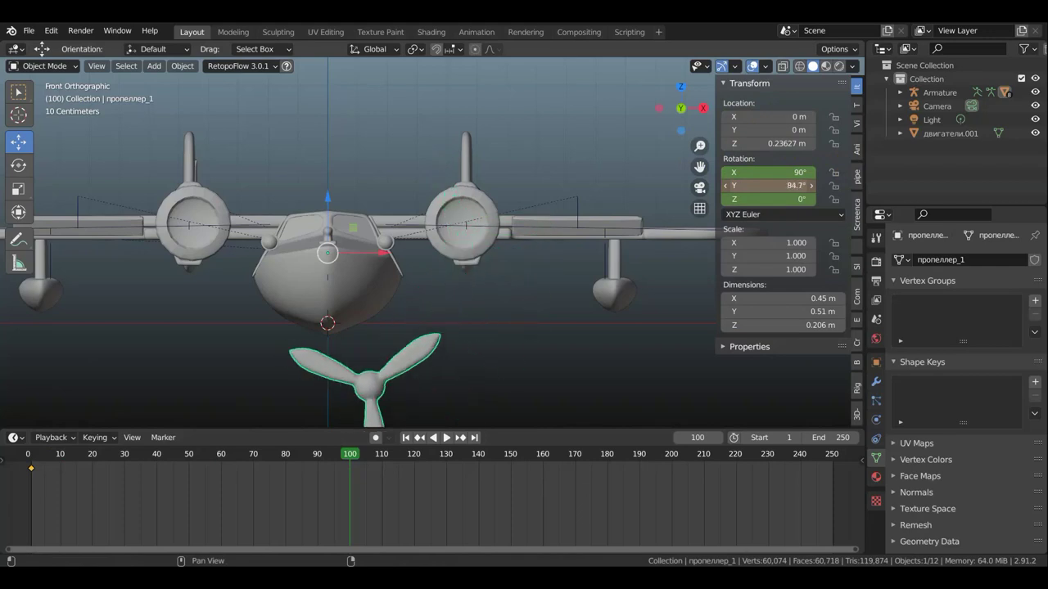
drag(743, 186, 743, 186)
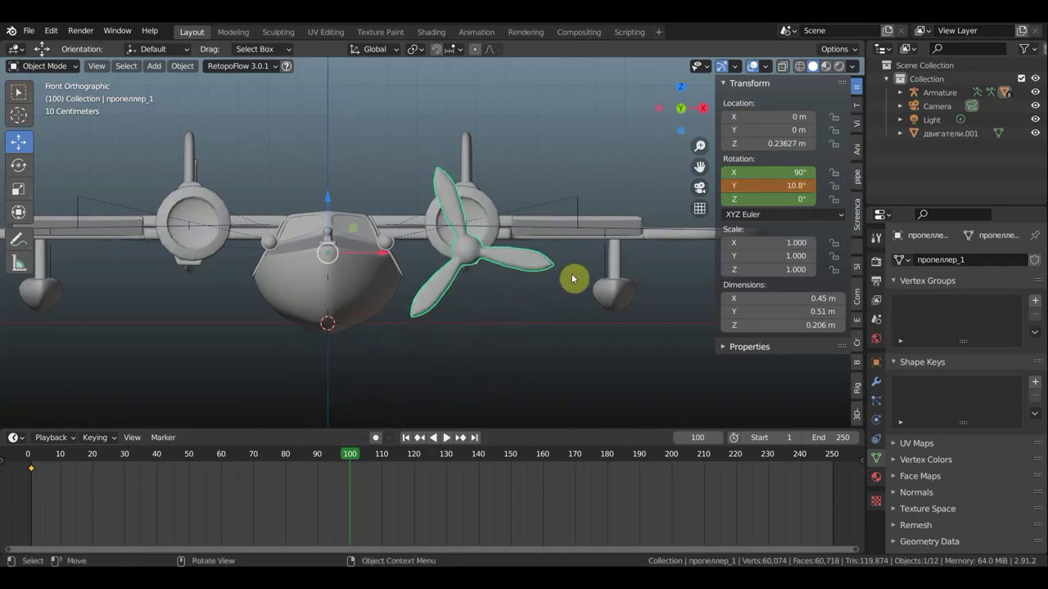
key(ctrl+z)
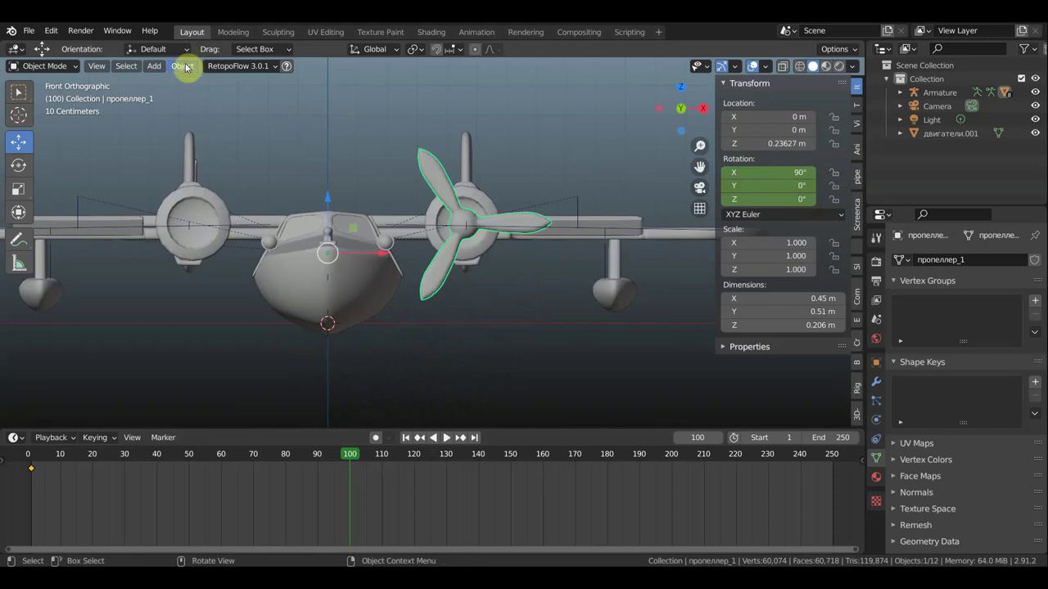
Move the propeller's origin to its hub and rotate it around the new origin
click(183, 66)
mouse_move(203, 95)
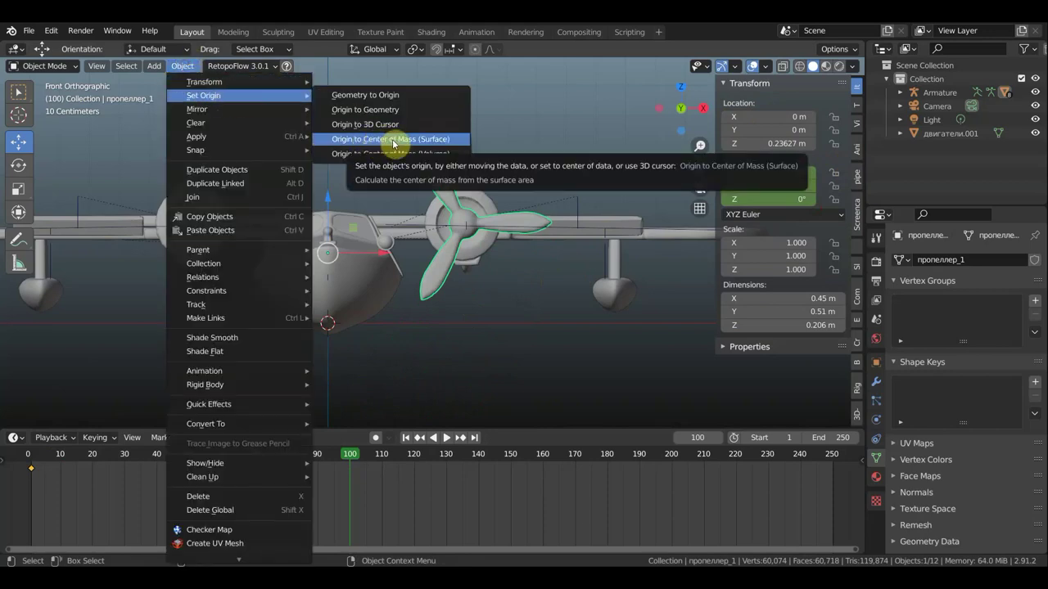
click(393, 140)
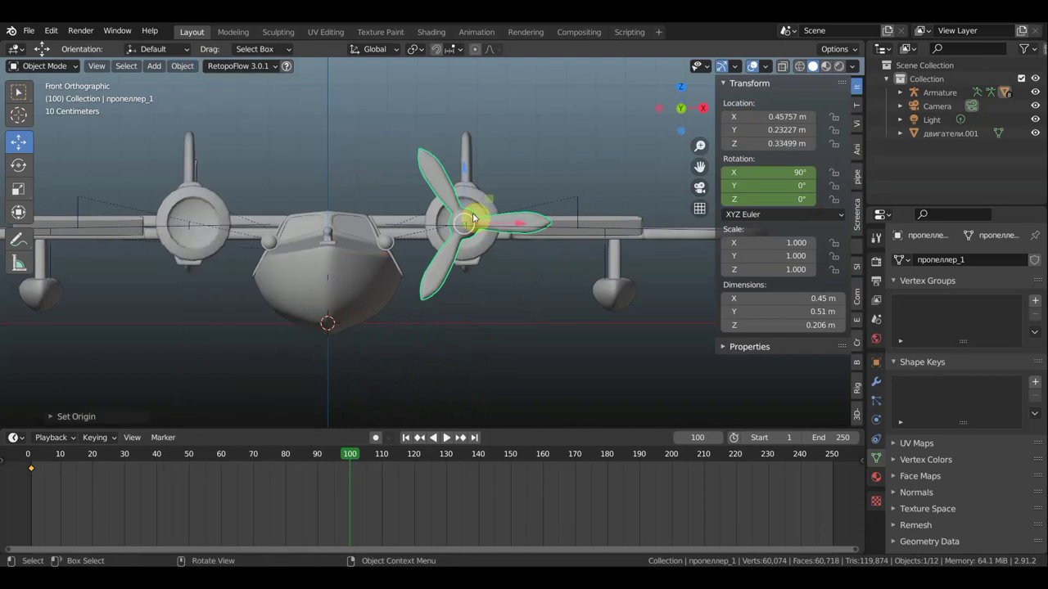
mouse_move(798, 186)
mouse_down()
mouse_move(750, 190)
mouse_move(757, 186)
mouse_up()
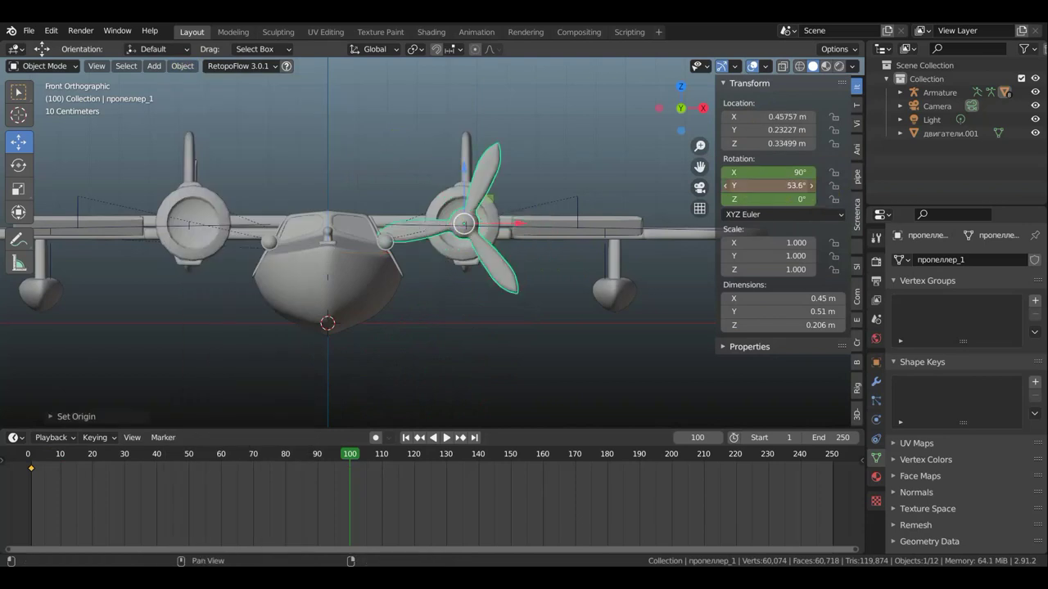
Set Y rotation to 360°, keyframe it at frame 100, end the scene at 100, and play
click(755, 186)
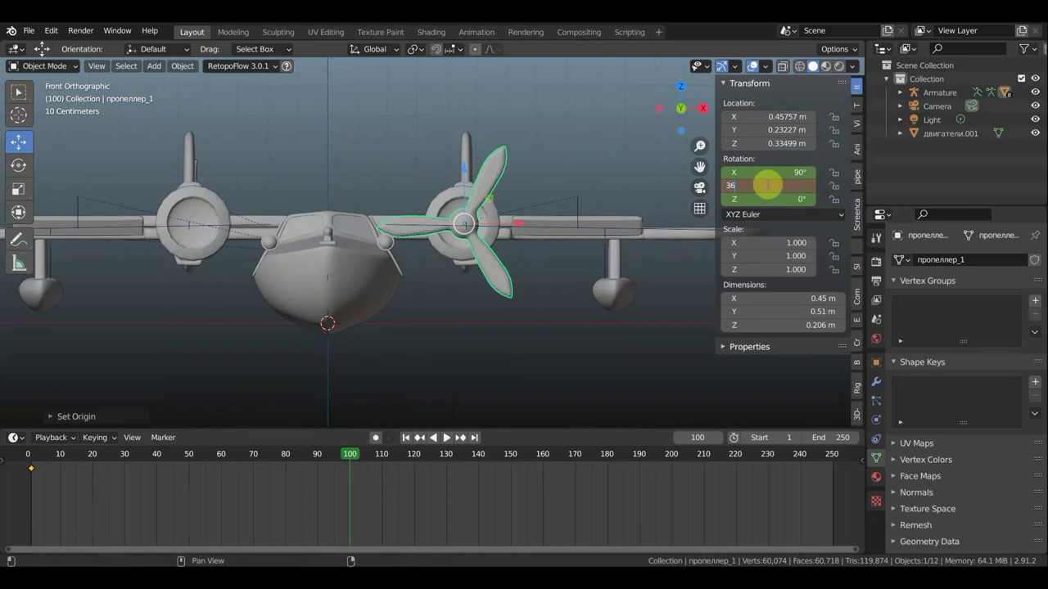
text(0)
key(Return)
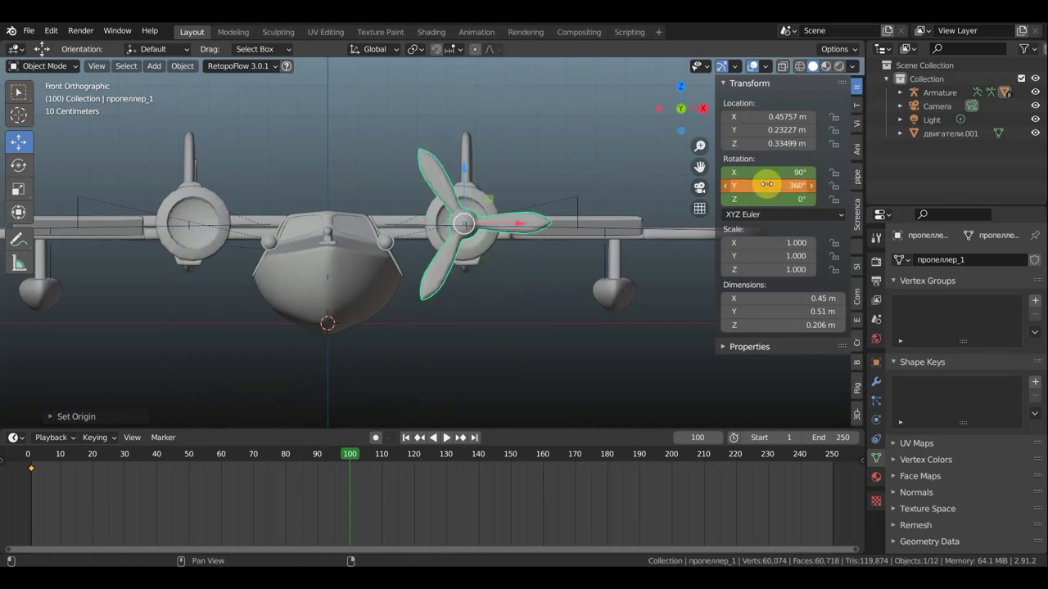
key(i)
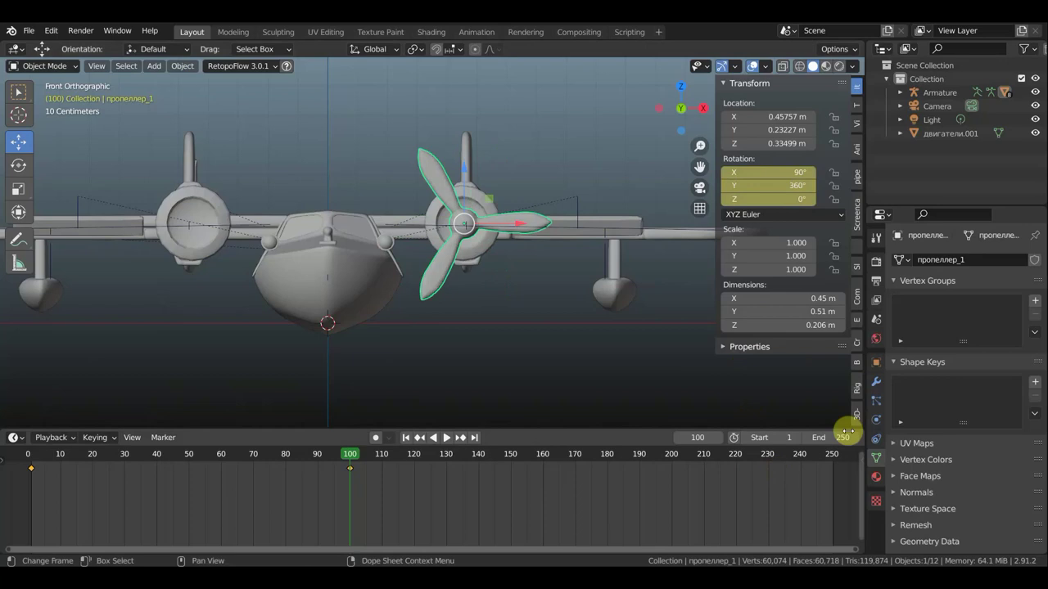
click(835, 434)
text(100)
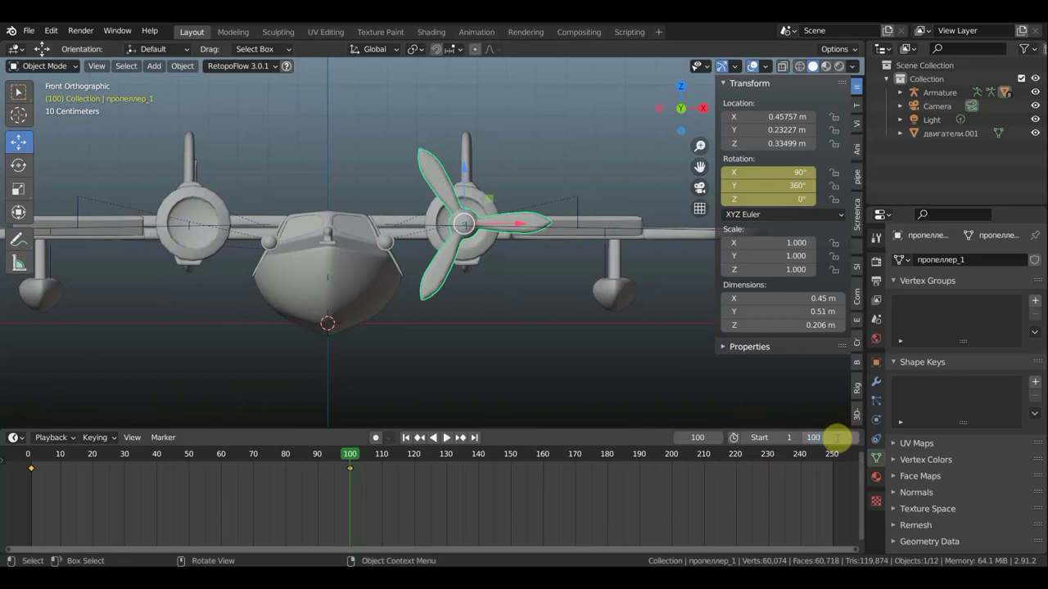
key(Return)
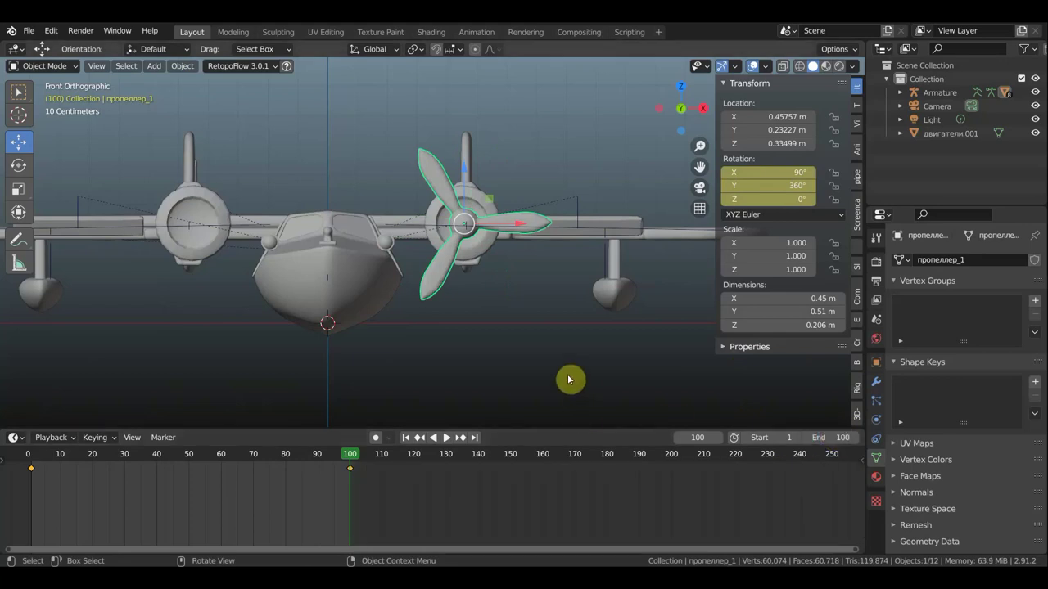
key(space)
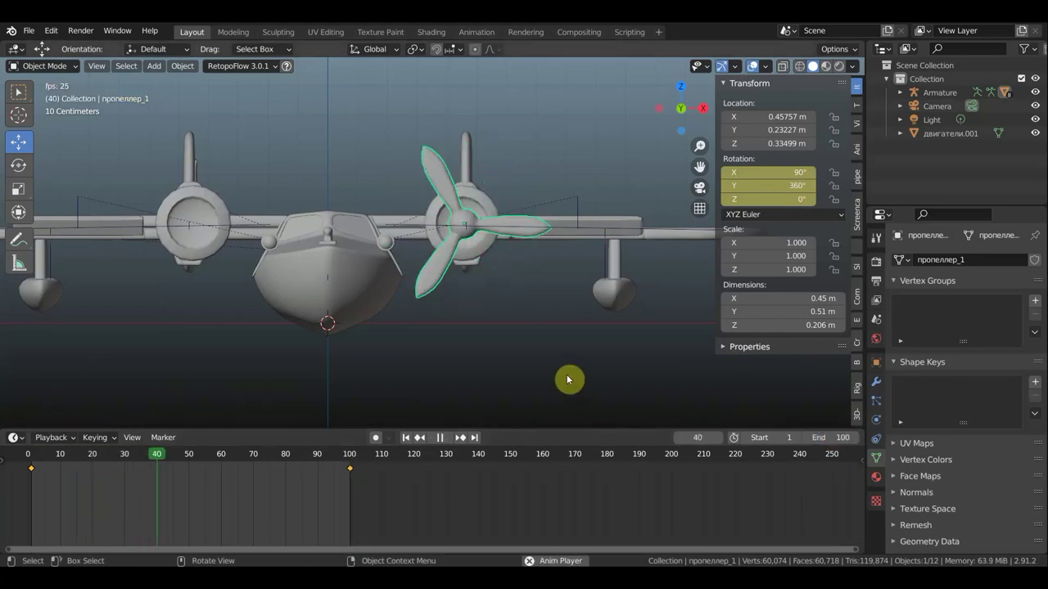
Stop playback and turn the bottom timeline into an enlarged Graph Editor
key(space)
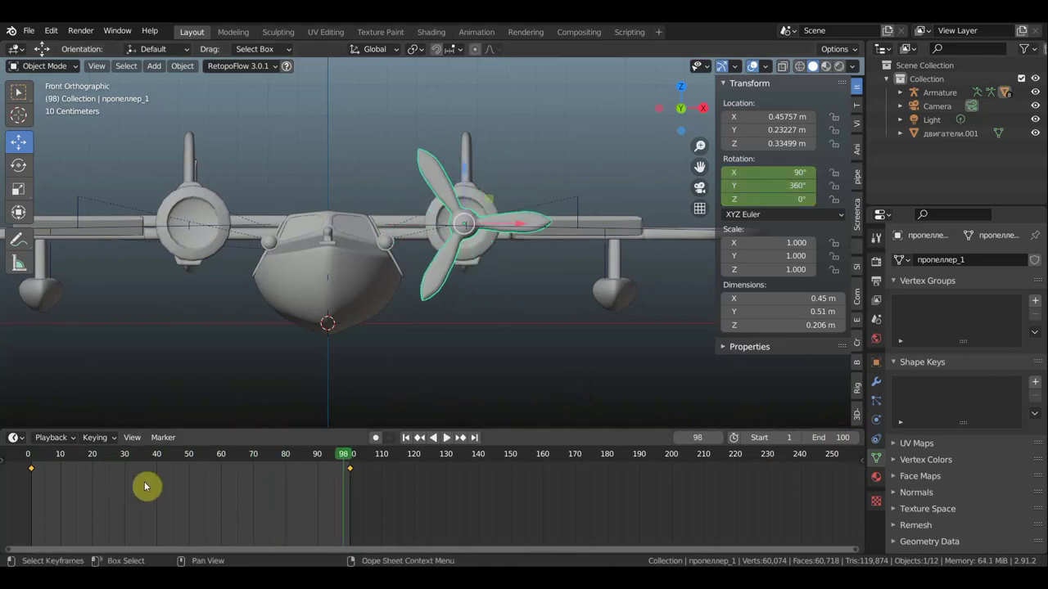
key(ctrl+Tab)
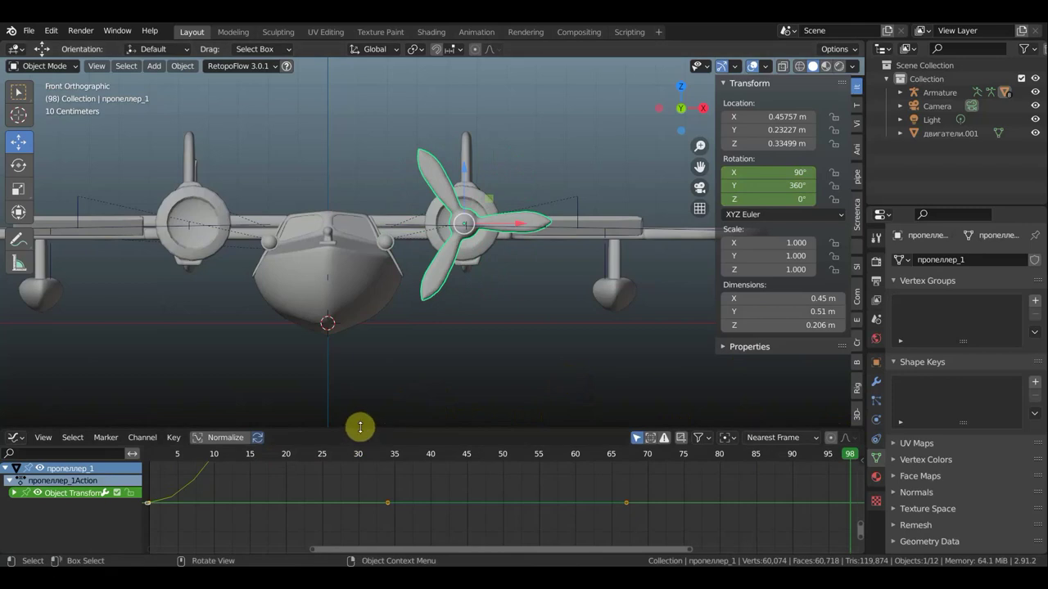
mouse_move(371, 429)
mouse_down()
mouse_move(357, 350)
mouse_move(312, 337)
mouse_up()
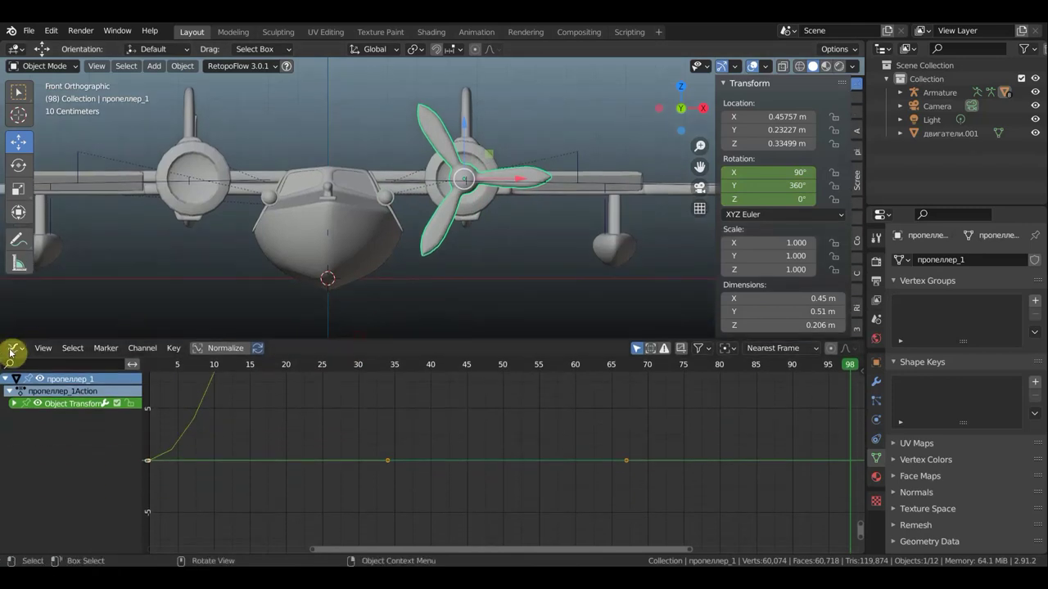
click(18, 350)
click(24, 354)
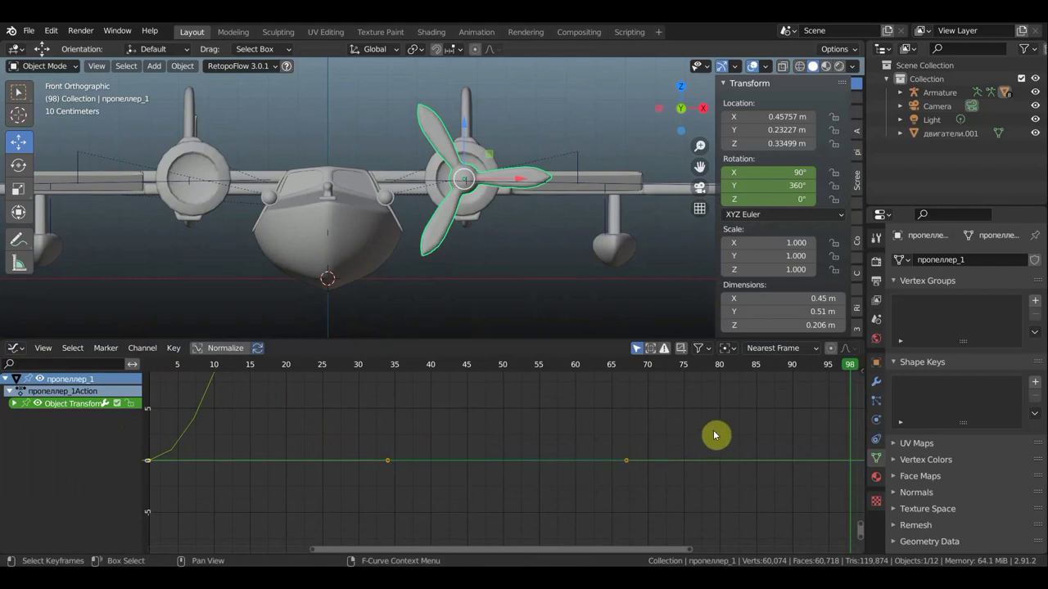
Expand the rotation channels, set the keys to Vector handles, and select Y Euler Rotation
click(13, 404)
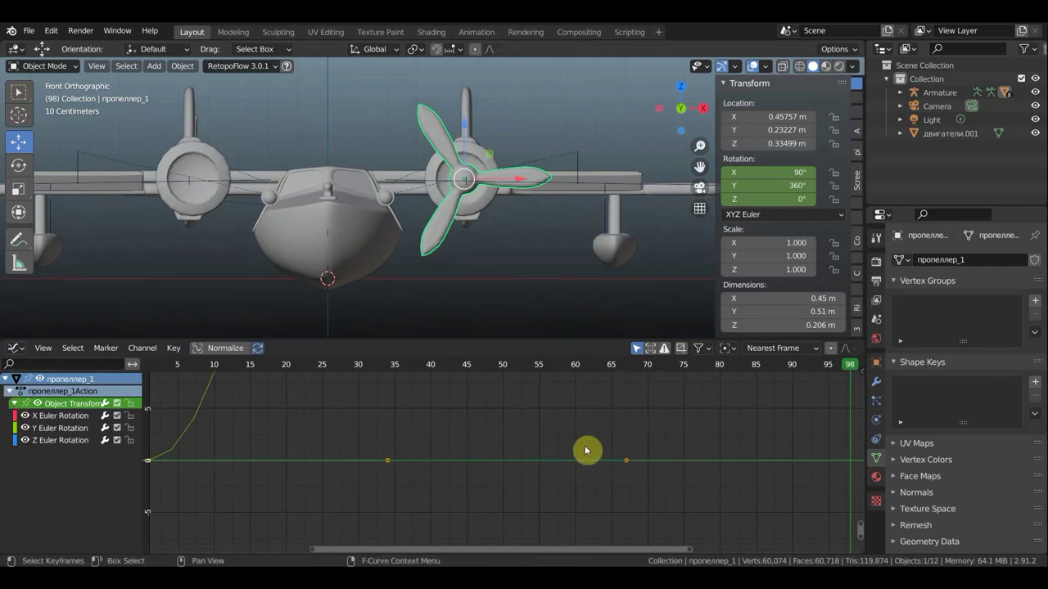
key(v)
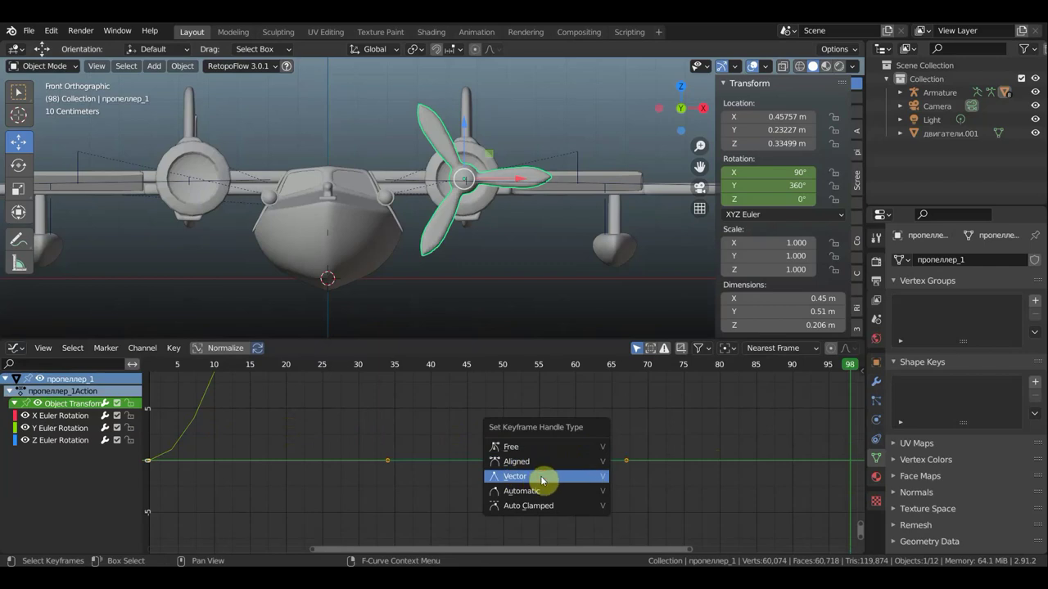
click(541, 478)
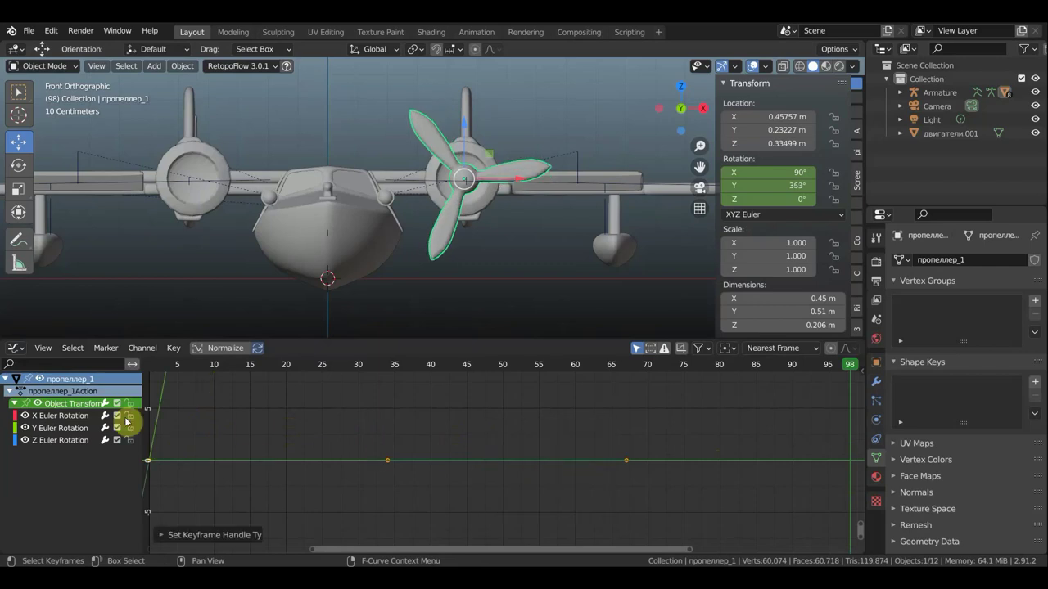
click(47, 429)
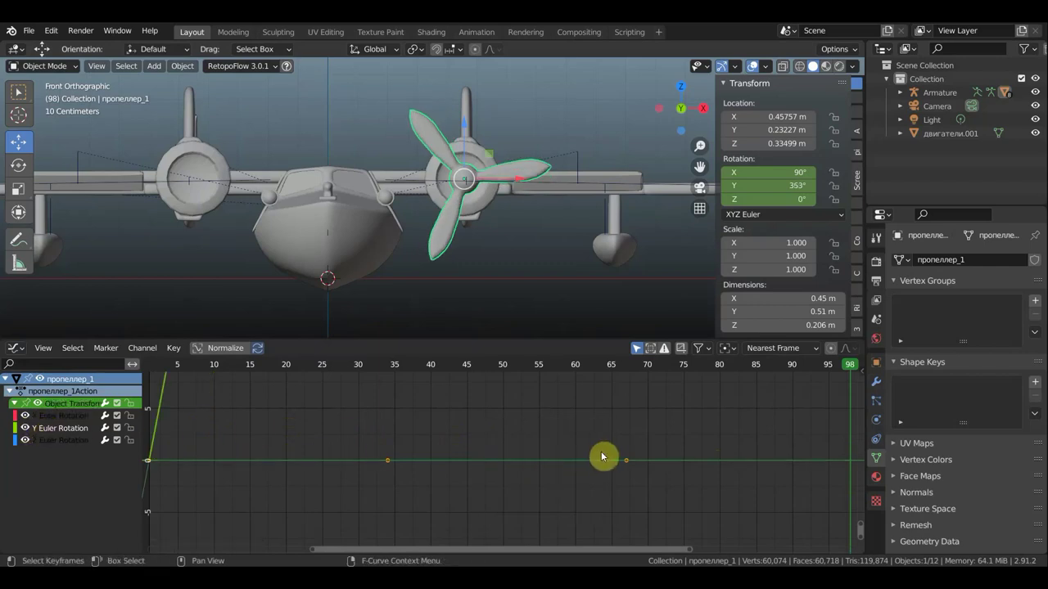
Add a Generator modifier to the Y rotation curve and preview the spin
key(n)
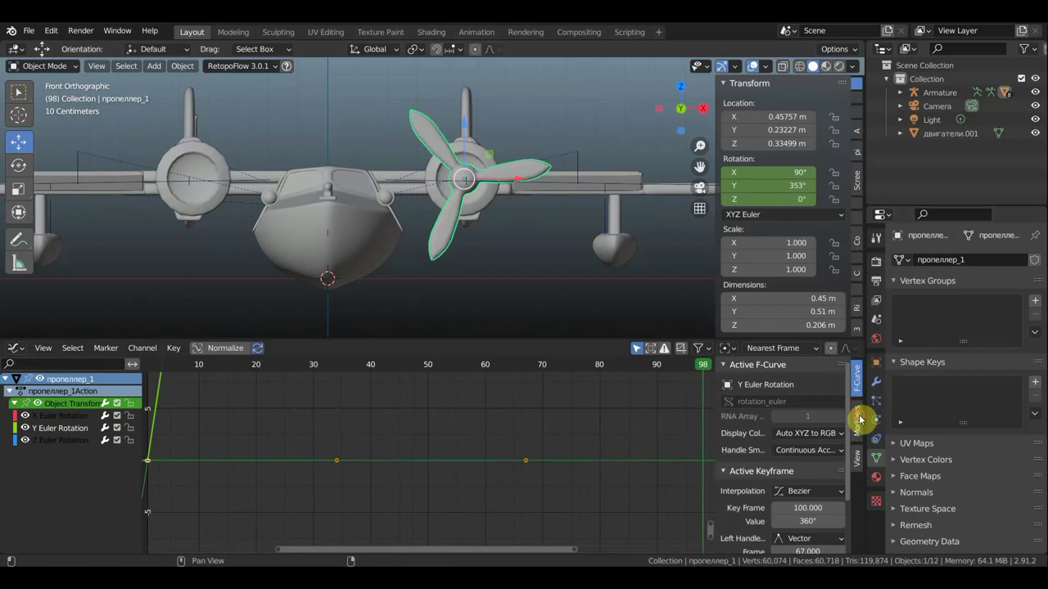
click(857, 419)
click(781, 386)
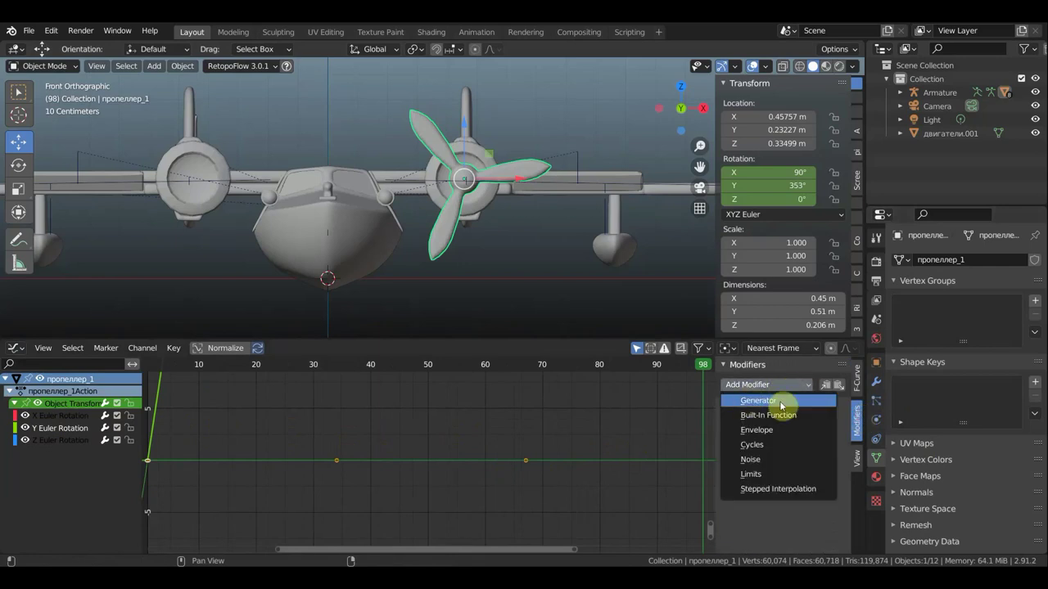
click(781, 401)
key(space)
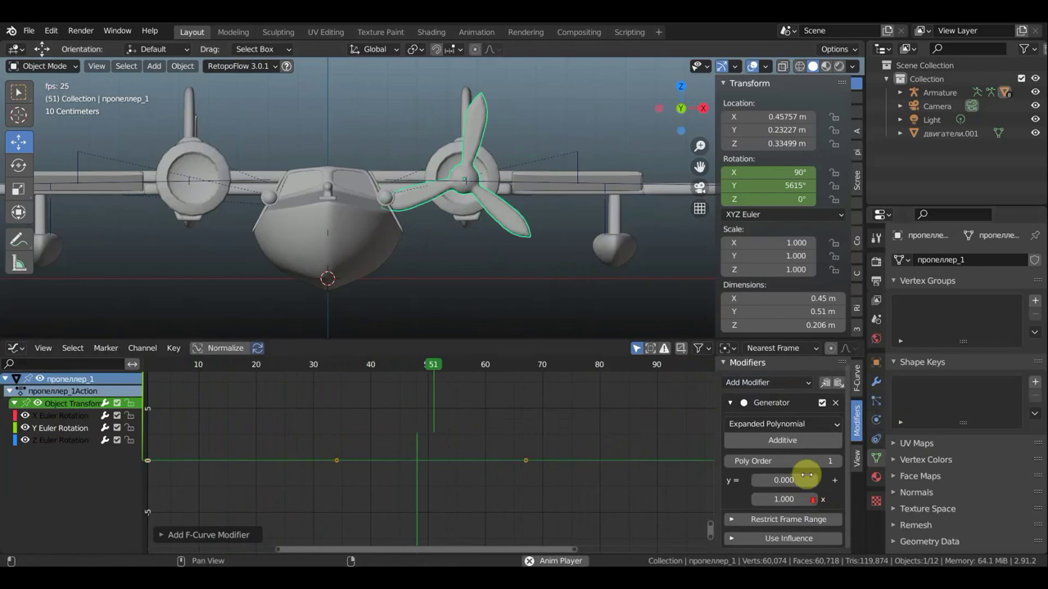
key(space)
Enable Use Influence on the Generator, set it to 0.573, and play back the spin
click(784, 539)
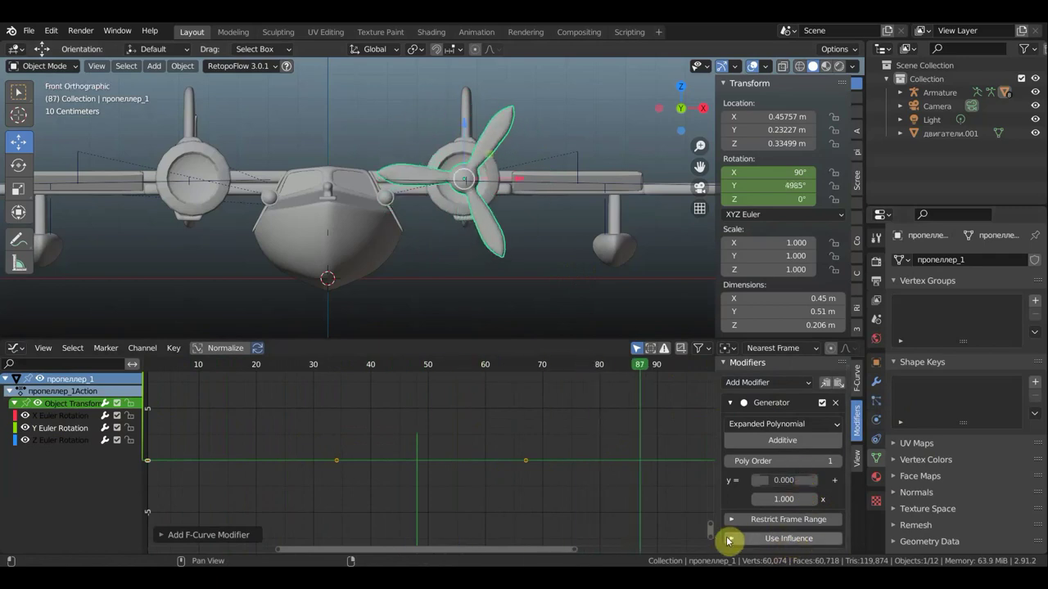
scroll(802, 543, down, 1)
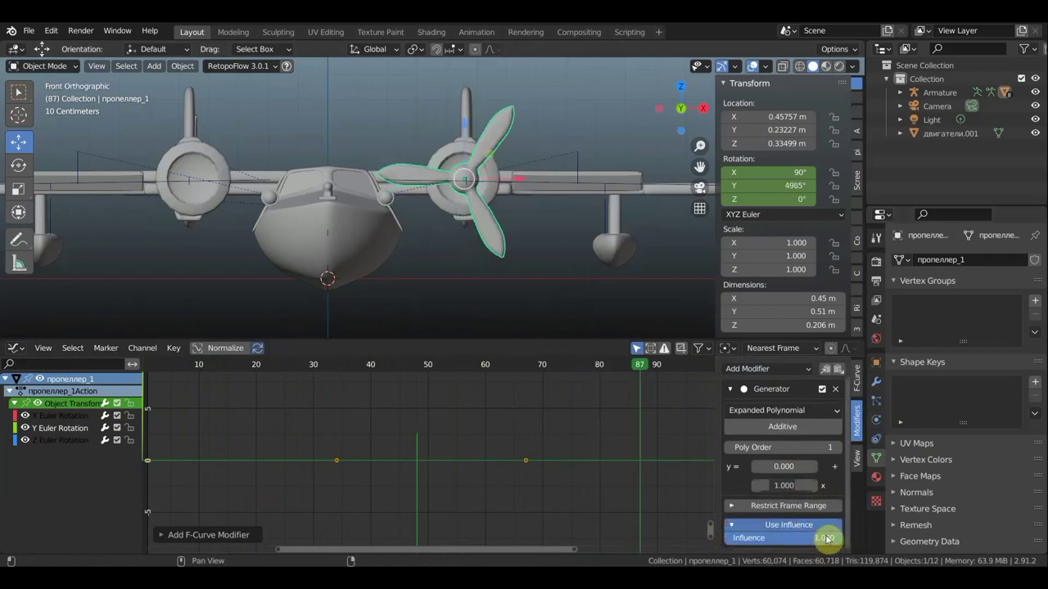
drag(826, 539, 776, 539)
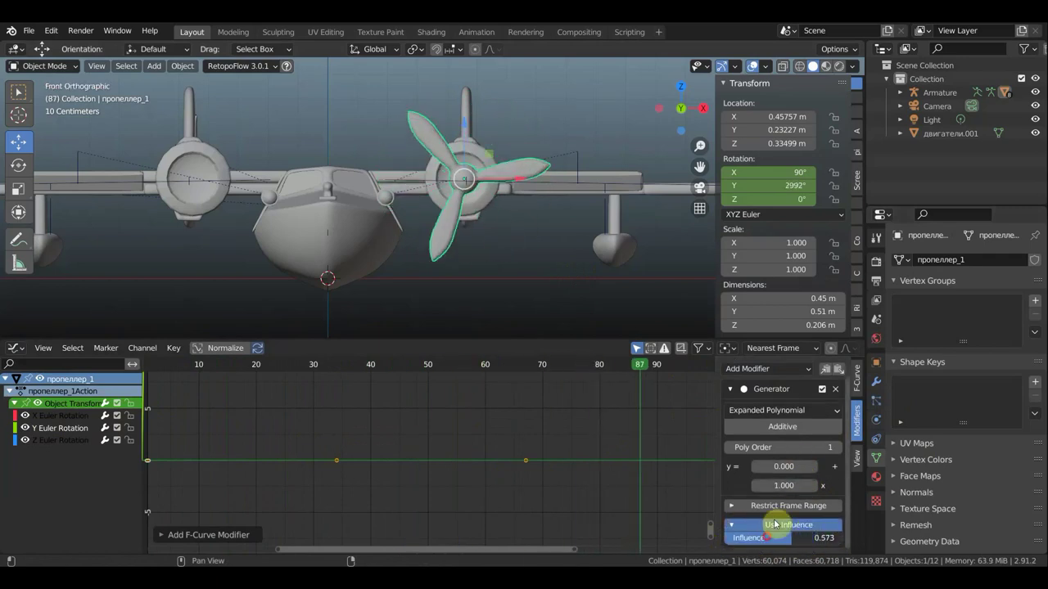
key(space)
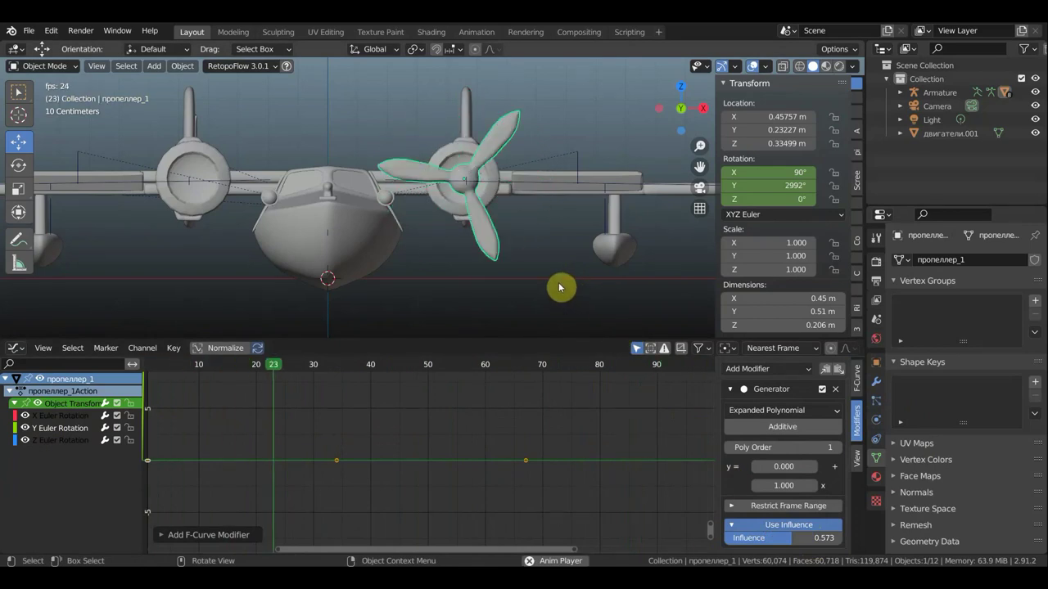
click(52, 66)
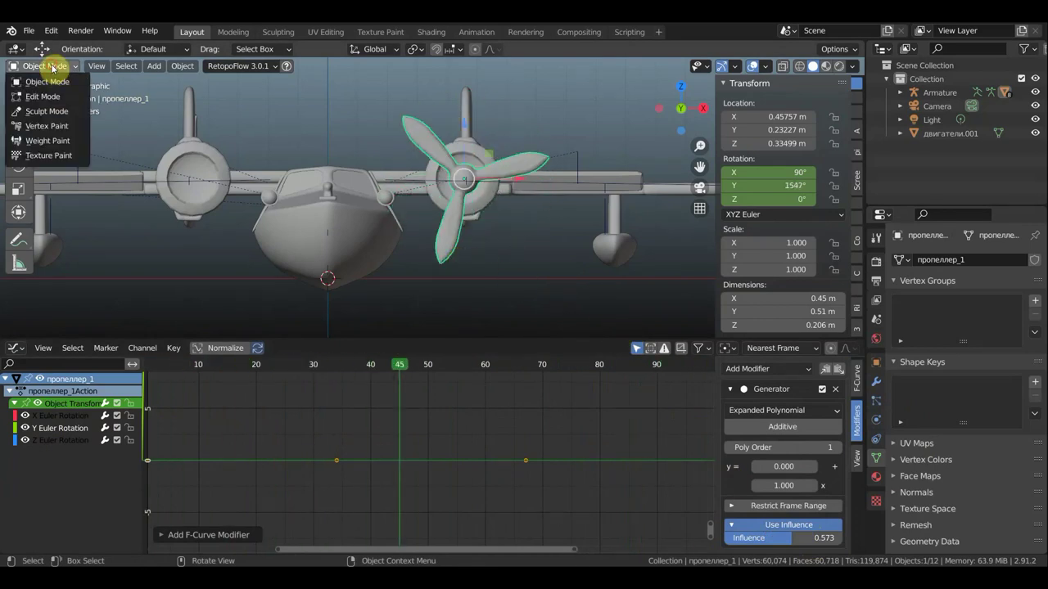
click(42, 83)
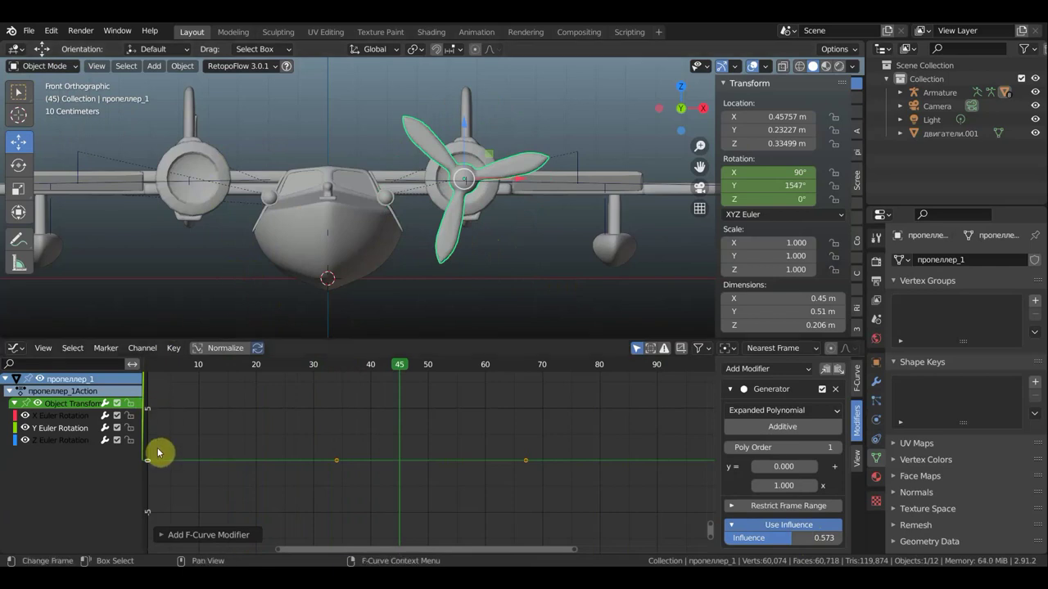
Return the bottom area to the Timeline, pan it, and hide the viewport sidebar
key(ctrl+Tab)
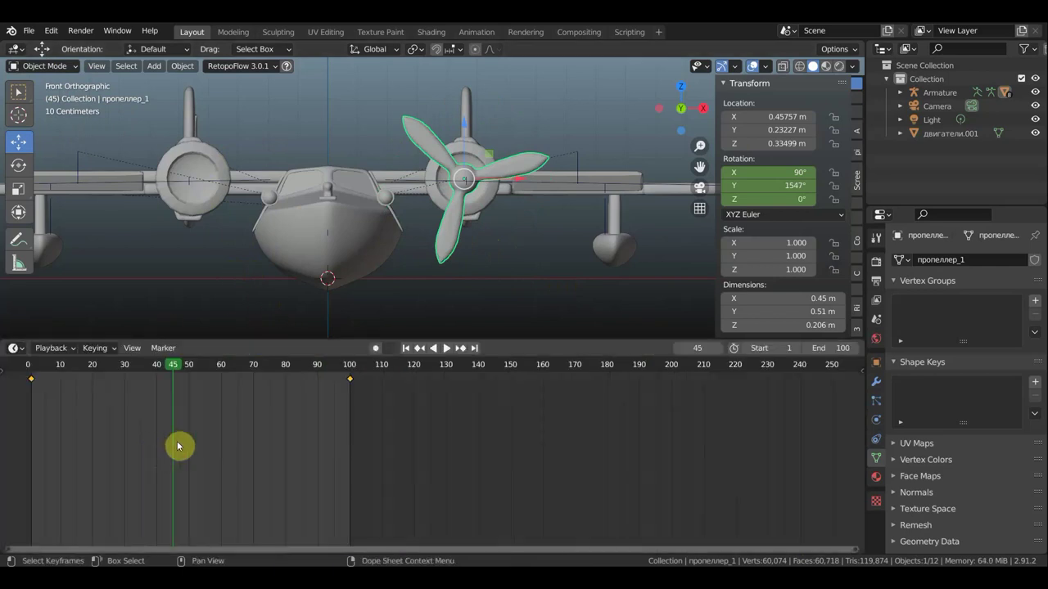
middle_drag(296, 440, 552, 465)
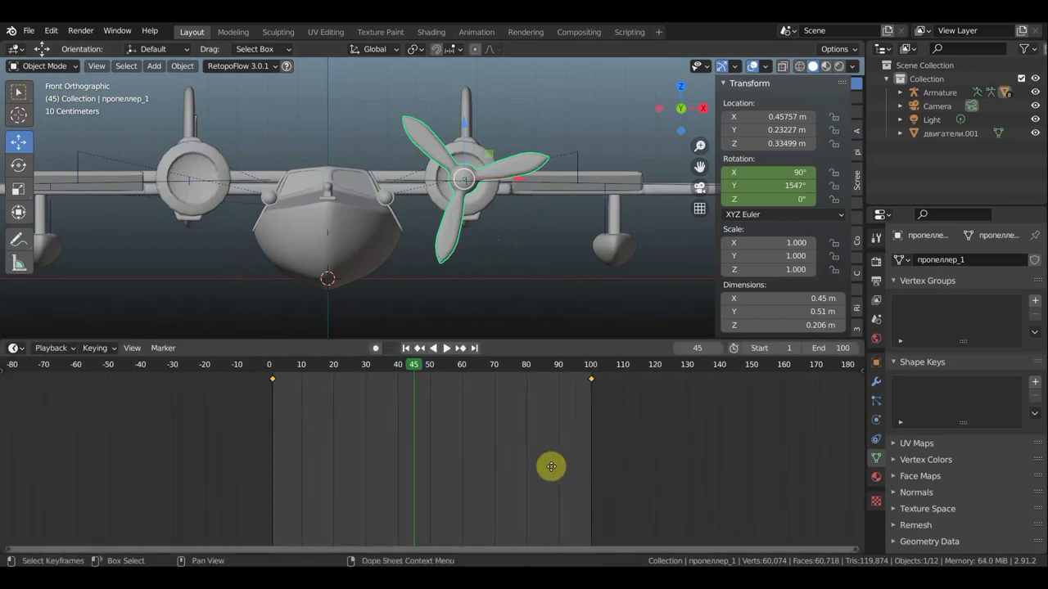
scroll(513, 210, down, 2)
scroll(513, 211, down, 1)
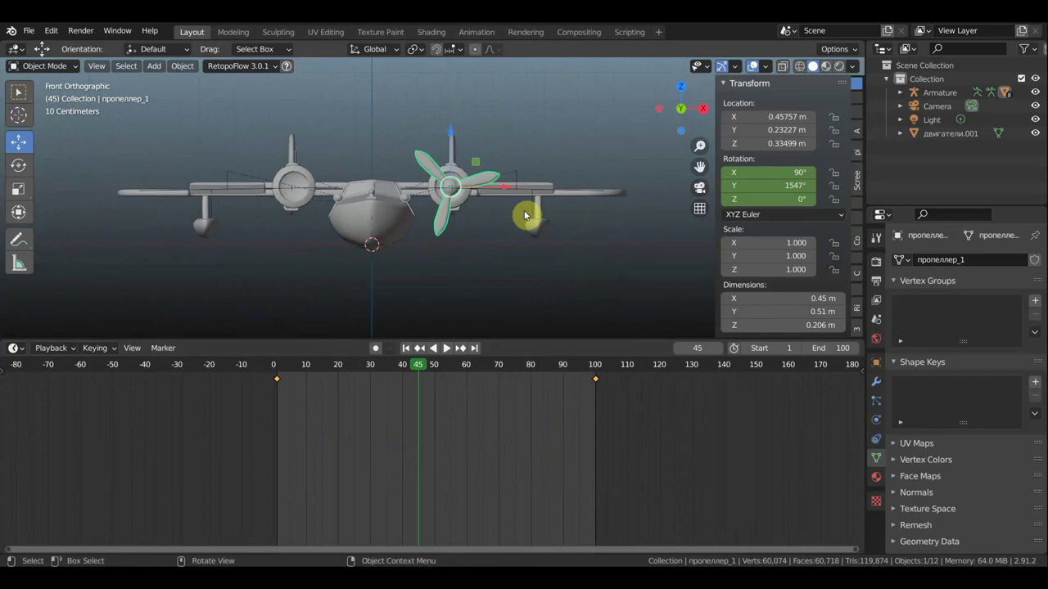
key(n)
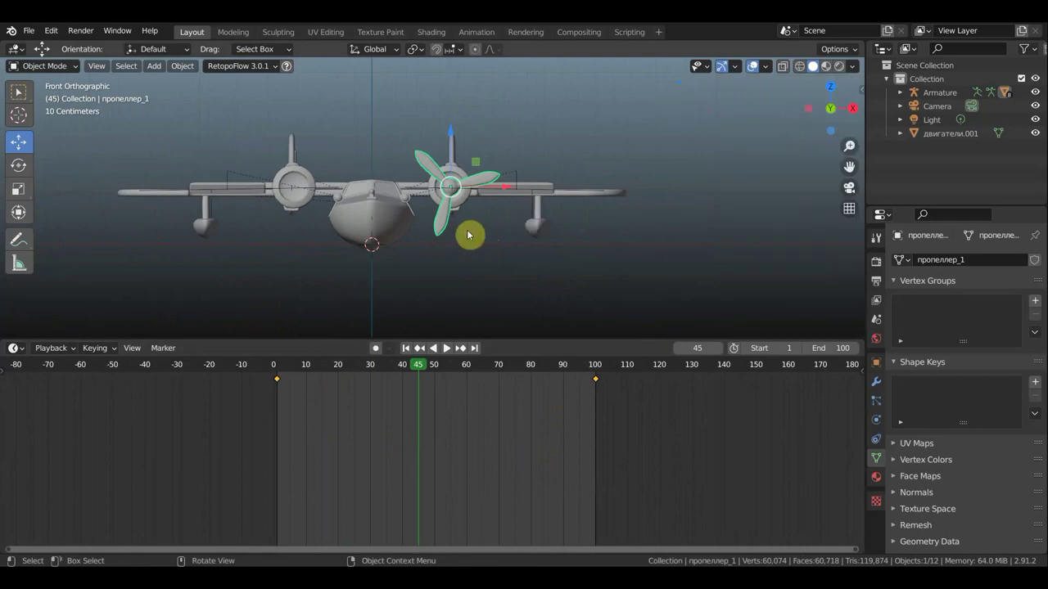
Duplicate the propeller, mirror it along X, and move it onto the left engine
key(shift+d)
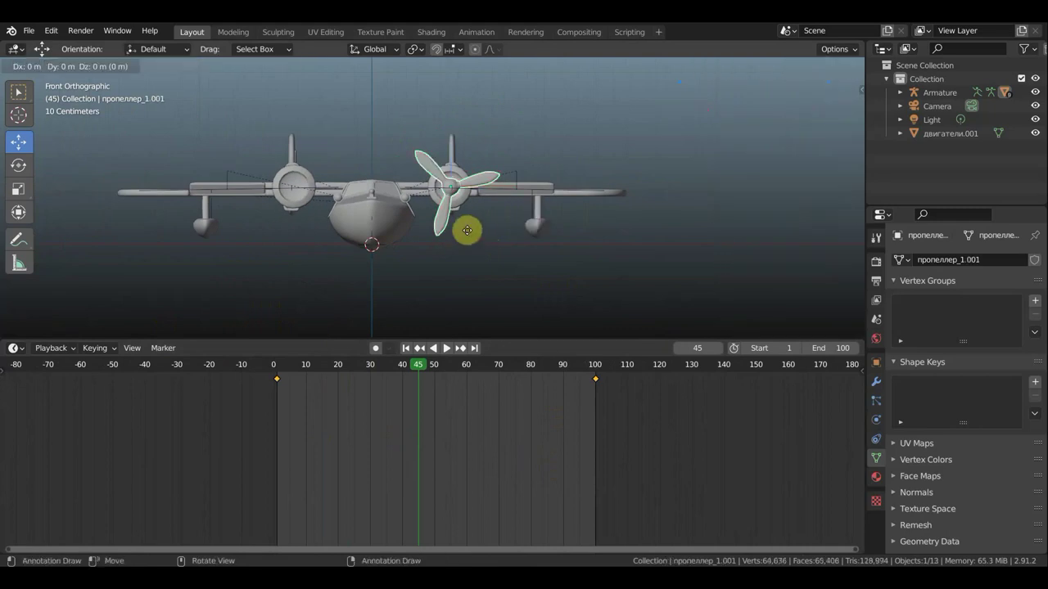
right_click(467, 230)
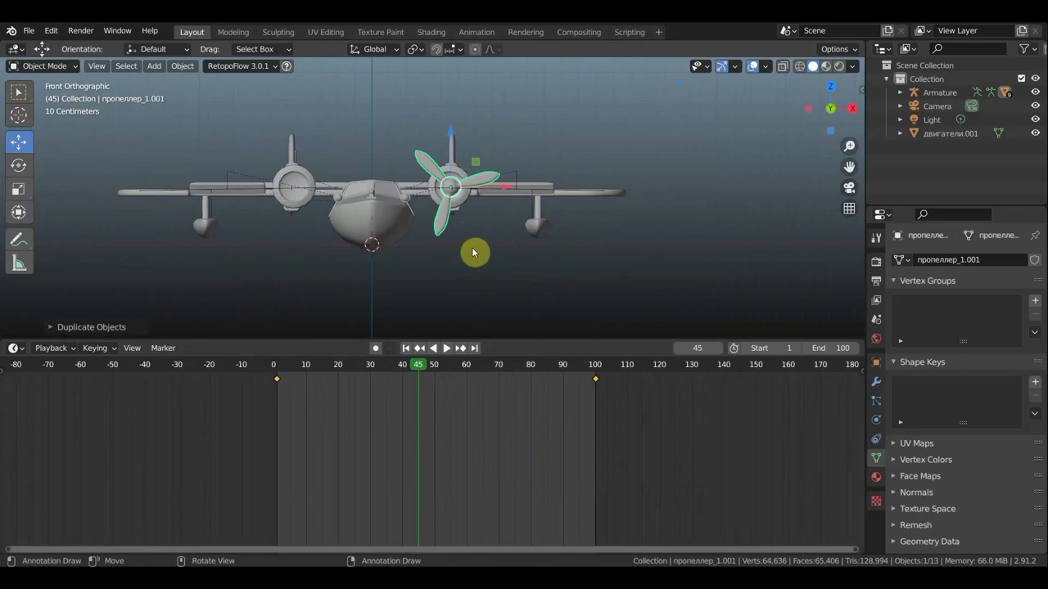
right_click(474, 249)
mouse_move(433, 386)
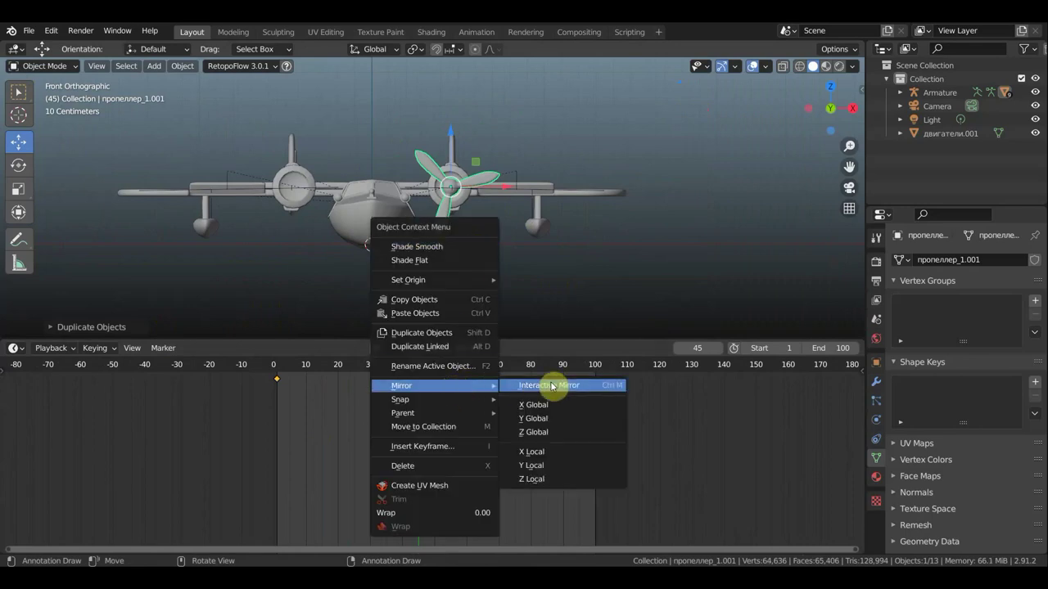
click(540, 407)
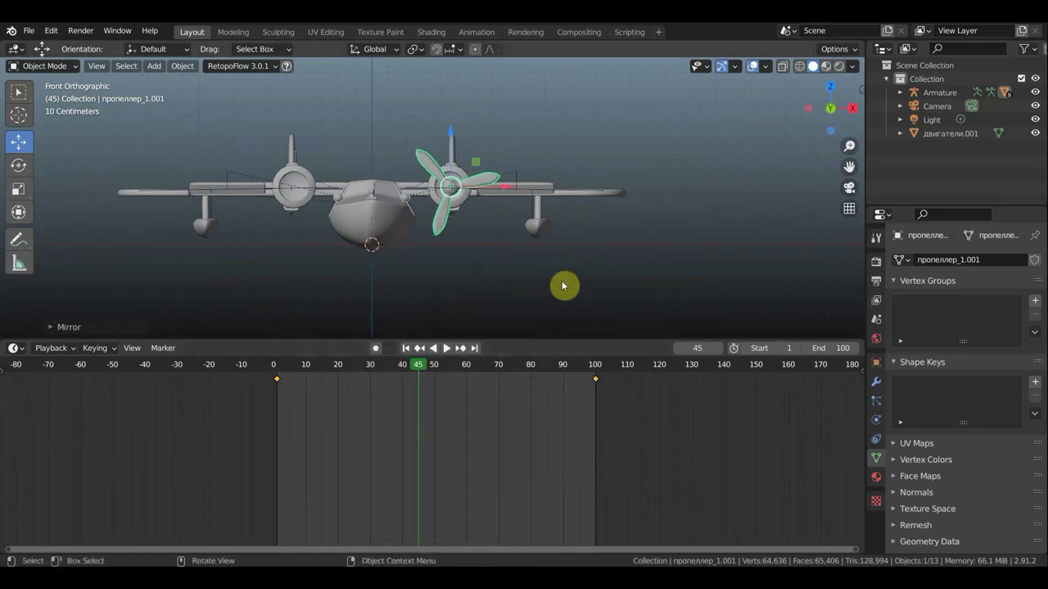
drag(506, 190, 349, 193)
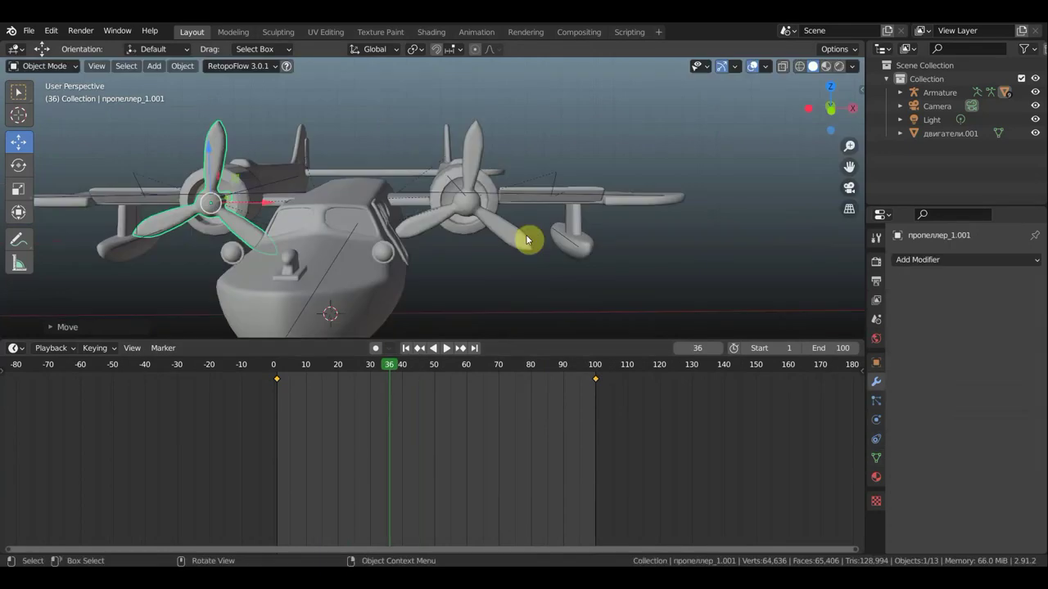
Inspect the fuselage and both propellers, then view the left propeller from below
key(KP_3)
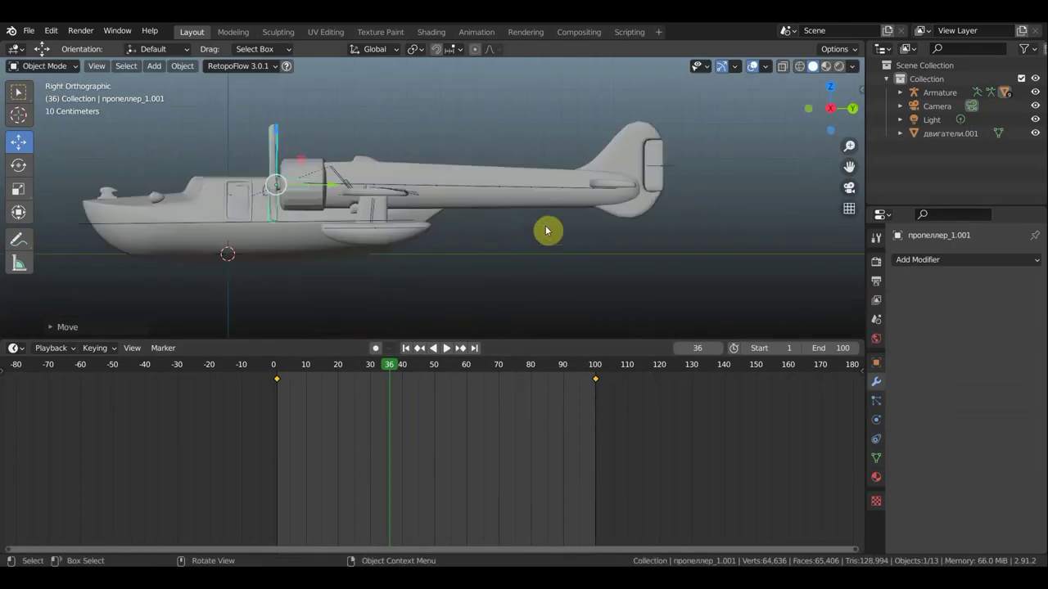
key(KP_1)
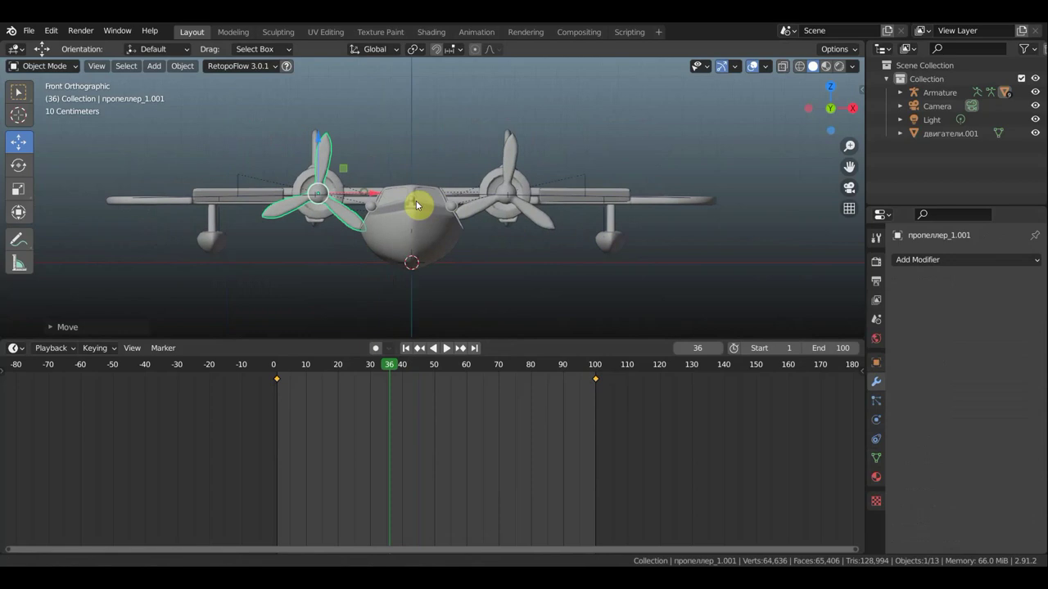
shift+middle_drag(417, 205, 434, 224)
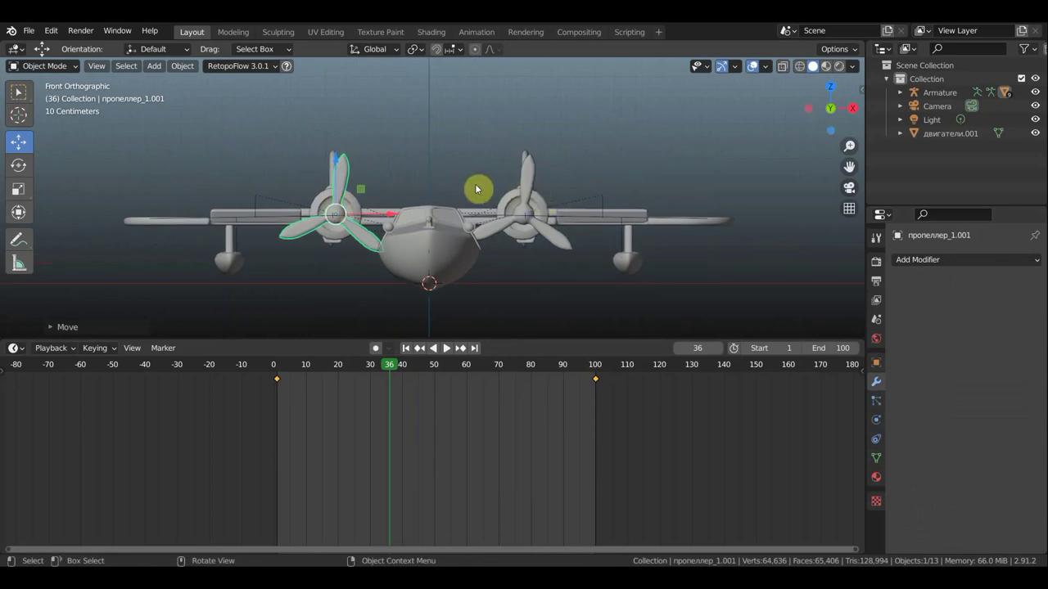
click(339, 184)
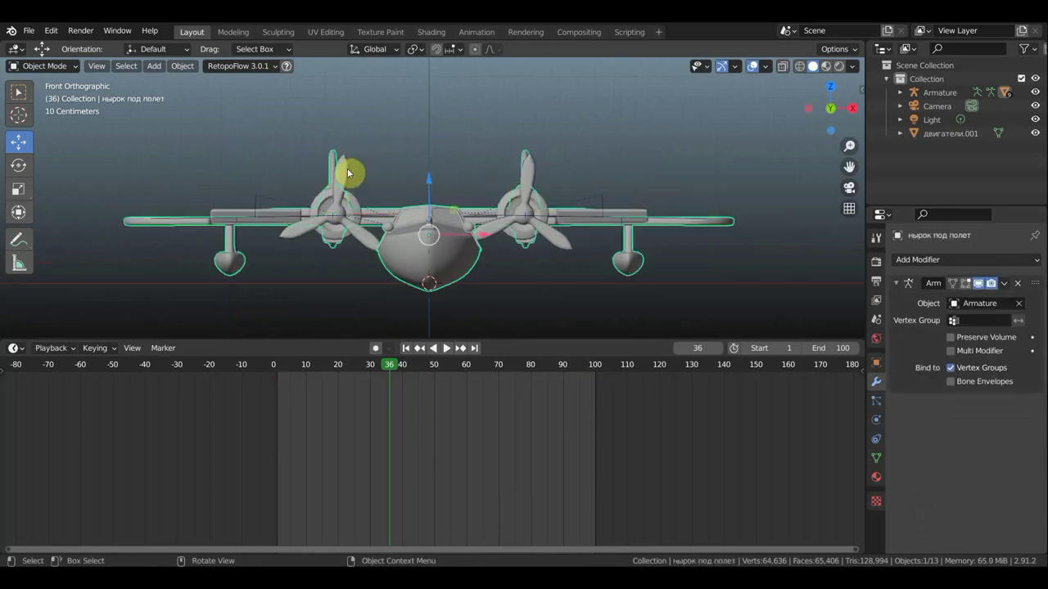
click(343, 170)
click(530, 168)
click(346, 170)
mouse_move(347, 170)
middle_down()
mouse_move(358, 297)
mouse_move(449, 168)
middle_up()
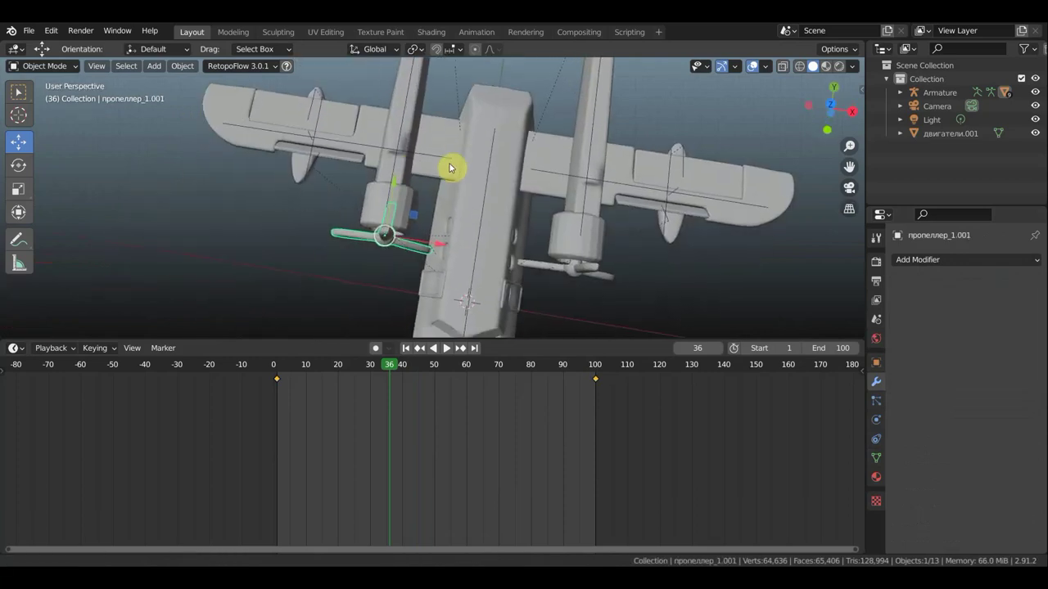
Parent the mirrored propeller to the armature's Bone.008 in Pose Mode, then return to Object Mode
shift+click(395, 163)
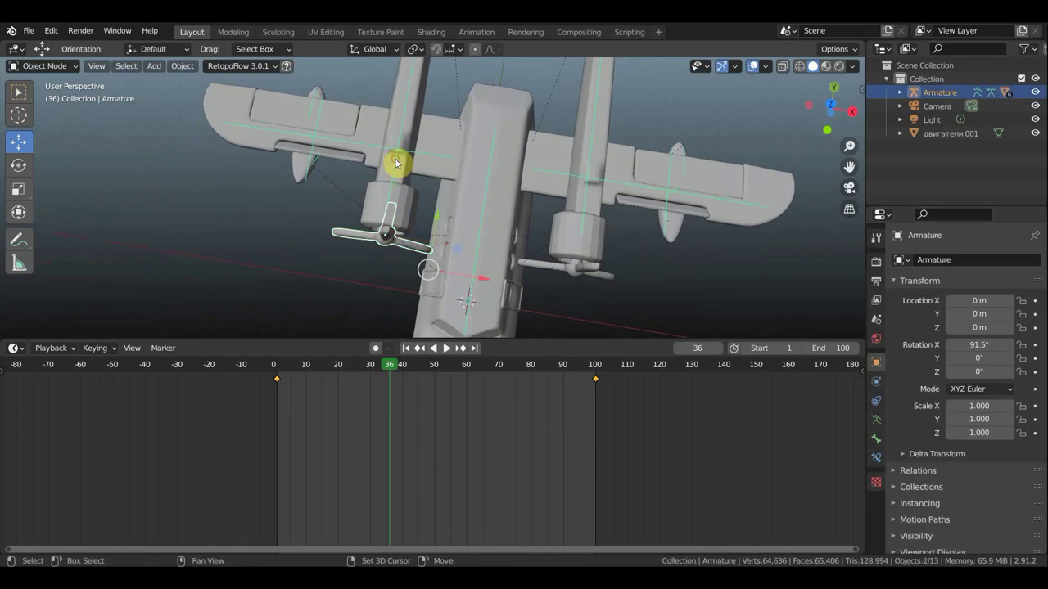
click(45, 66)
click(45, 111)
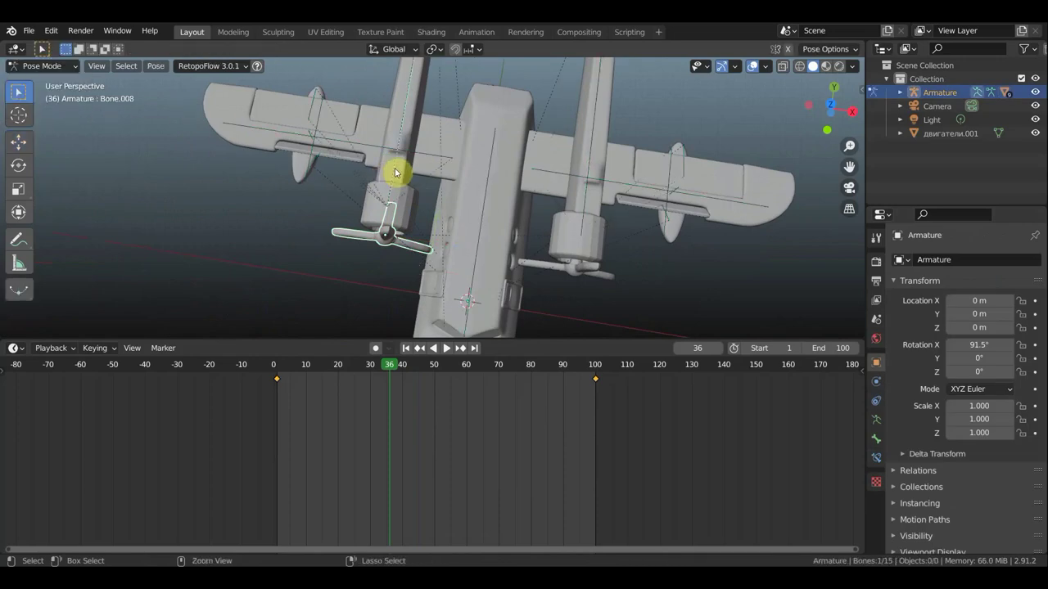
key(ctrl+p)
click(396, 170)
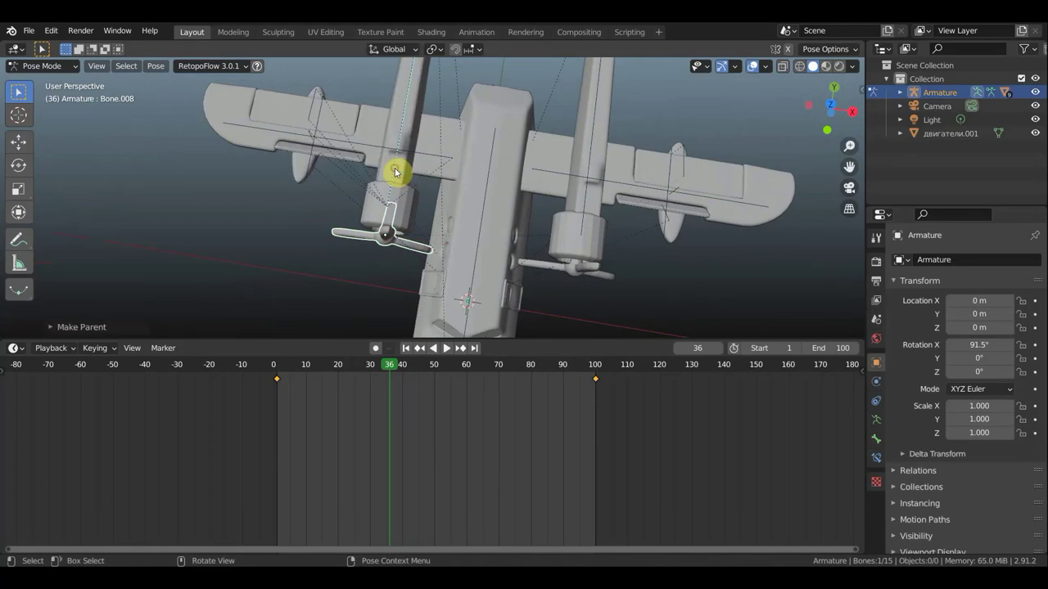
click(52, 69)
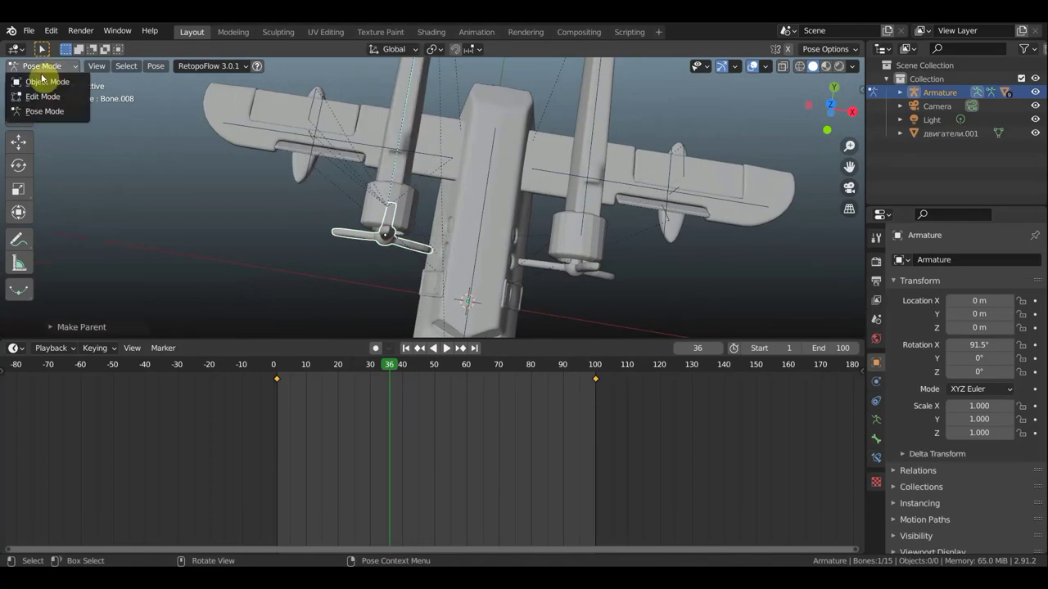
click(45, 81)
Play the animation to check both propellers follow the rig, then stop it
mouse_move(320, 168)
middle_down()
mouse_move(323, 98)
mouse_move(315, 324)
middle_up()
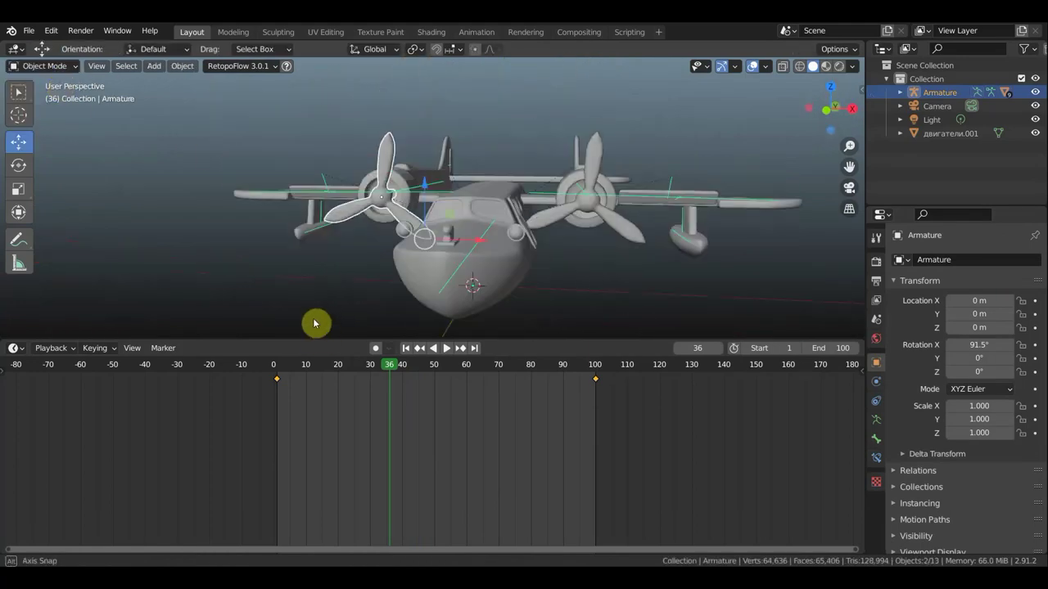
key(space)
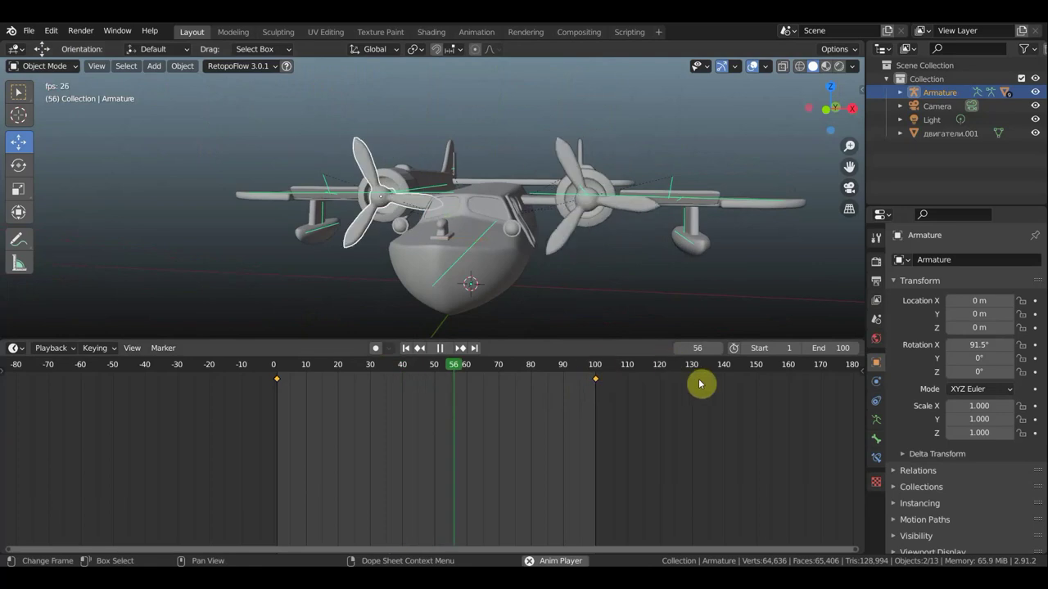
middle_drag(655, 292, 671, 292)
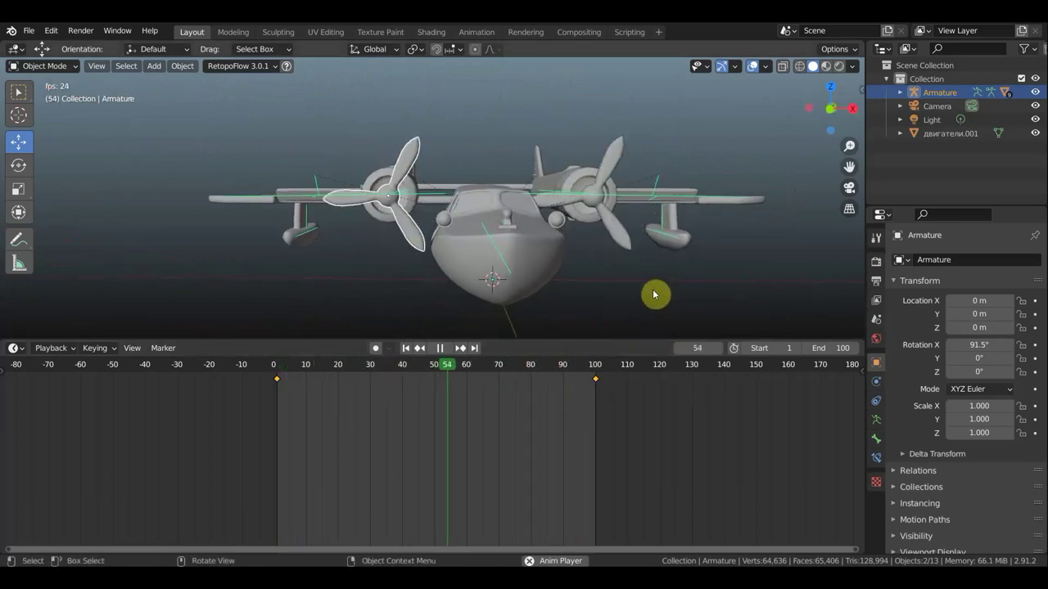
key(space)
mouse_move(655, 295)
middle_down()
mouse_move(662, 88)
mouse_move(640, 110)
mouse_move(585, 240)
mouse_move(664, 161)
mouse_move(657, 207)
middle_up()
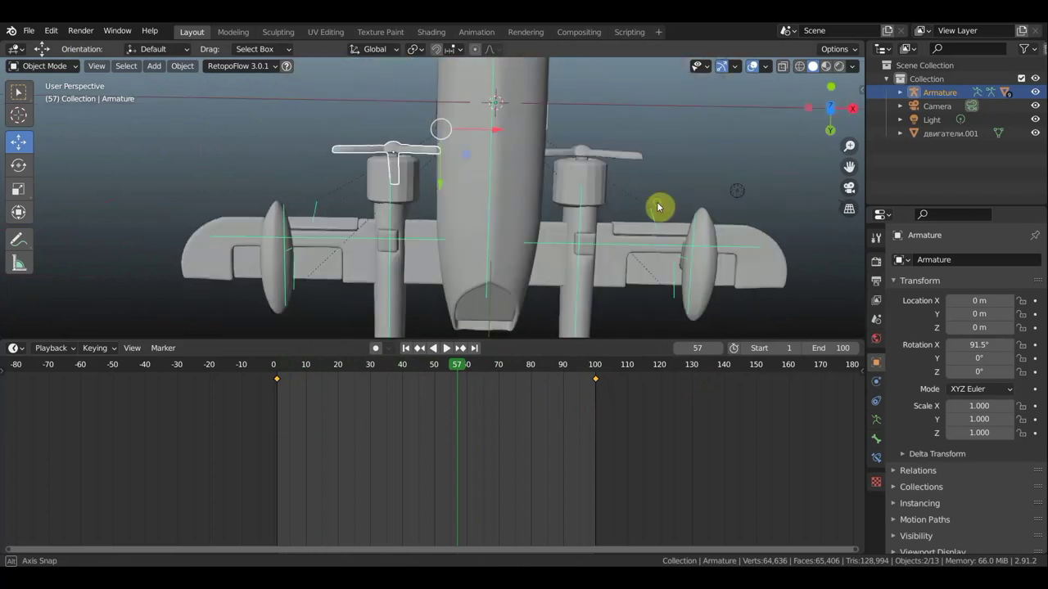
Shift the left and right propellers slightly along X
click(412, 153)
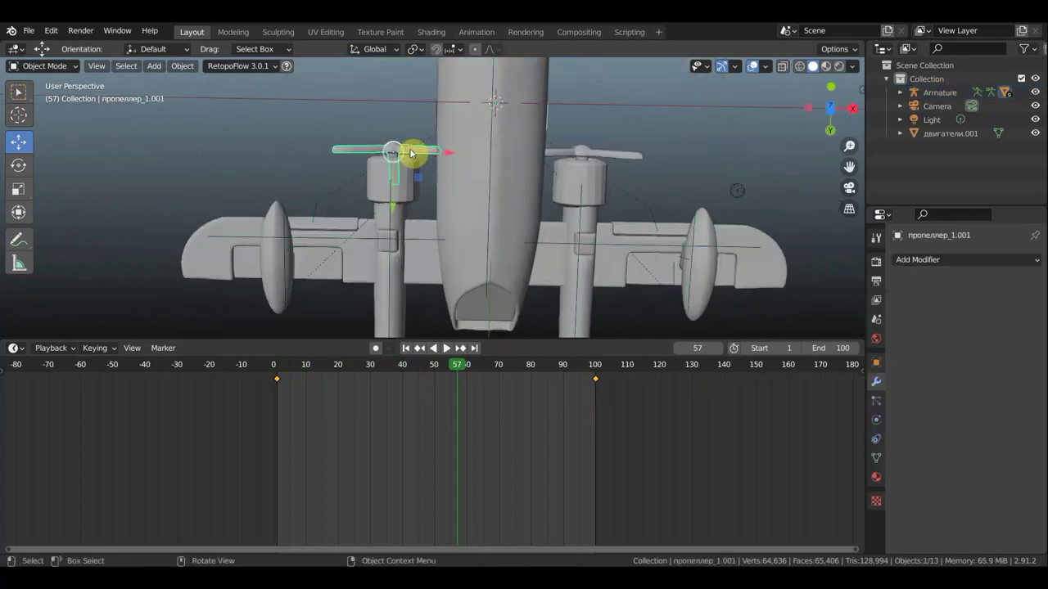
drag(450, 151, 443, 149)
click(582, 154)
drag(635, 156, 640, 152)
Scale both propellers slightly, bringing the left one to 1.020
mouse_move(674, 159)
middle_down()
mouse_move(650, 341)
mouse_move(655, 70)
middle_up()
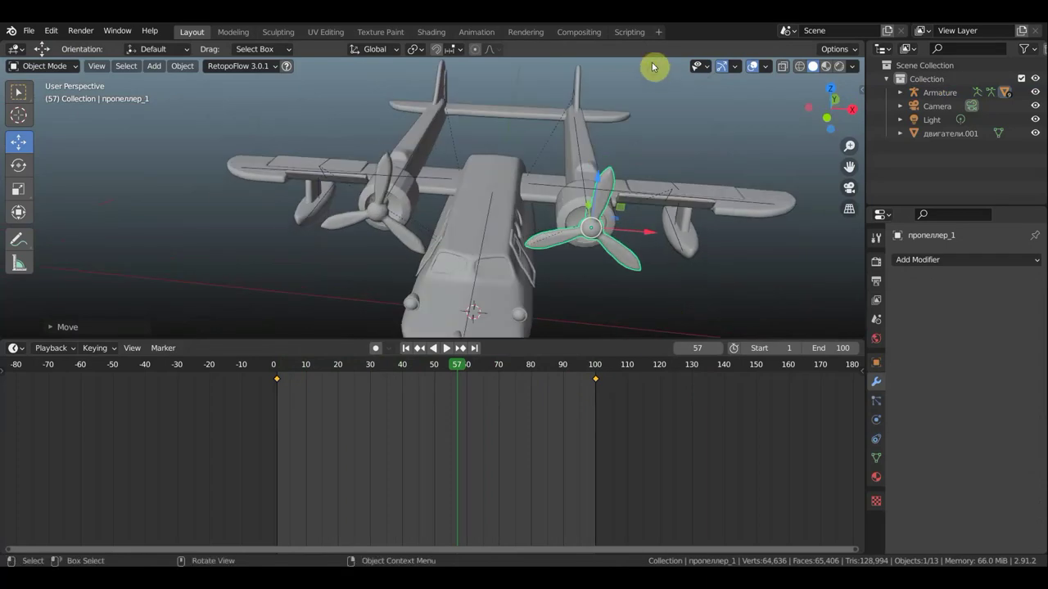
key(s)
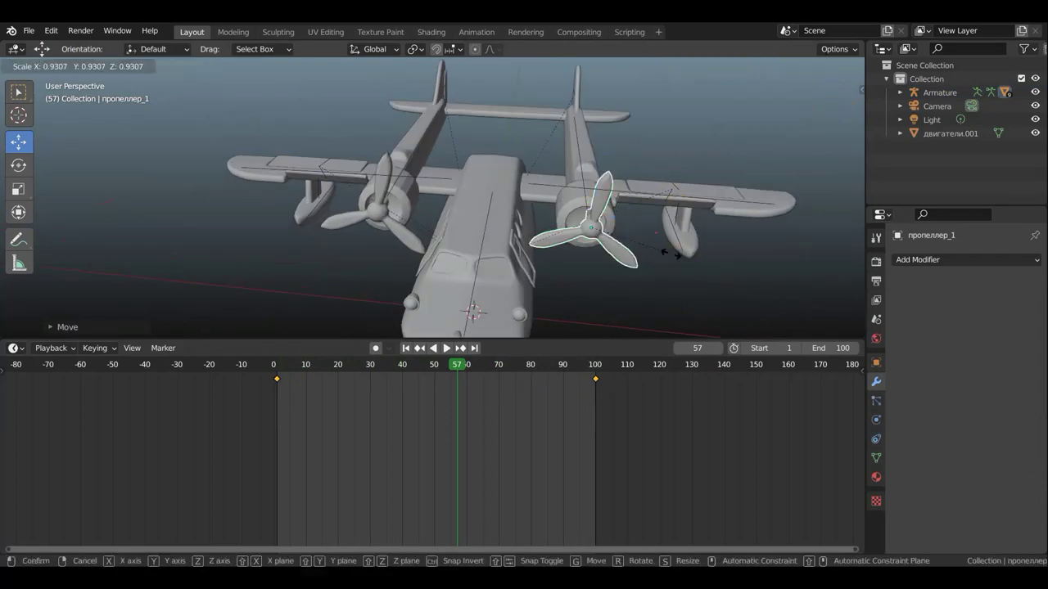
click(647, 248)
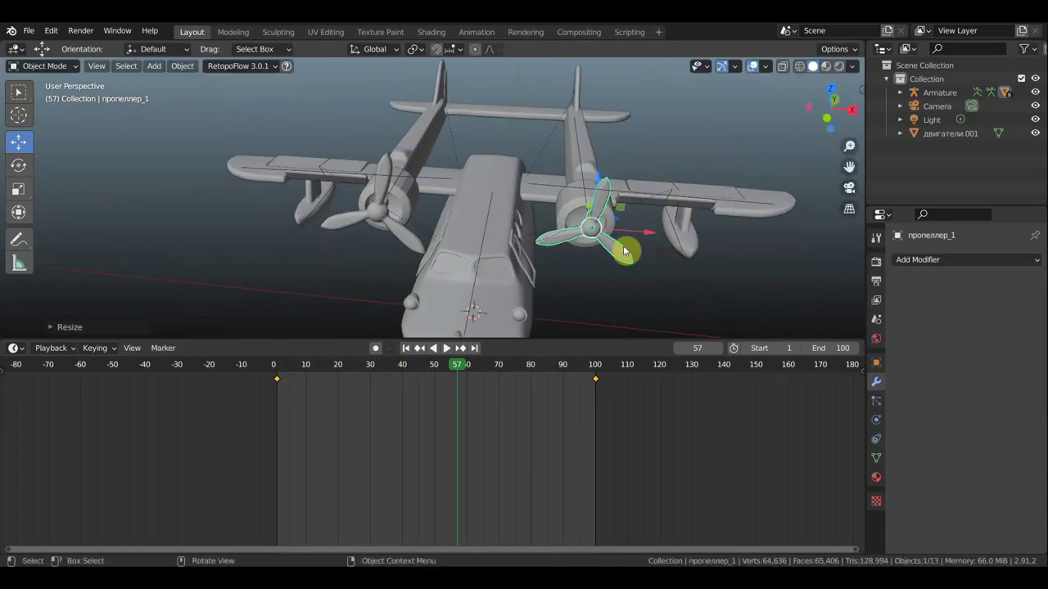
click(400, 233)
key(s)
click(488, 227)
In front view, fine-tune the sideways positions of both propellers
middle_drag(494, 229, 495, 228)
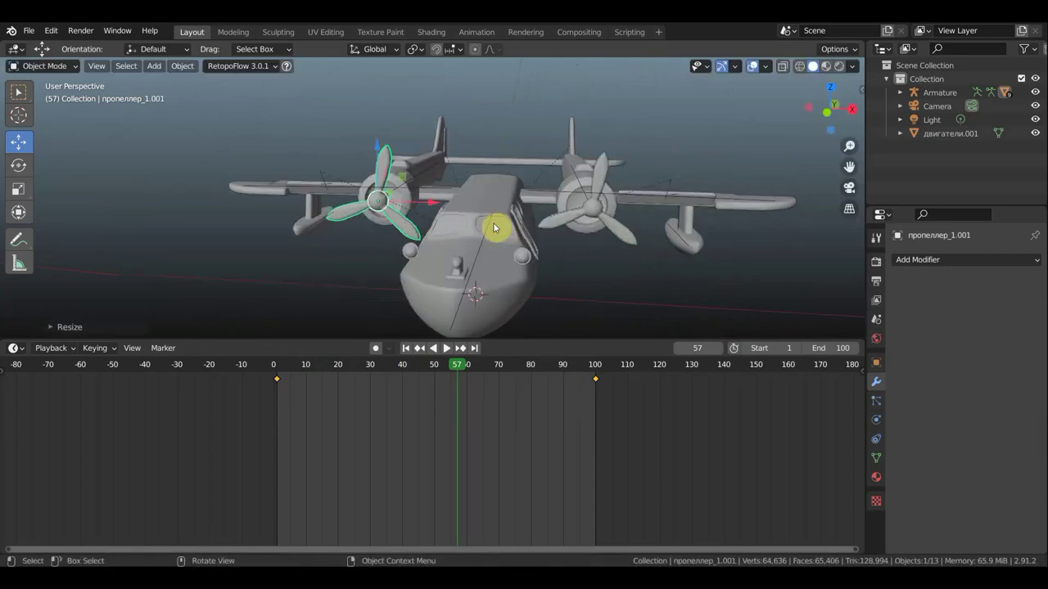
key(KP_1)
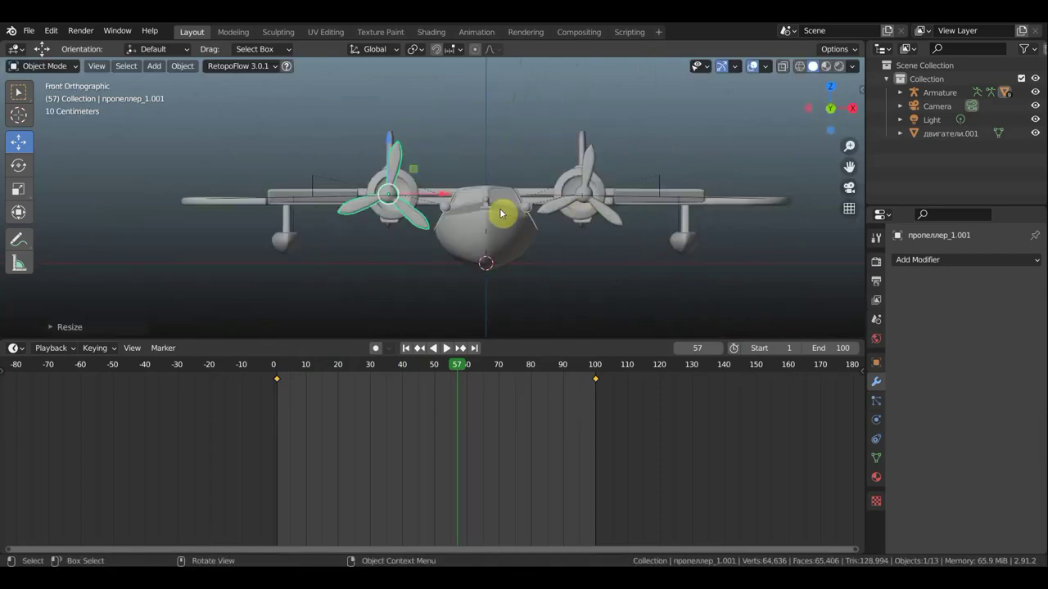
drag(447, 194, 452, 195)
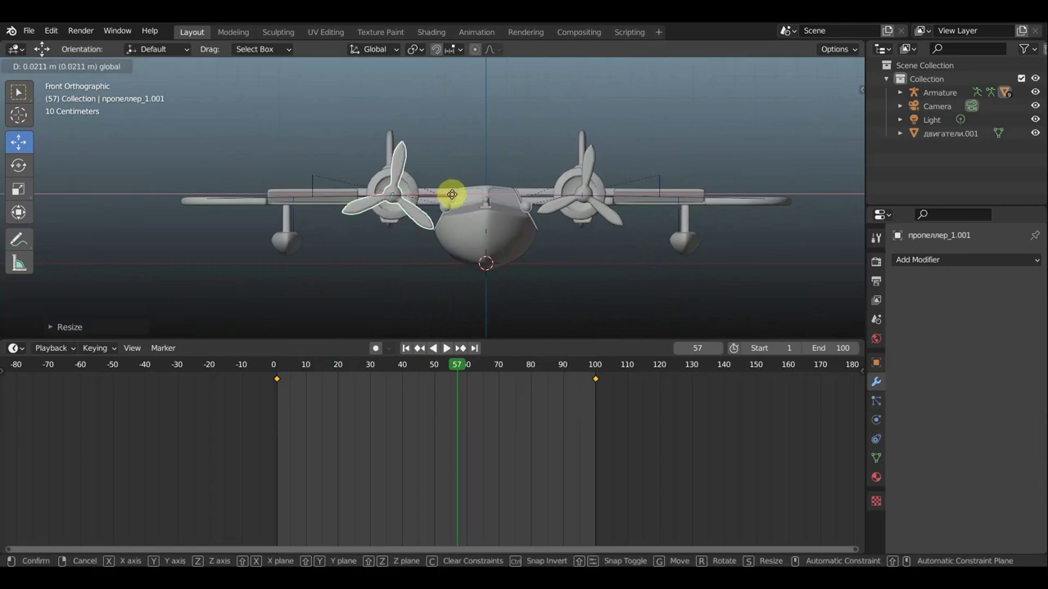
drag(452, 194, 450, 199)
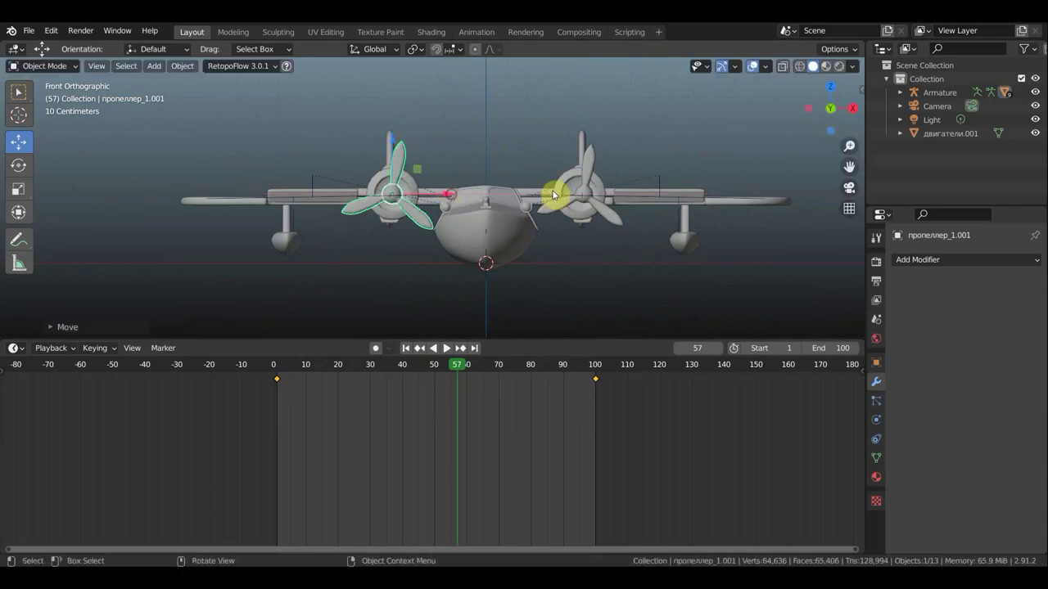
click(593, 185)
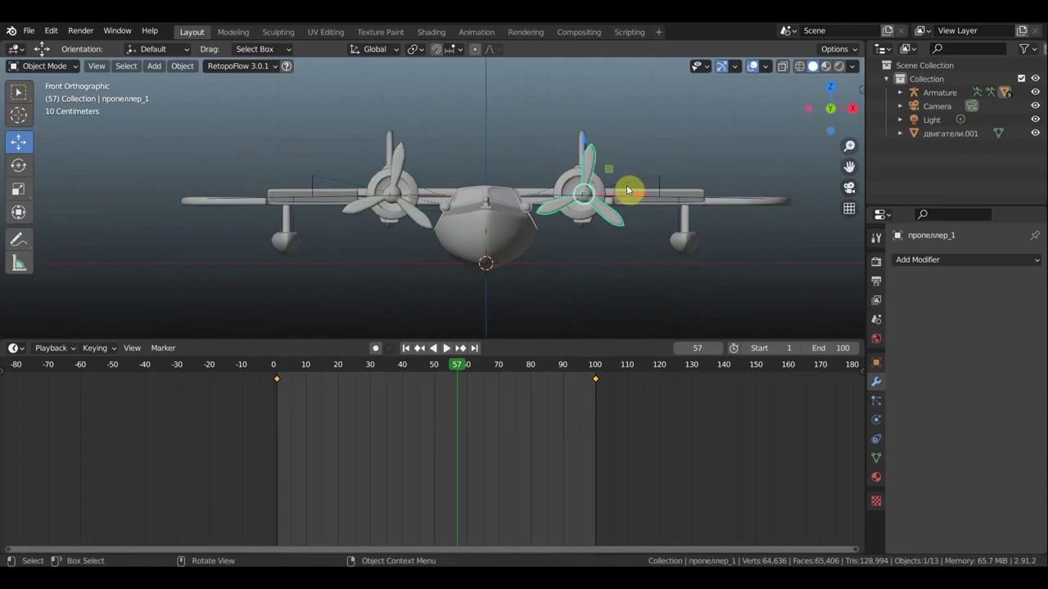
drag(645, 196, 636, 191)
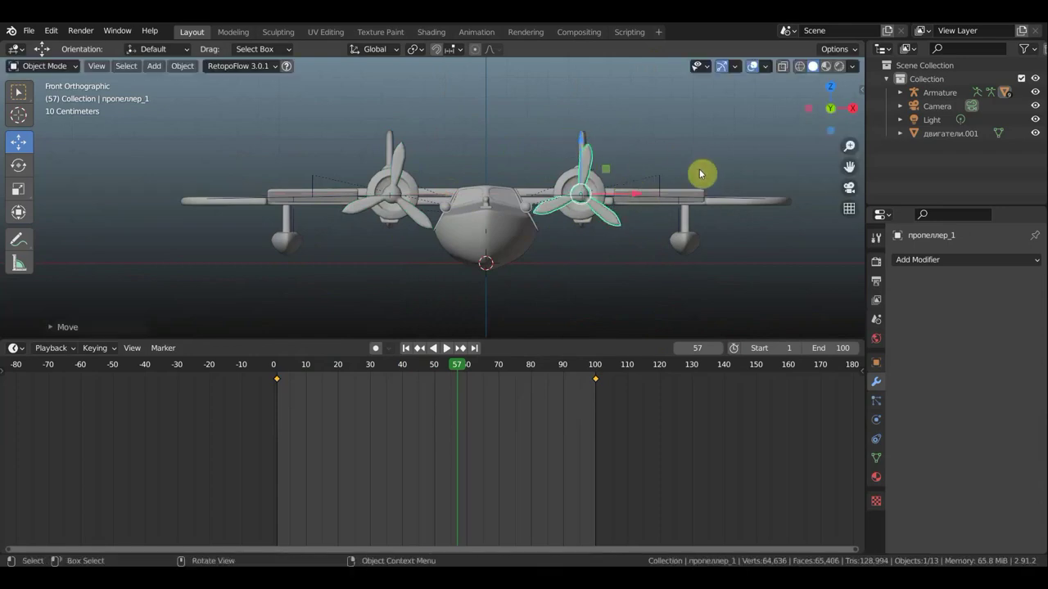
Play the animation to check both propellers spin, then stop it
key(space)
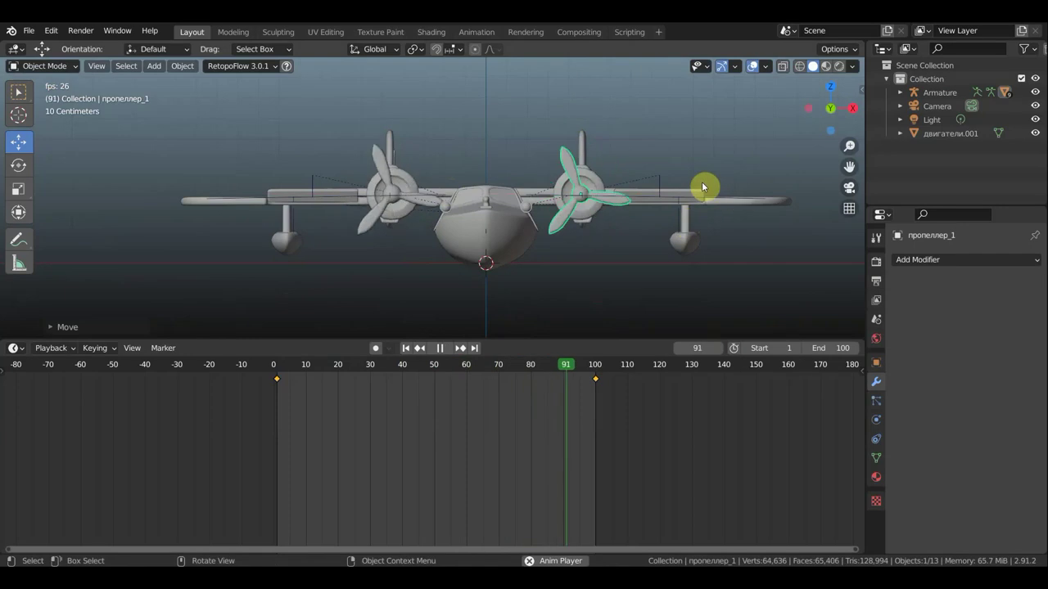
key(space)
mouse_move(627, 276)
middle_down()
mouse_move(489, 325)
mouse_move(455, 319)
mouse_move(526, 246)
mouse_move(561, 253)
mouse_move(534, 279)
mouse_move(542, 239)
mouse_move(613, 274)
mouse_move(652, 265)
mouse_move(584, 311)
middle_up()
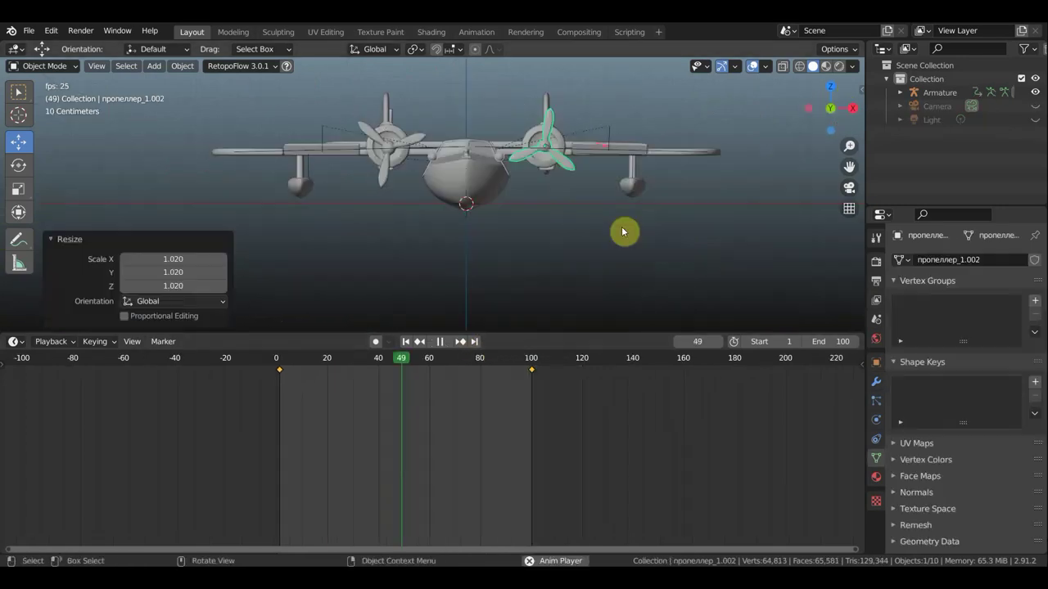
key(space)
mouse_move(594, 234)
middle_down()
mouse_move(539, 295)
mouse_move(542, 279)
middle_up()
Select the engine nacelles, clear the selection, and select the armature
click(557, 214)
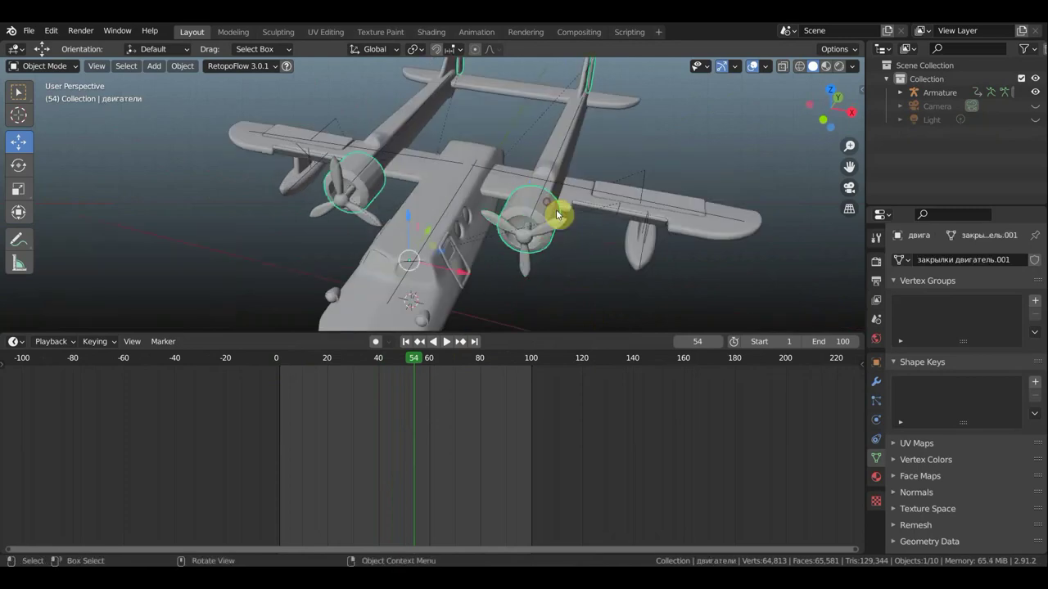
scroll(557, 215, down, 3)
click(644, 178)
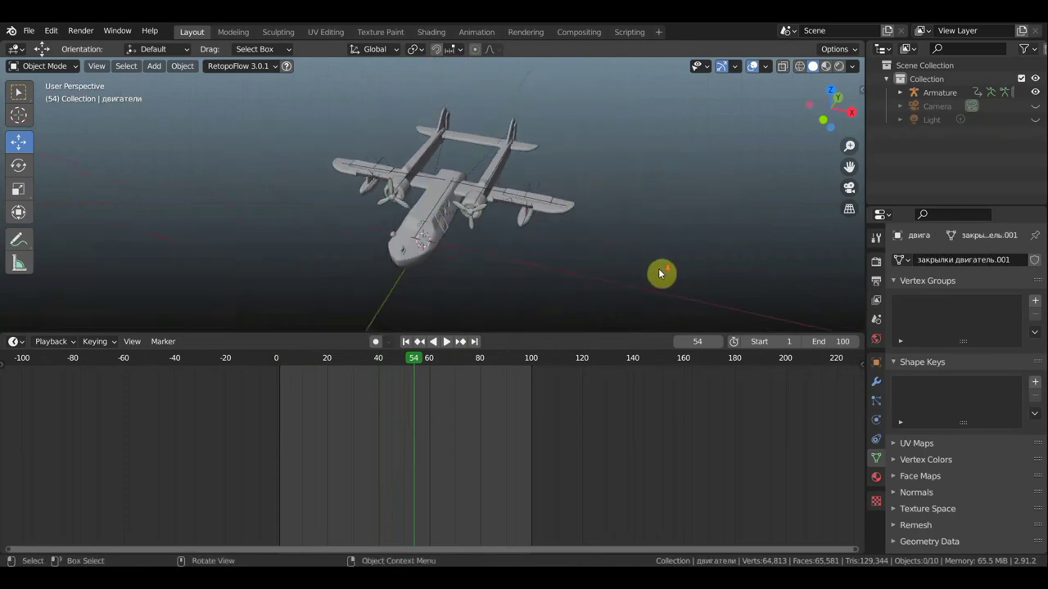
scroll(656, 281, down, 5)
scroll(622, 290, up, 4)
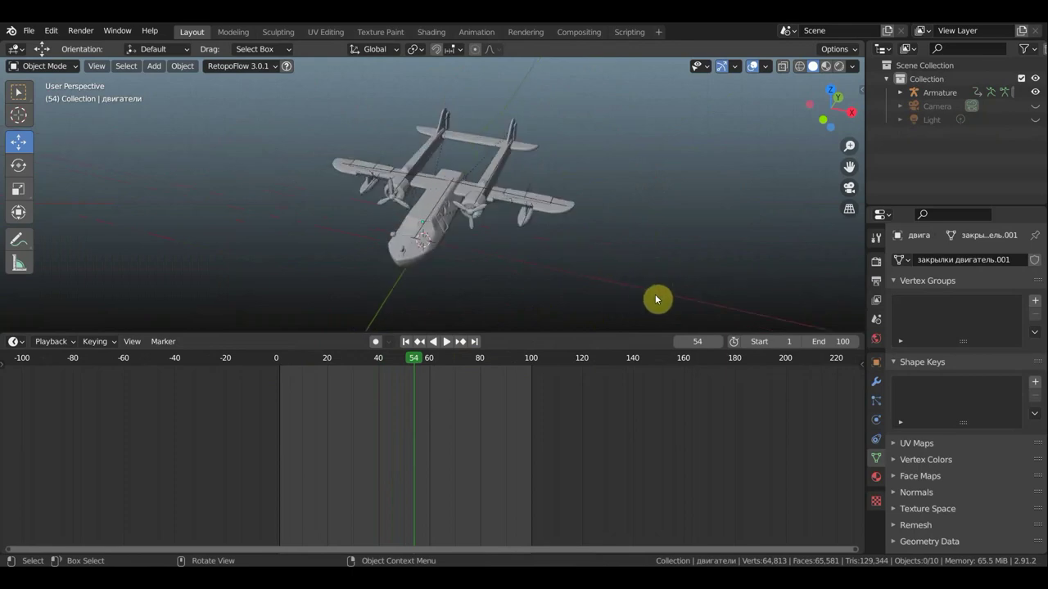
scroll(574, 210, up, 1)
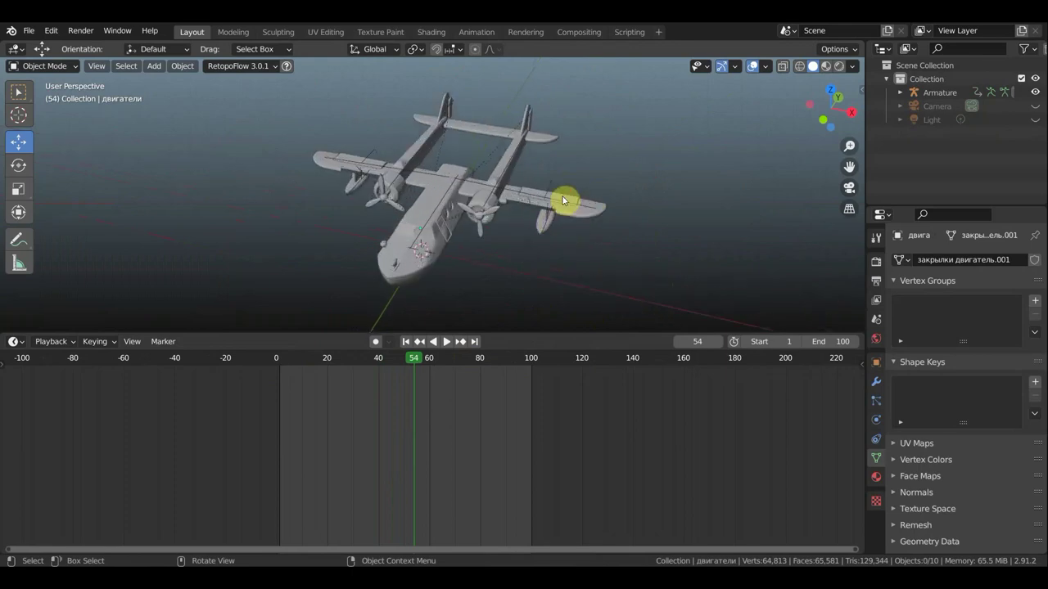
click(547, 197)
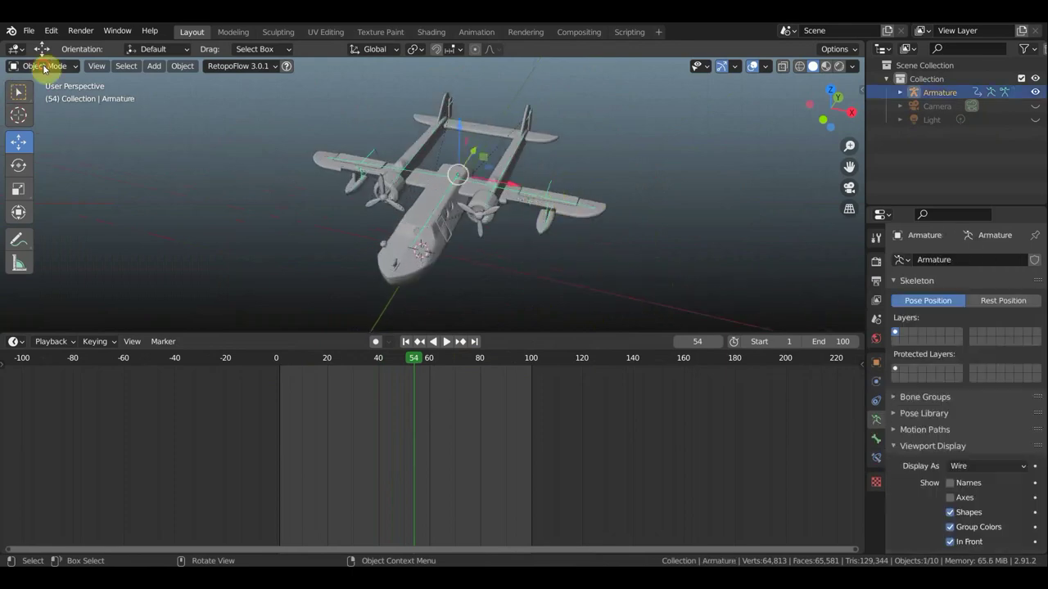
Switch the armature into Pose Mode and view the plane from above at frame 1
click(44, 65)
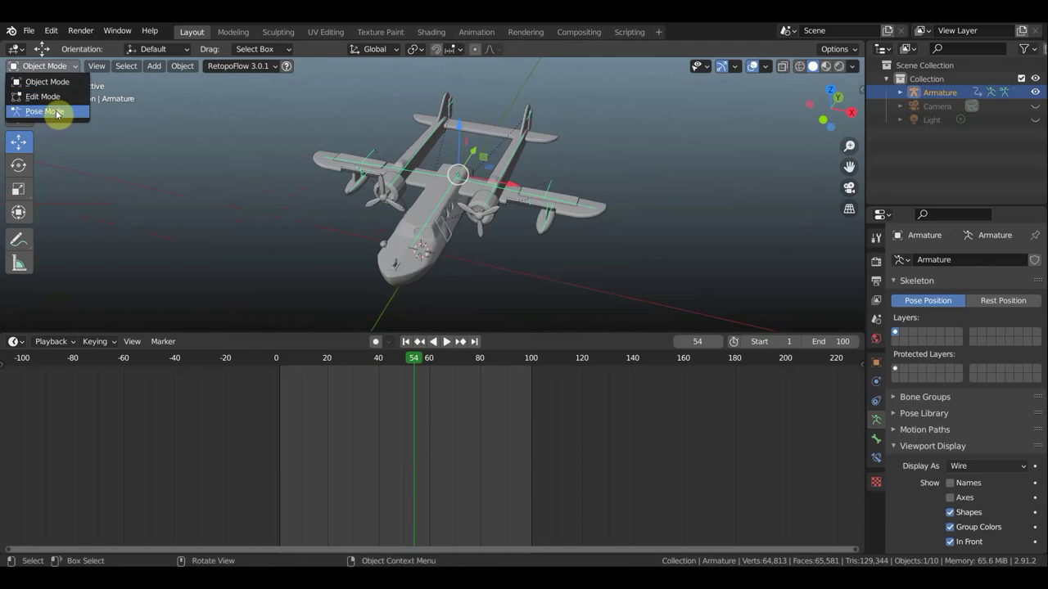
click(52, 114)
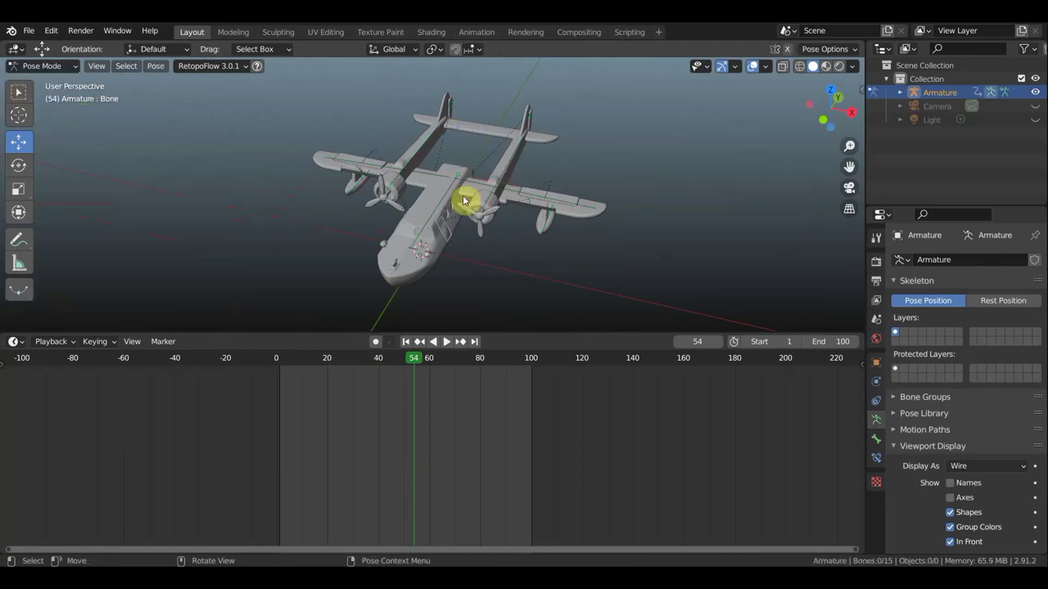
click(282, 373)
key(KP_1)
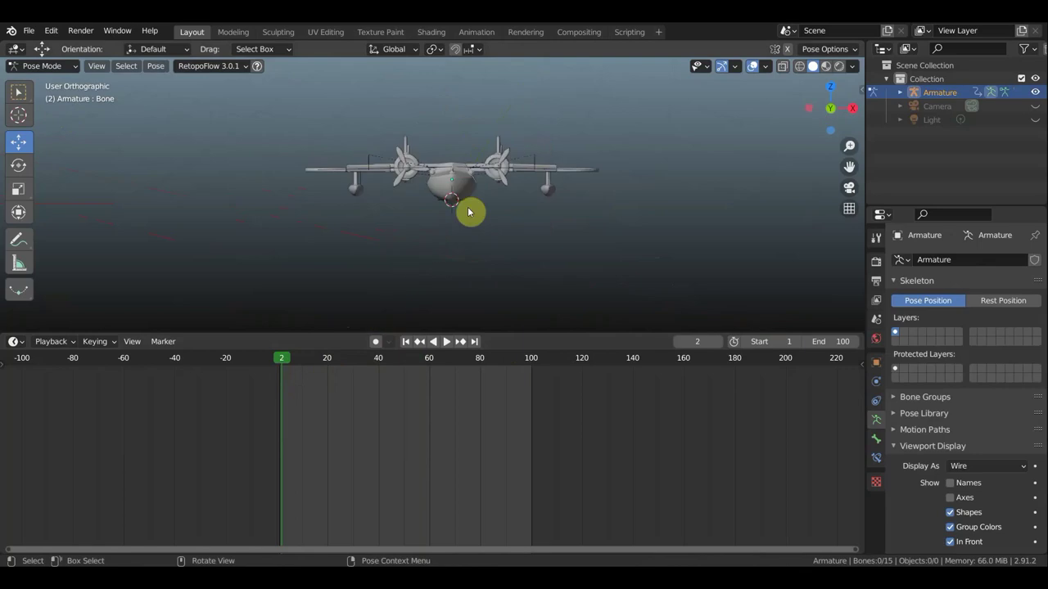
click(278, 364)
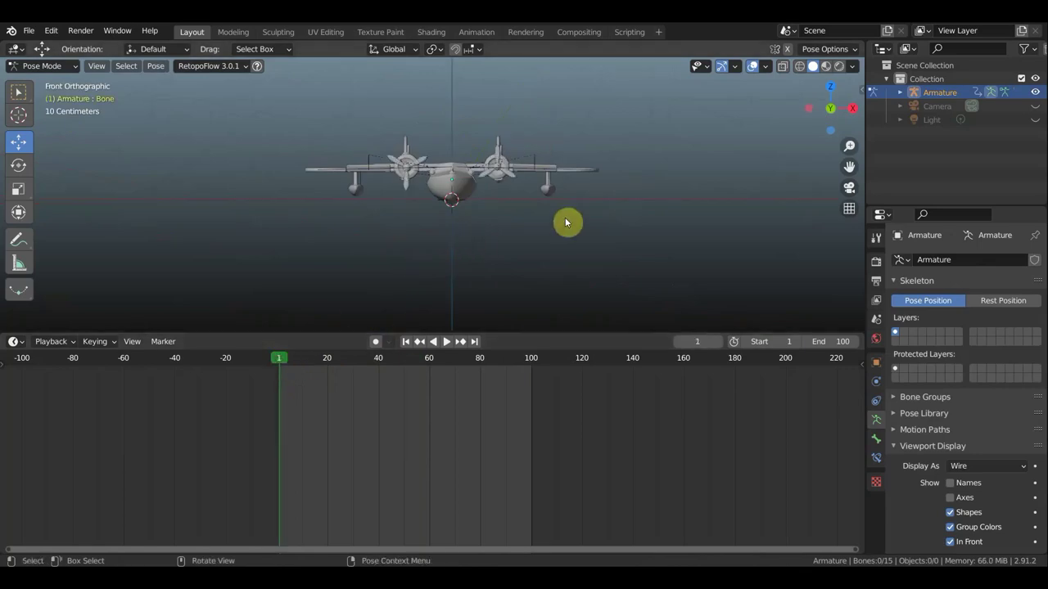
key(KP_7)
Enlarge the 3D view and key location and rotation for all bones at frame 1
scroll(559, 285, down, 2)
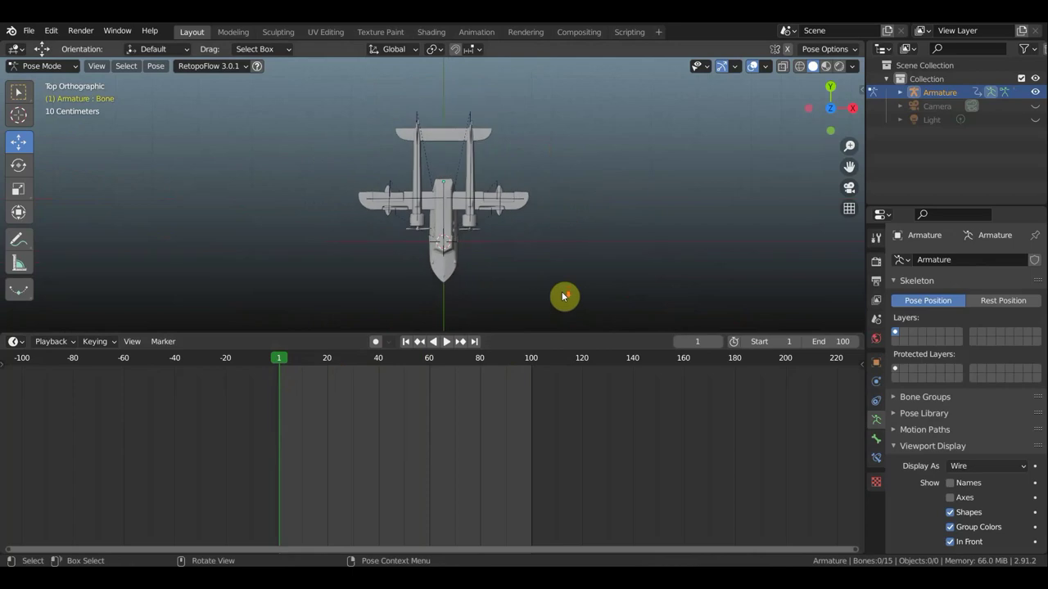
drag(553, 334, 553, 447)
key(a)
key(i)
click(562, 321)
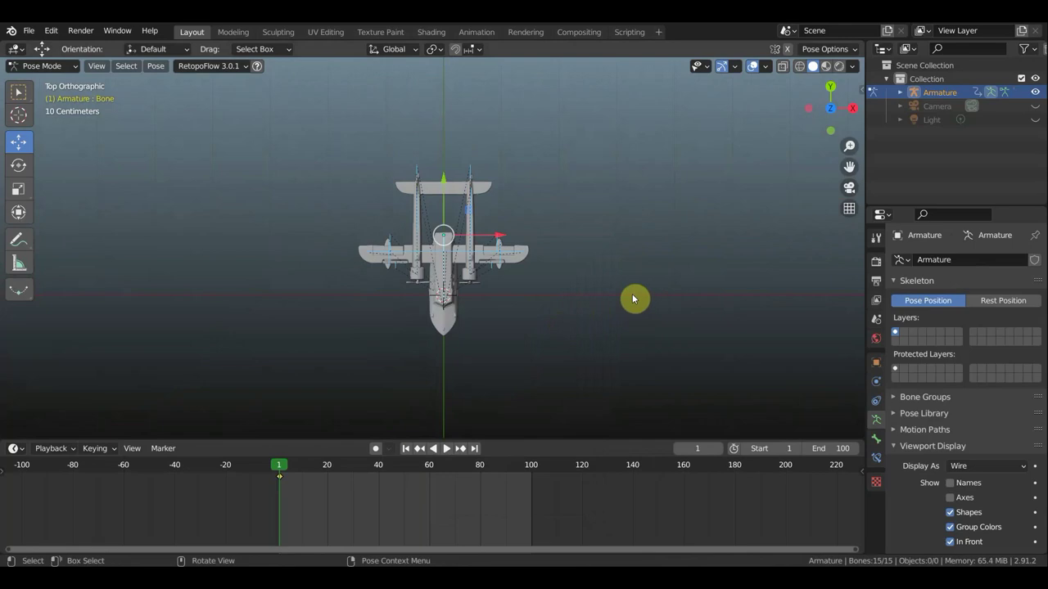
At frame 20, turn the seaplane about 90° and key its location and rotation
click(328, 468)
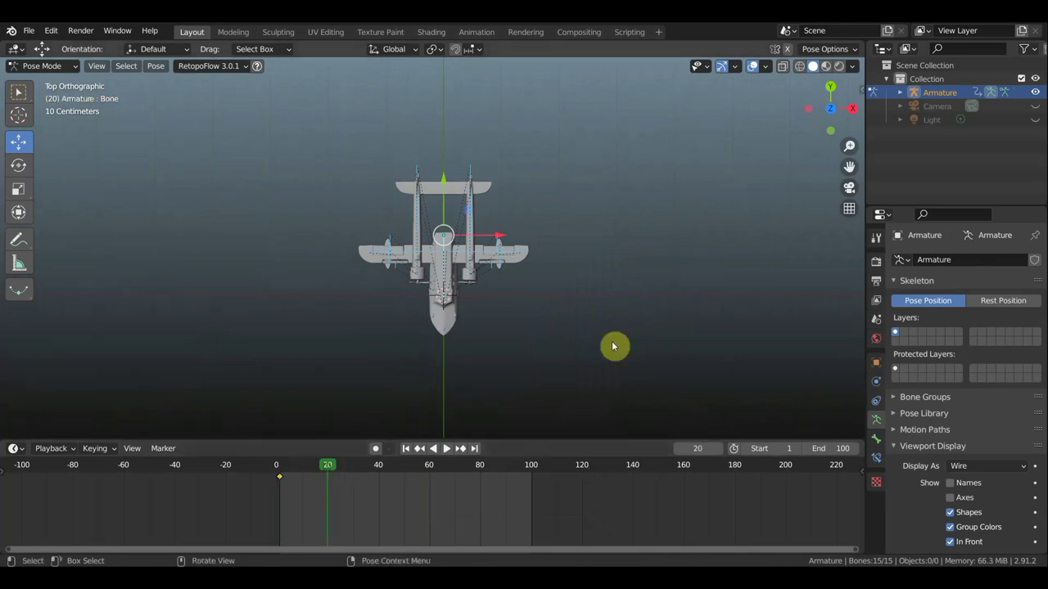
key(r)
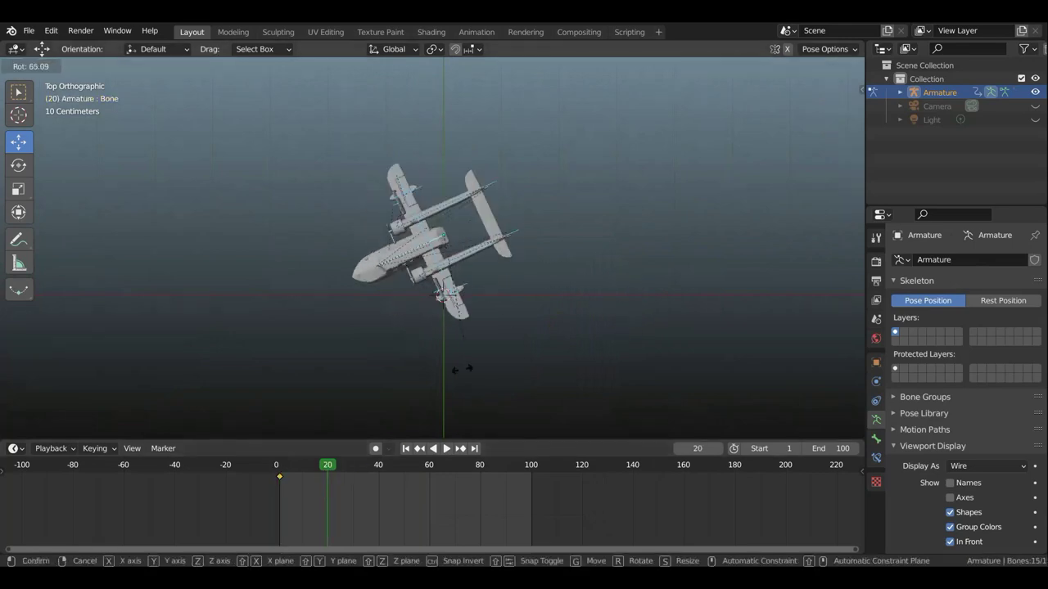
click(411, 374)
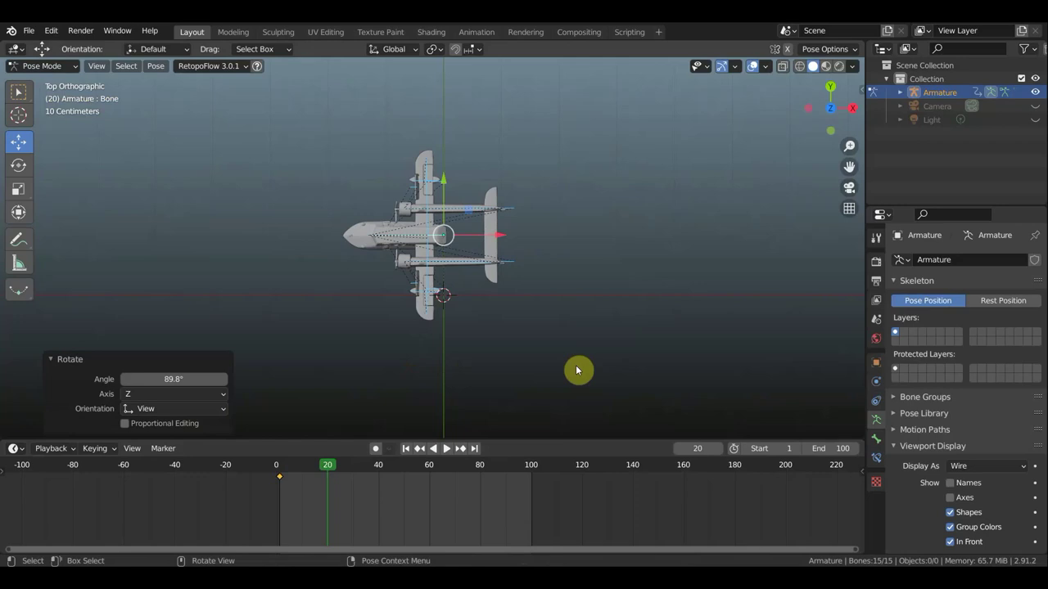
key(i)
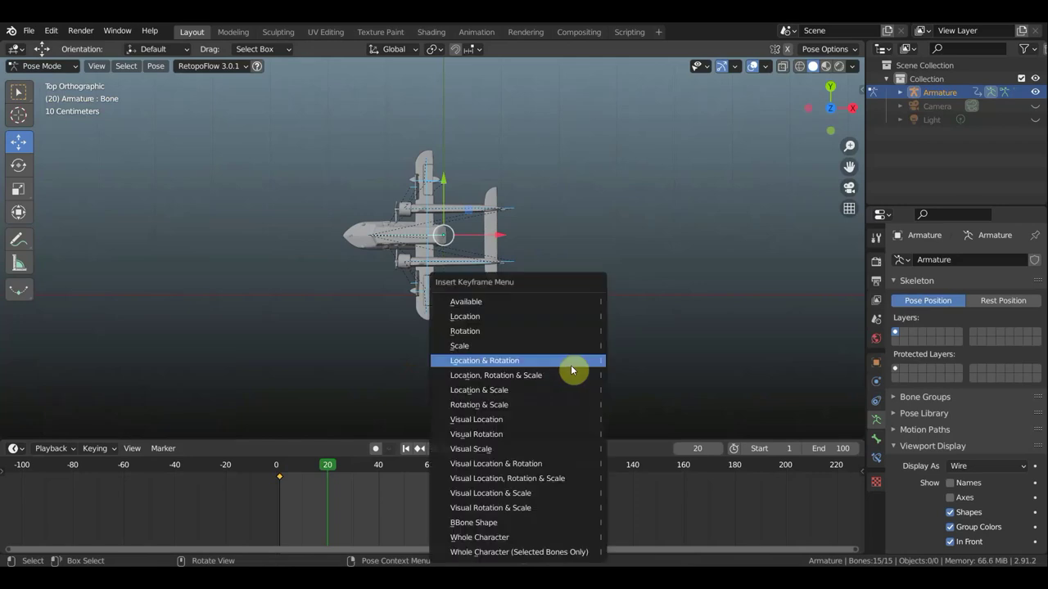
click(551, 365)
At frame 41, turn the plane another 90° and key its location and rotation
click(382, 466)
key(r)
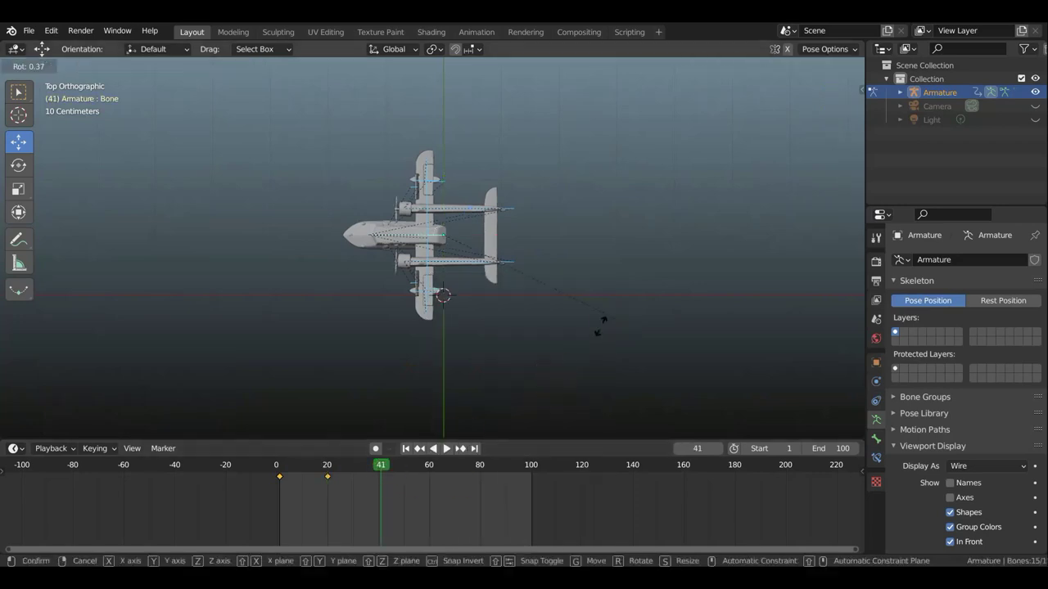
click(400, 356)
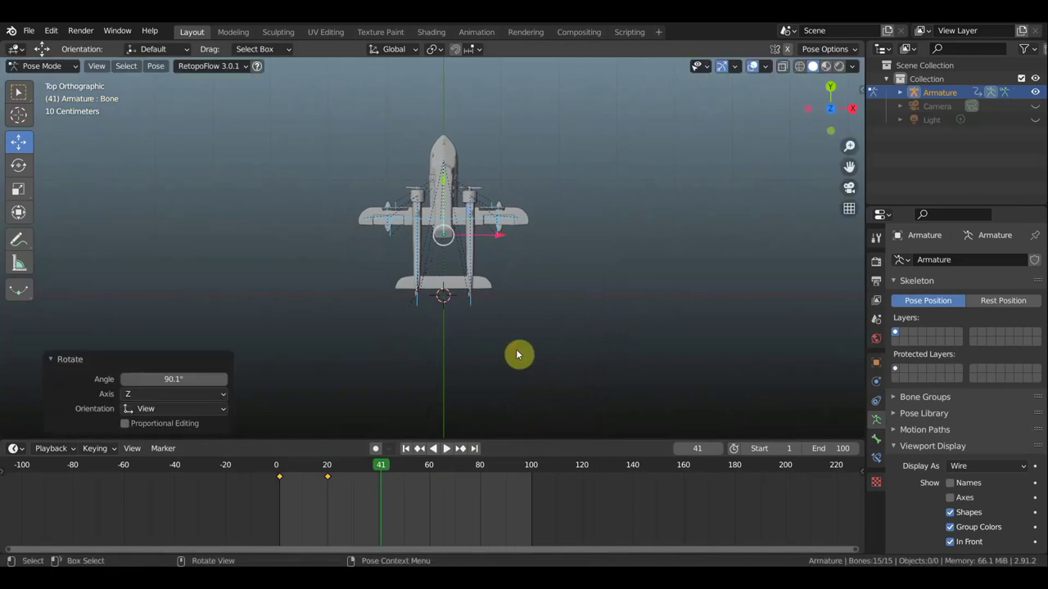
key(i)
click(467, 352)
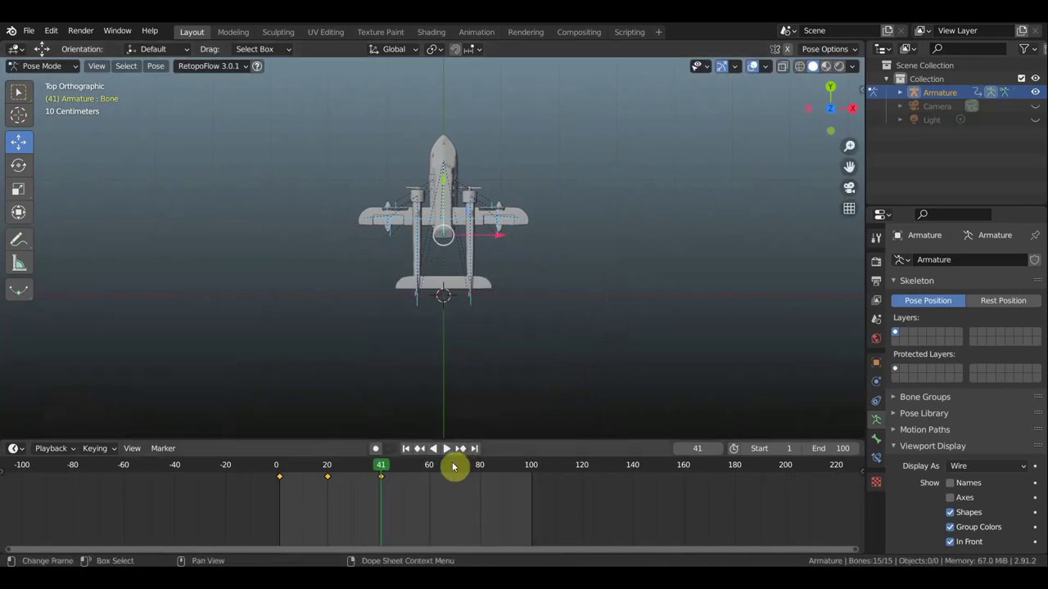
At frame 80, turn the plane about 91° to face right and key the pose
click(428, 466)
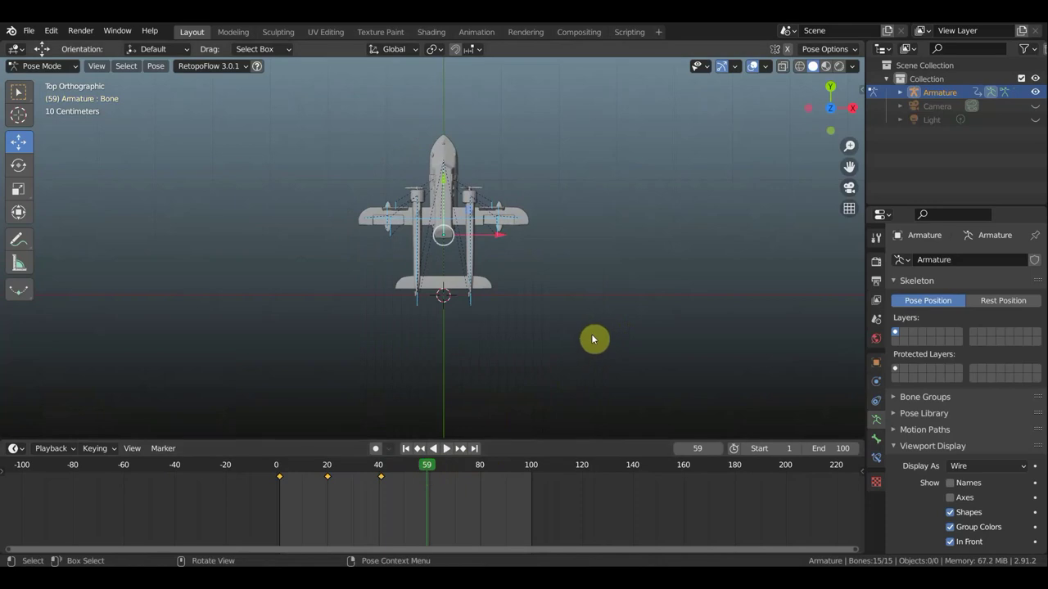
click(482, 468)
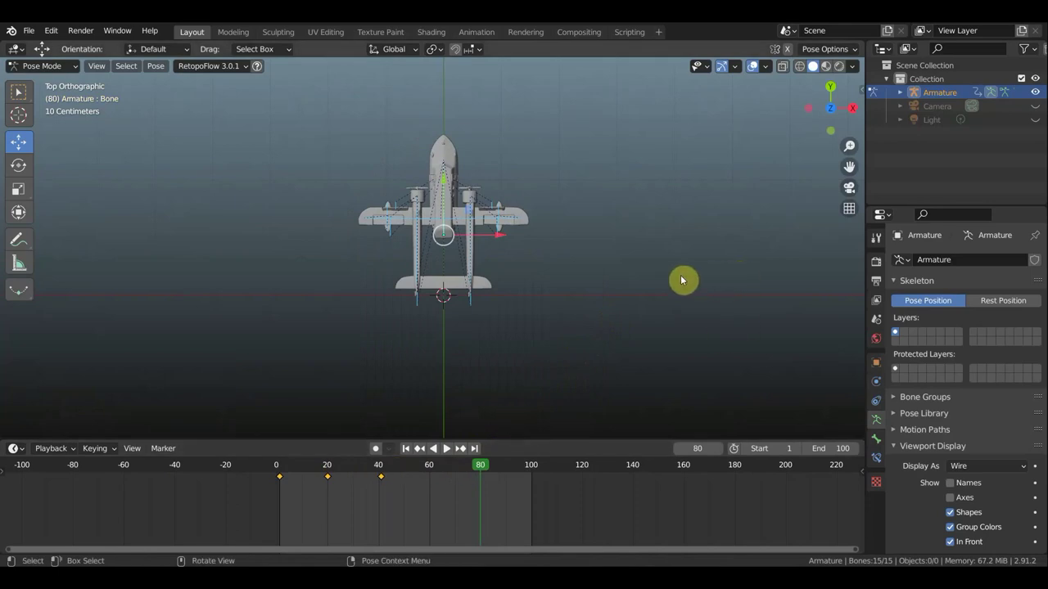
key(r)
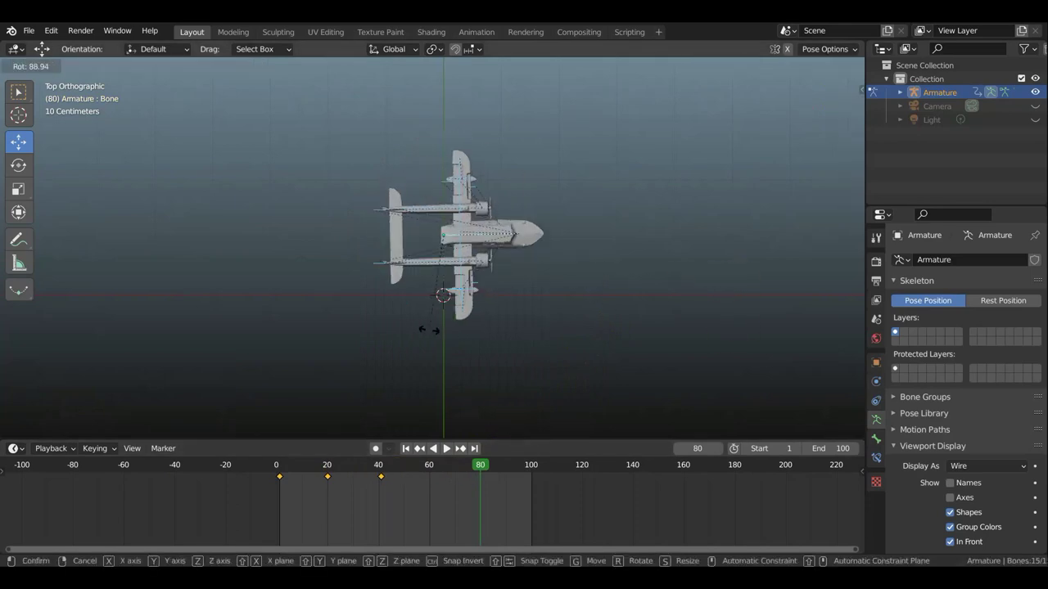
click(425, 332)
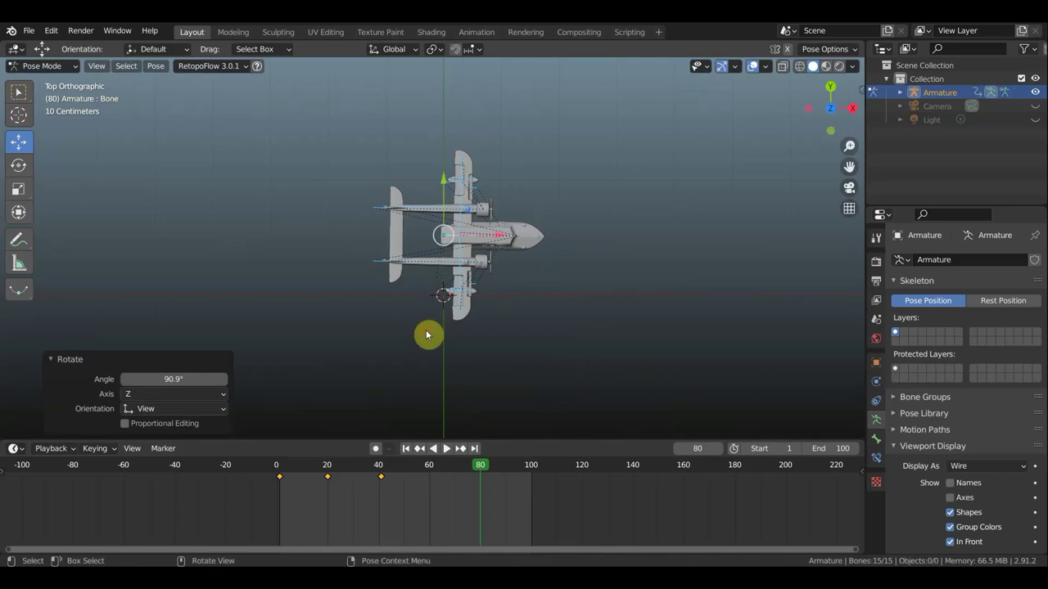
key(i)
click(597, 328)
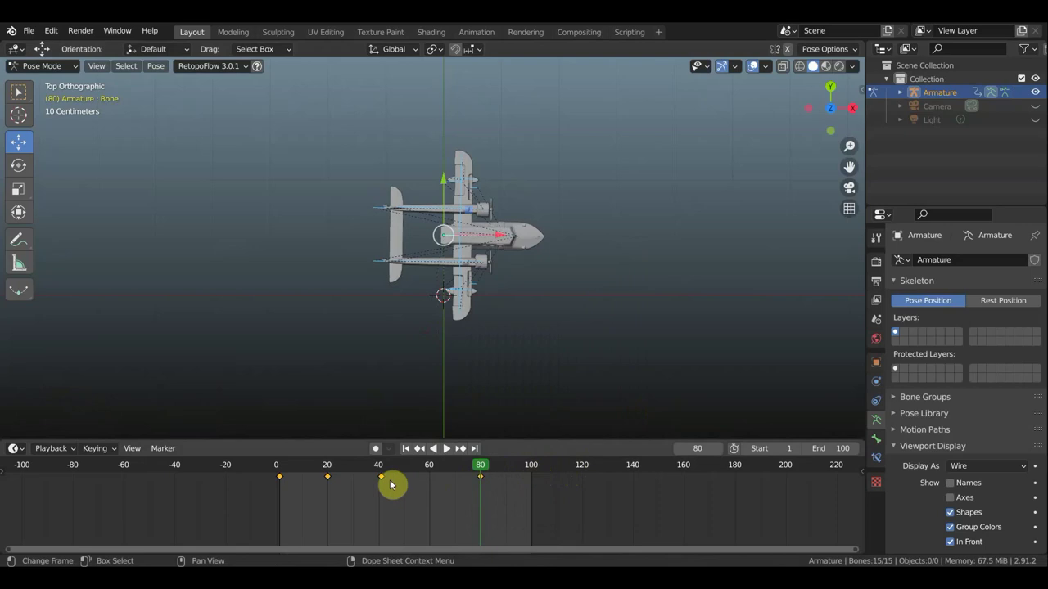
Set the animation's end frame to 120, after briefly trying 140
scroll(524, 490, up, 1)
scroll(553, 490, up, 1)
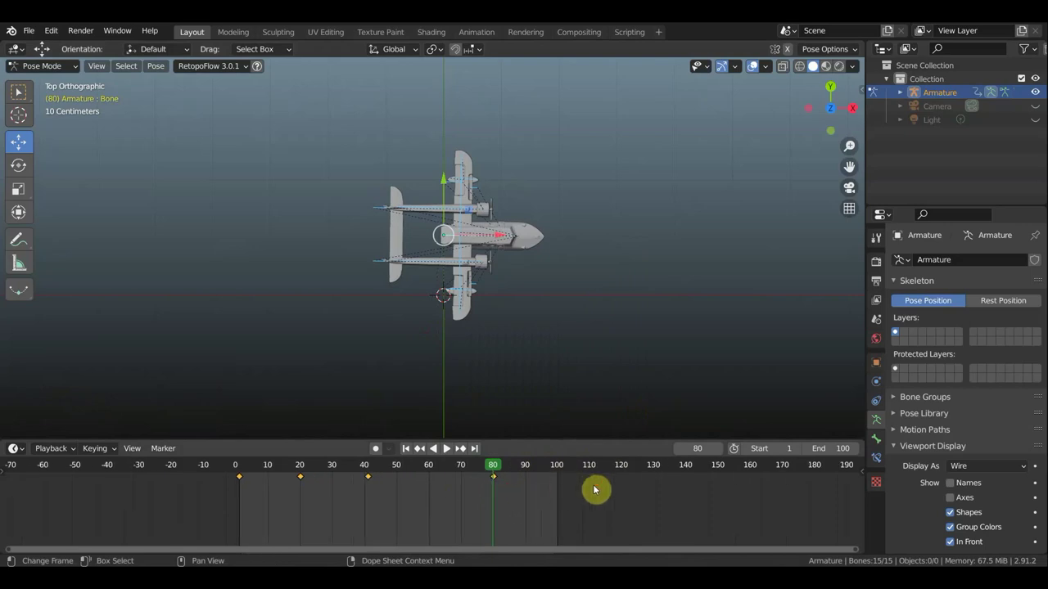
click(688, 473)
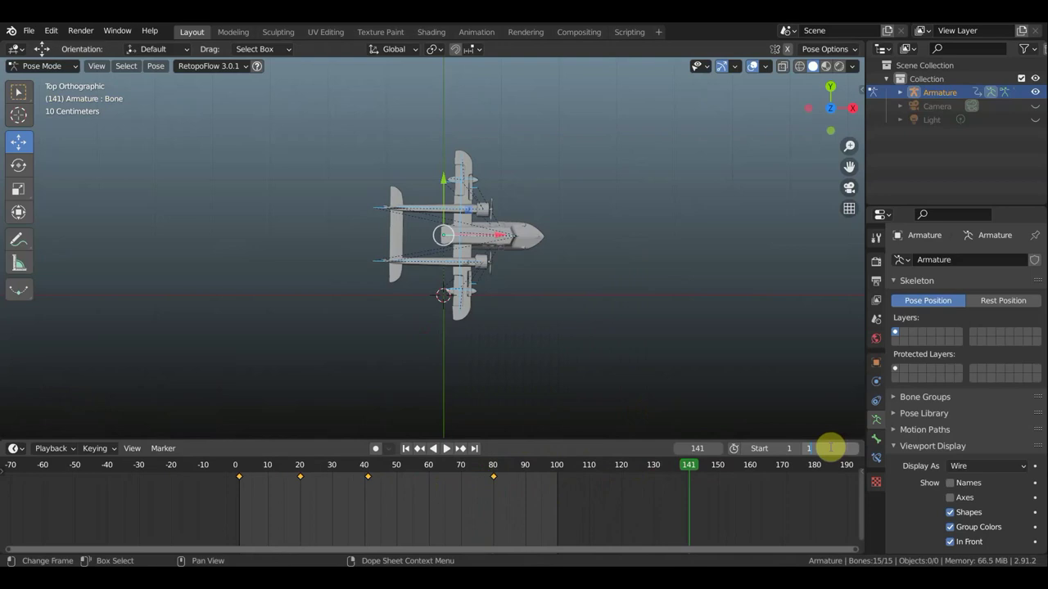
text(40)
key(Return)
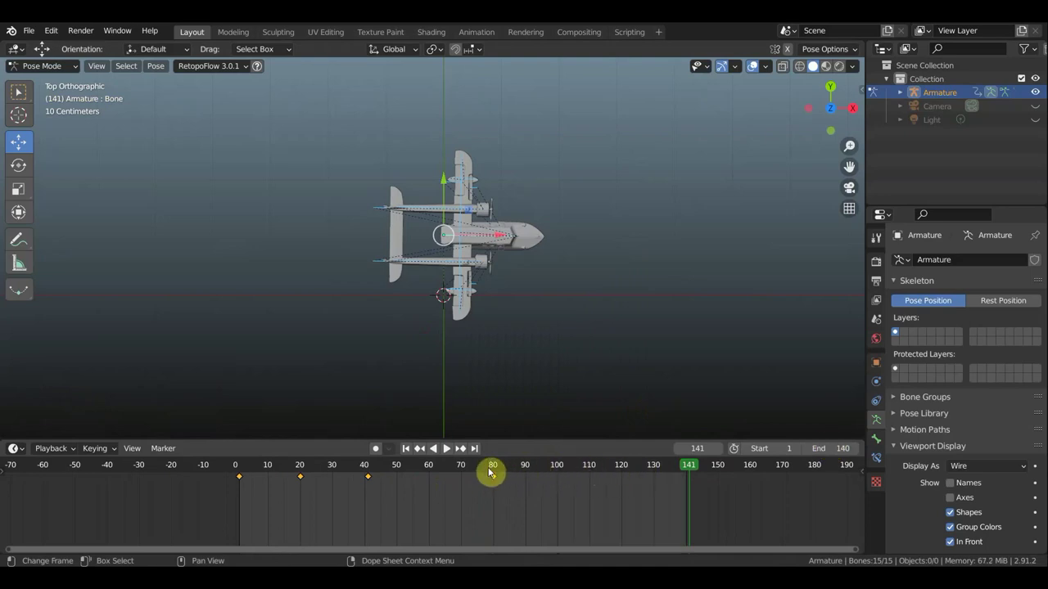
click(559, 474)
text(120)
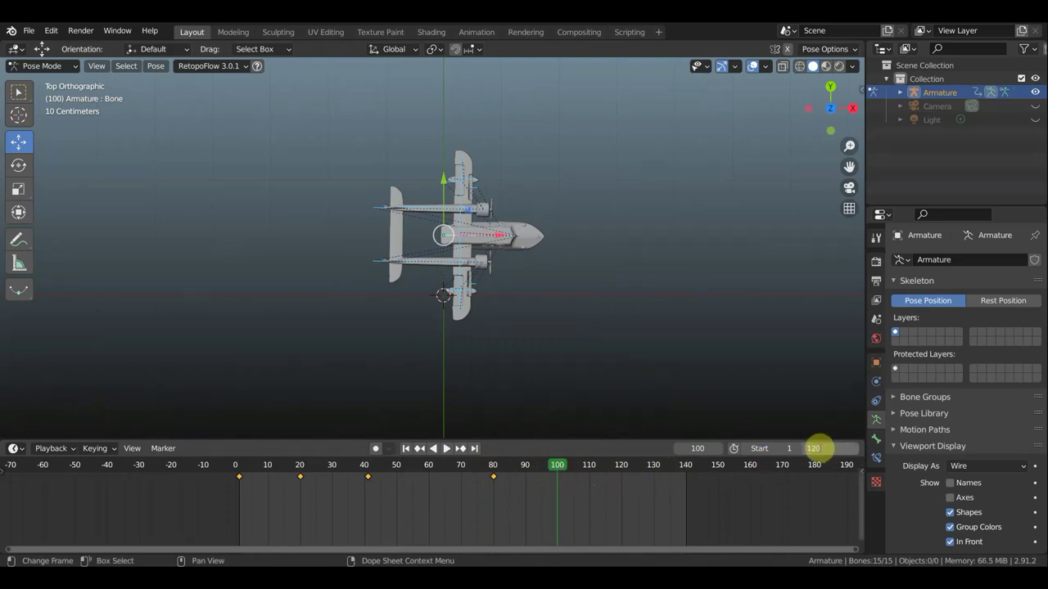
key(Return)
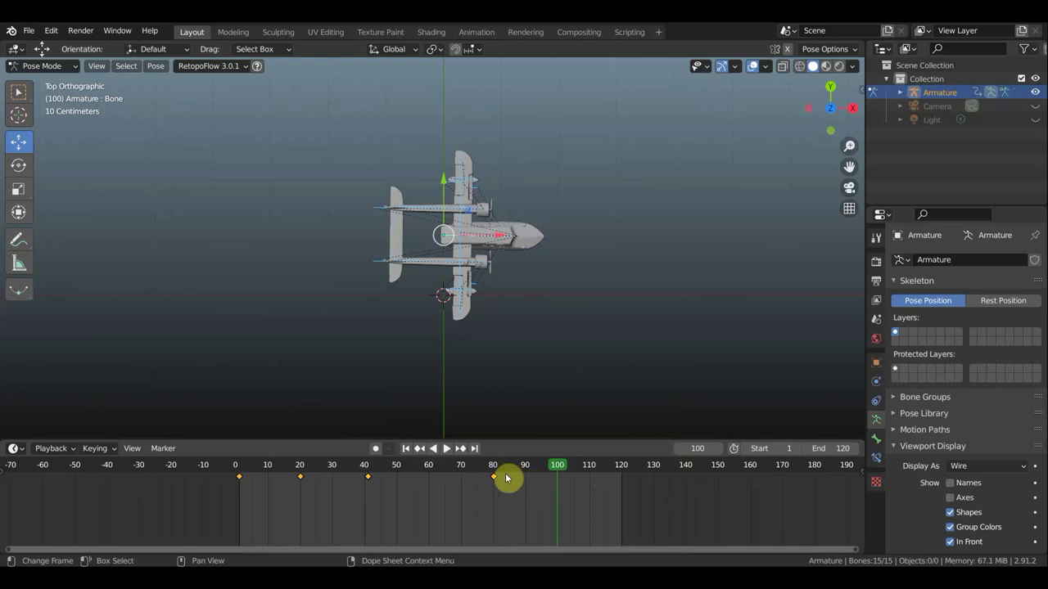
key(ctrl+z)
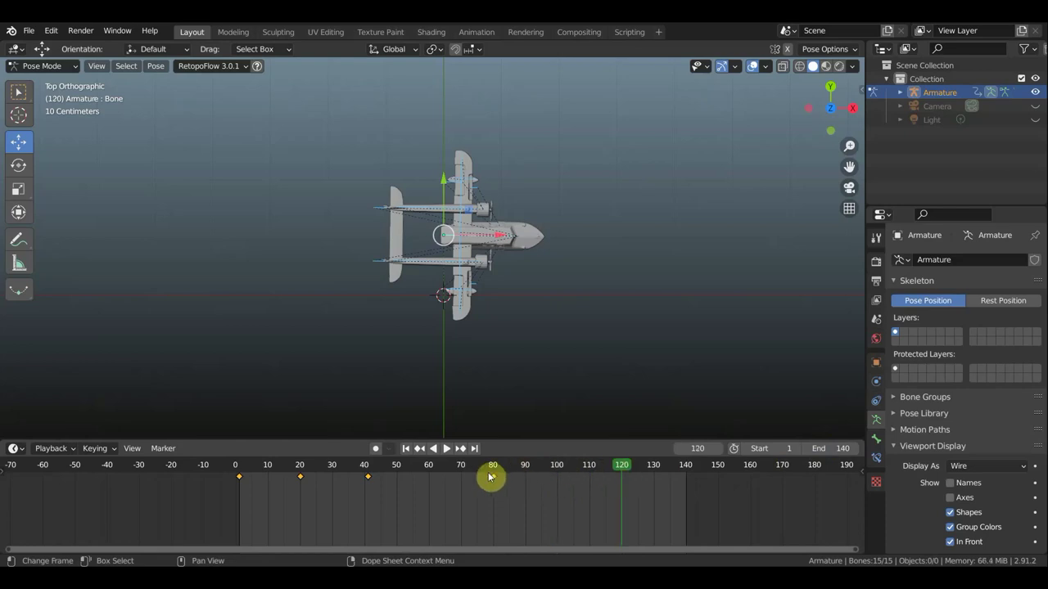
click(557, 472)
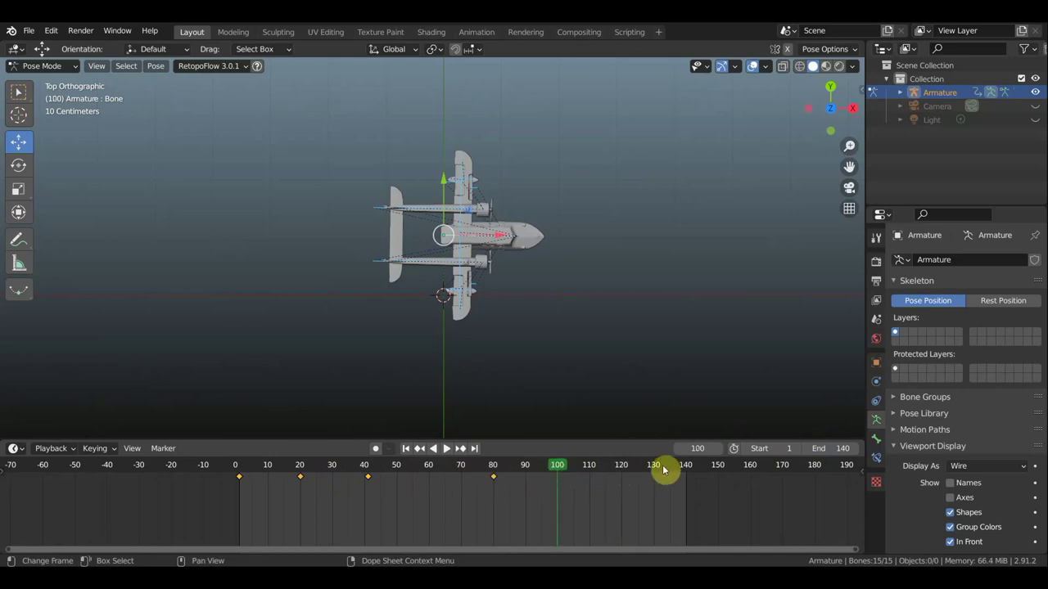
click(825, 448)
text(12)
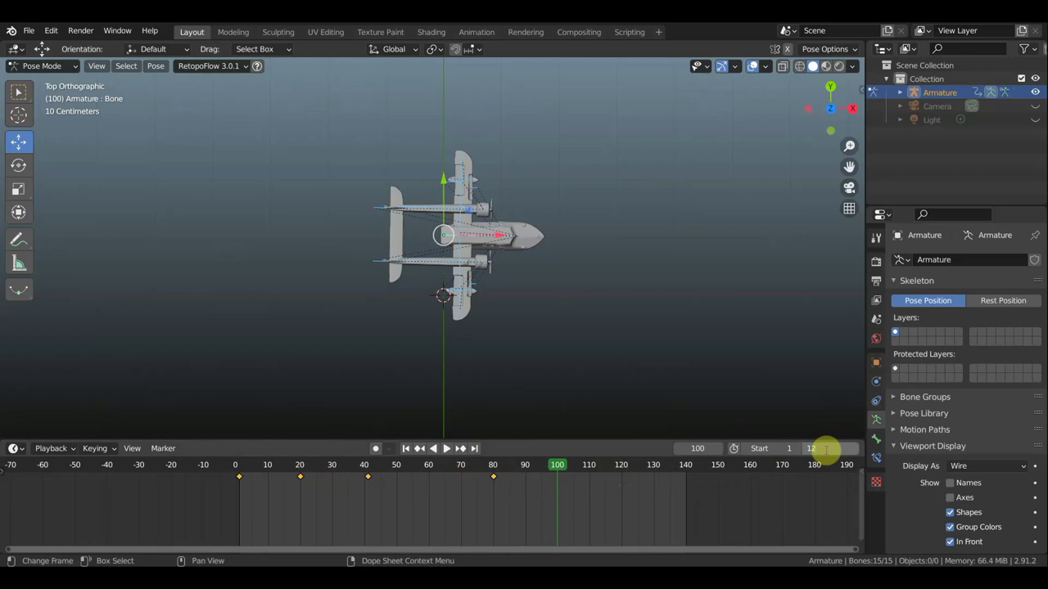
drag(811, 449, 841, 448)
key(Return)
Move the frame 80 keyframe earlier to frame 60
click(492, 478)
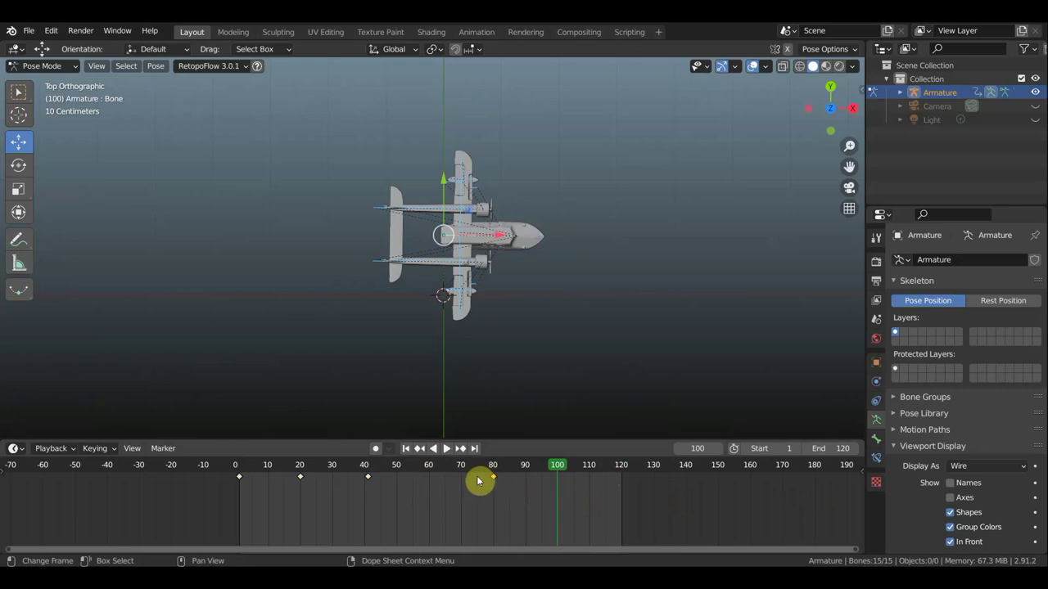
drag(478, 480, 428, 478)
click(426, 479)
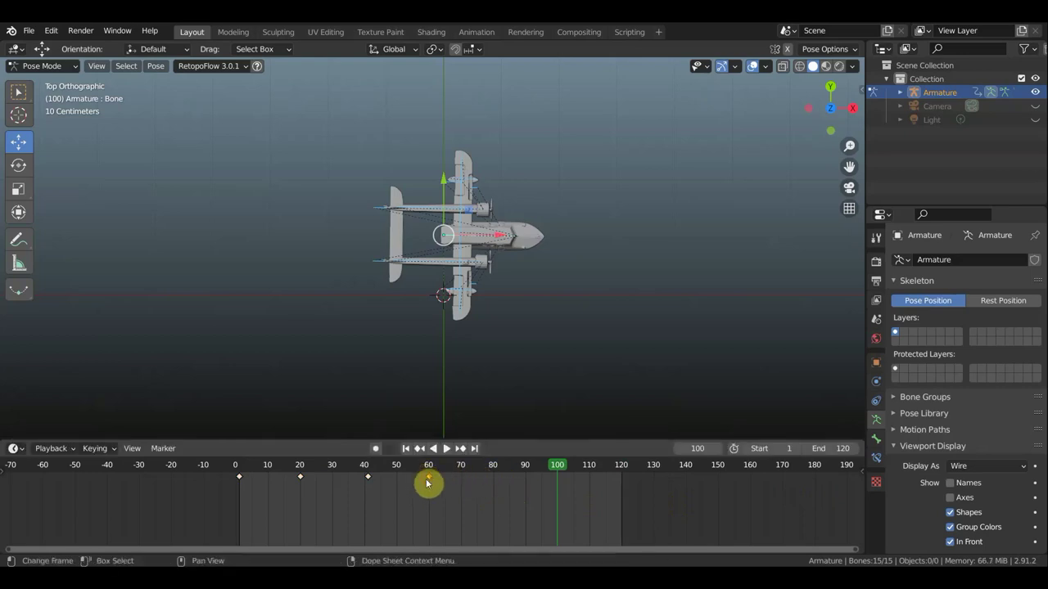
click(492, 466)
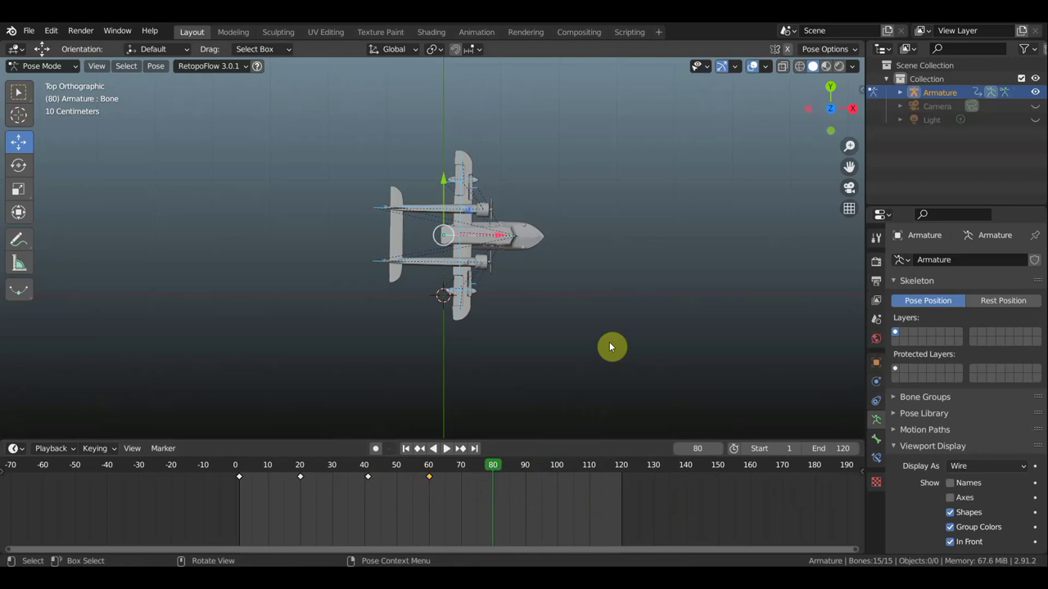
From the front view, tilt the plane 90° nose-up and key the pose at frame 80
key(KP_1)
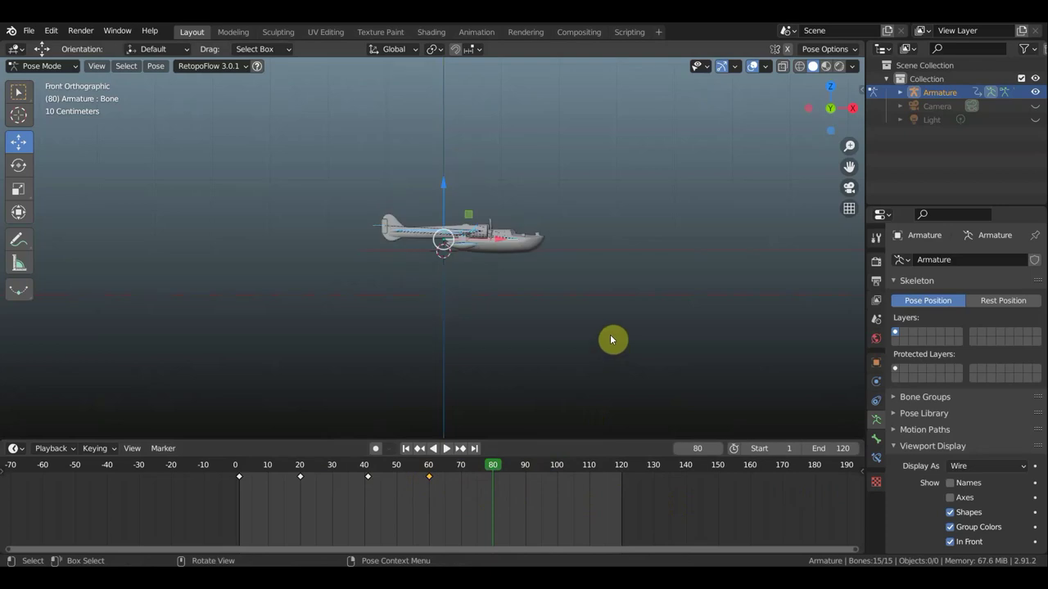
key(r)
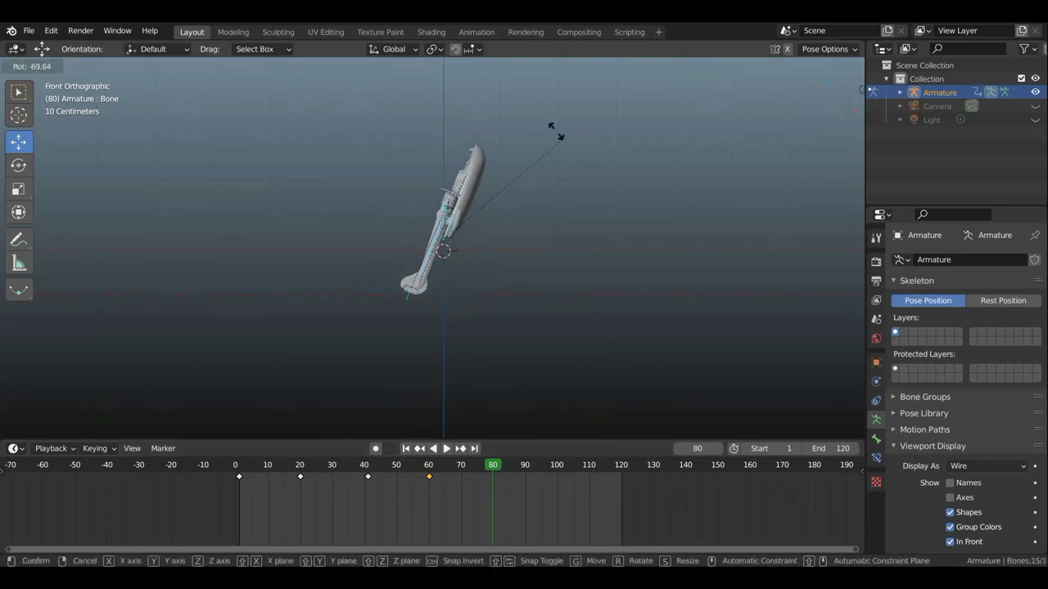
click(518, 105)
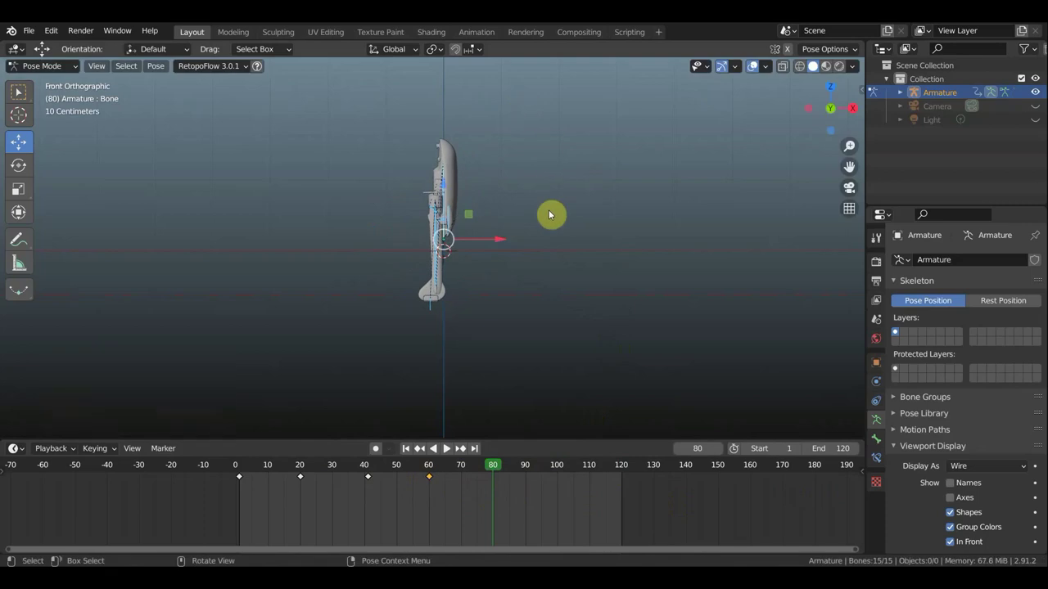
key(i)
click(548, 209)
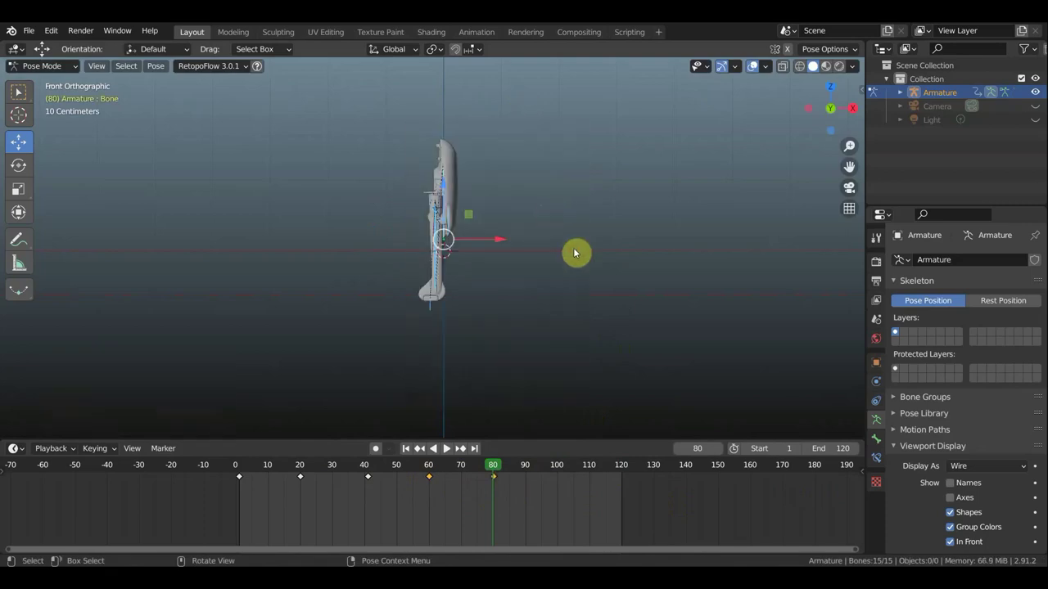
At frame 101, rotate the plane from the top view and key location and rotation
click(560, 483)
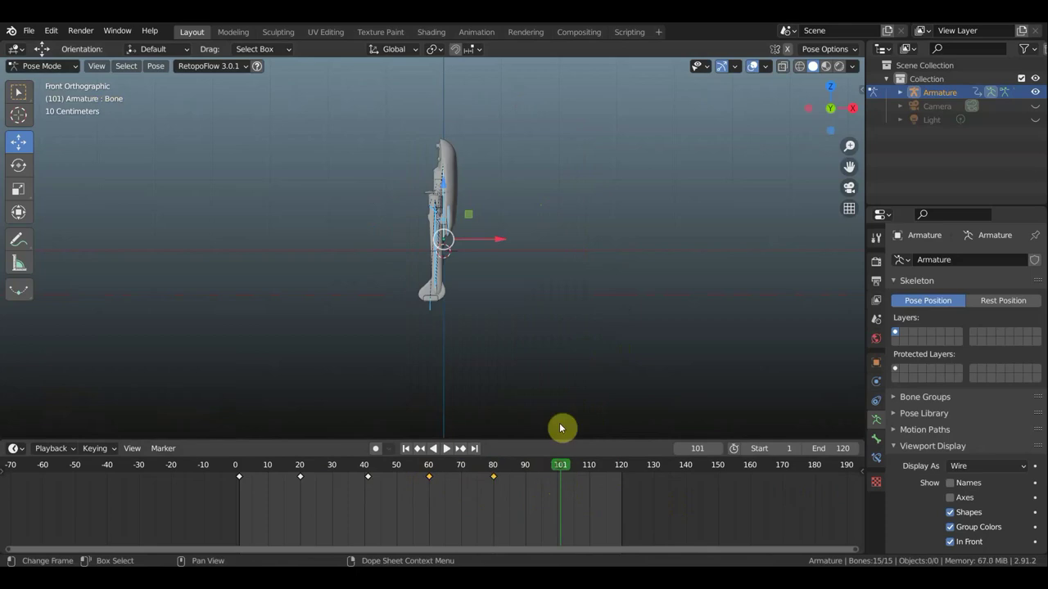
key(KP_7)
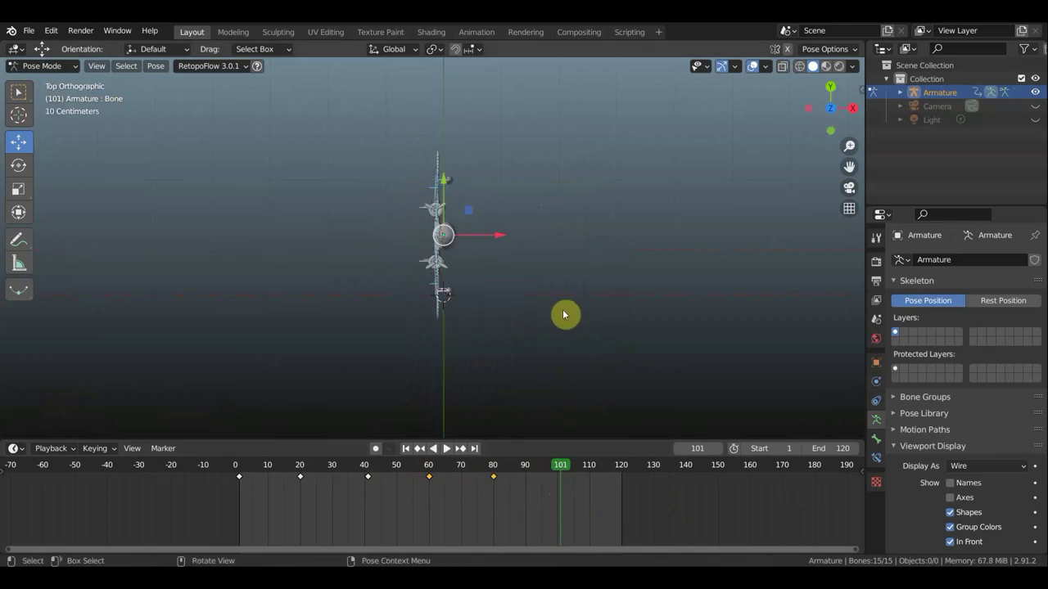
key(r)
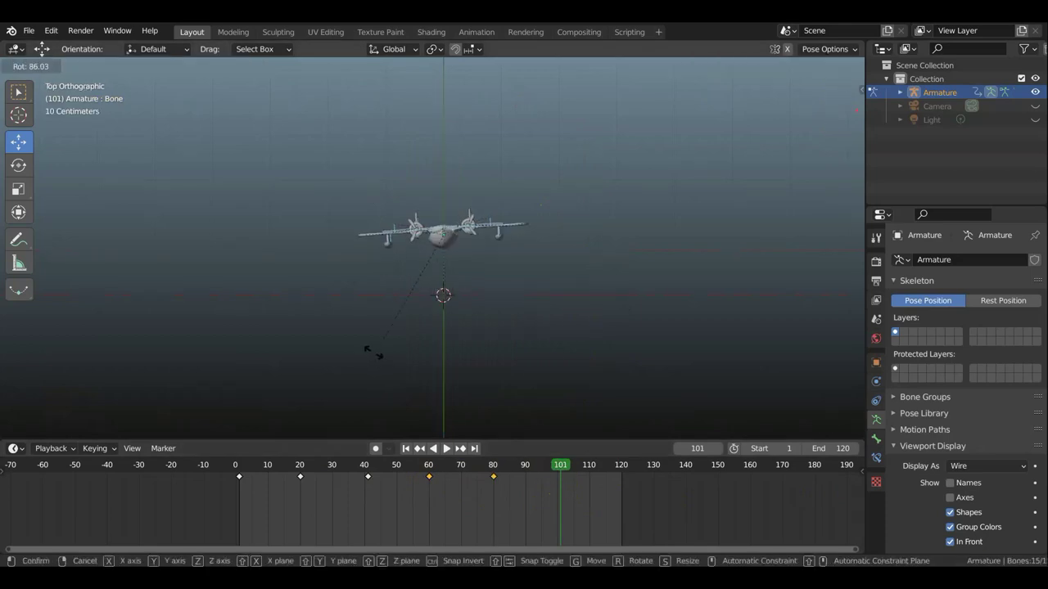
click(365, 351)
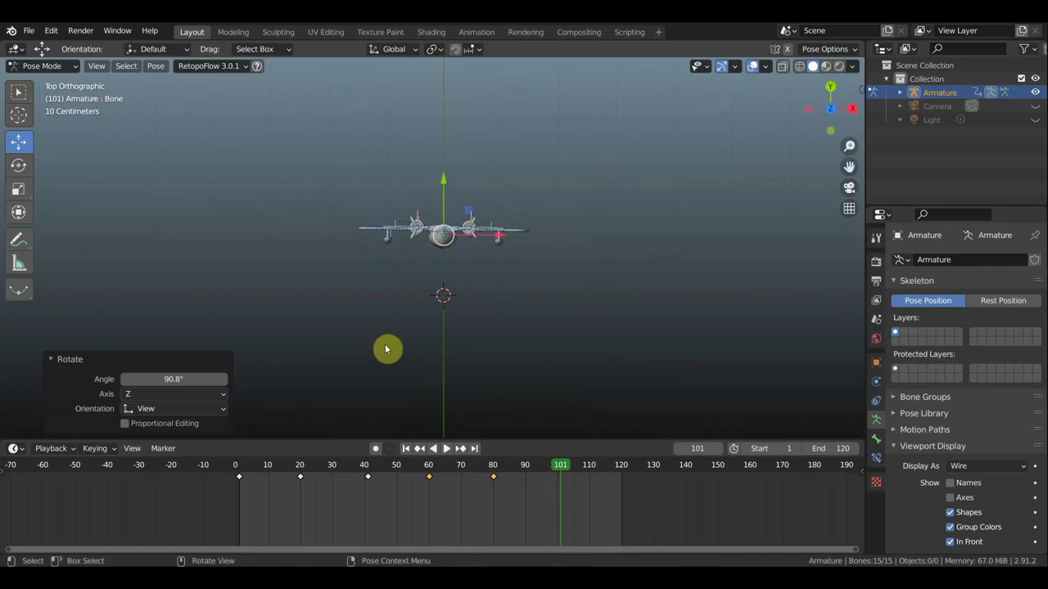
key(i)
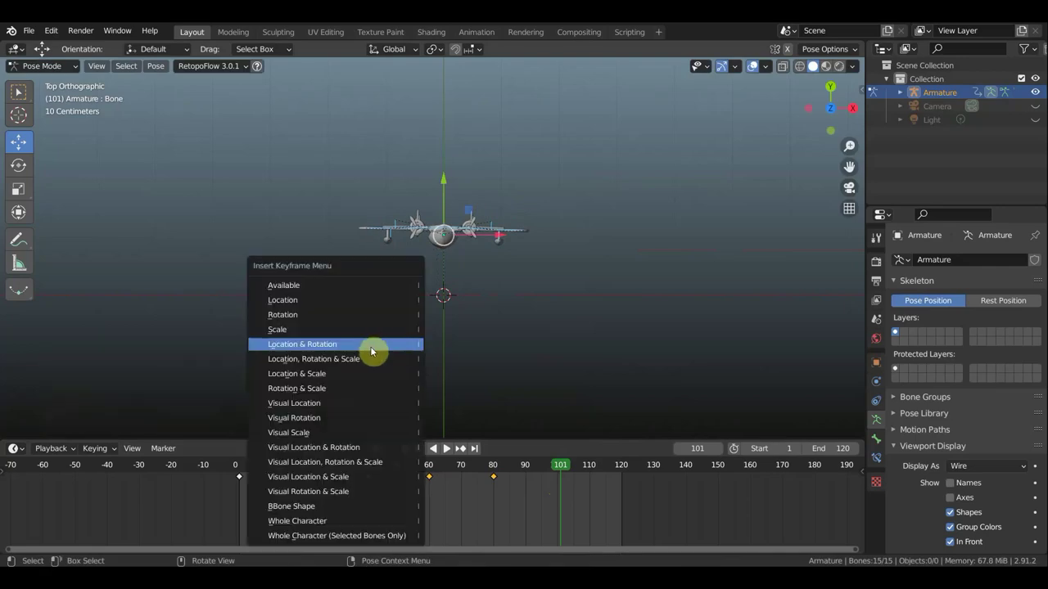
click(369, 350)
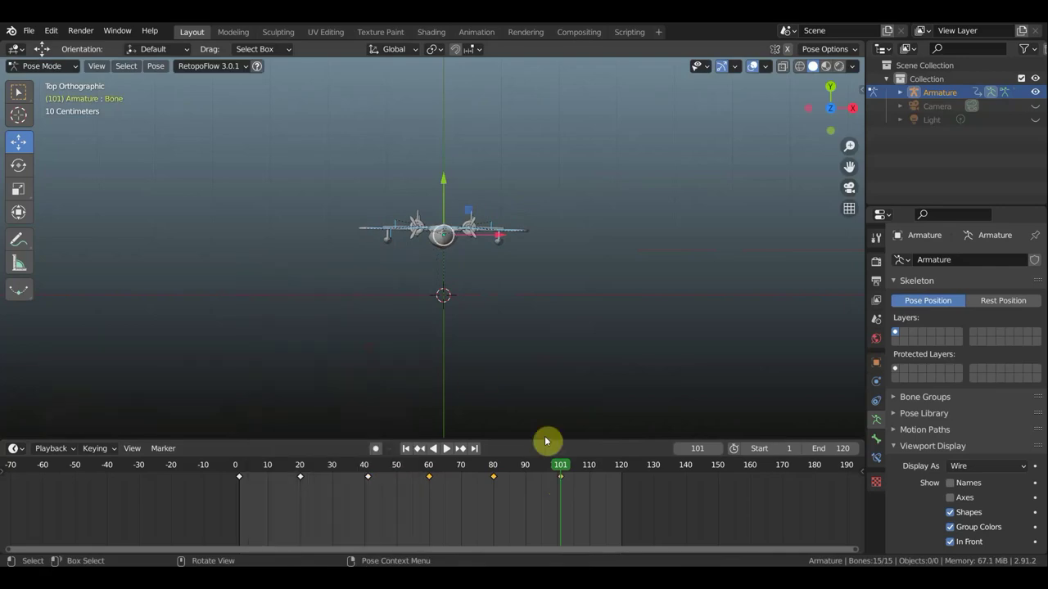
At frame 120, rotate the plane -68.7° then 29.8°, key the pose, and start playback
click(622, 473)
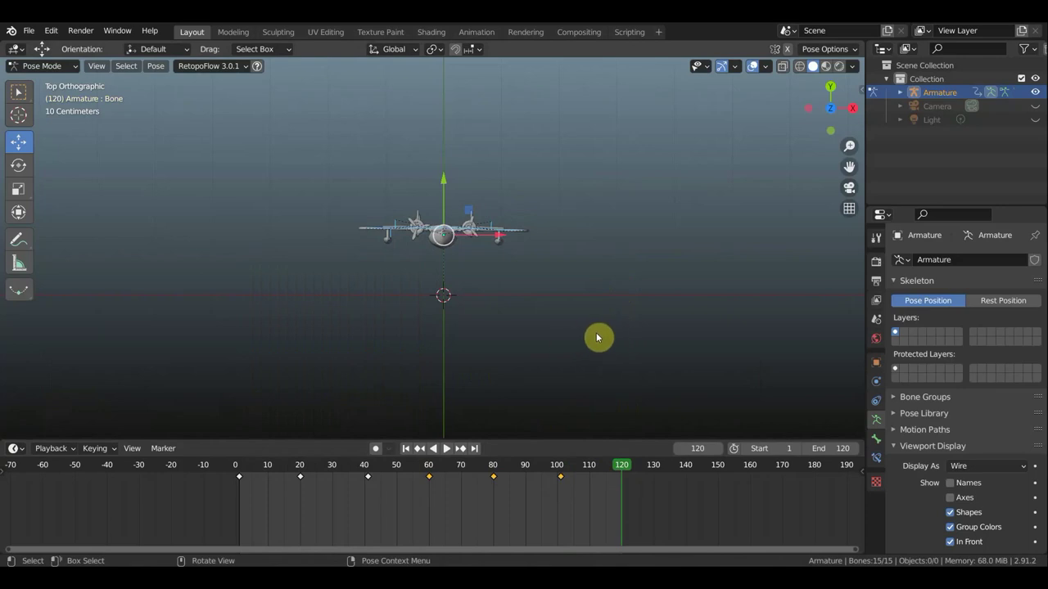
key(KP_1)
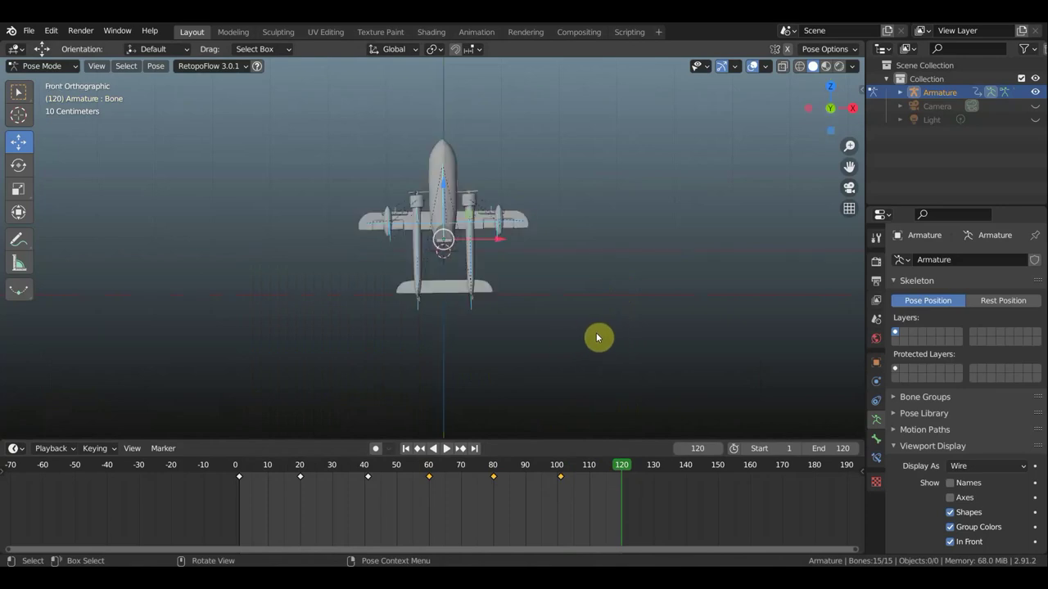
mouse_move(591, 335)
middle_down()
mouse_move(470, 349)
mouse_move(565, 337)
middle_up()
key(r)
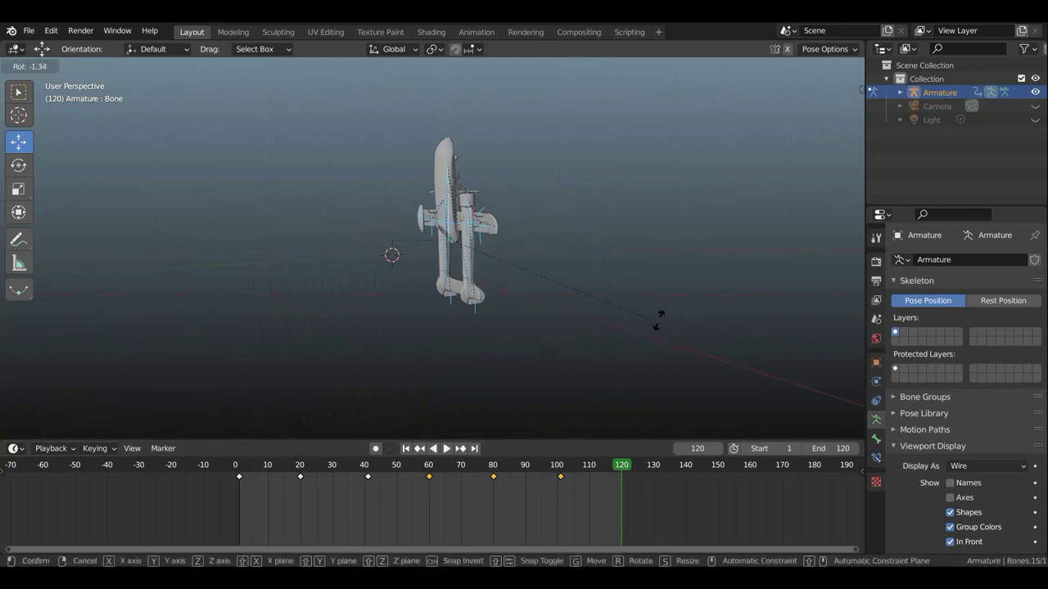
click(494, 198)
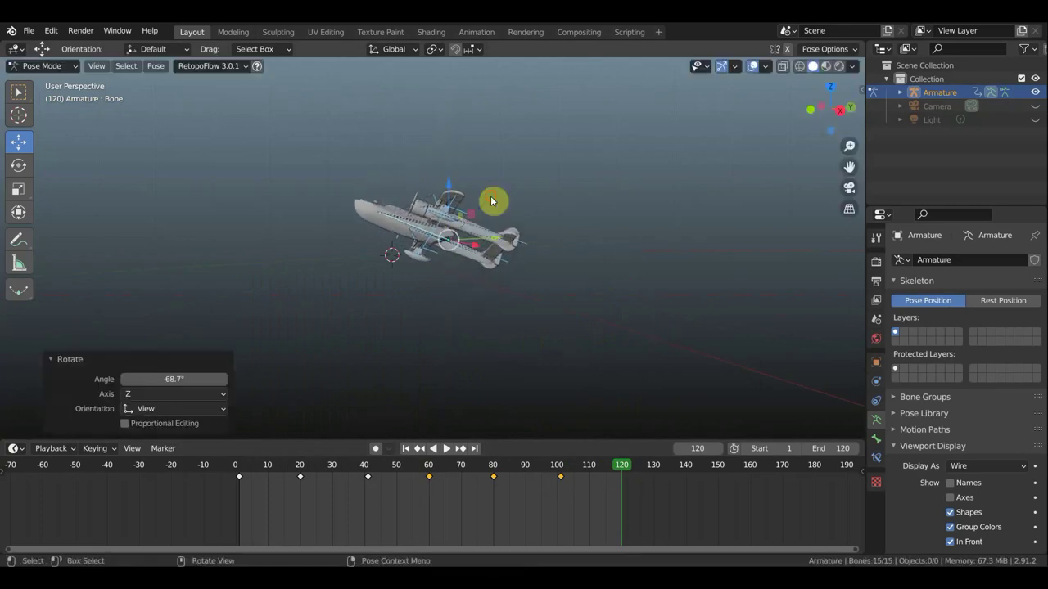
mouse_move(591, 230)
middle_down()
mouse_move(678, 239)
mouse_move(707, 363)
middle_up()
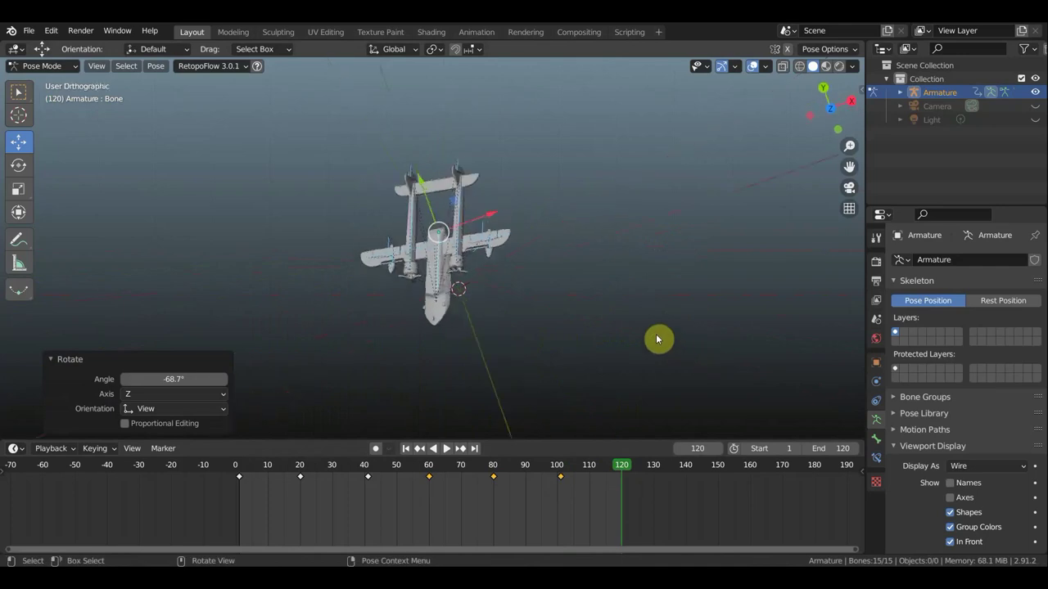
key(r)
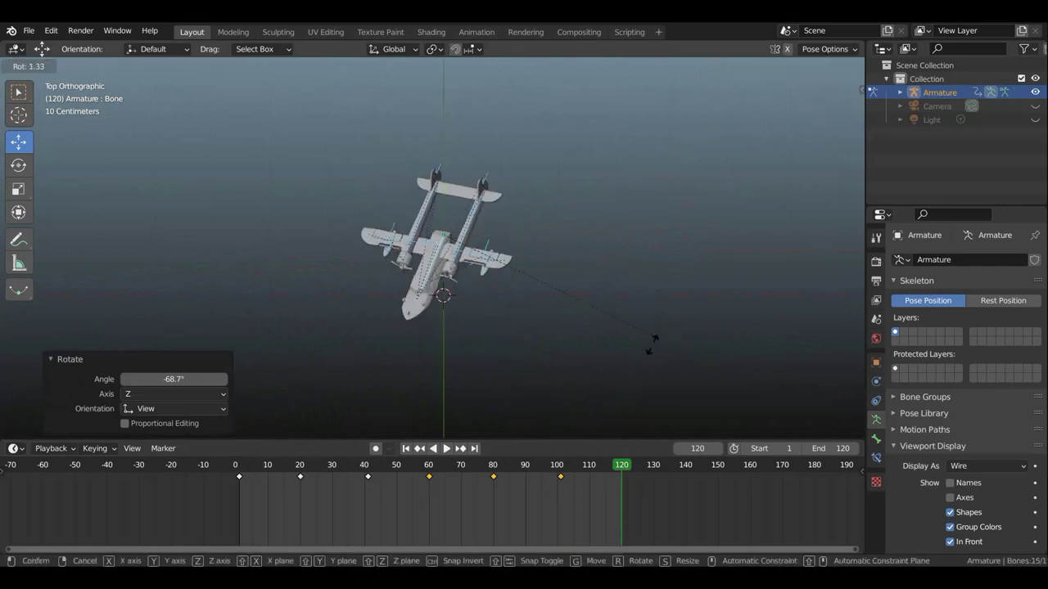
click(575, 395)
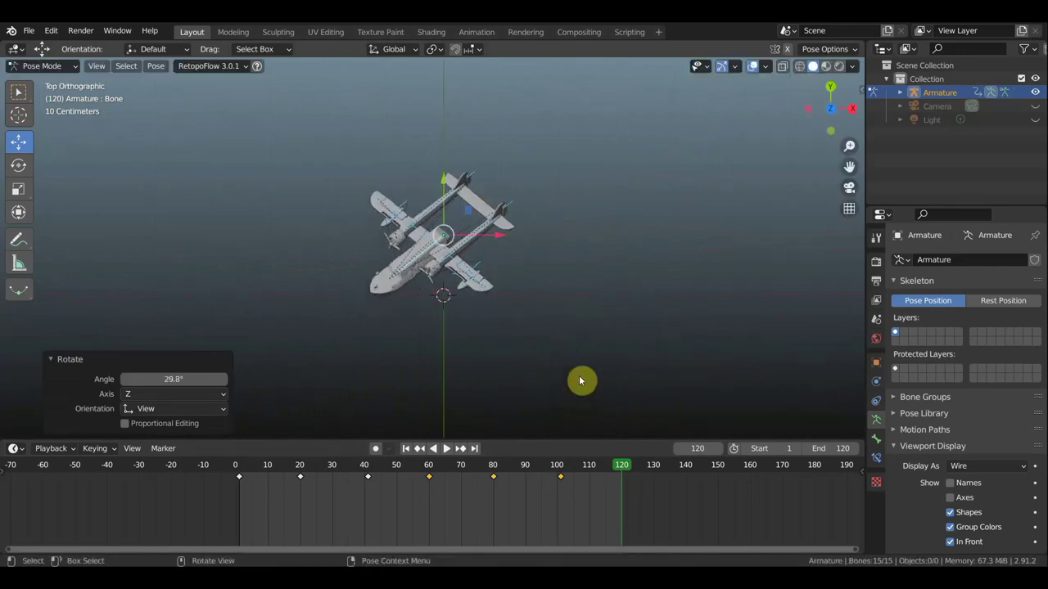
key(i)
click(584, 330)
key(space)
key(space)
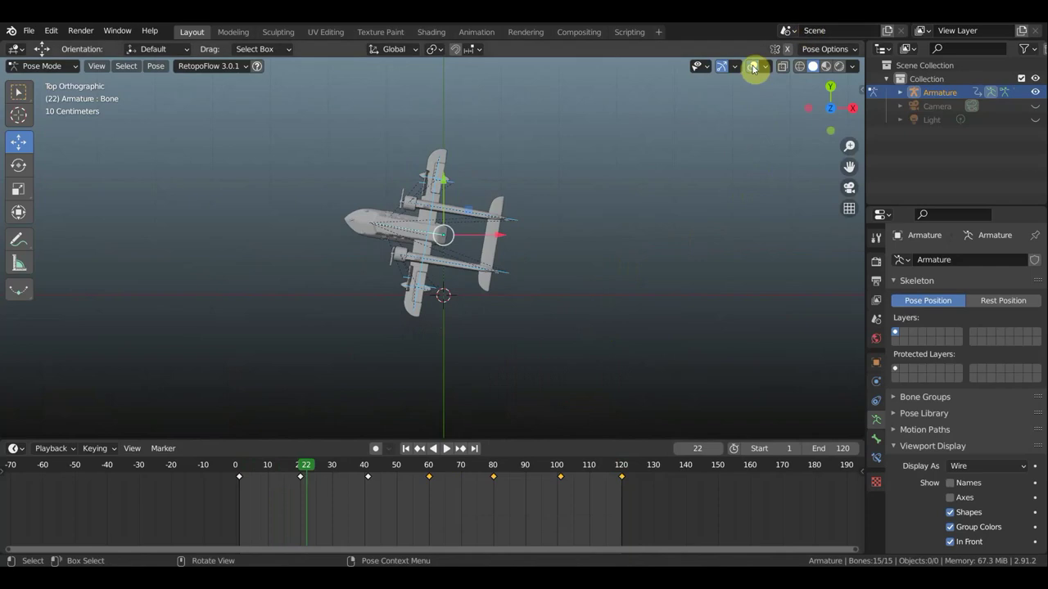
Hide the viewport overlays, zoom in, and switch to the Select Box tool
click(753, 67)
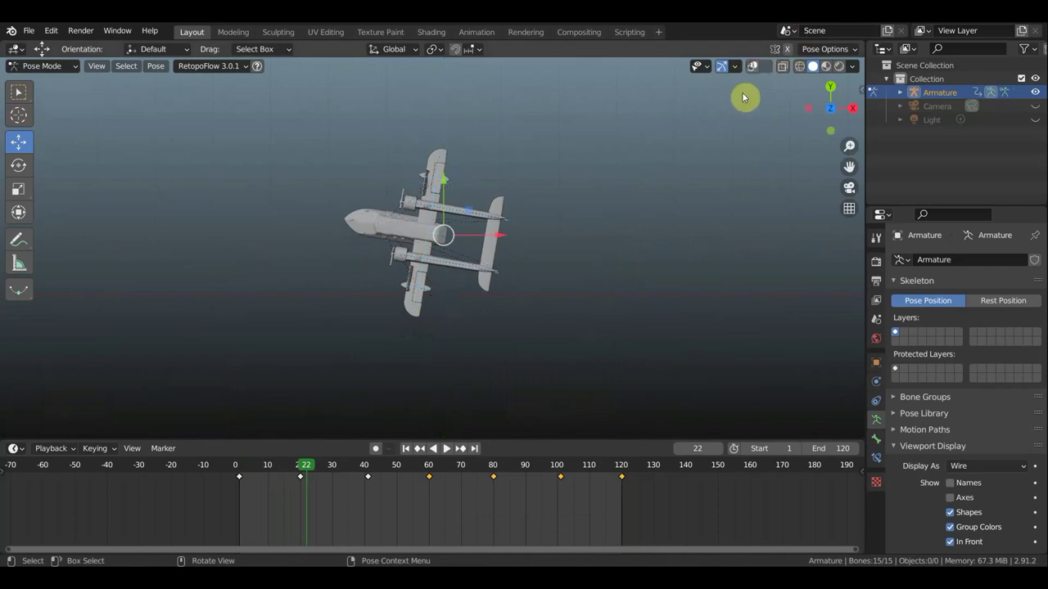
scroll(630, 213, up, 3)
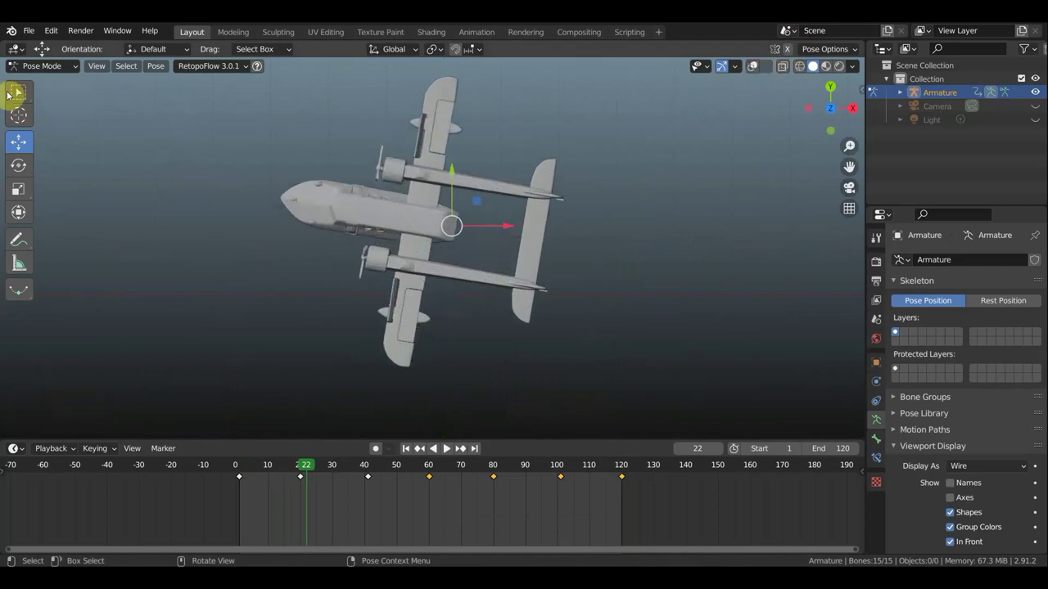
click(17, 93)
scroll(624, 233, up, 3)
scroll(621, 231, down, 1)
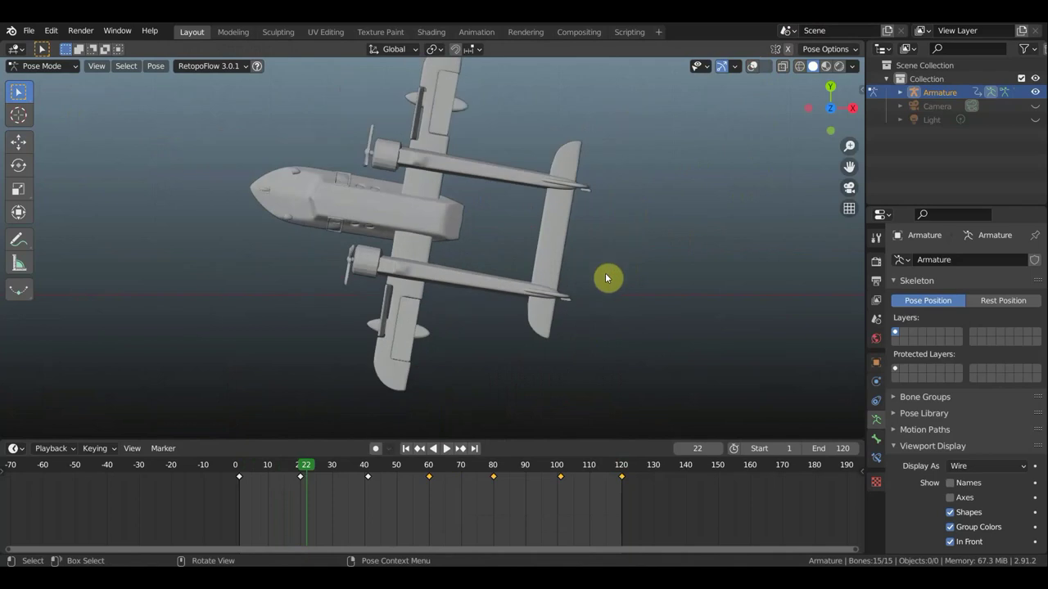
Play the animation from frame 19 and stop it at frame 70
drag(301, 467, 296, 467)
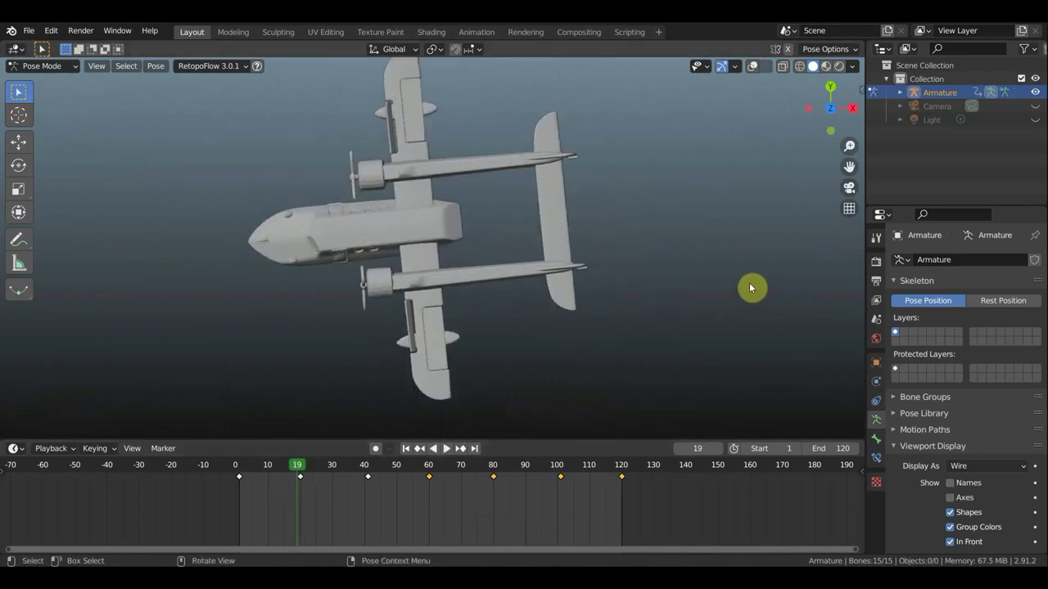
key(space)
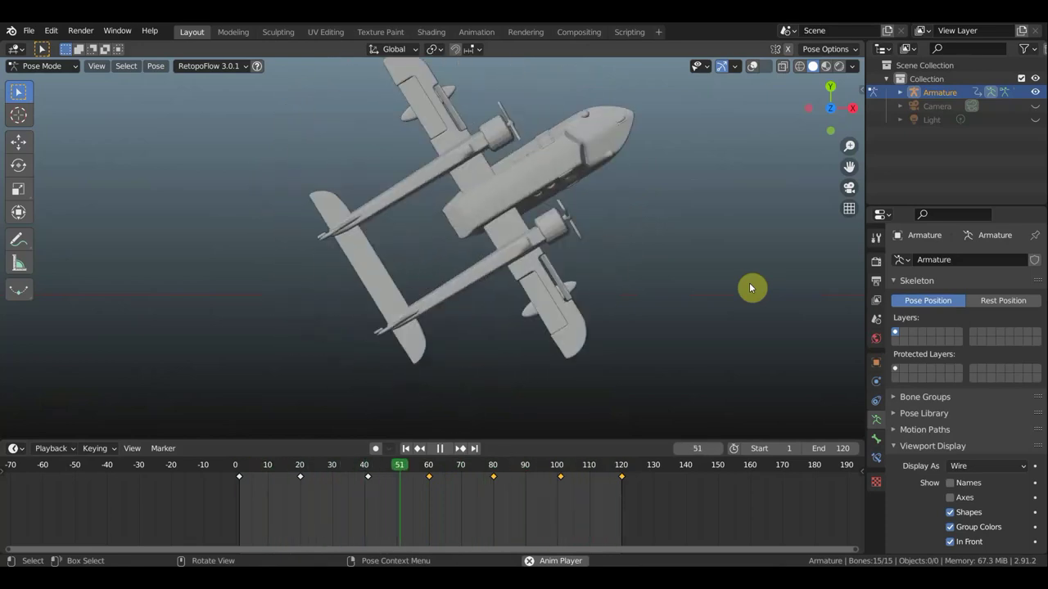
key(space)
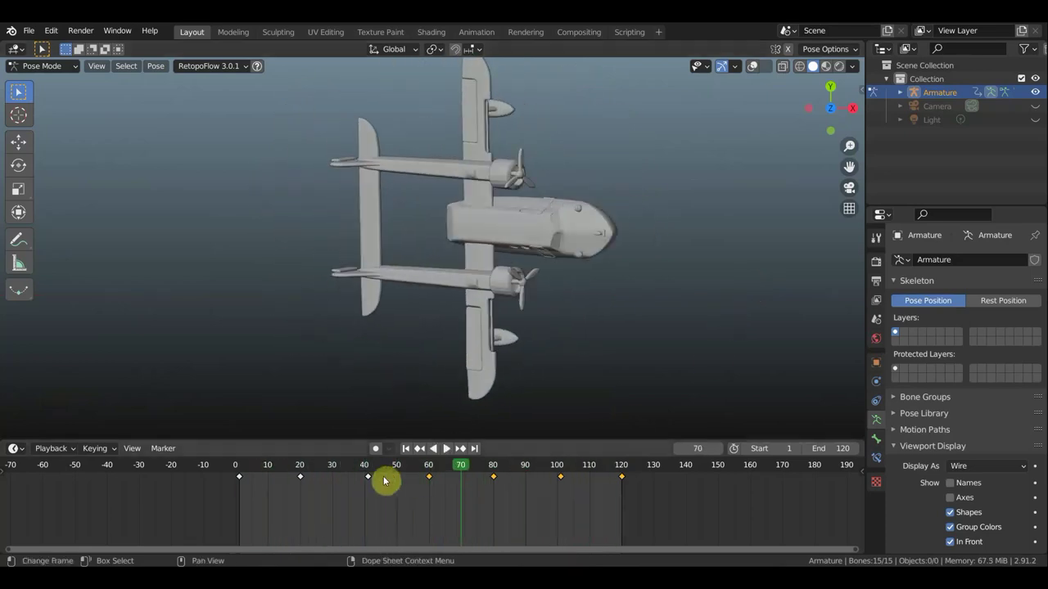
Delete all keyframes after frame 0 in the Timeline
drag(646, 486, 285, 481)
key(x)
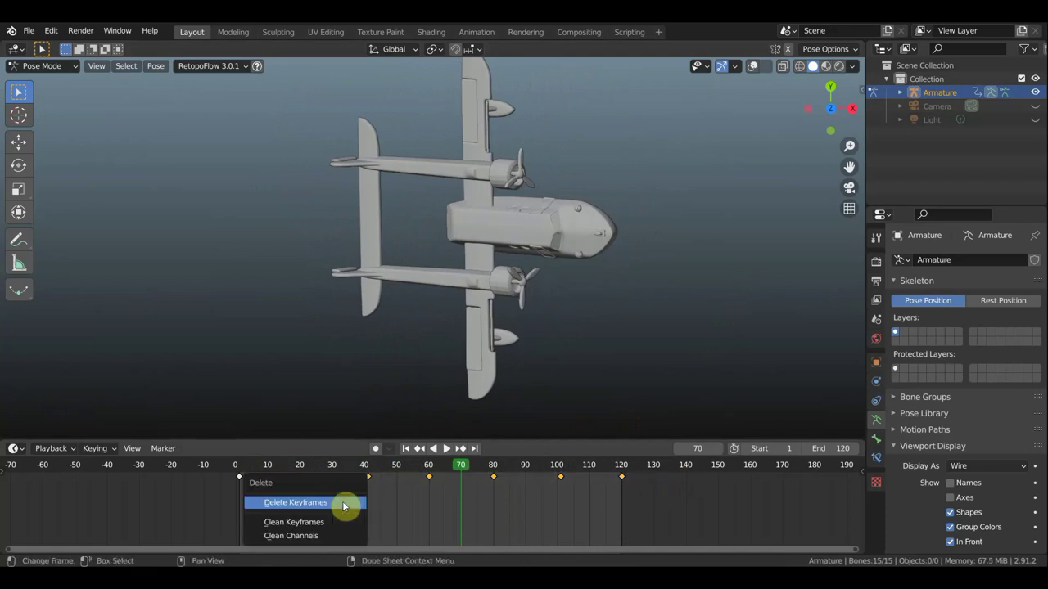
click(344, 507)
At frame 2, view the plane from the right with overlays shown, zoomed out
mouse_move(606, 300)
middle_down()
mouse_move(533, 212)
mouse_move(515, 229)
middle_up()
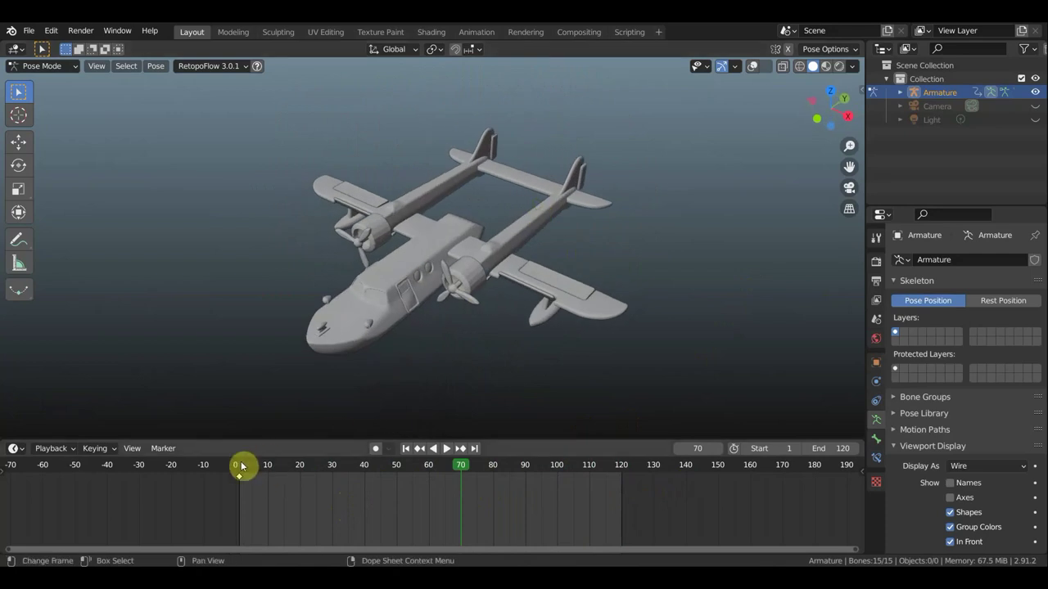
click(242, 466)
middle_drag(732, 325, 650, 299)
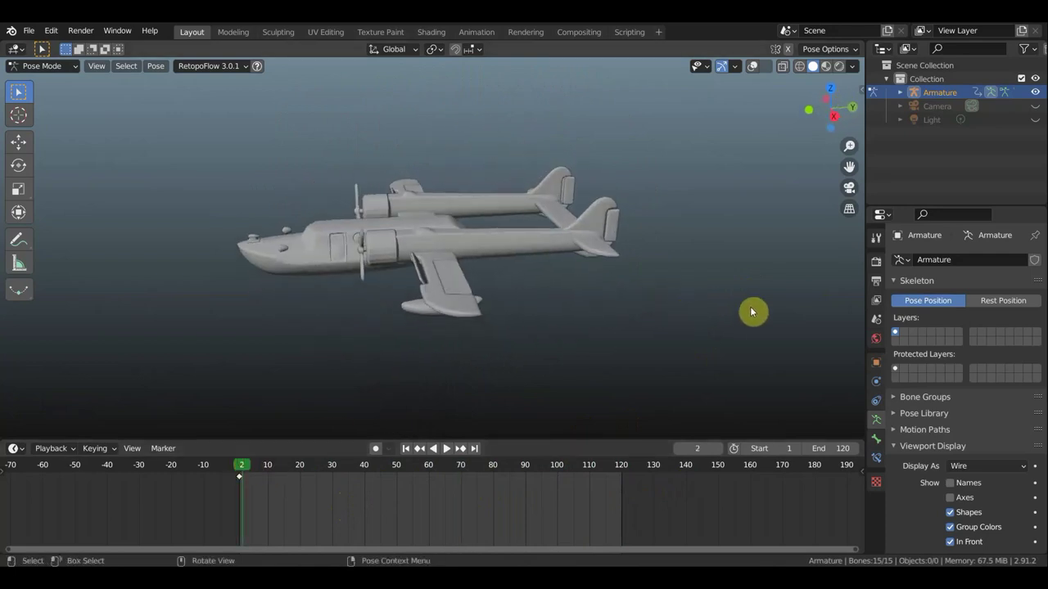
key(KP_3)
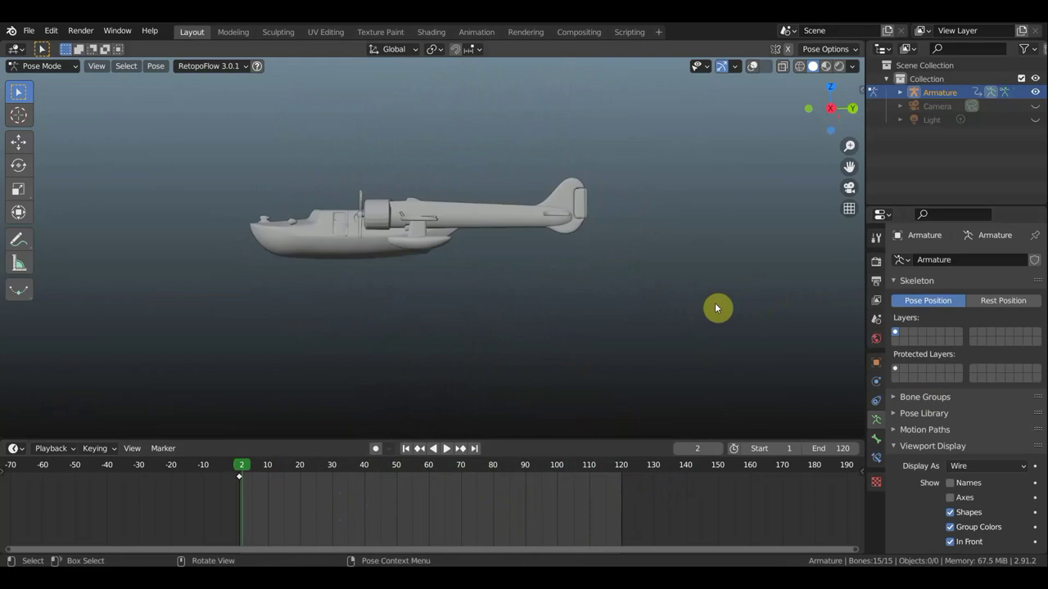
click(752, 65)
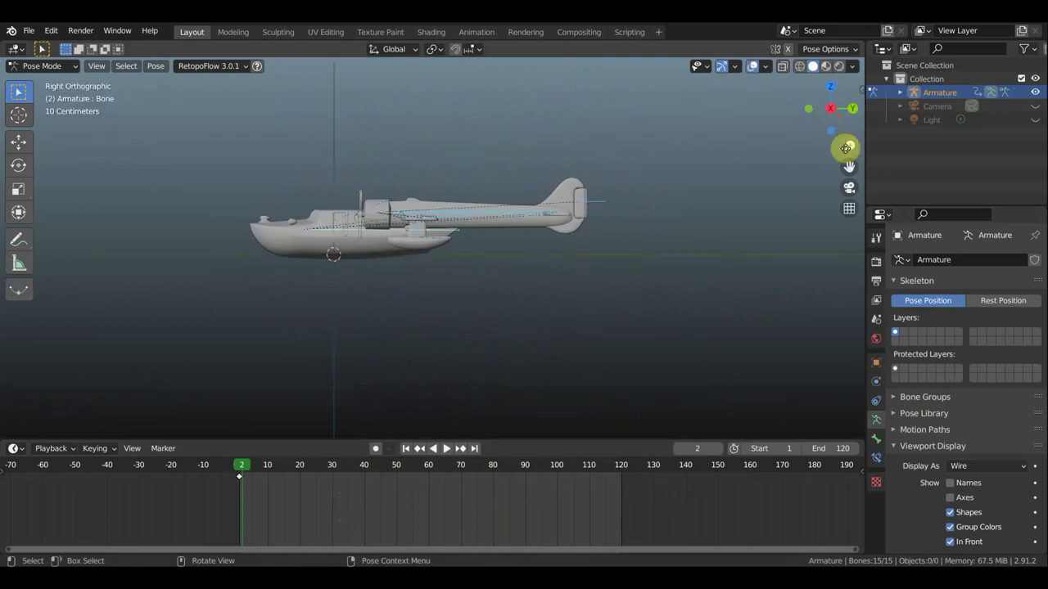
mouse_move(847, 144)
mouse_down()
mouse_move(583, 228)
mouse_move(580, 238)
mouse_up()
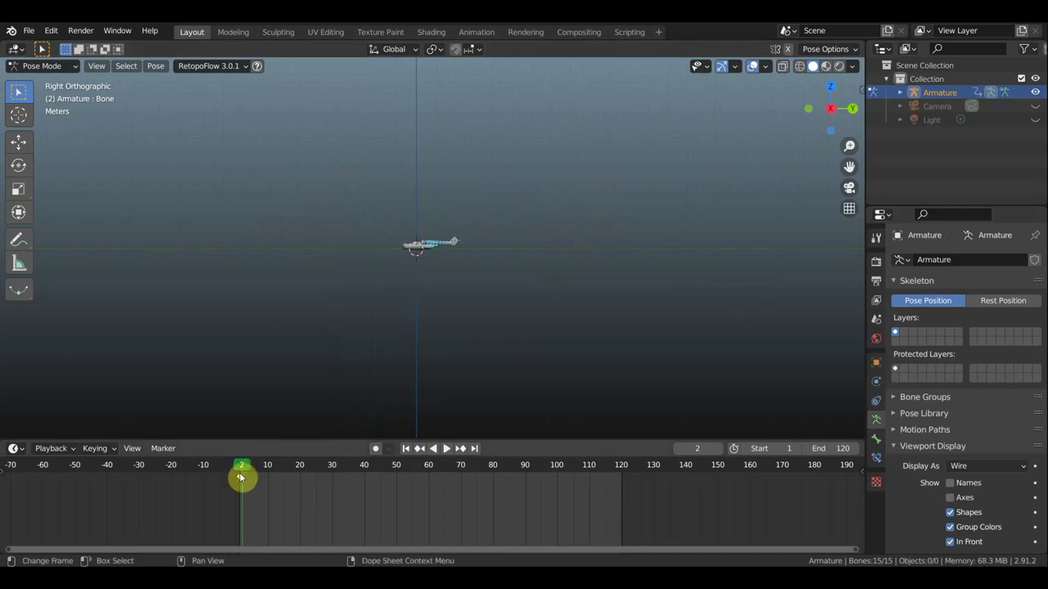
At frame 20, move the plane left along Y with the gizmo and key its position
drag(240, 464, 302, 469)
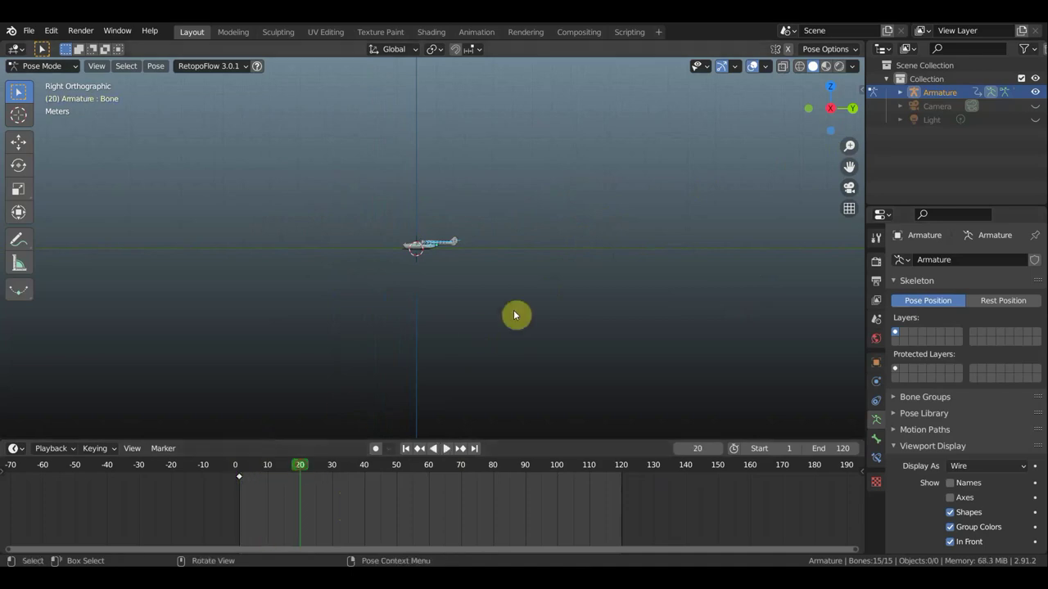
click(18, 142)
drag(455, 244, 335, 259)
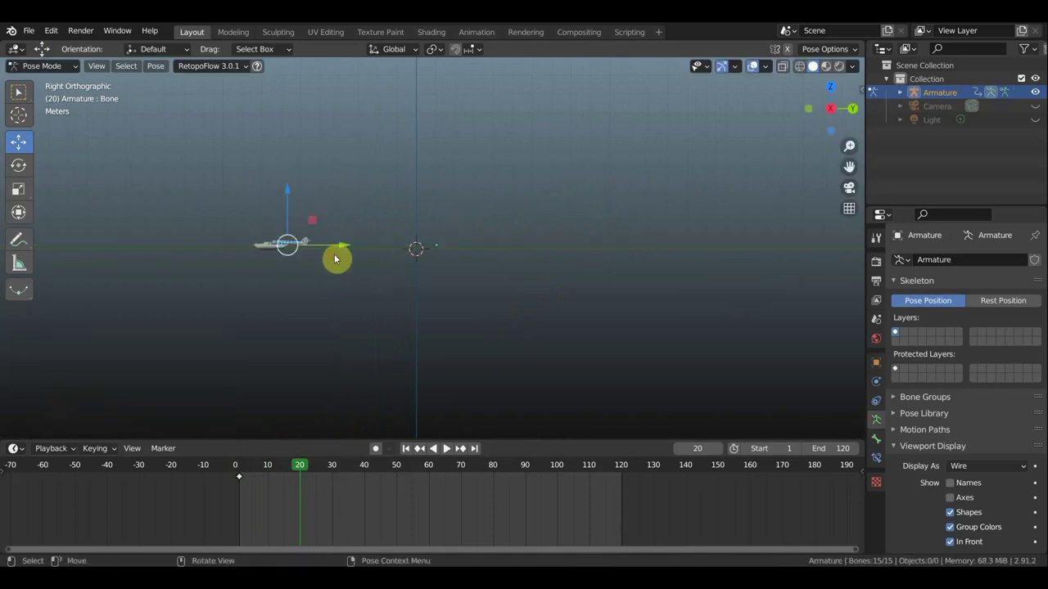
key(i)
click(308, 254)
At frame 40, move the plane further left, tilt it 16.1°, raise it, and key the pose
drag(374, 460, 366, 470)
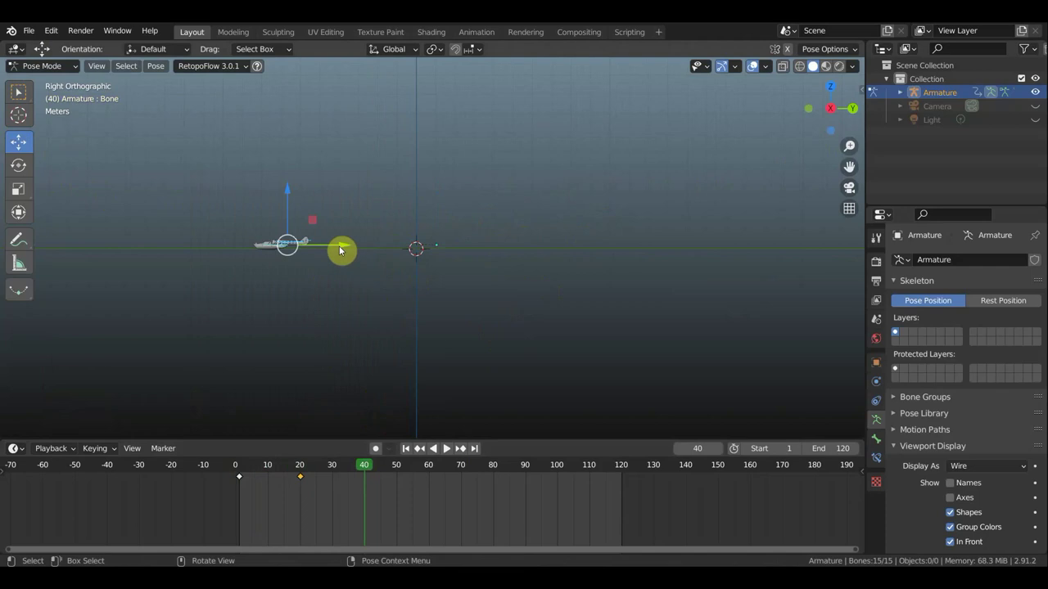
drag(340, 250, 252, 245)
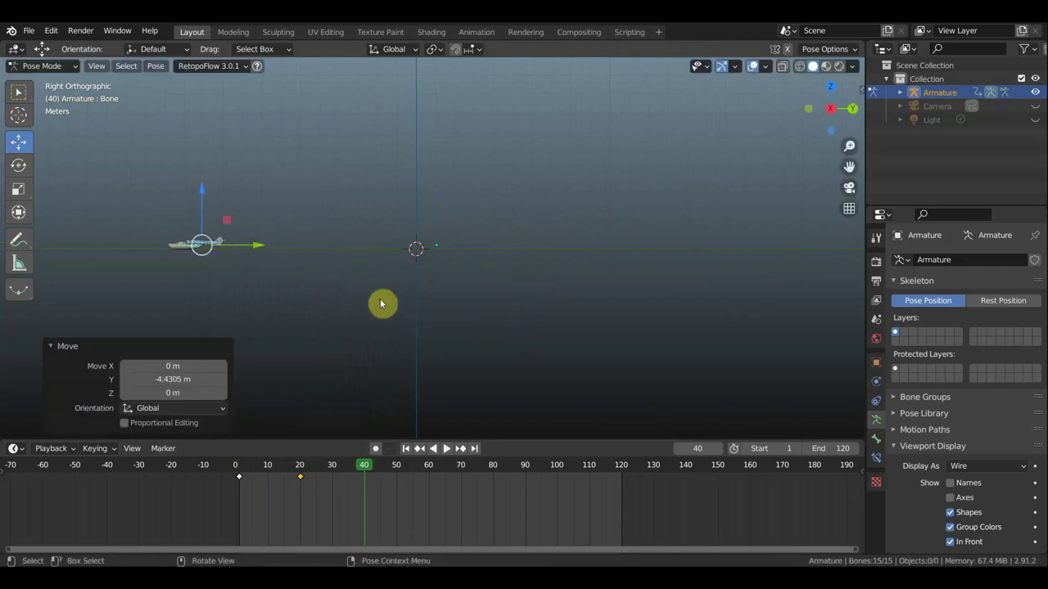
key(r)
click(342, 338)
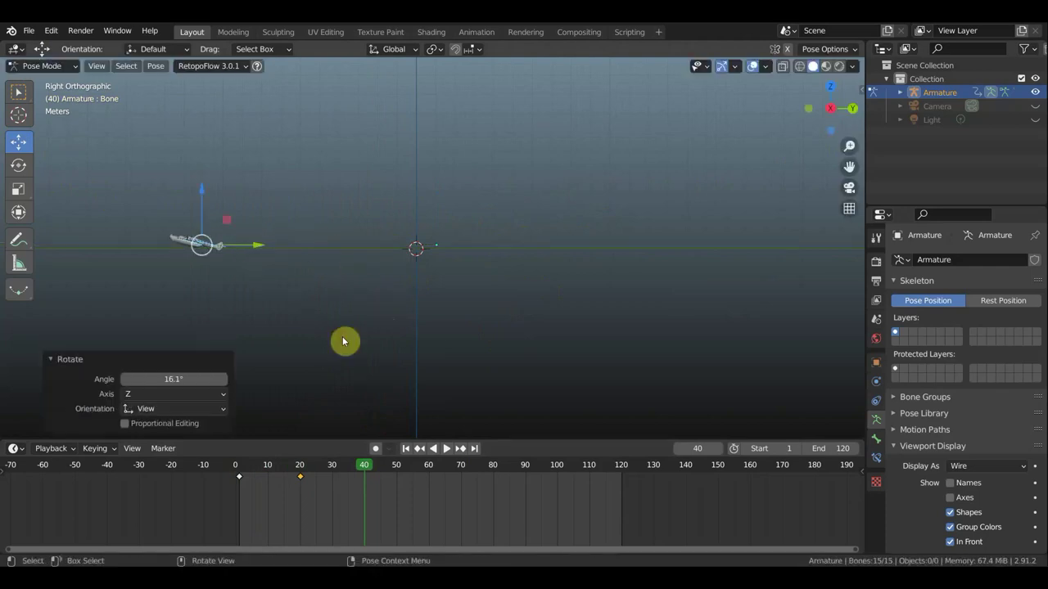
drag(197, 194, 189, 175)
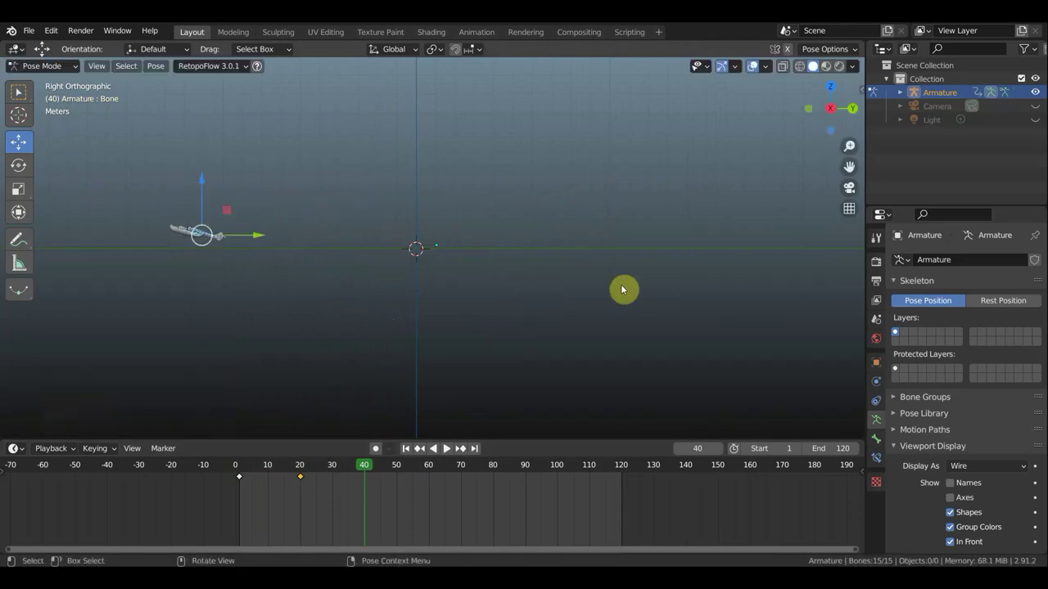
key(i)
click(603, 322)
At frame 50, raise the bone, tilt it 62.9°, and key location and rotation
drag(362, 468, 381, 464)
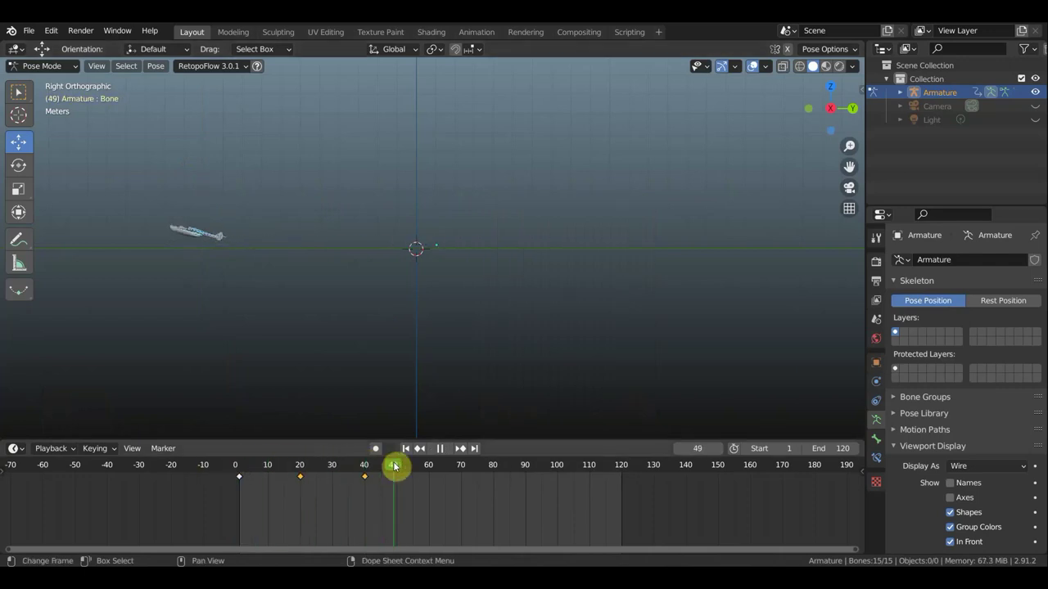
drag(394, 468, 399, 472)
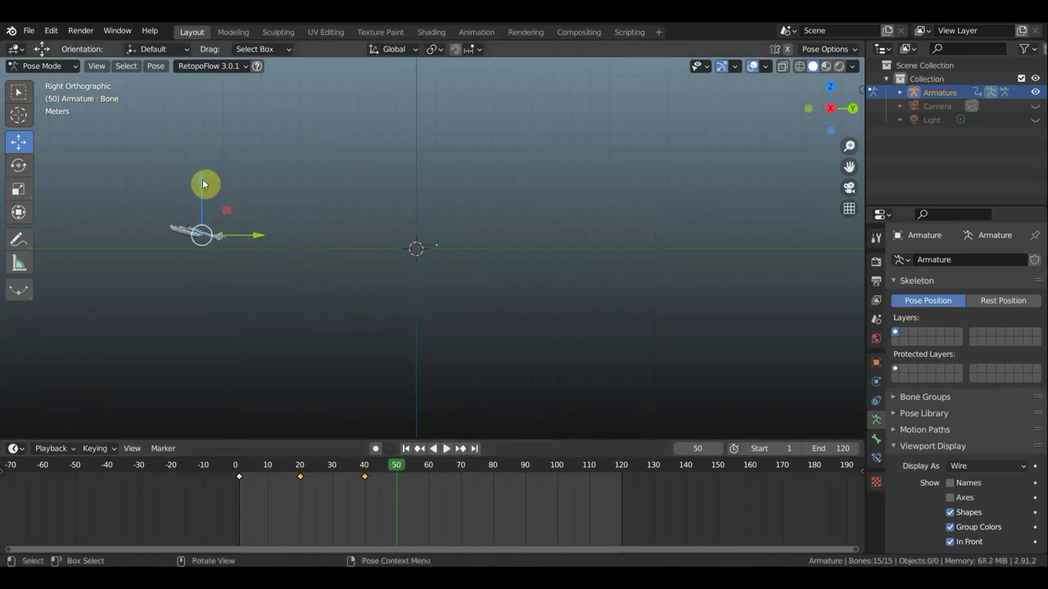
drag(202, 184, 339, 218)
shift+middle_drag(347, 197, 458, 232)
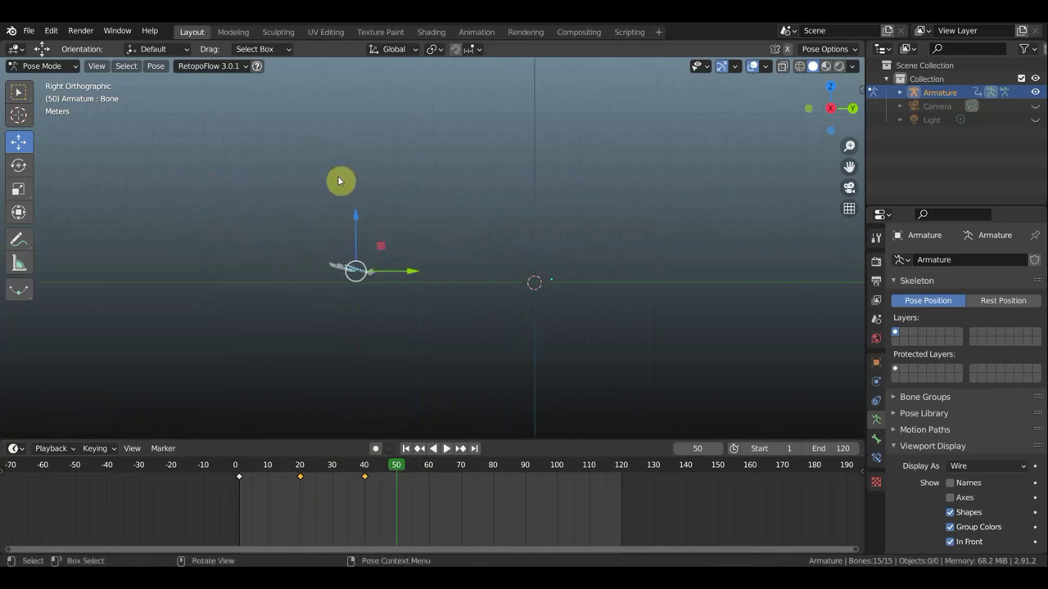
key(g)
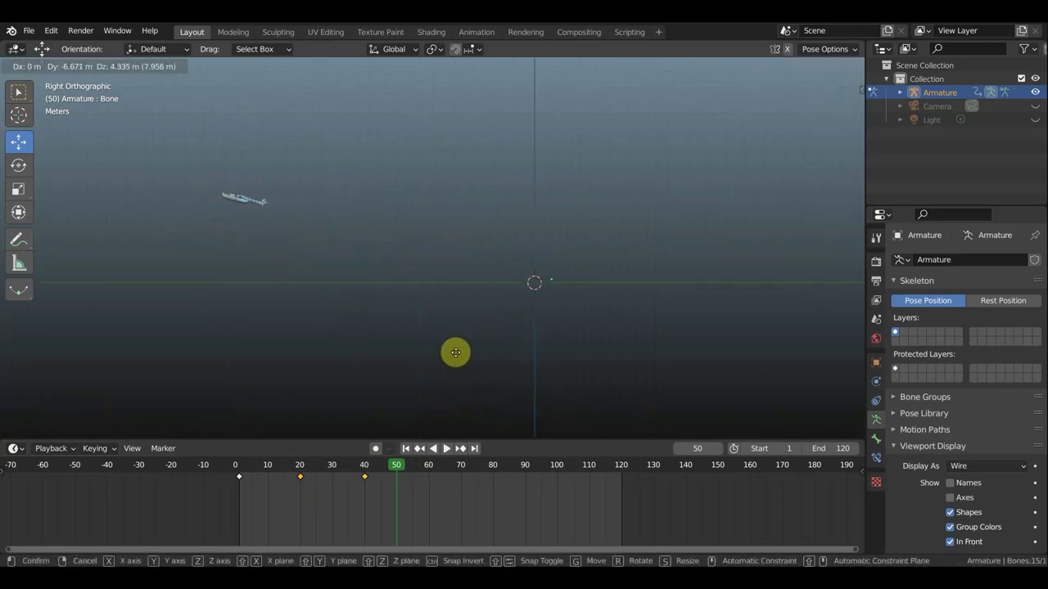
click(457, 357)
key(r)
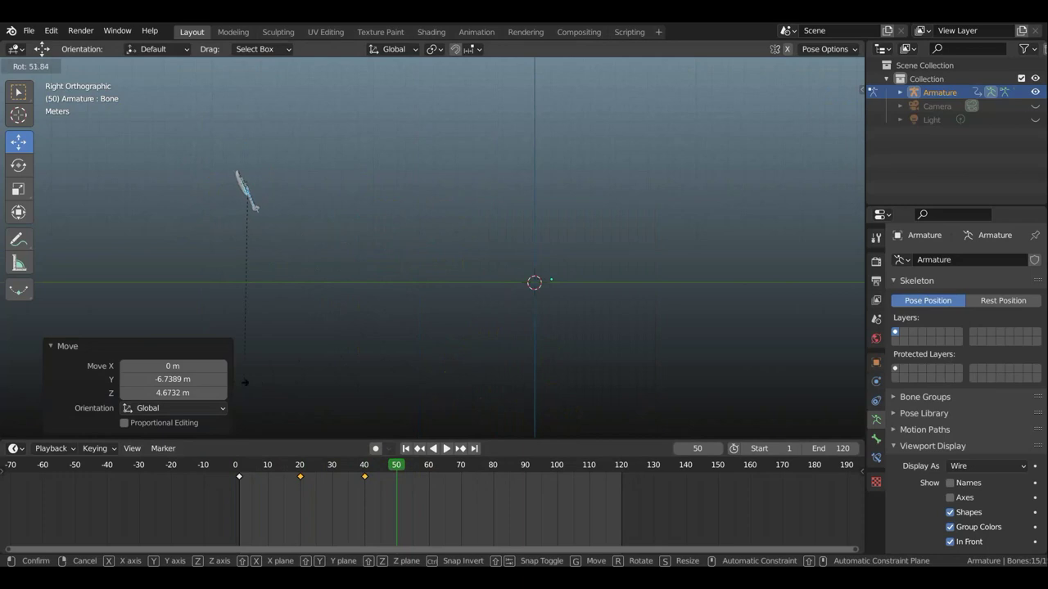
click(276, 370)
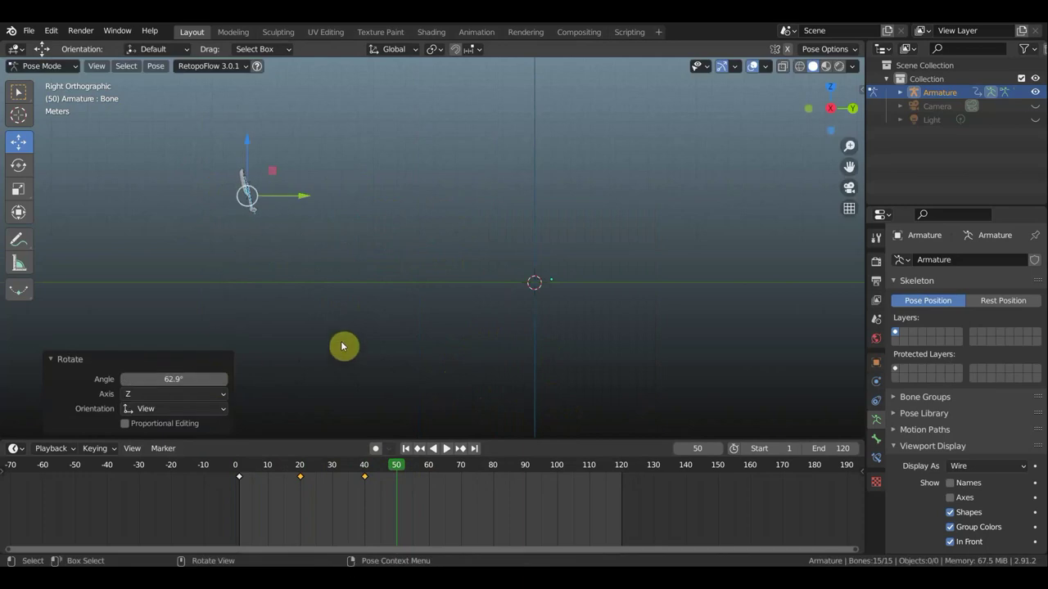
key(i)
key(i)
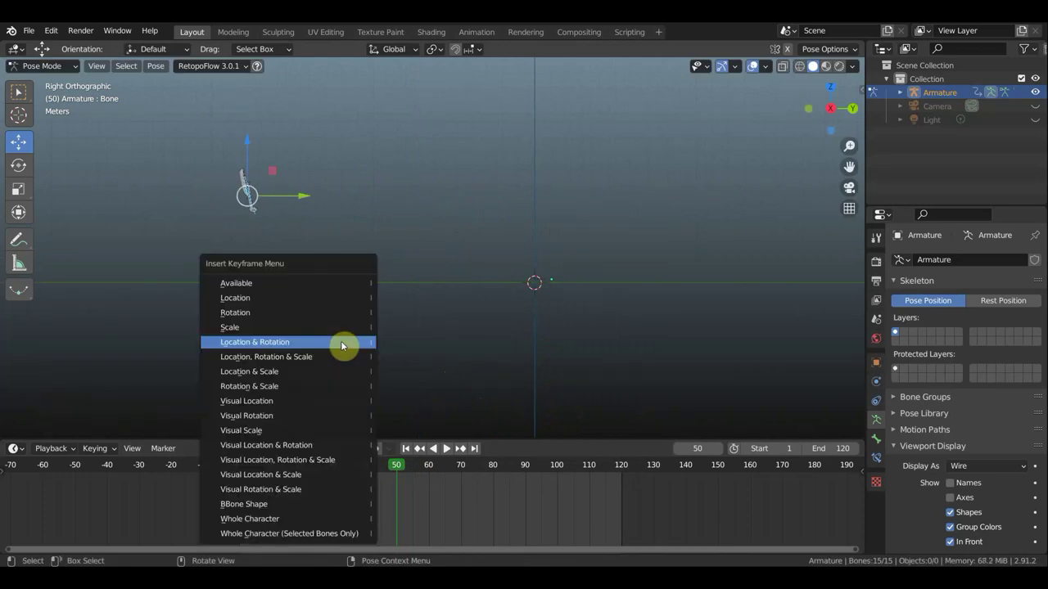
click(303, 340)
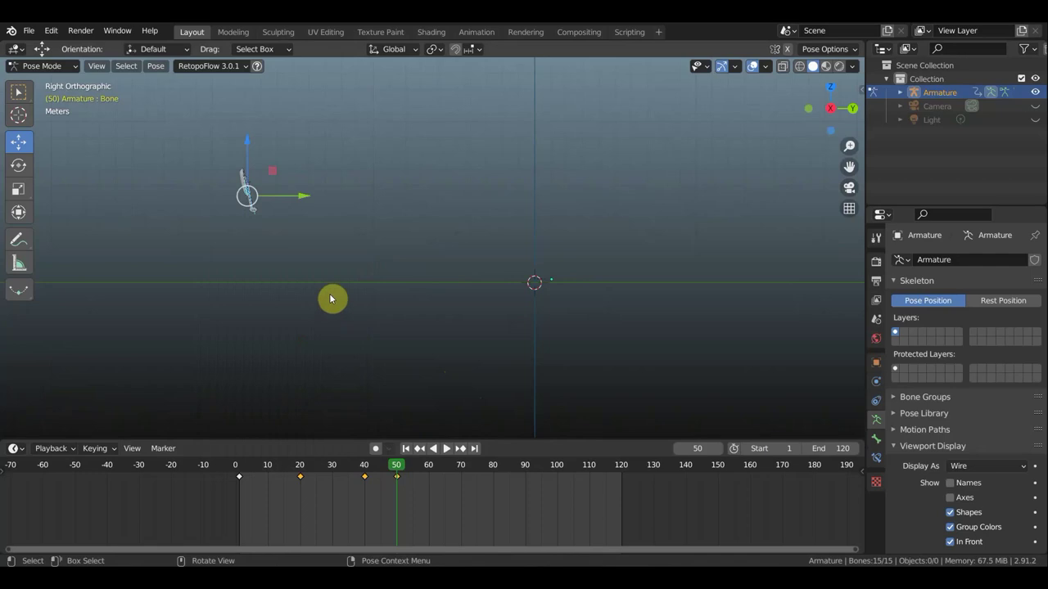
mouse_move(405, 463)
mouse_down()
mouse_move(327, 467)
mouse_move(456, 476)
mouse_move(430, 468)
mouse_up()
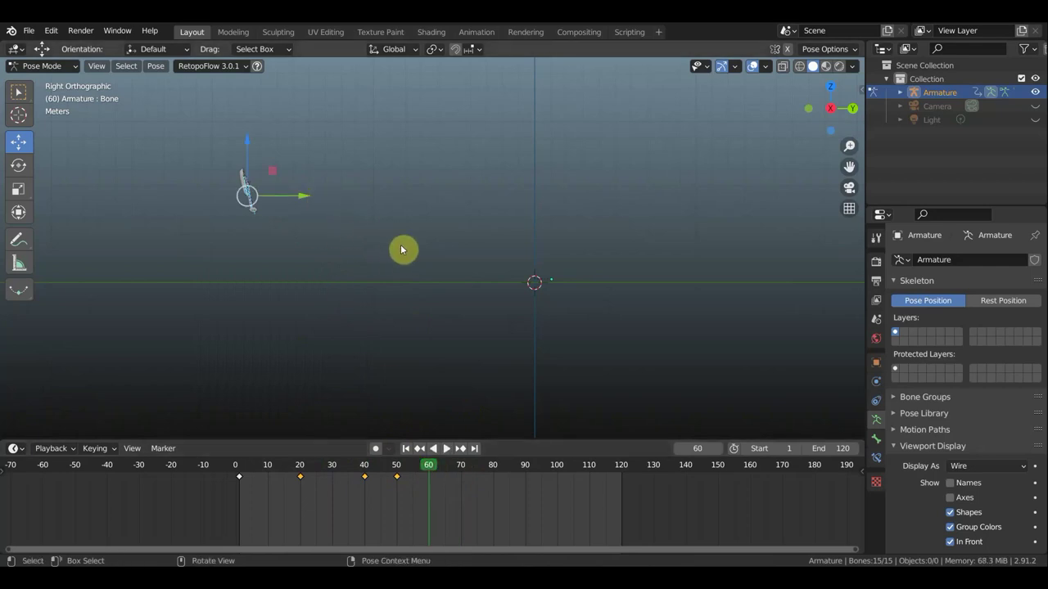
At frame 60, rotate the seaplane 75.3°, raise it, and key the pose
key(r)
click(241, 292)
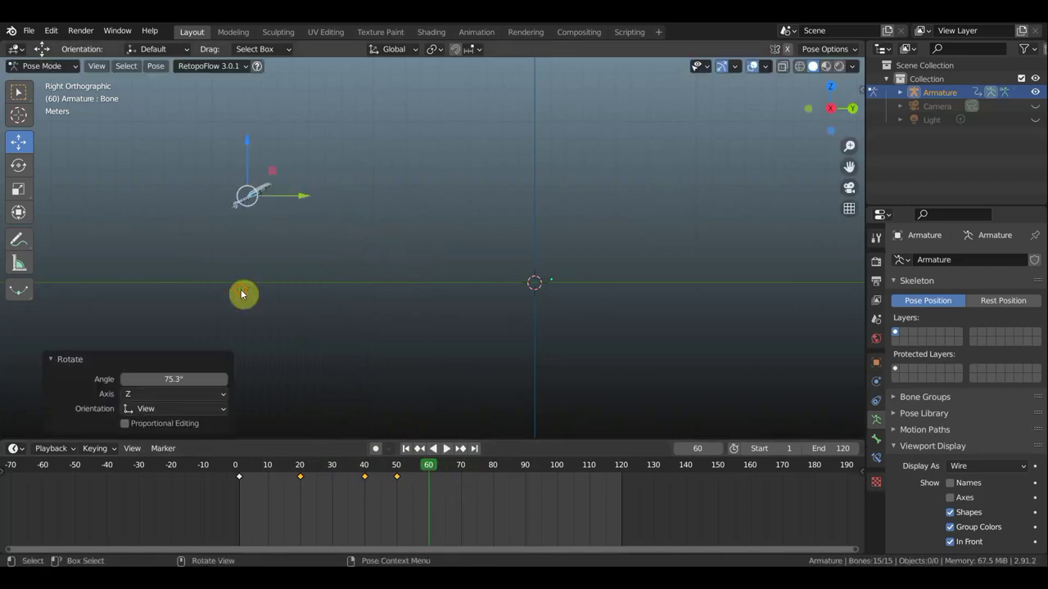
key(g)
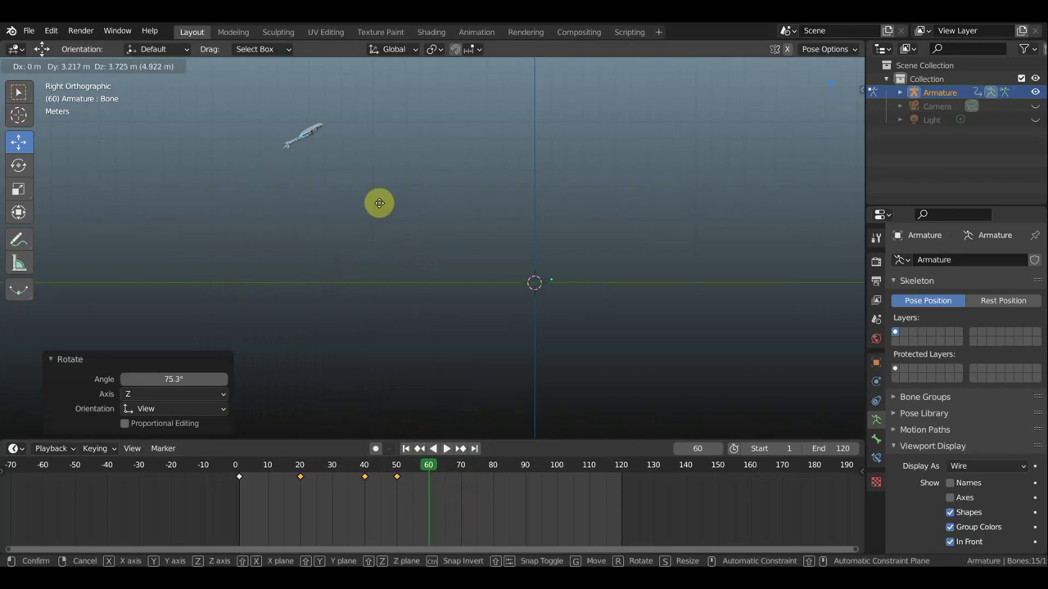
click(390, 188)
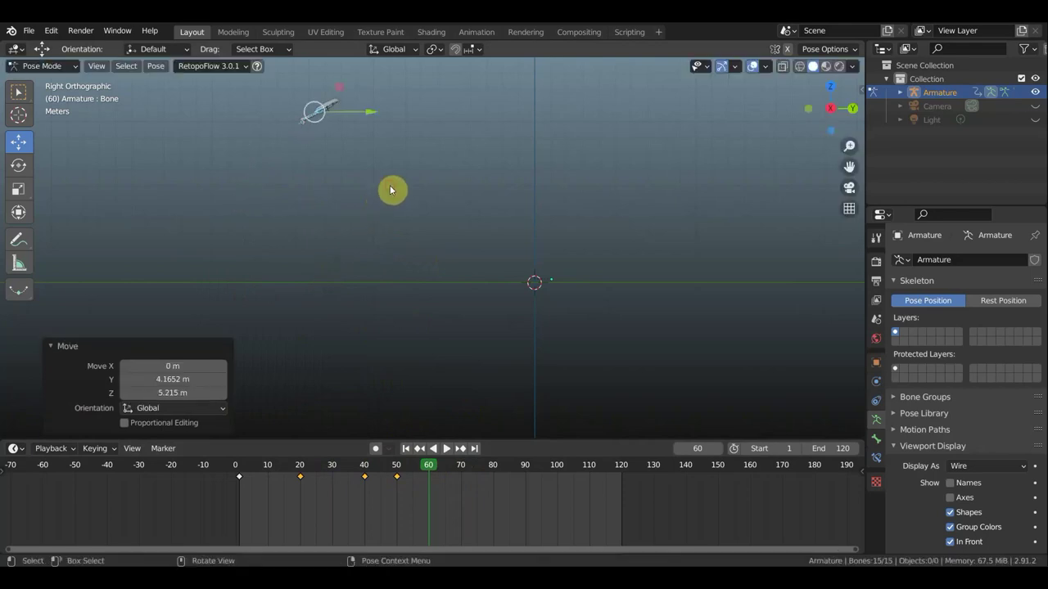
key(i)
click(403, 234)
mouse_move(423, 475)
mouse_down()
mouse_move(369, 469)
mouse_move(491, 482)
mouse_up()
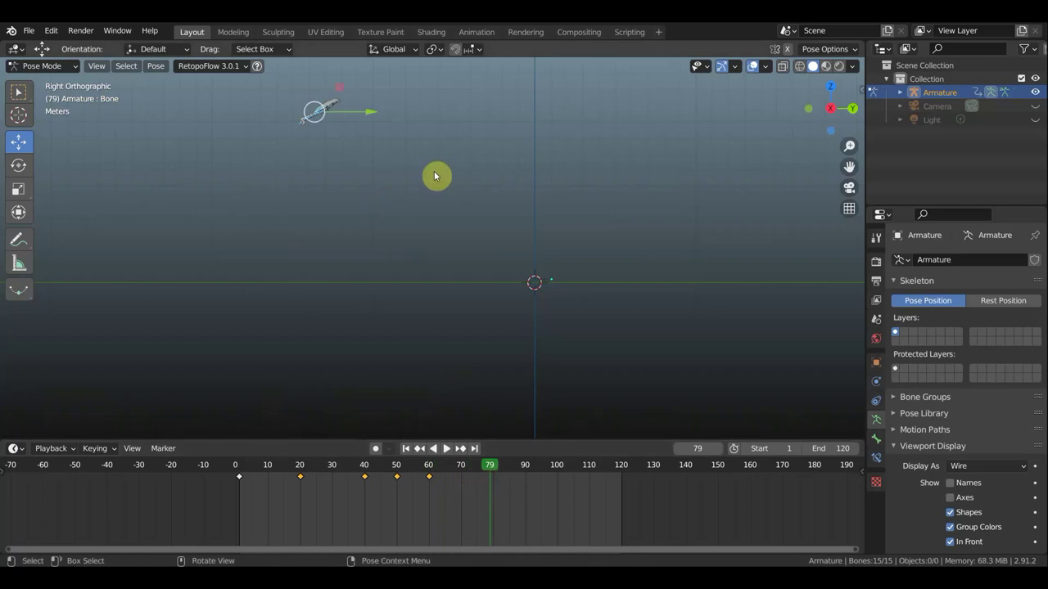
At frame 79, turn the seaplane to 171°, move it to the scene centre, and key it
key(r)
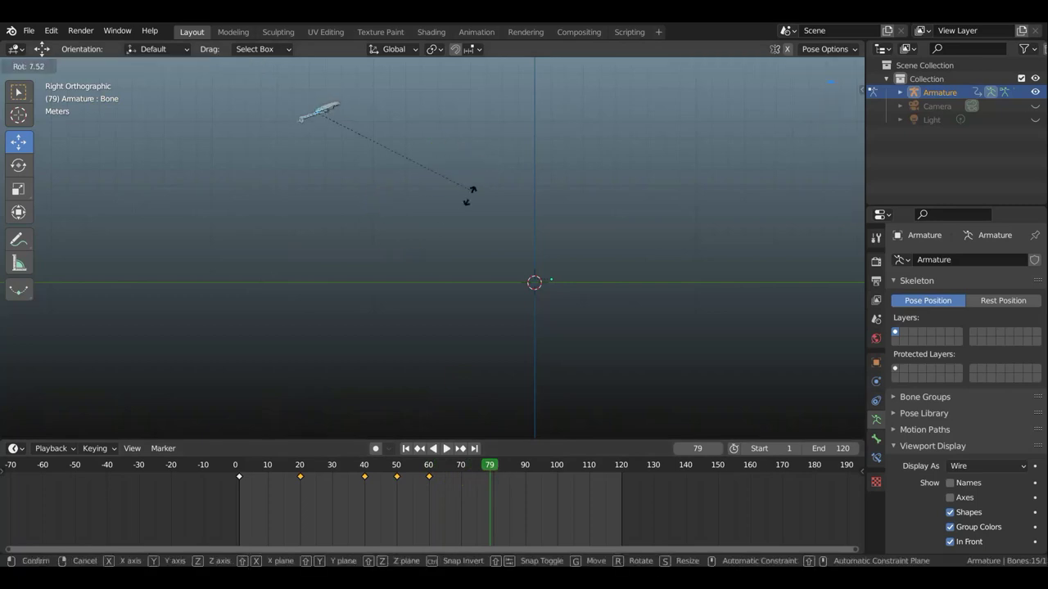
click(400, 236)
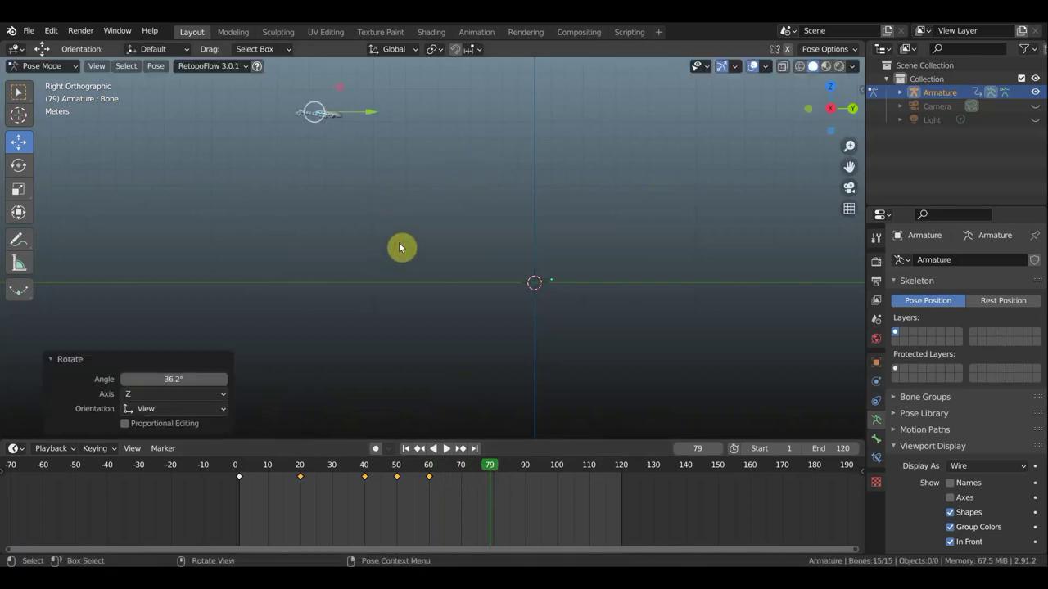
key(r)
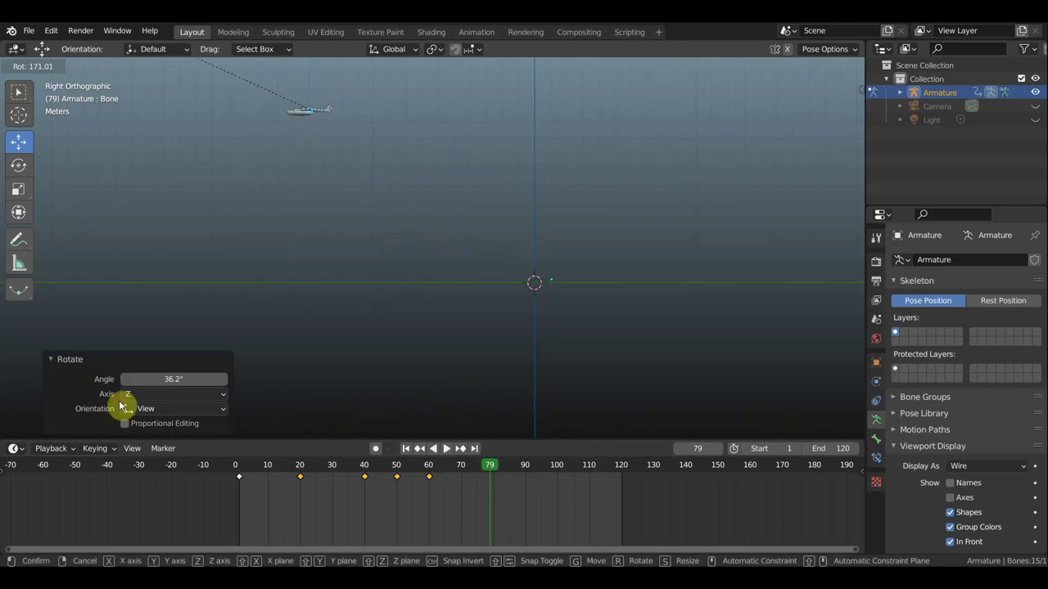
click(374, 456)
key(g)
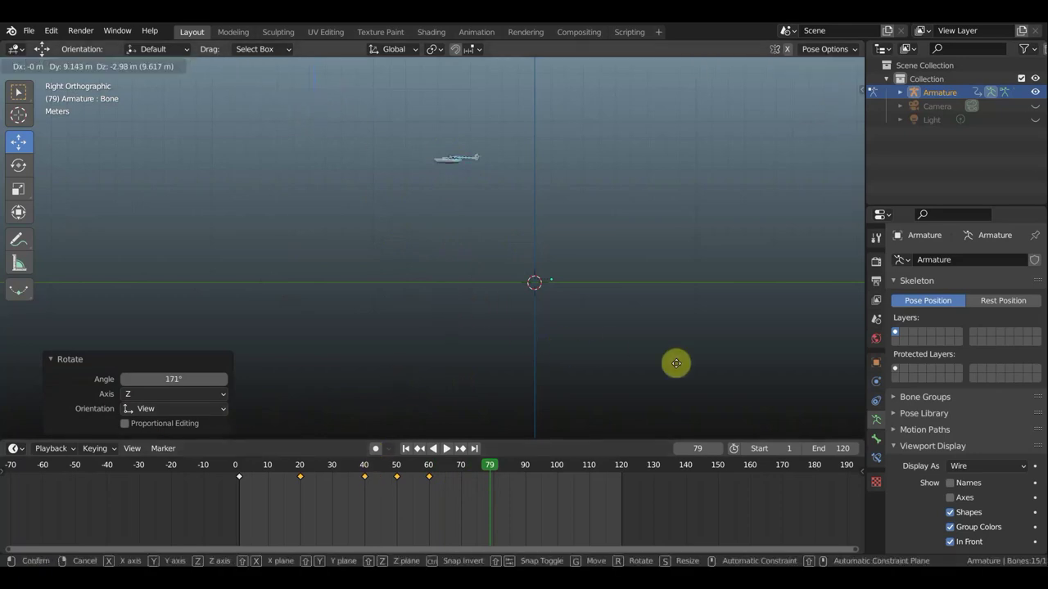
click(684, 97)
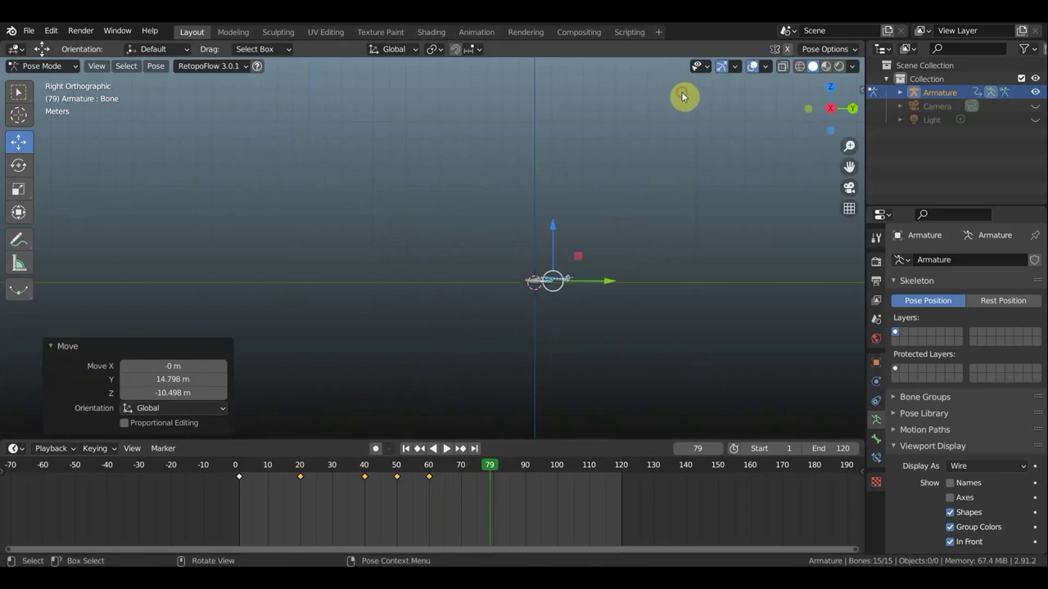
click(653, 211)
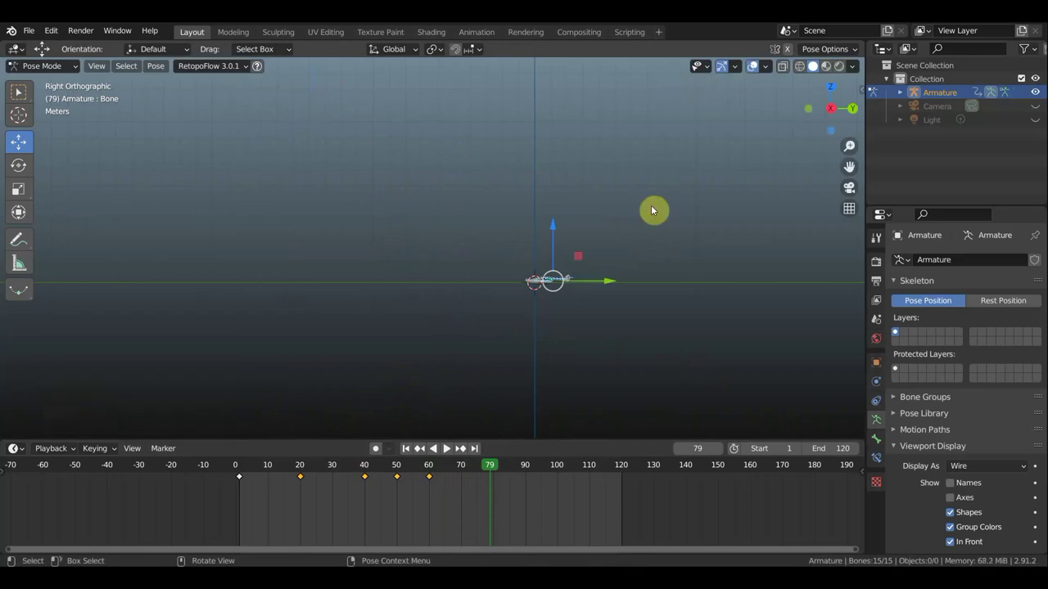
key(i)
click(652, 209)
drag(550, 495, 481, 475)
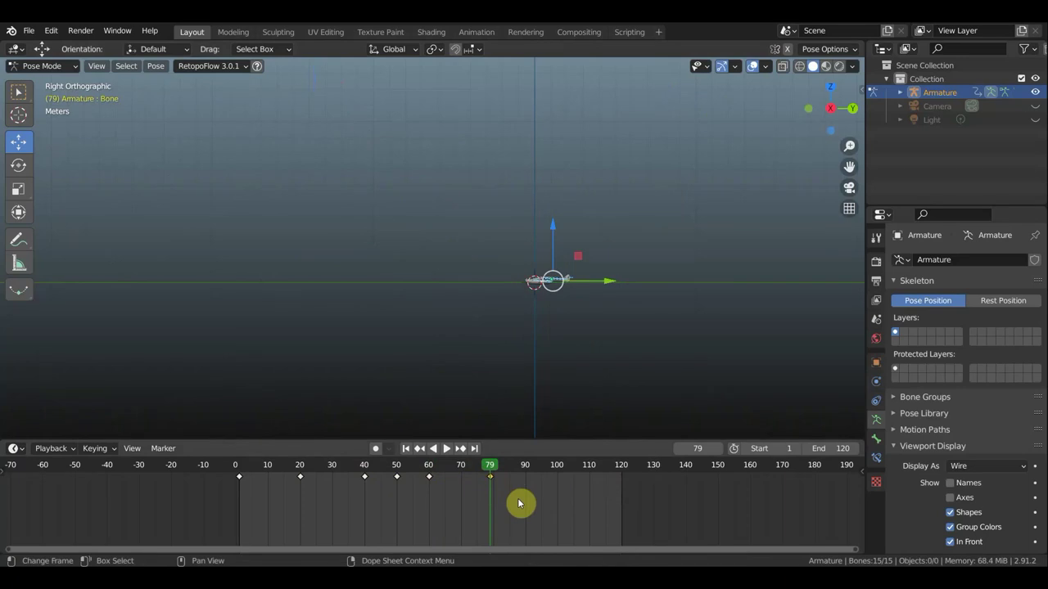
Slide the frame-79 keyframe to frame 120 and play back the flight
key(g)
click(653, 502)
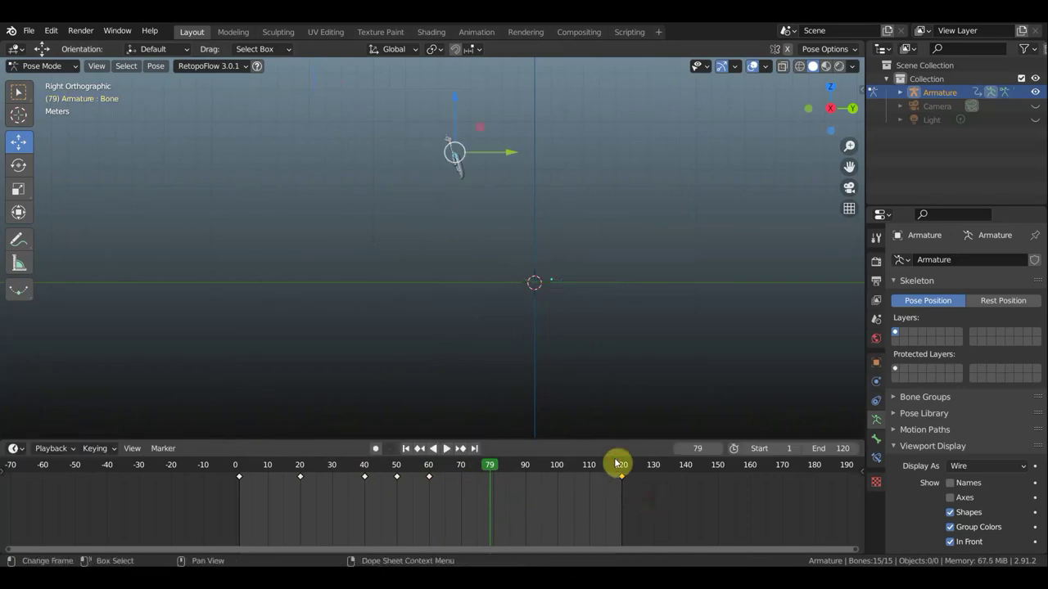
key(space)
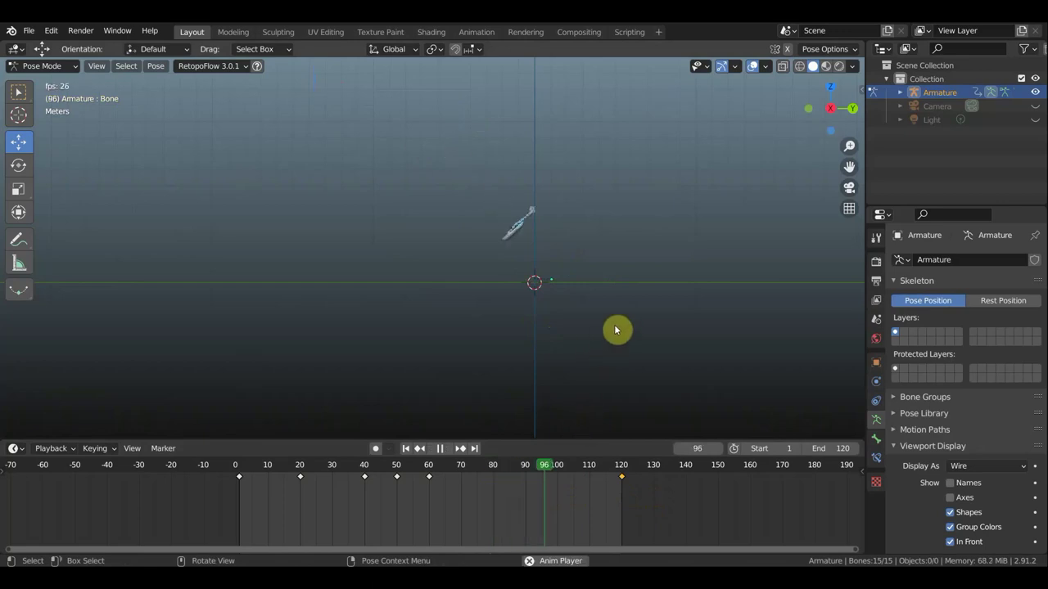
click(495, 465)
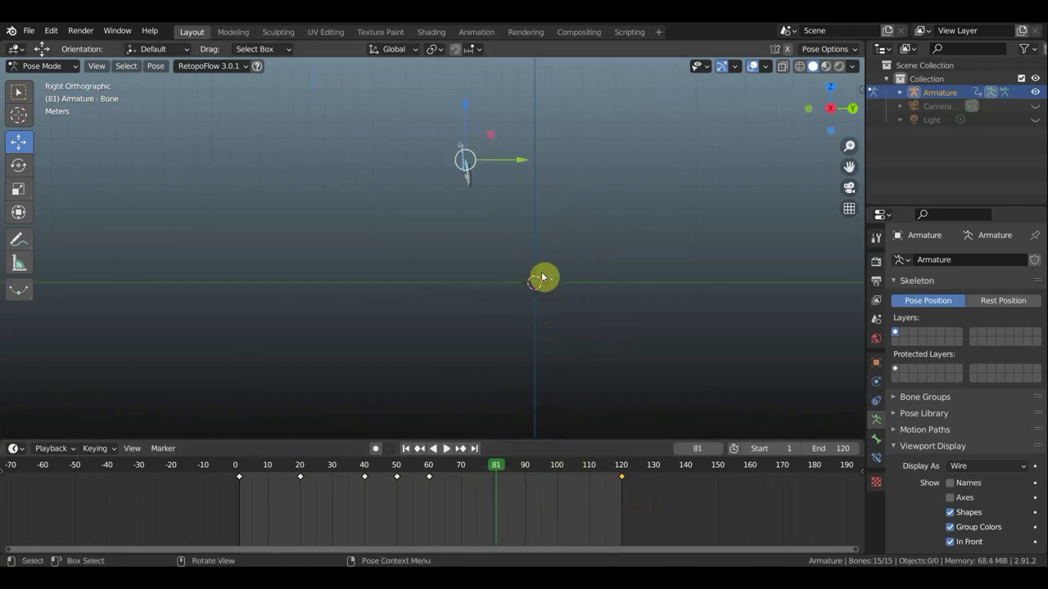
At frame 121, slide the seaplane 11.04 m along Y and key the new pose
click(621, 477)
click(625, 465)
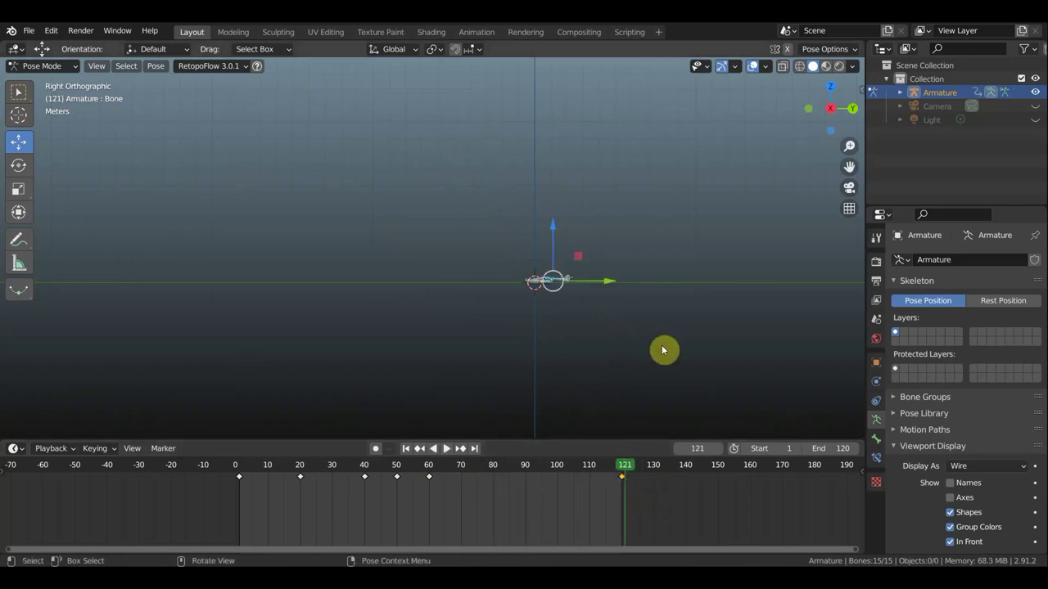
drag(647, 281, 785, 298)
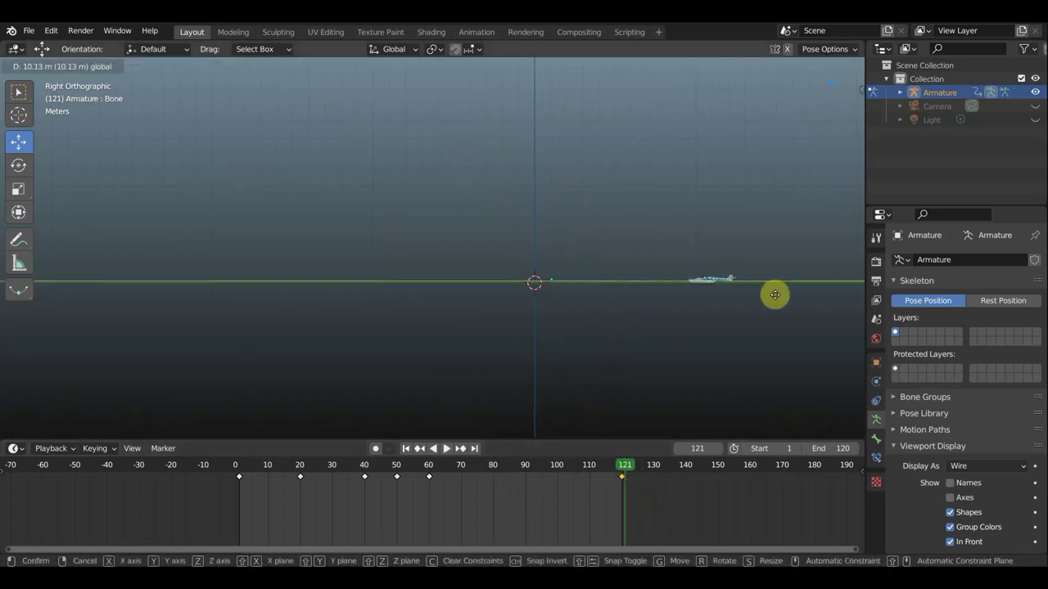
click(785, 298)
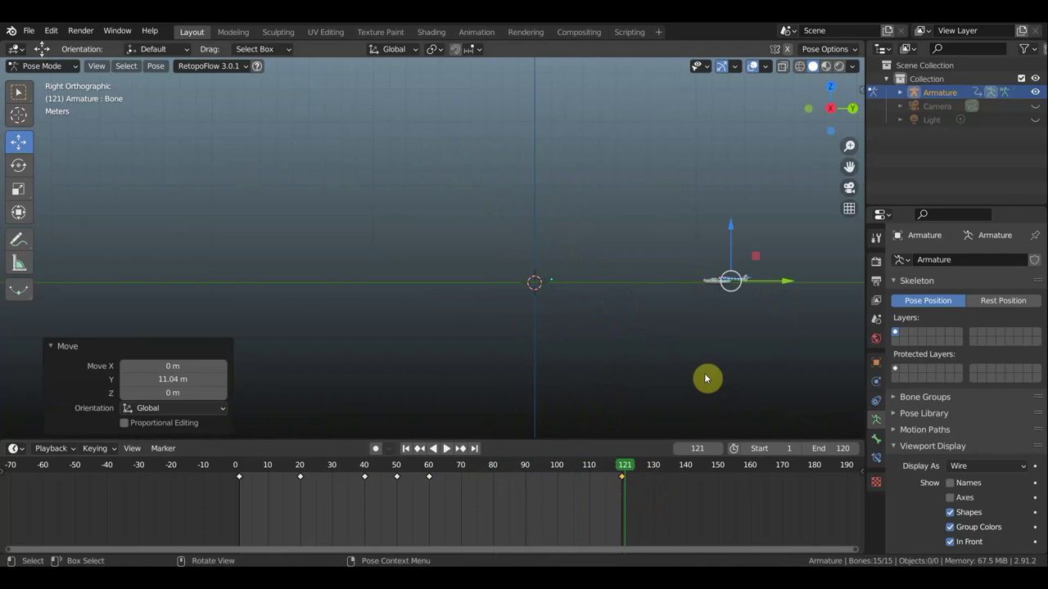
key(i)
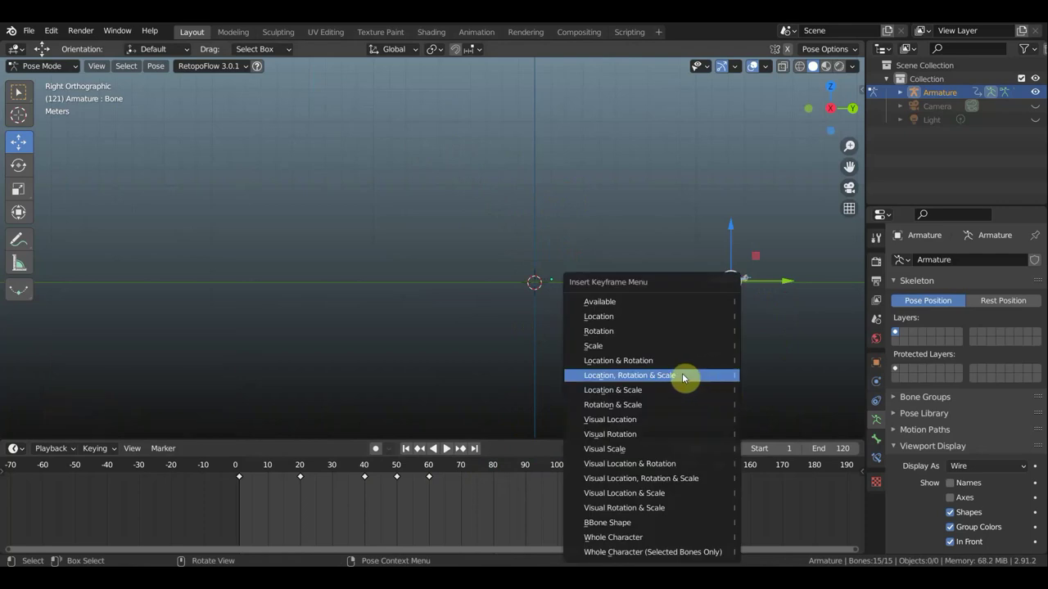
click(644, 365)
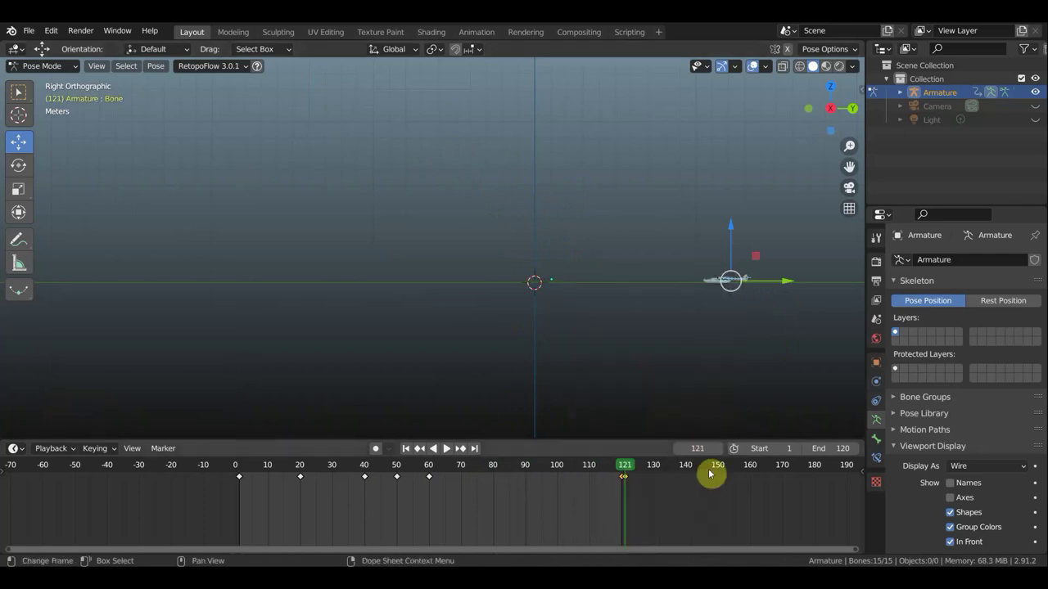
Delete the frame-121 keyframe and shift the last keyframe to about frame 119
click(620, 478)
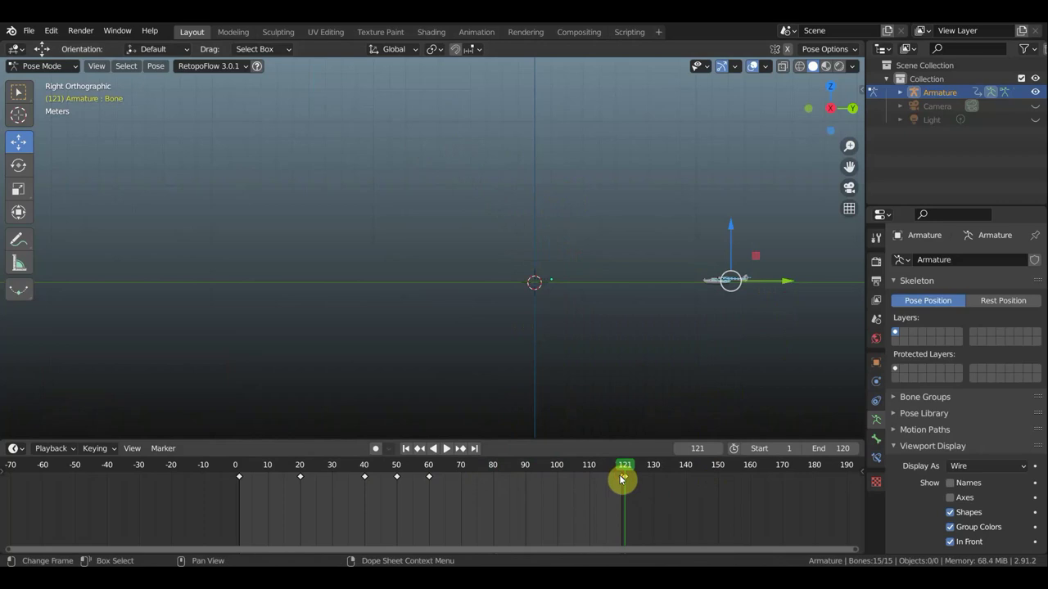
key(x)
click(620, 478)
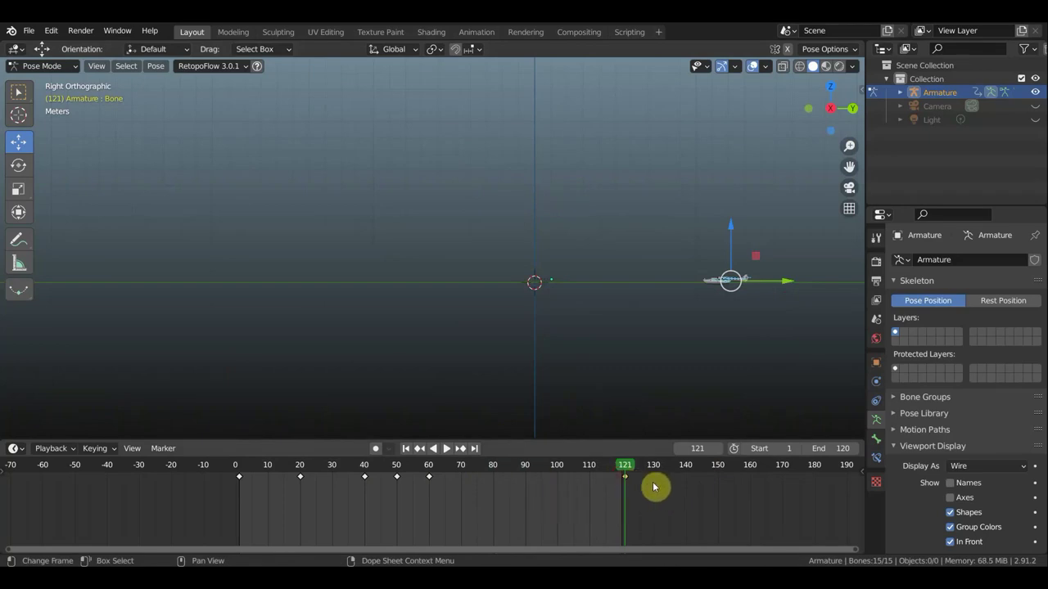
key(g)
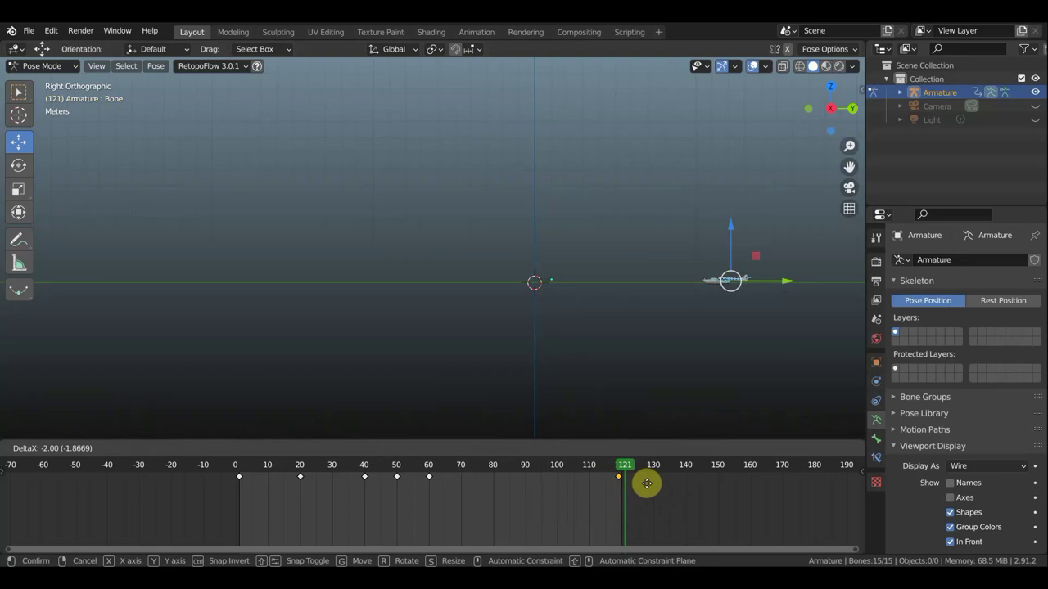
click(647, 483)
click(425, 466)
Preview frames 58–89, then turn the seaplane -47.8° and move it to a new position
mouse_move(425, 467)
mouse_down()
mouse_move(533, 480)
mouse_move(432, 481)
mouse_move(493, 482)
mouse_up()
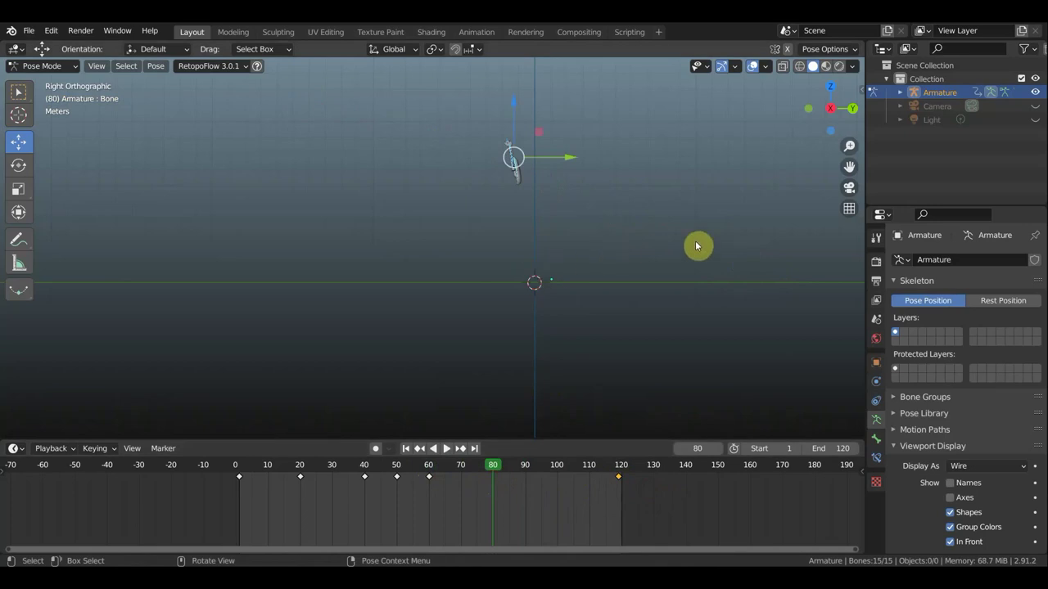
key(r)
click(593, 121)
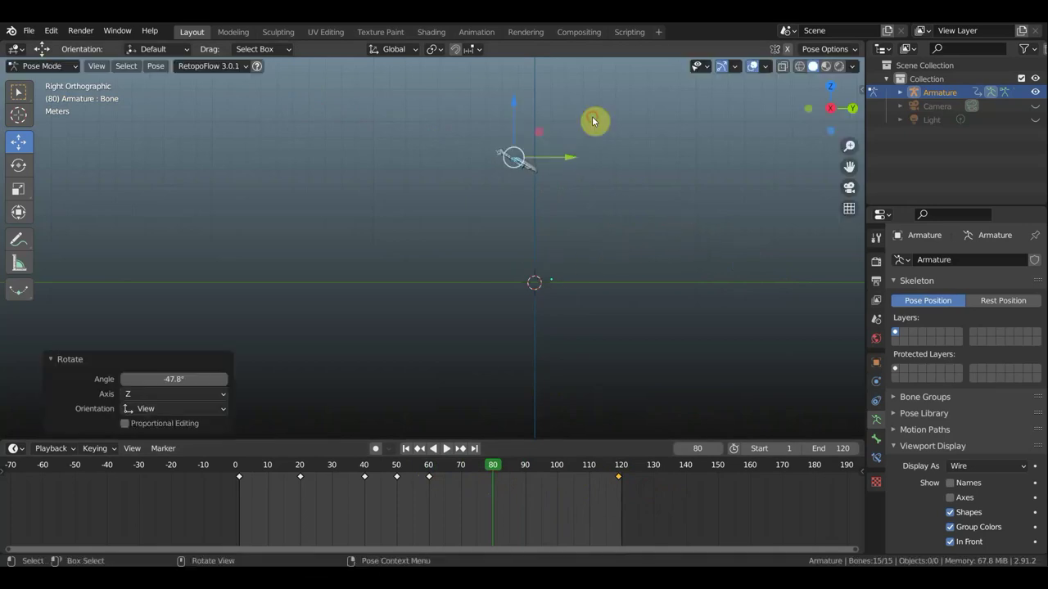
key(g)
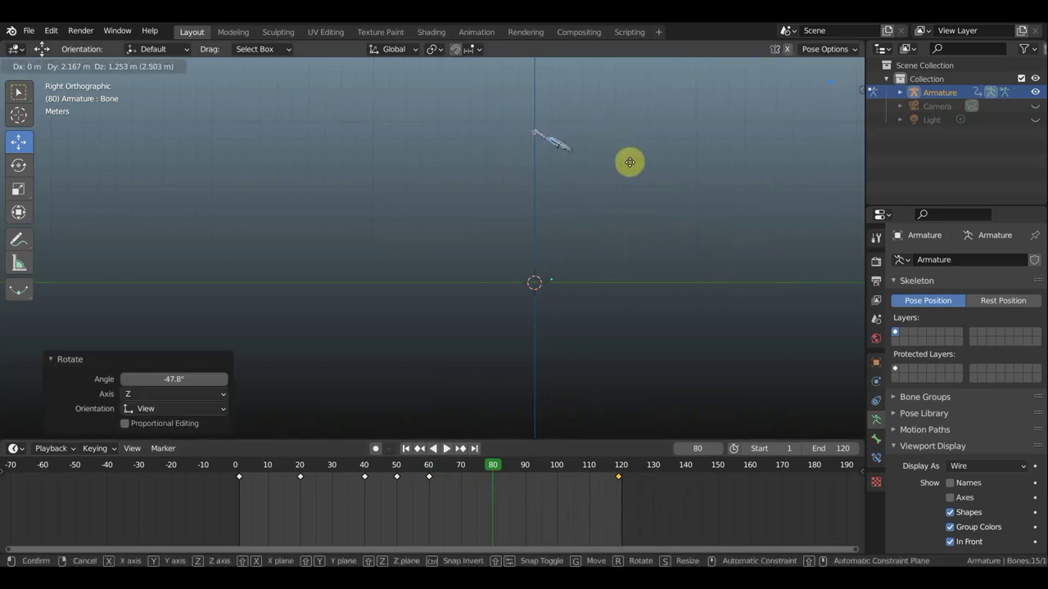
click(669, 156)
Try a 113° rotation in perspective view, undo it, and return to the front view
mouse_move(677, 178)
middle_down()
mouse_move(559, 169)
mouse_move(514, 220)
mouse_move(529, 197)
mouse_move(562, 205)
middle_up()
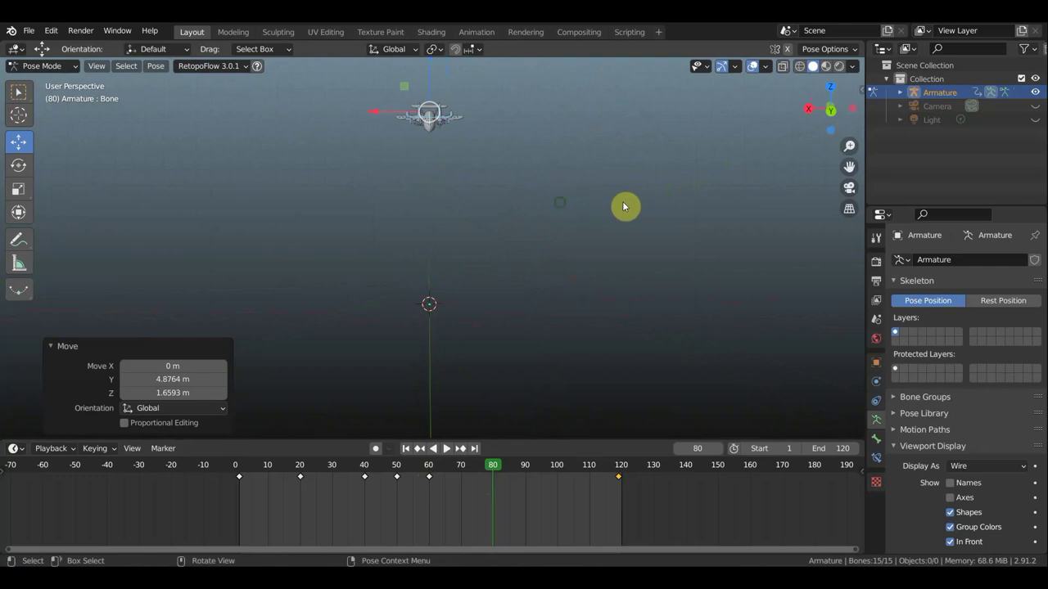
key(r)
click(368, 235)
mouse_move(374, 231)
middle_down()
mouse_move(599, 208)
mouse_move(586, 233)
middle_up()
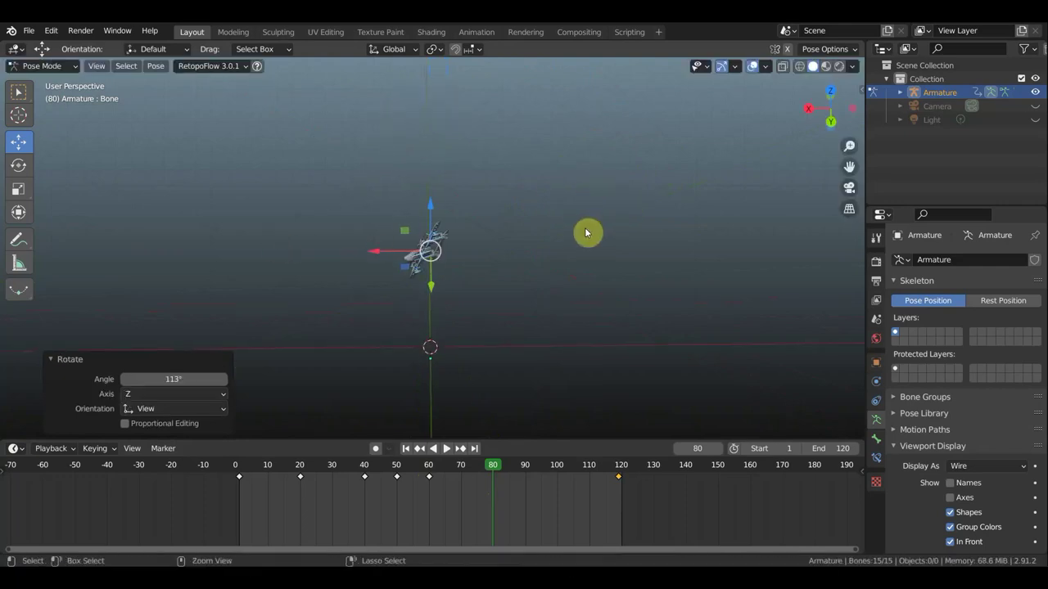
key(ctrl+z)
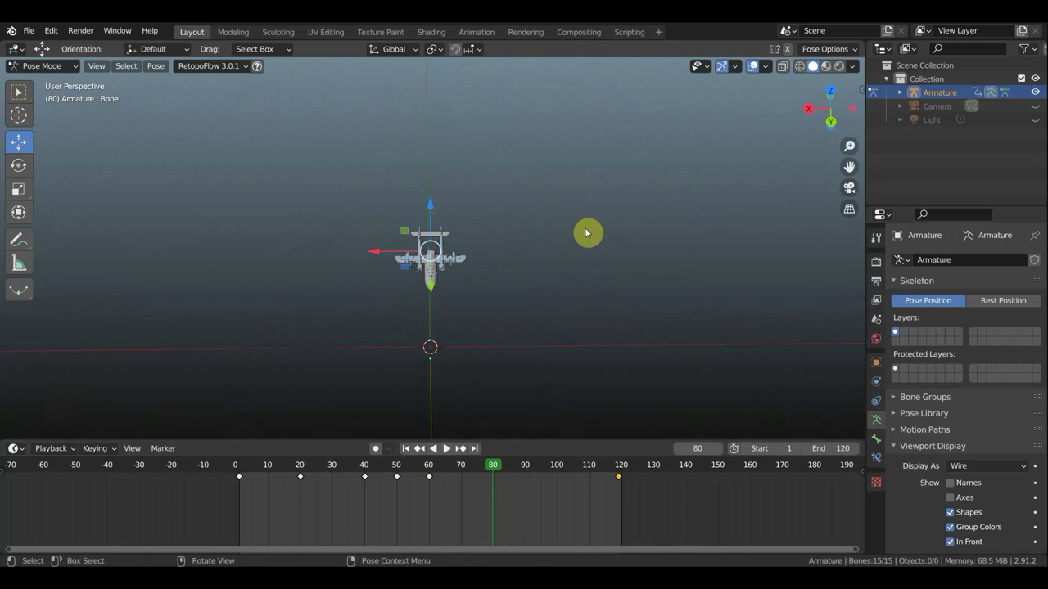
key(KP_1)
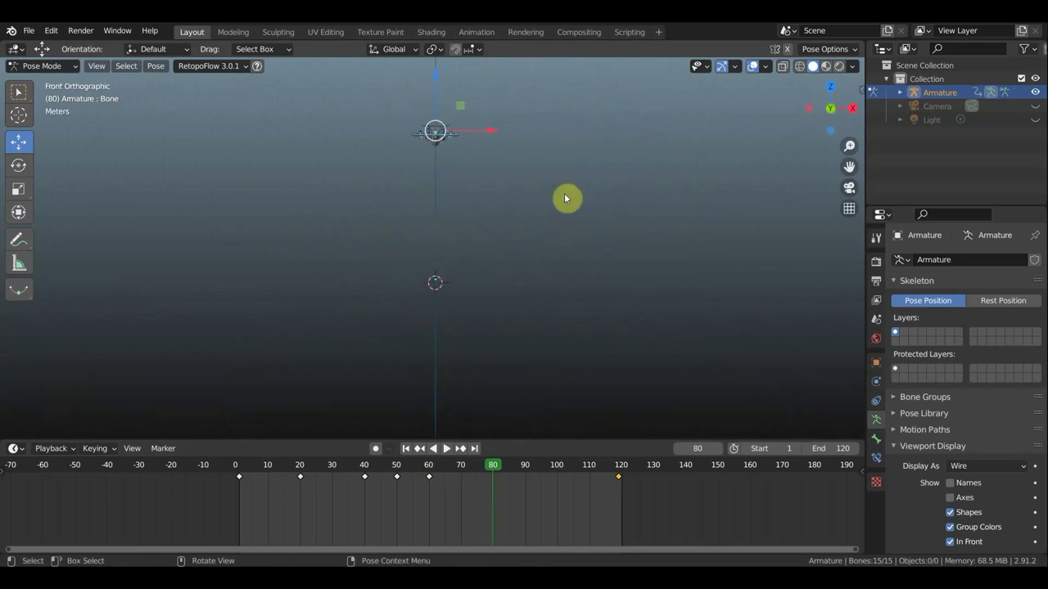
Turn the plane bone in front view and key its location and rotation at frame 80
key(r)
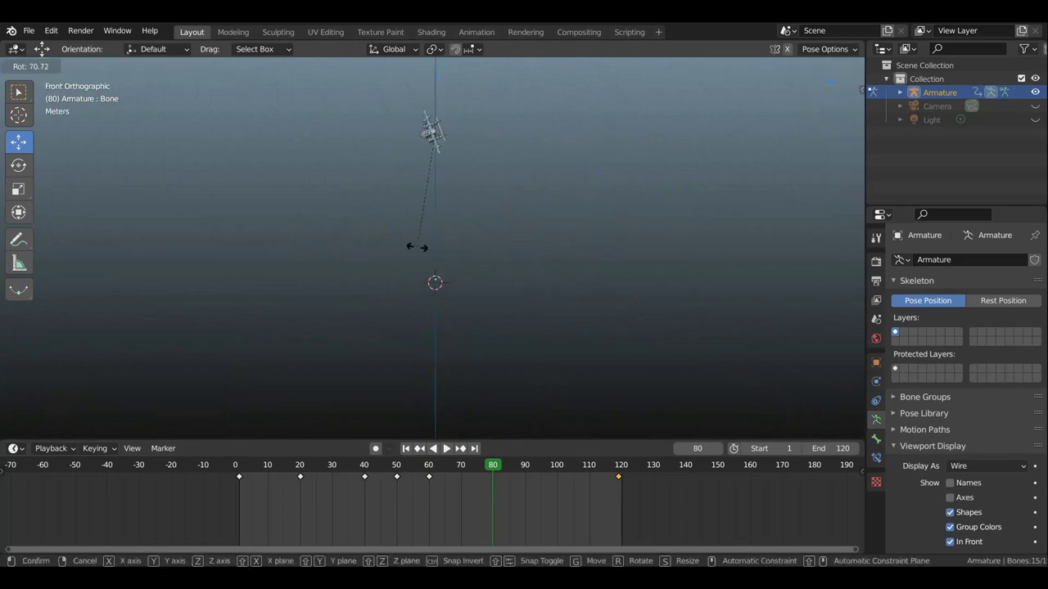
click(456, 248)
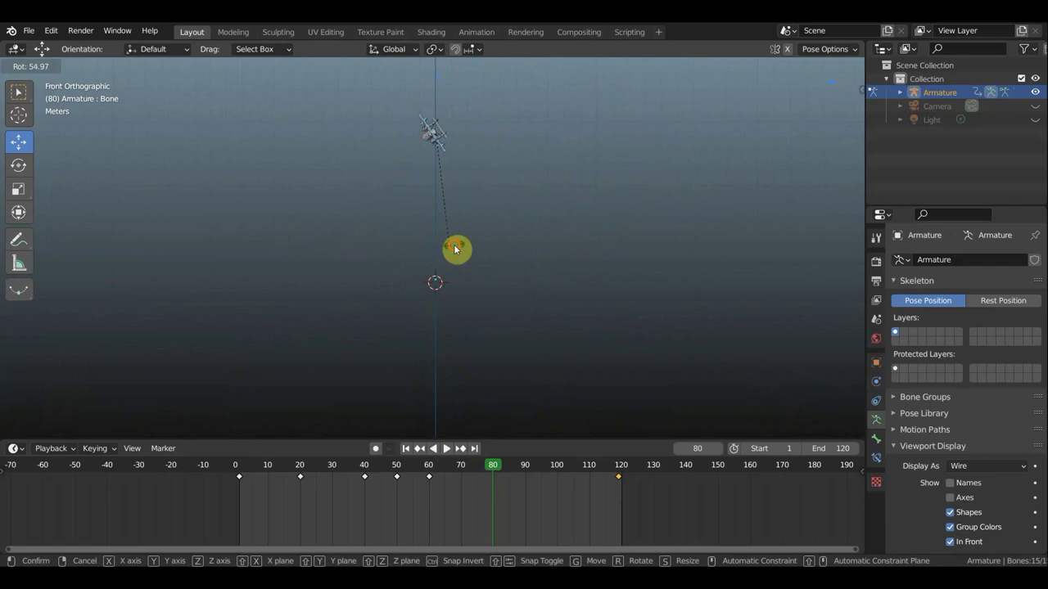
key(i)
click(546, 244)
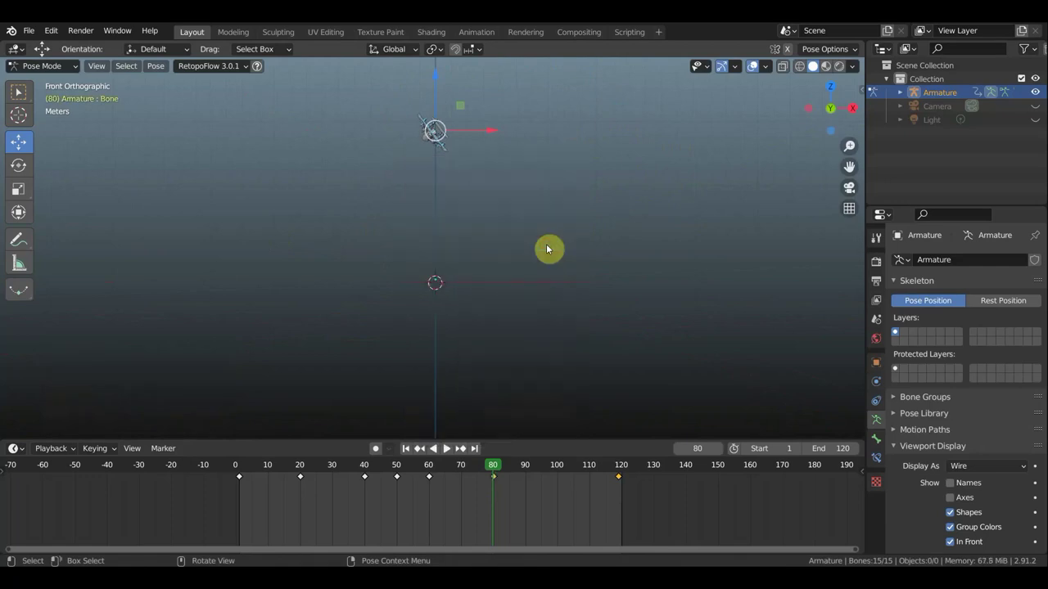
Scrub frames around 91–100 and orbit to check the bone's new motion
mouse_move(475, 467)
mouse_down()
mouse_move(446, 470)
mouse_move(576, 475)
mouse_move(556, 471)
mouse_up()
middle_drag(604, 383, 395, 331)
middle_drag(591, 314, 610, 352)
mouse_move(554, 466)
mouse_down()
mouse_move(530, 467)
mouse_move(622, 478)
mouse_move(499, 477)
mouse_move(555, 483)
mouse_up()
middle_drag(643, 371, 770, 390)
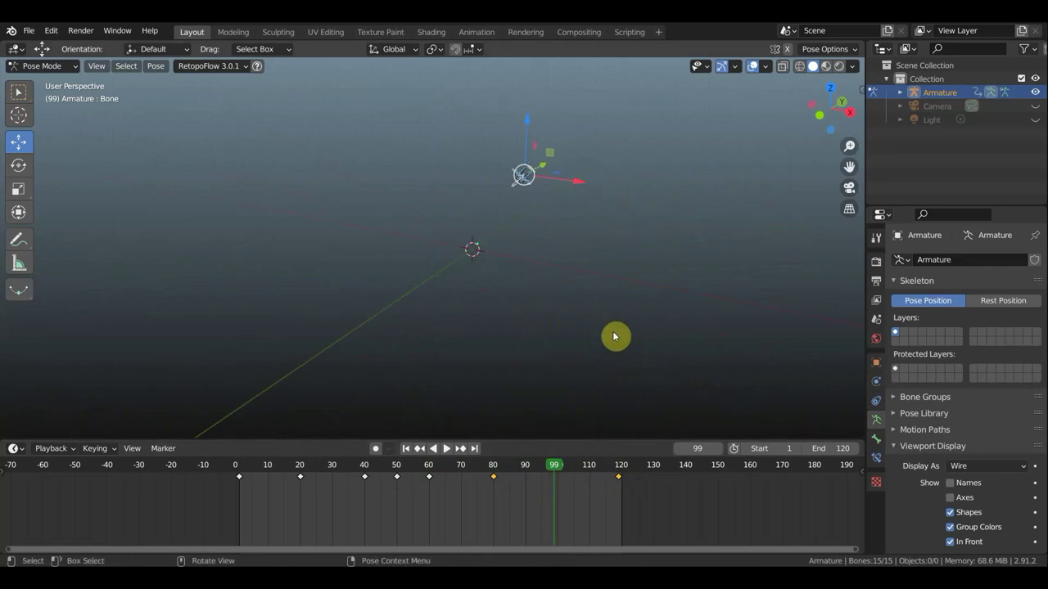
Frame the plane from the top in perspective and turn the bone -29.5°
key(KP_7)
mouse_move(618, 189)
shift+middle_down()
mouse_move(633, 74)
mouse_move(618, 161)
shift+middle_up()
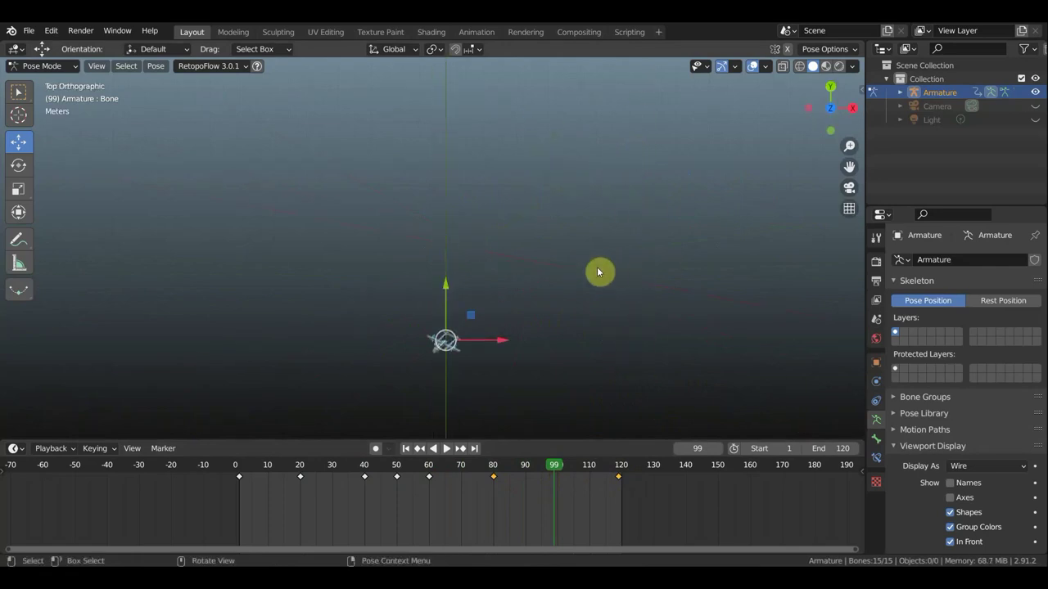
key(KP_5)
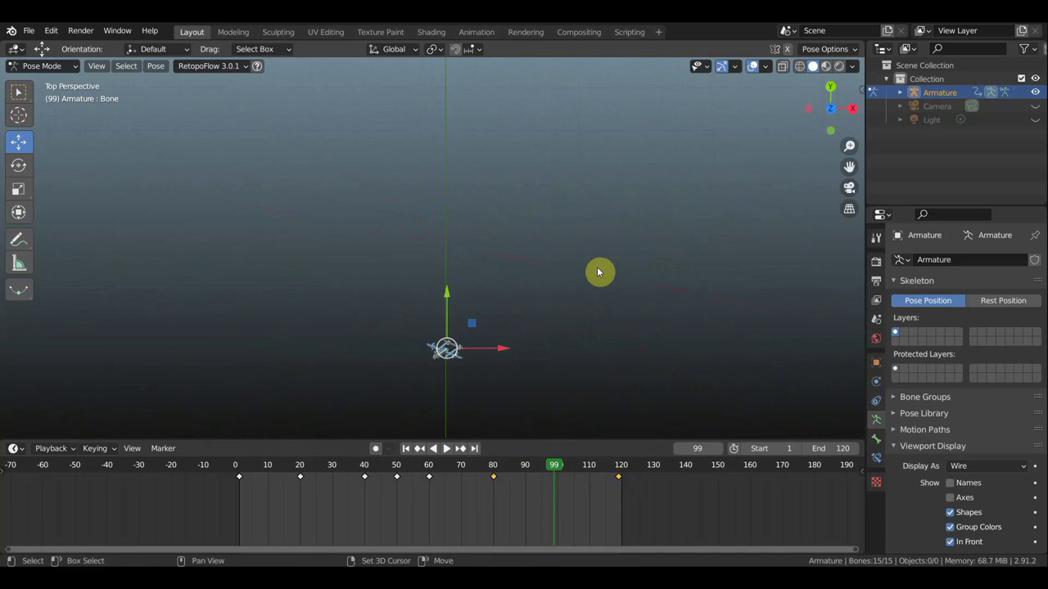
scroll(519, 351, down, 5)
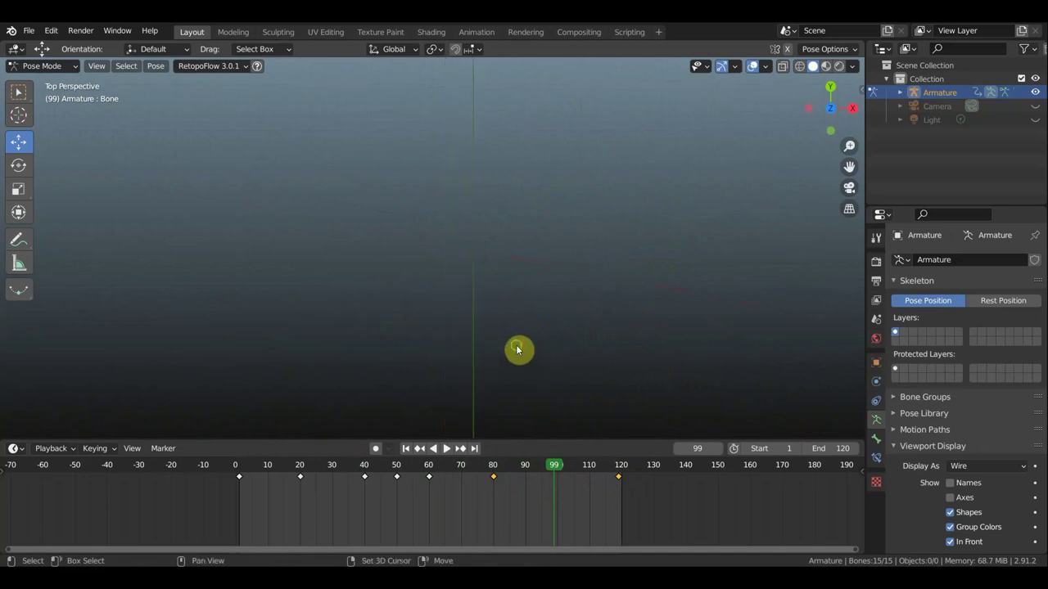
scroll(557, 257, up, 2)
scroll(555, 258, up, 3)
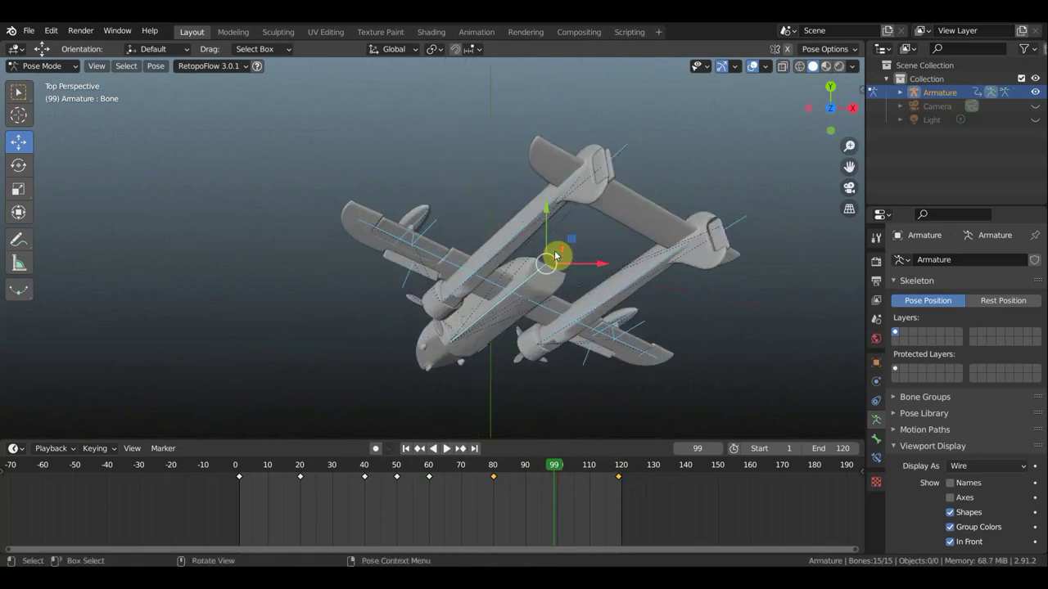
scroll(555, 257, down, 5)
mouse_move(535, 251)
middle_down()
mouse_move(405, 165)
mouse_move(385, 129)
mouse_move(267, 115)
mouse_move(524, 108)
middle_up()
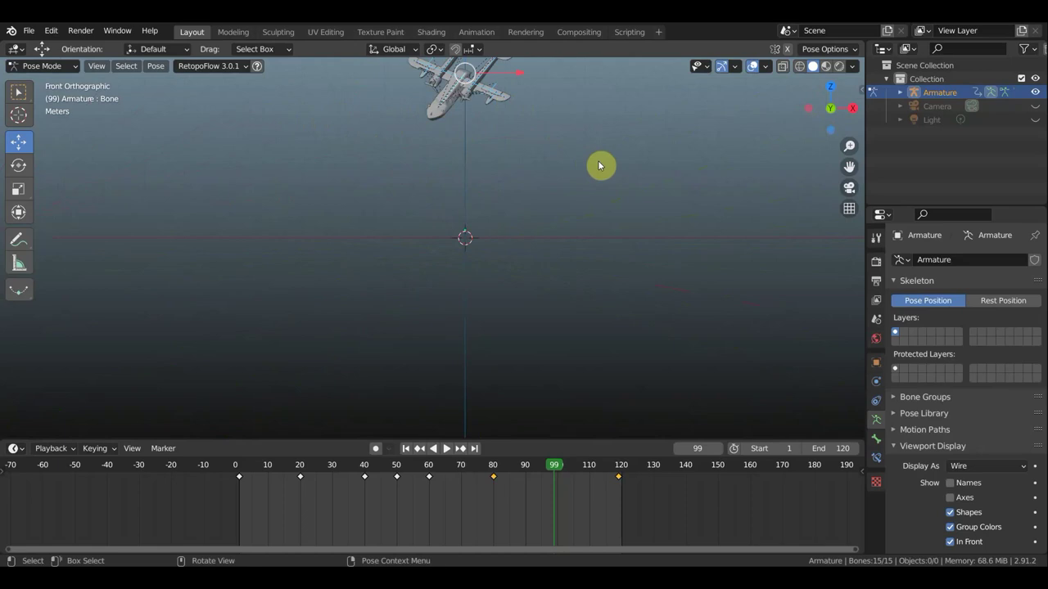
key(r)
click(598, 86)
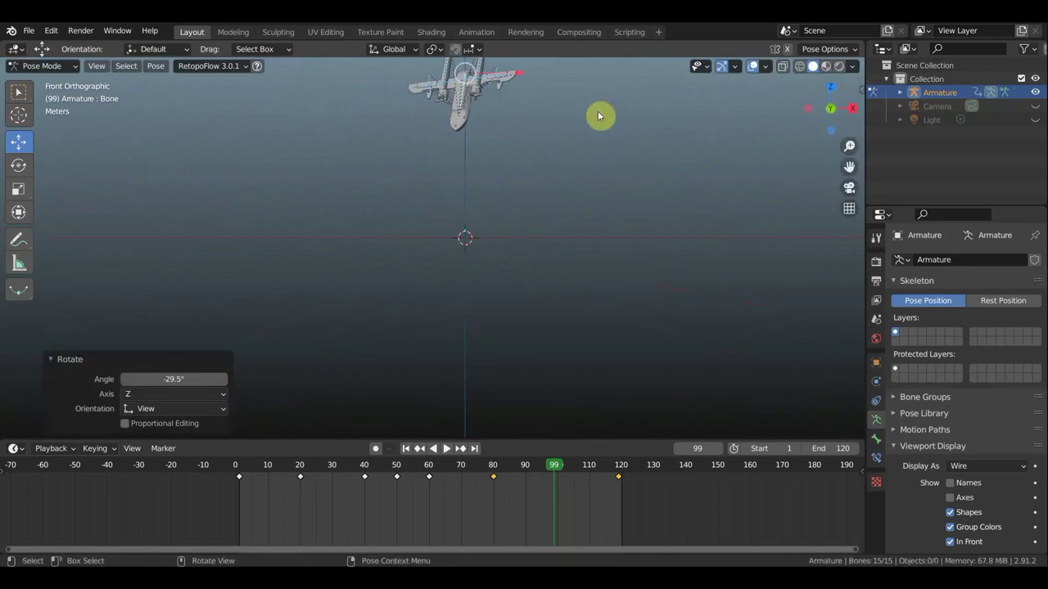
Turn the bone a further -20.3° in top view and 7.9° in front view
alt+middle_drag(594, 123, 601, 219)
key(r)
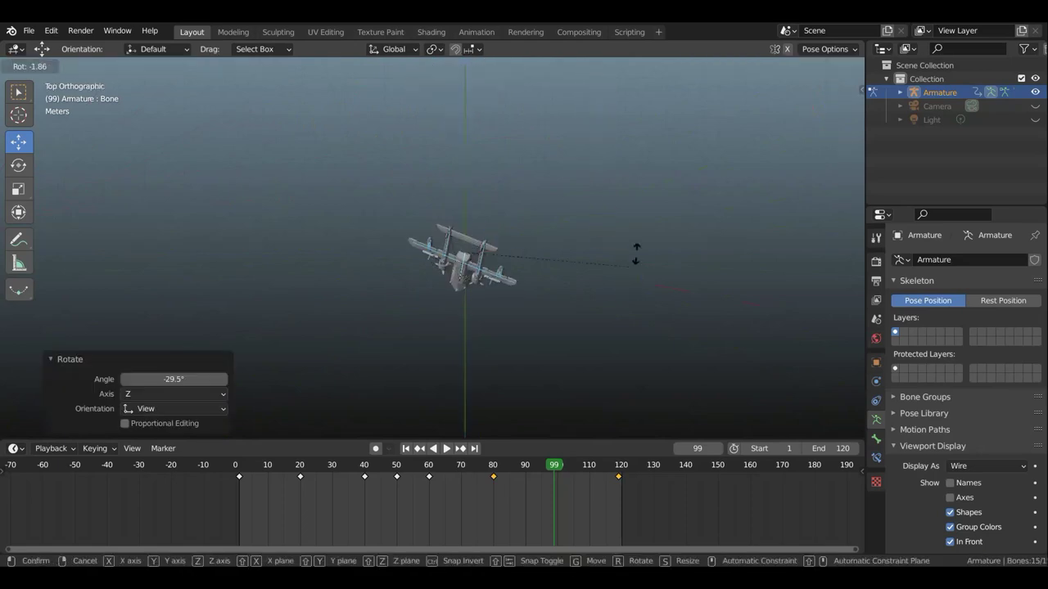
click(633, 211)
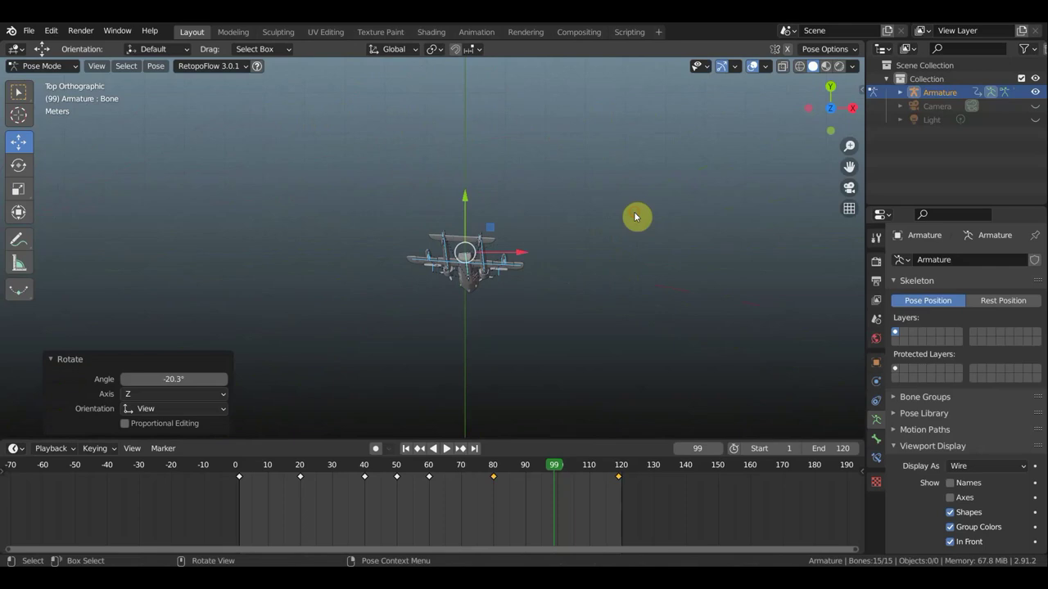
key(KP_1)
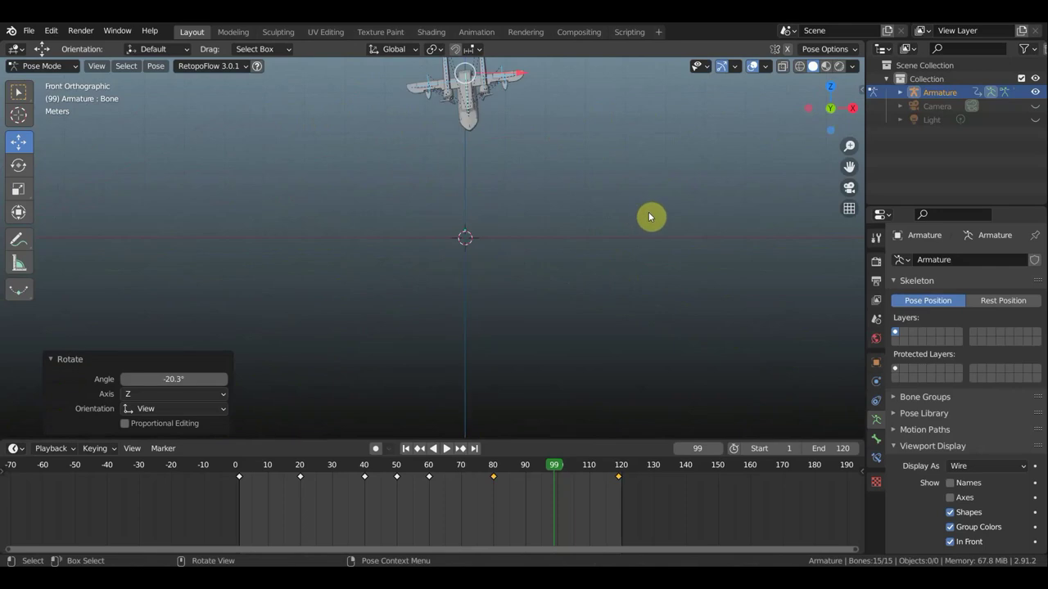
key(r)
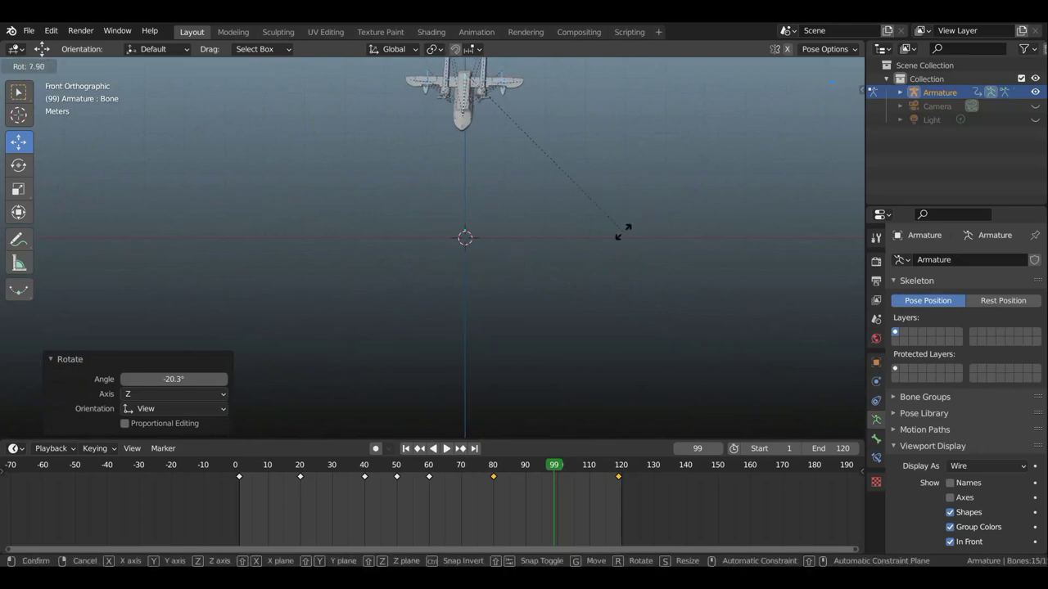
click(623, 236)
Tilt the bone 13.5° in the right side view and shift its position slightly
key(KP_3)
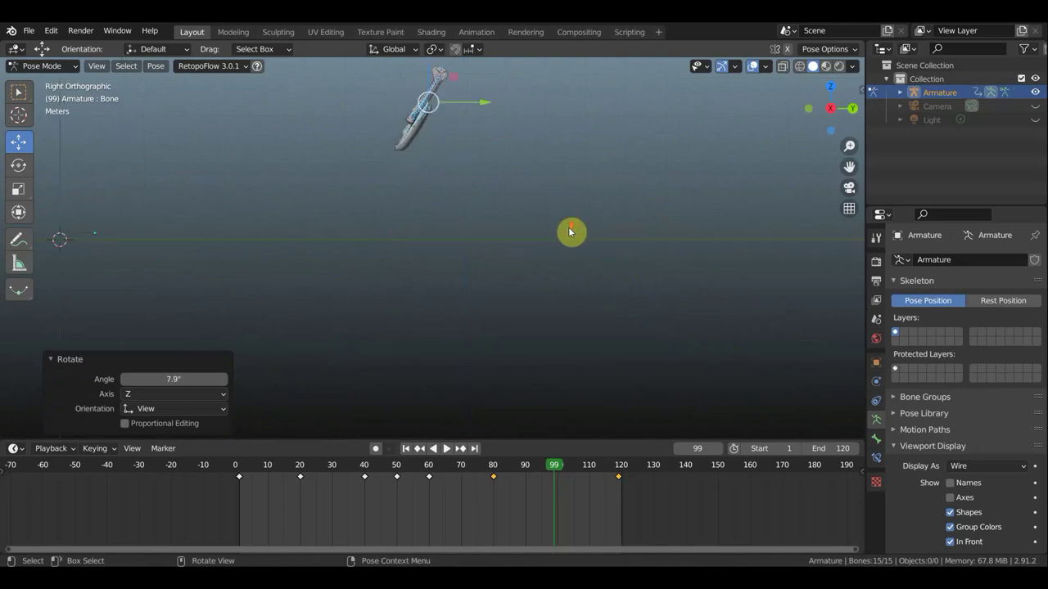
scroll(604, 246, down, 3)
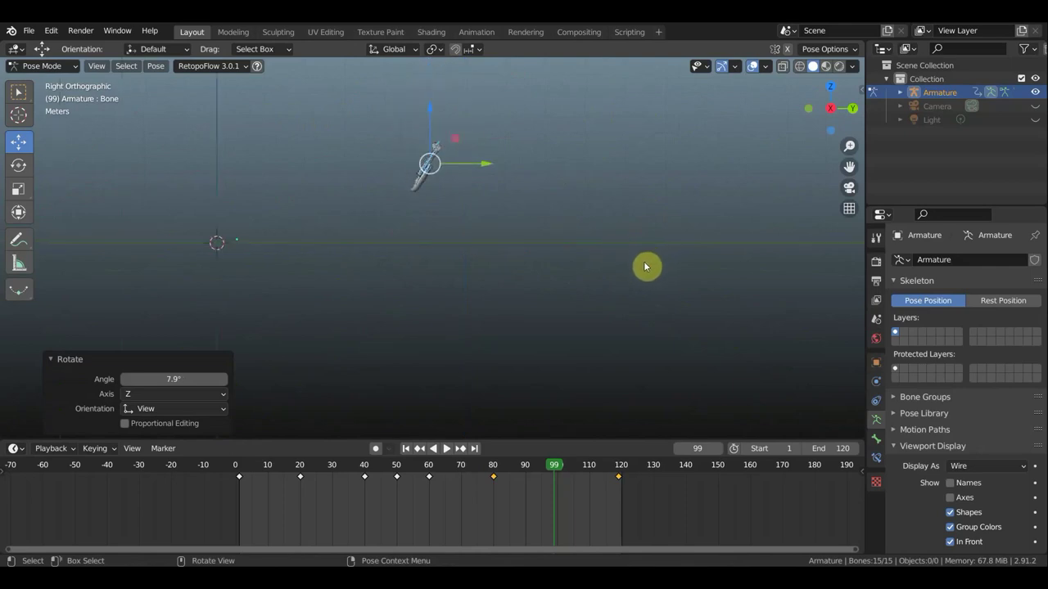
key(r)
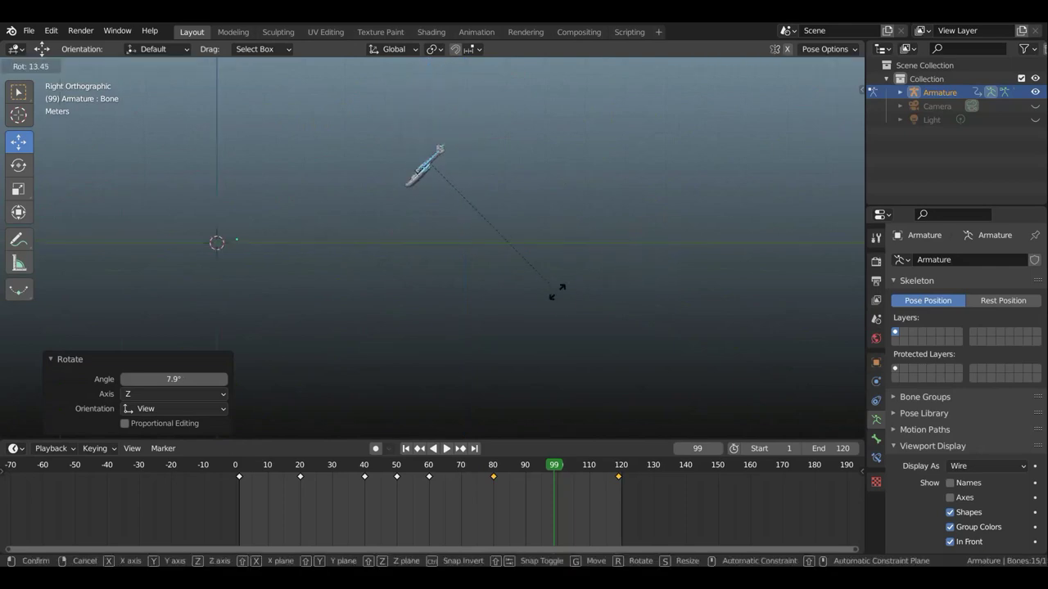
click(556, 293)
key(g)
click(568, 295)
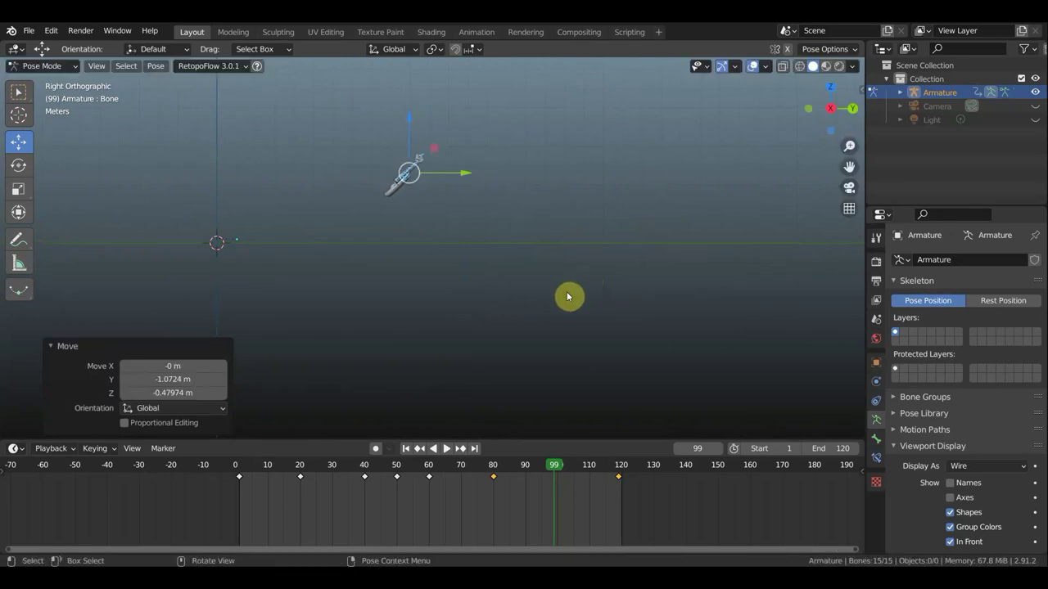
Key location and rotation at frame 99 and play the animation
key(i)
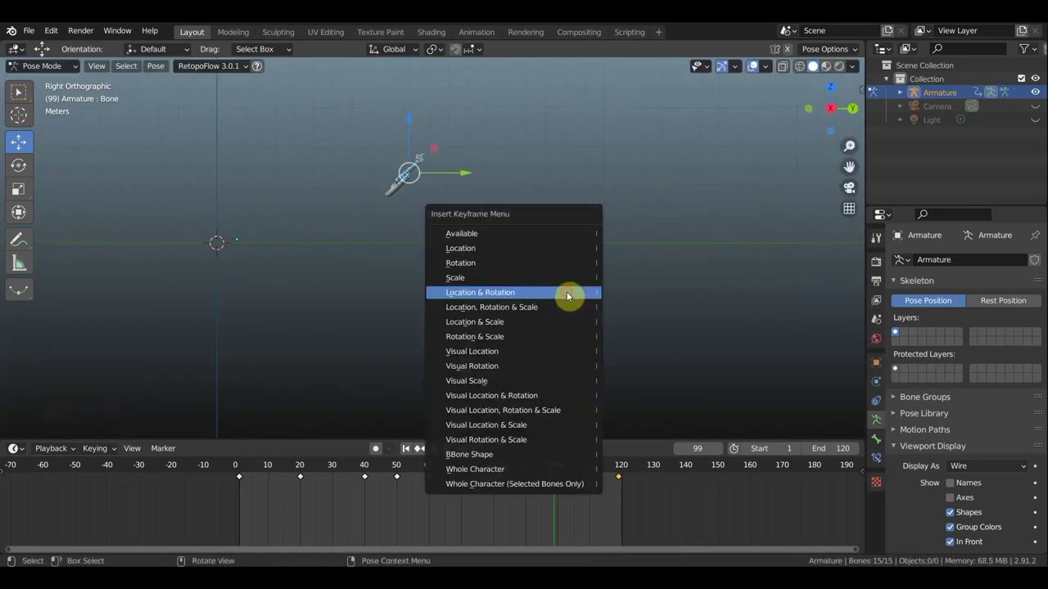
click(567, 293)
key(space)
key(space)
key(space)
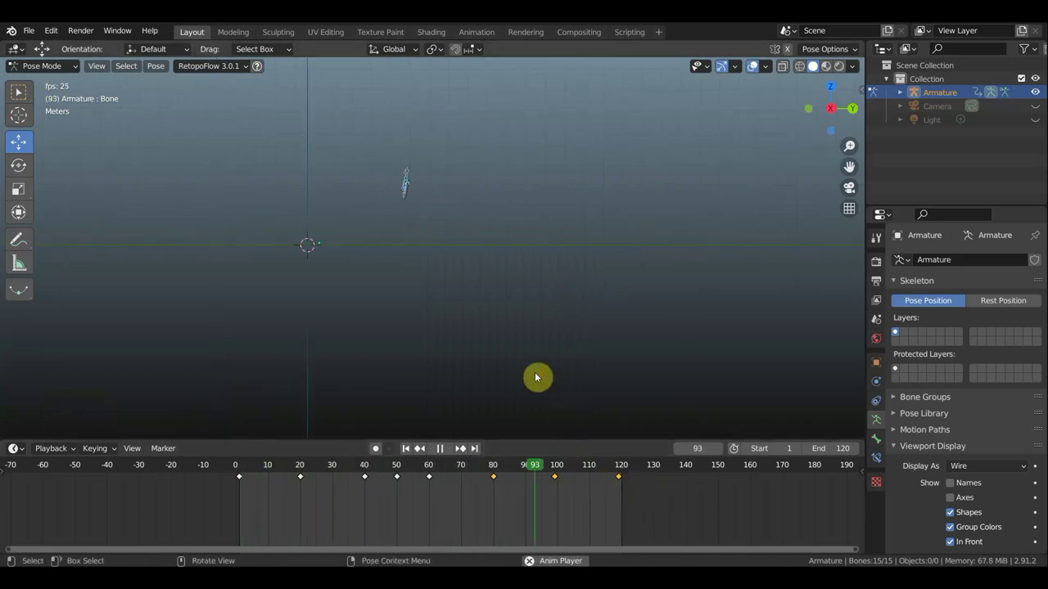
Stop playback and, at frame 119 in side view, slide the bone about 9.17 m along Y
key(space)
key(KP_3)
click(619, 471)
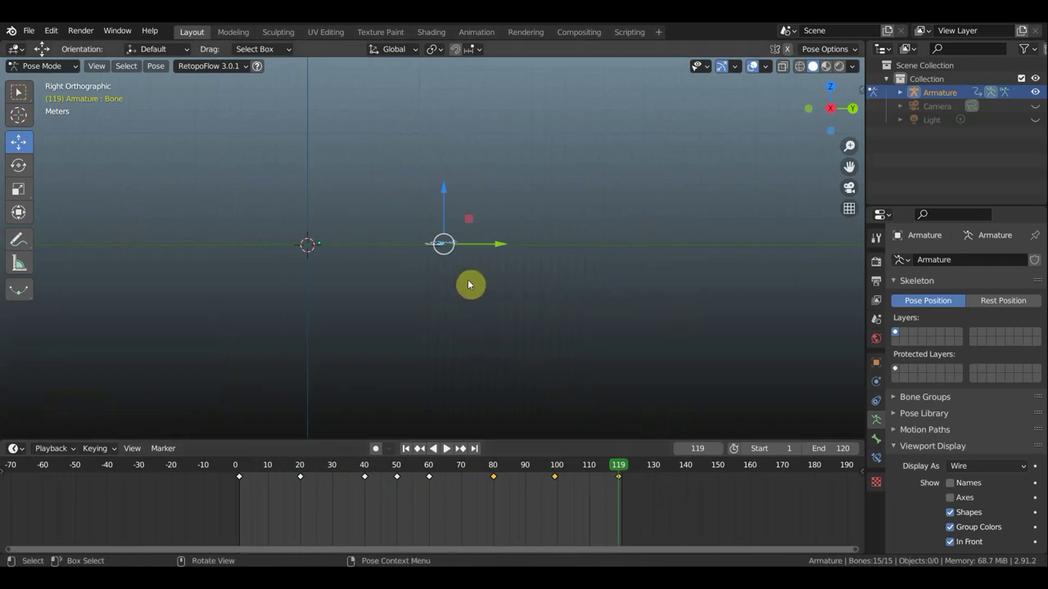
drag(491, 243, 407, 245)
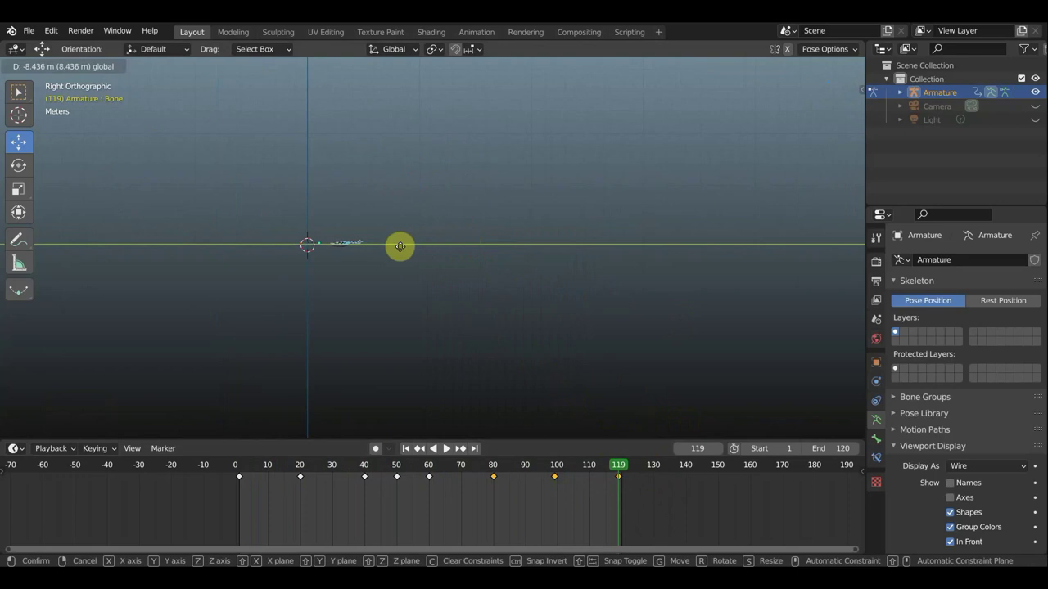
drag(407, 245, 393, 246)
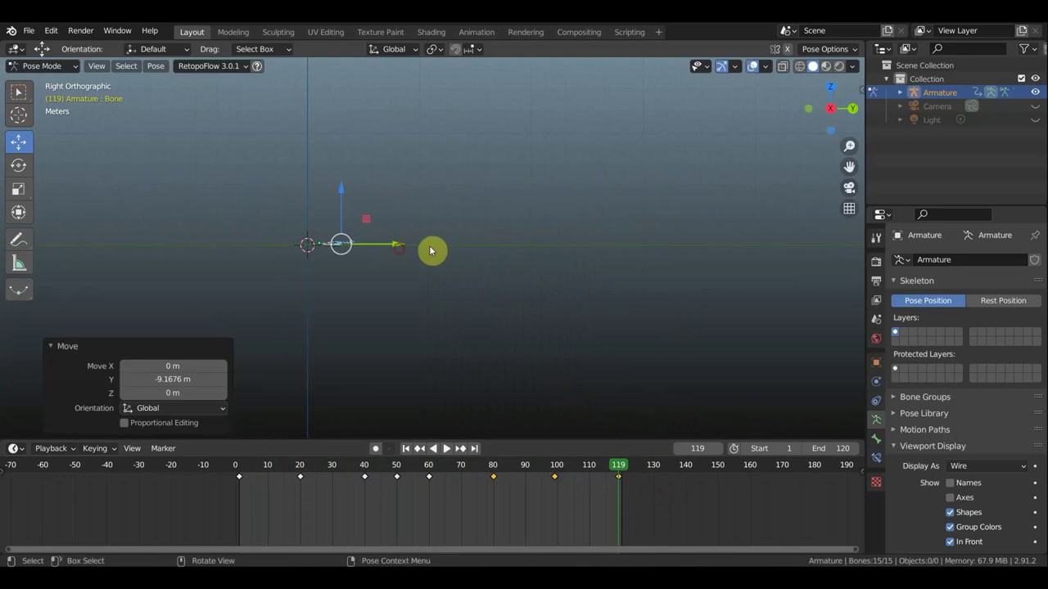
Key location and rotation at frame 119 and play the new flight path
key(i)
click(547, 224)
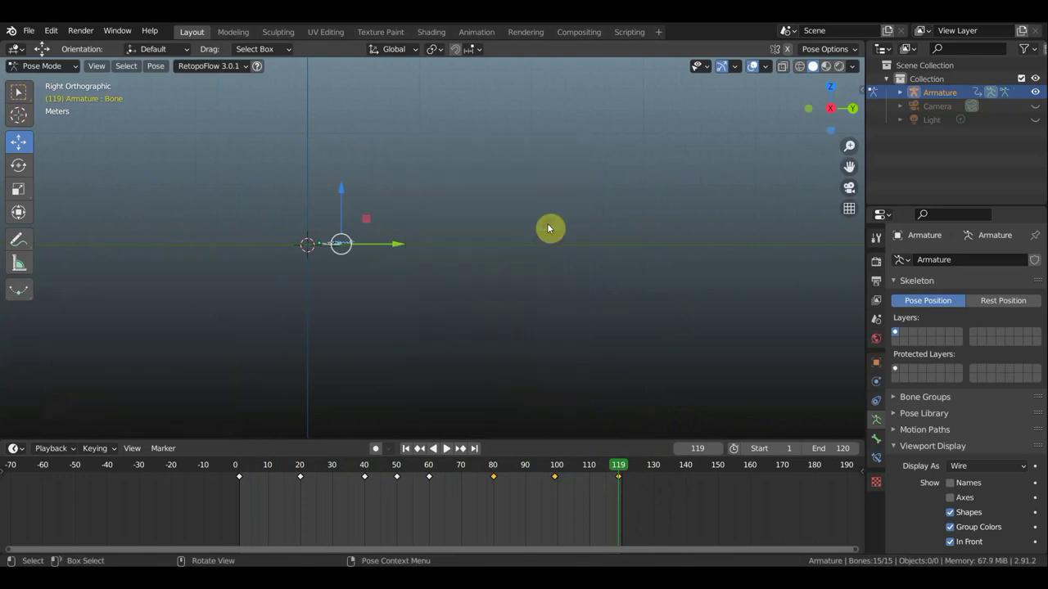
key(space)
shift+middle_drag(535, 238, 627, 334)
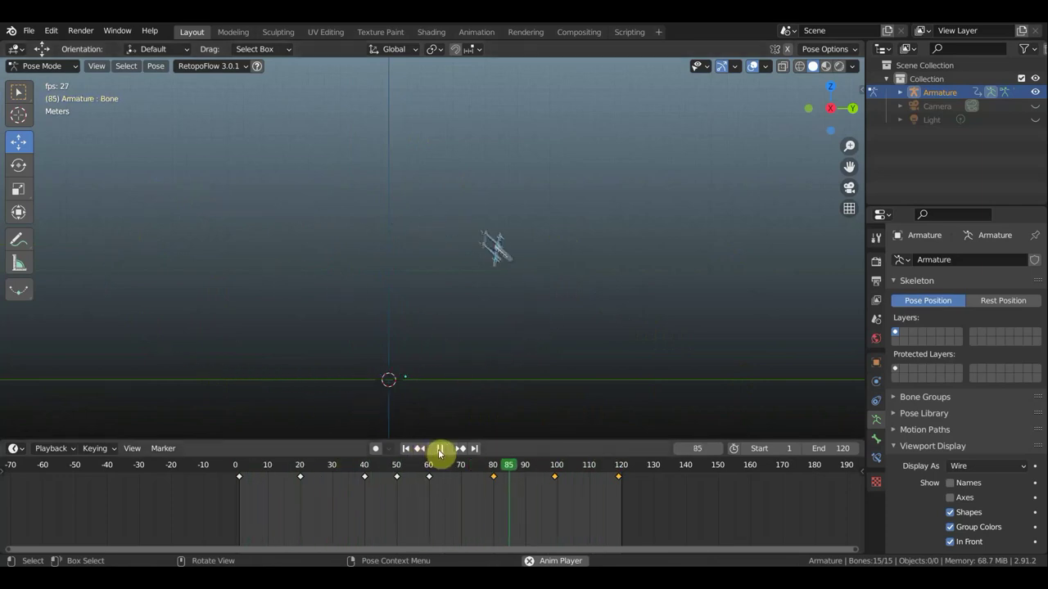
Stop playback, rewind to frame 1, and orbit to a side view of the seaplane
key(space)
key(shift+Left)
middle_drag(543, 335, 614, 297)
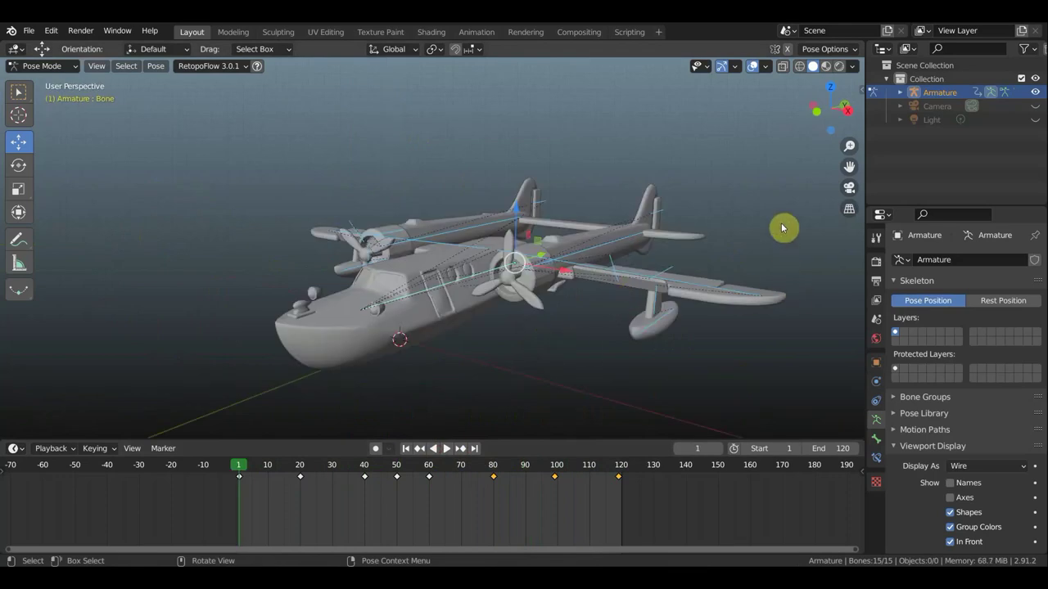
mouse_move(757, 227)
middle_down()
mouse_move(737, 259)
mouse_move(637, 269)
mouse_move(475, 374)
mouse_move(412, 349)
mouse_move(367, 355)
mouse_move(472, 300)
middle_up()
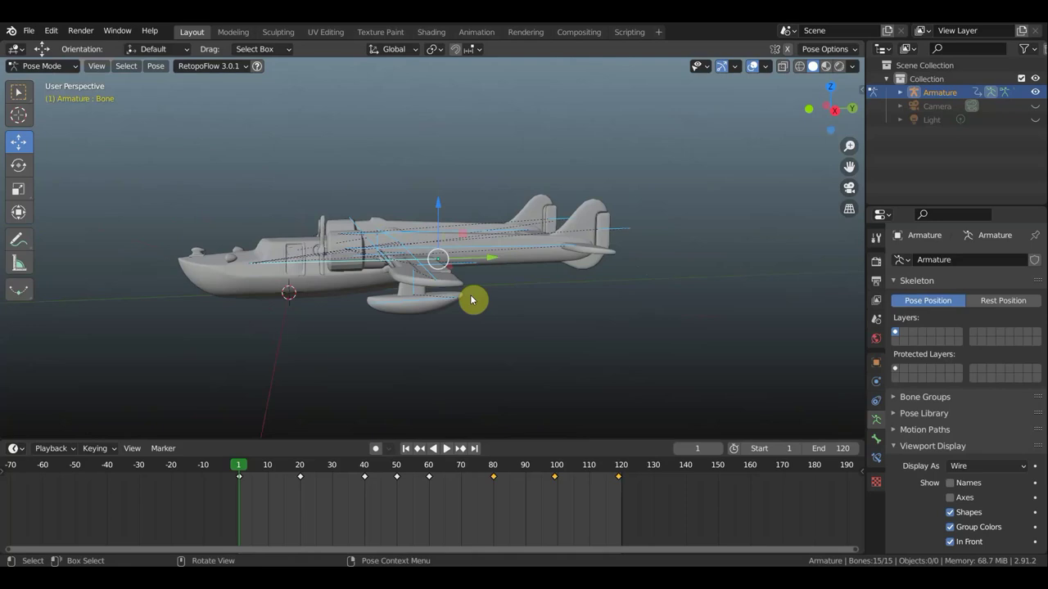